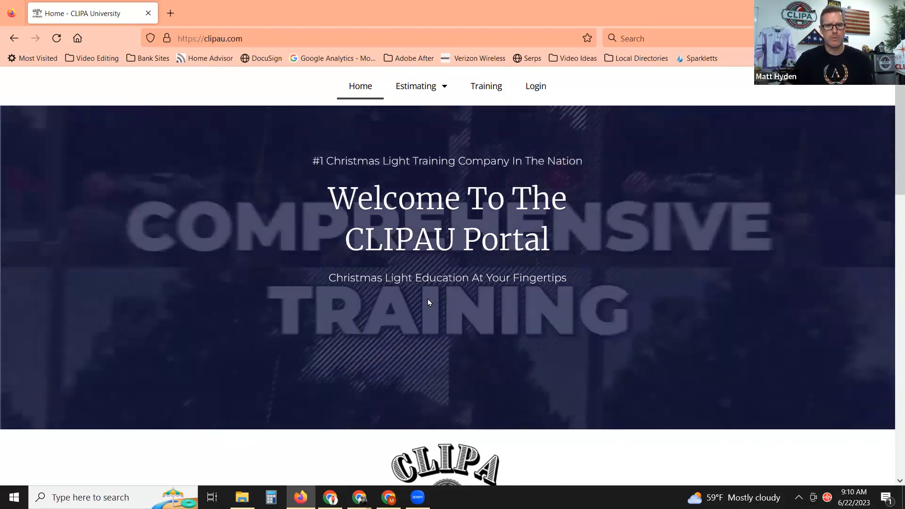
Open the Estimating Tutorials page from the Estimating menu and close the stray Norton tab.
mouse_move(421, 98)
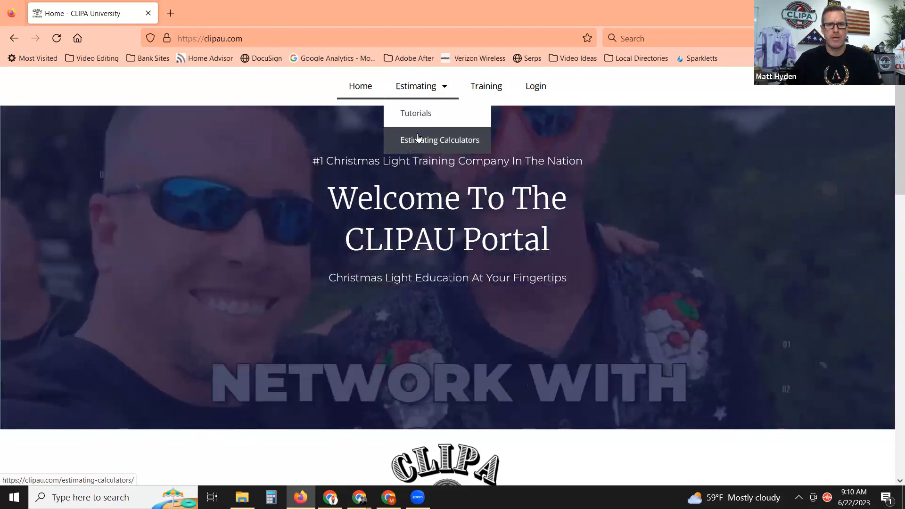
left_click(416, 113)
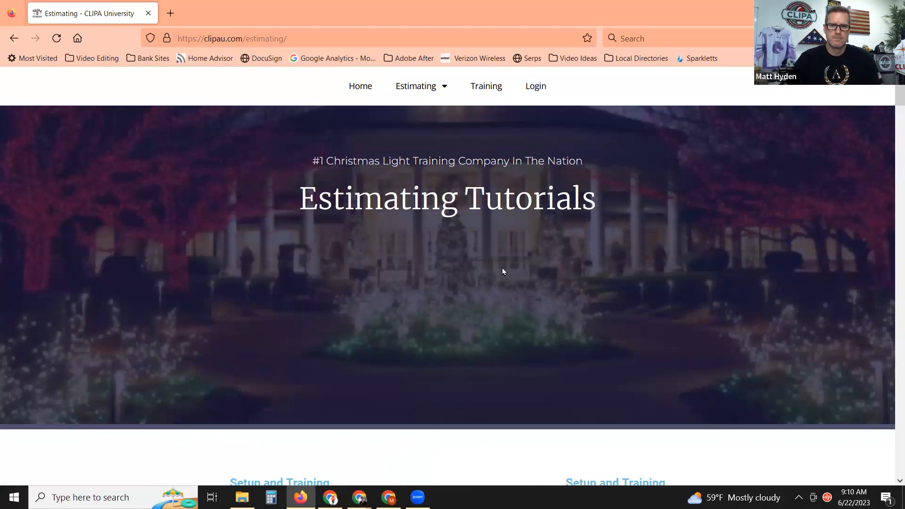
key("ctrl+t")
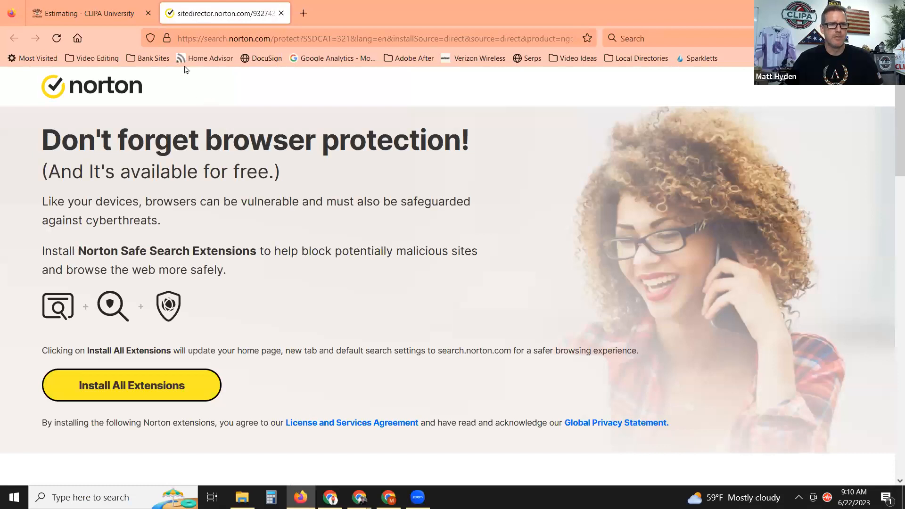
left_click(281, 13)
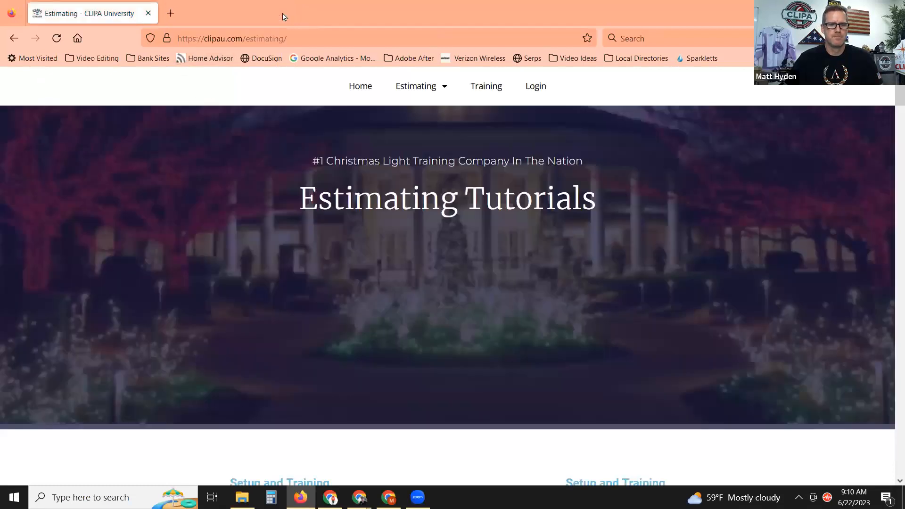
Scroll through the Setup, Menu Items, Main Menu and Settings guides down to Roof Lines.
scroll(524, 279, "down", 6)
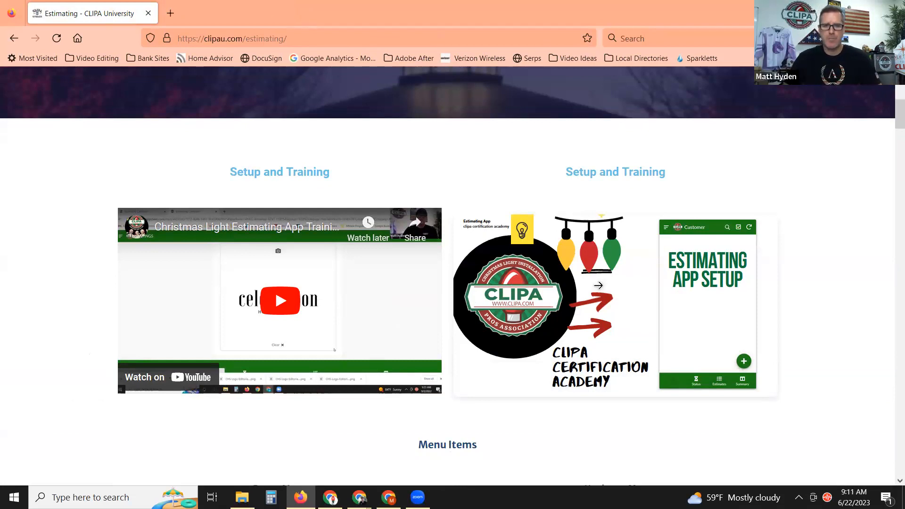
scroll(606, 282, "down", 5)
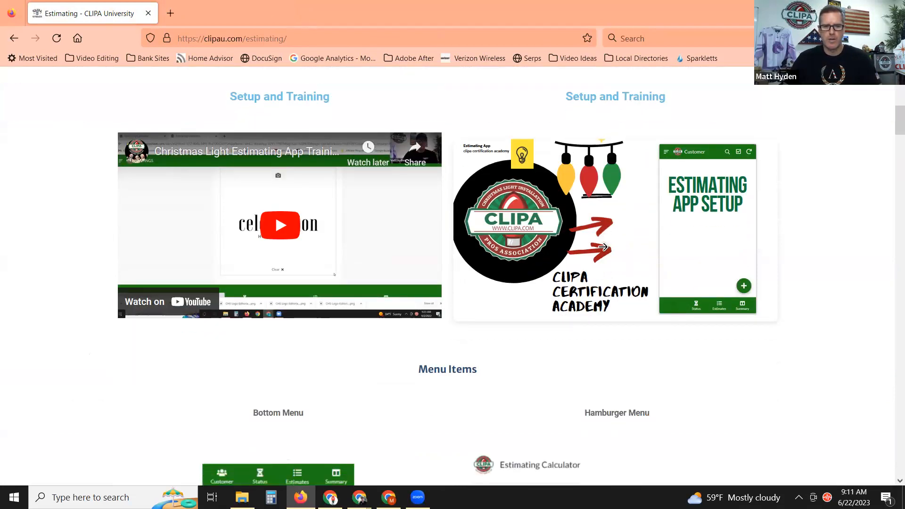
scroll(603, 246, "down", 3)
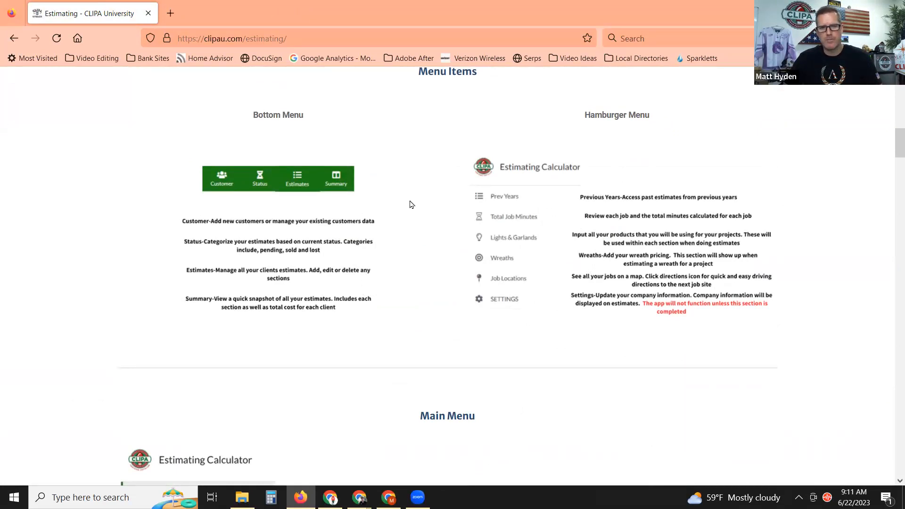
scroll(419, 207, "down", 5)
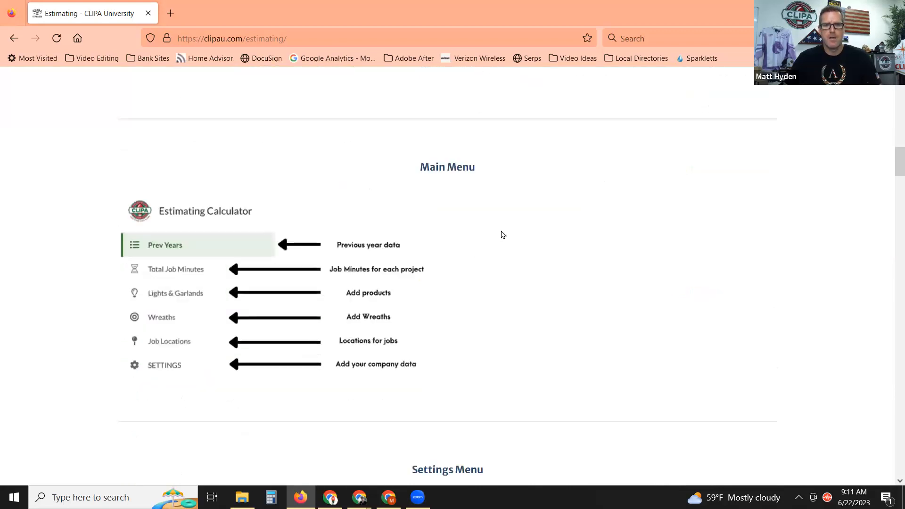
scroll(501, 233, "down", 1)
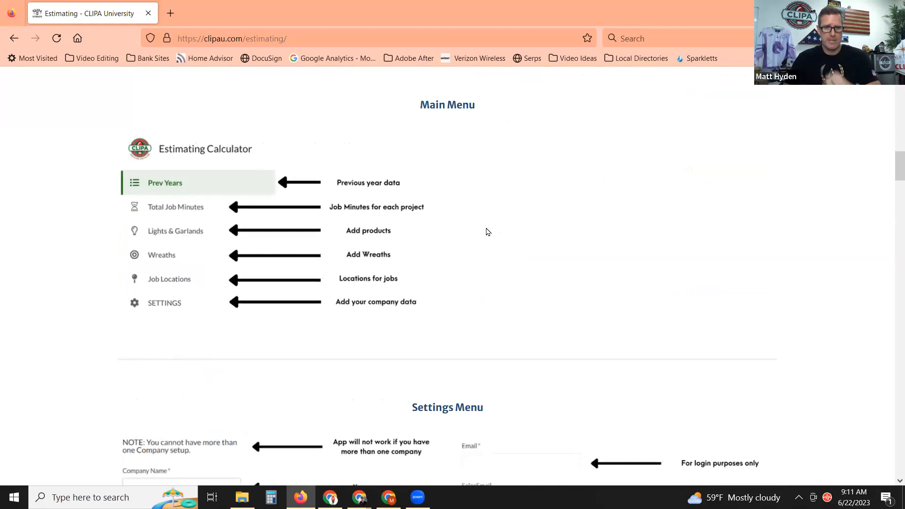
scroll(477, 219, "down", 5)
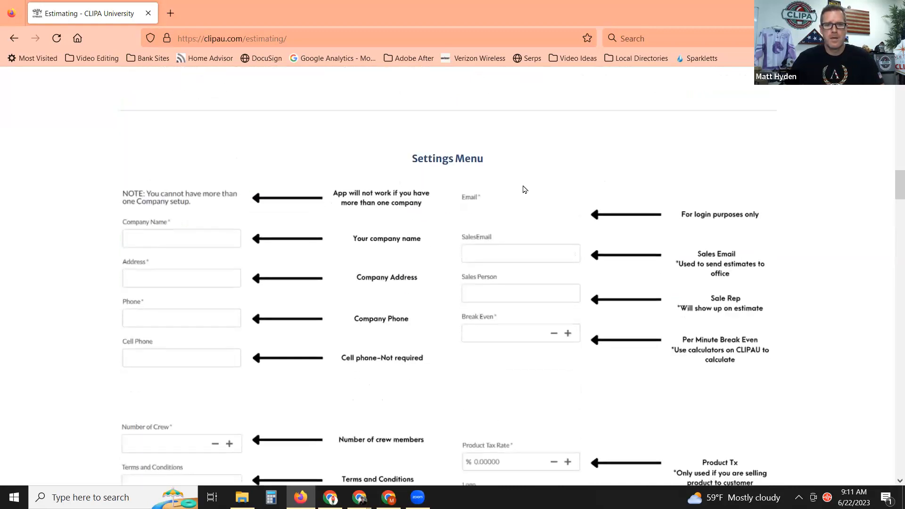
scroll(528, 178, "down", 9)
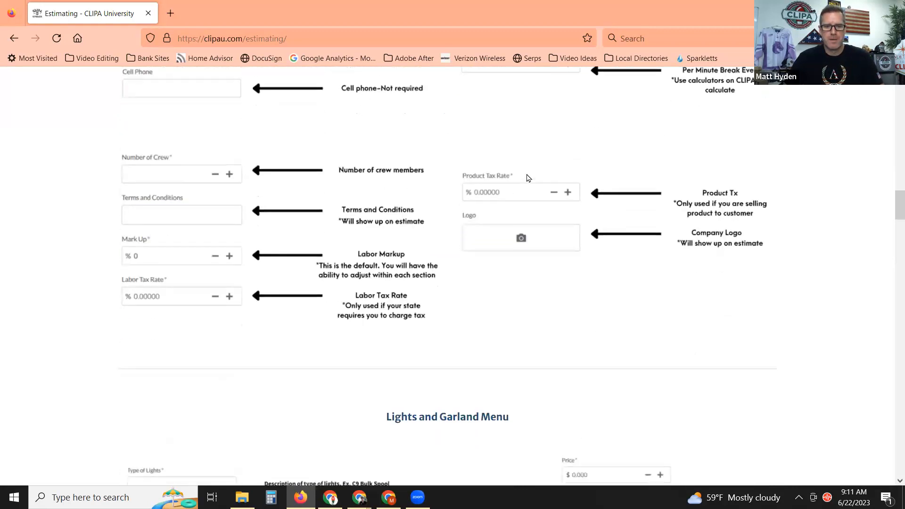
scroll(529, 177, "down", 3)
scroll(495, 214, "down", 2)
scroll(496, 214, "down", 1)
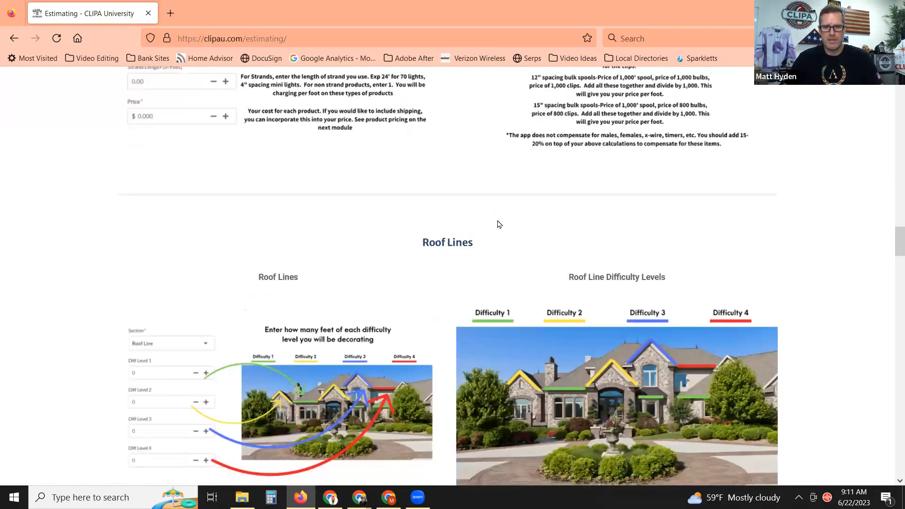
scroll(499, 224, "down", 2)
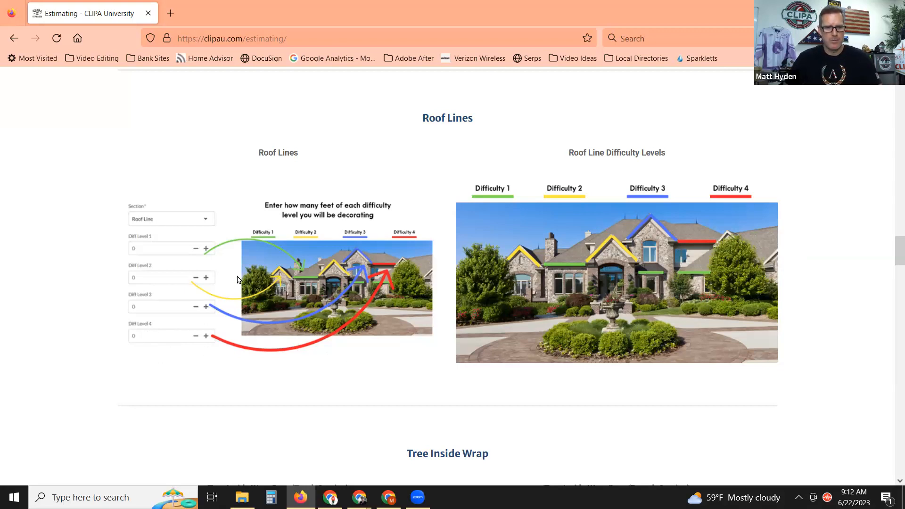
scroll(477, 234, "down", 3)
Read the tree, bush, fence and window guides to Help Videos, then scroll back up to Tree Outside Wrap.
scroll(478, 234, "down", 4)
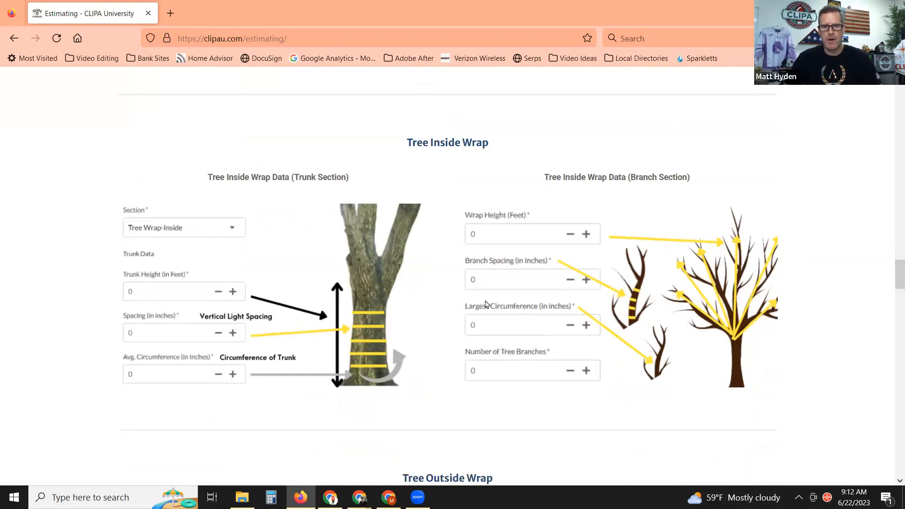
scroll(560, 233, "down", 2)
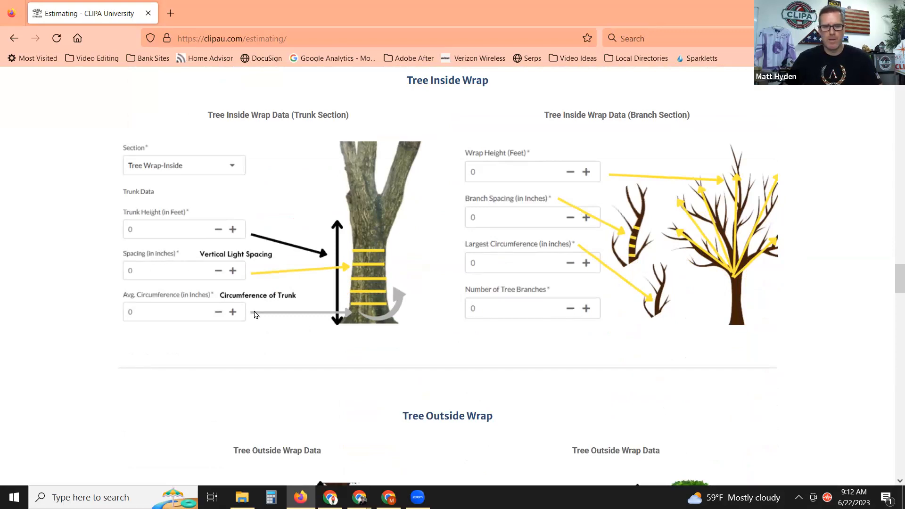
scroll(259, 311, "down", 4)
scroll(262, 308, "down", 6)
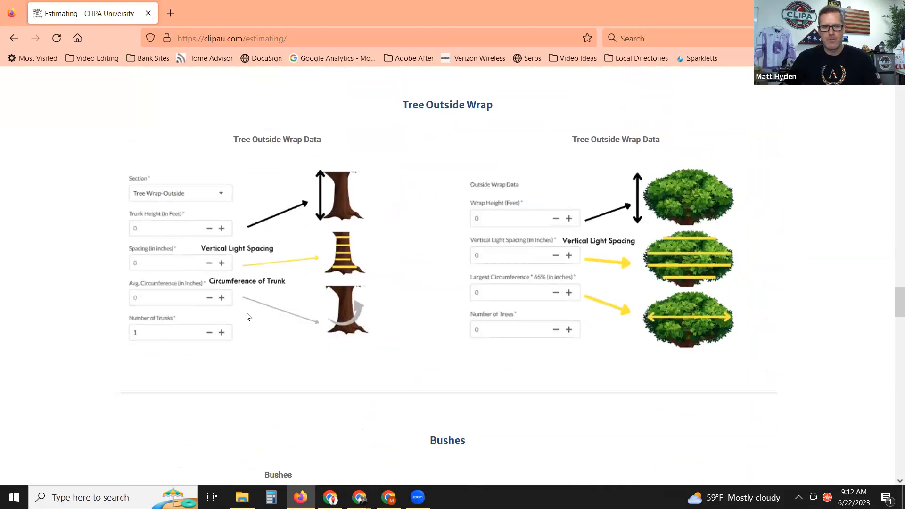
scroll(424, 248, "down", 10)
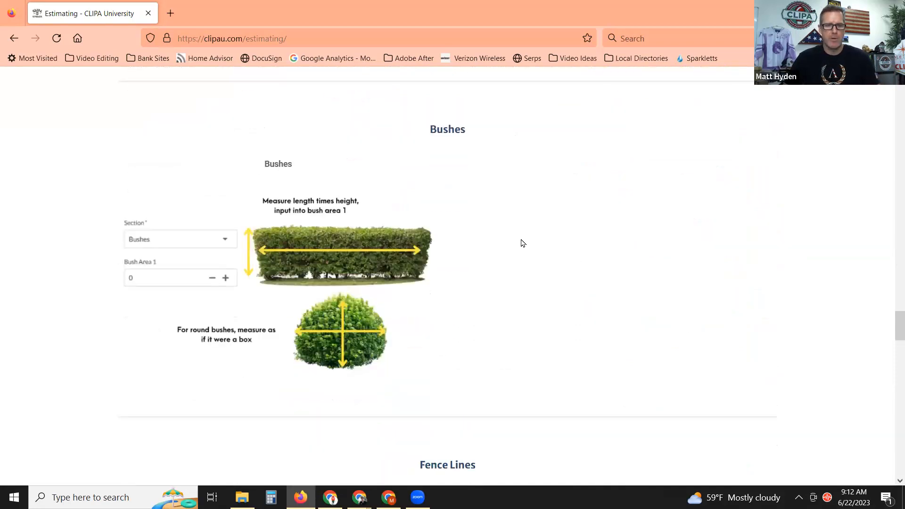
scroll(512, 249, "down", 4)
scroll(544, 230, "down", 7)
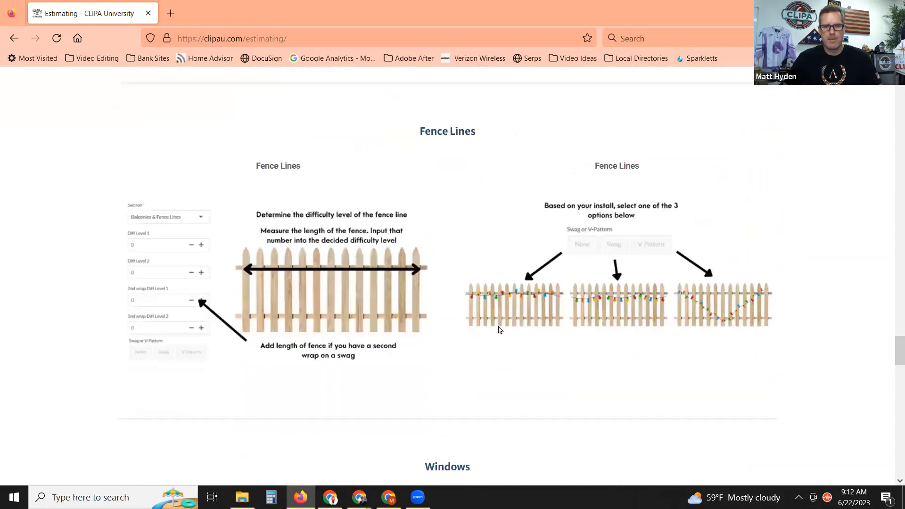
scroll(521, 323, "down", 4)
scroll(556, 290, "down", 4)
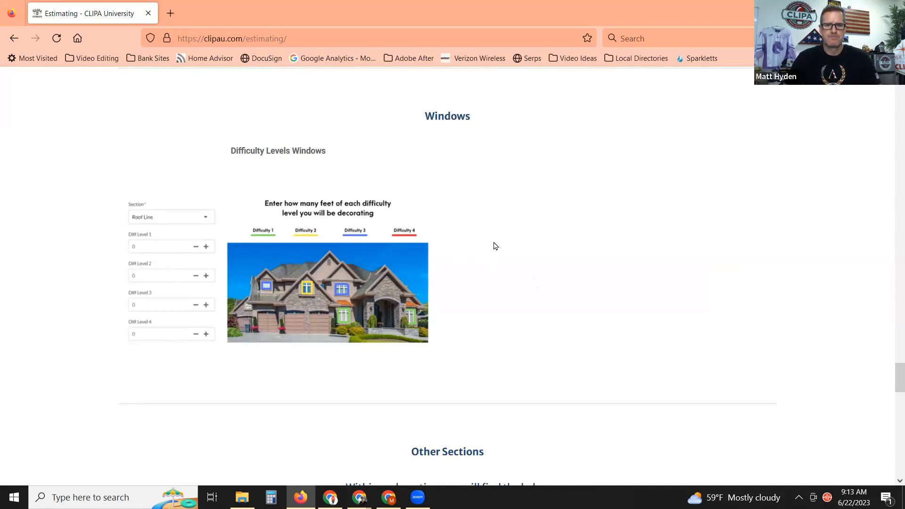
scroll(495, 245, "down", 8)
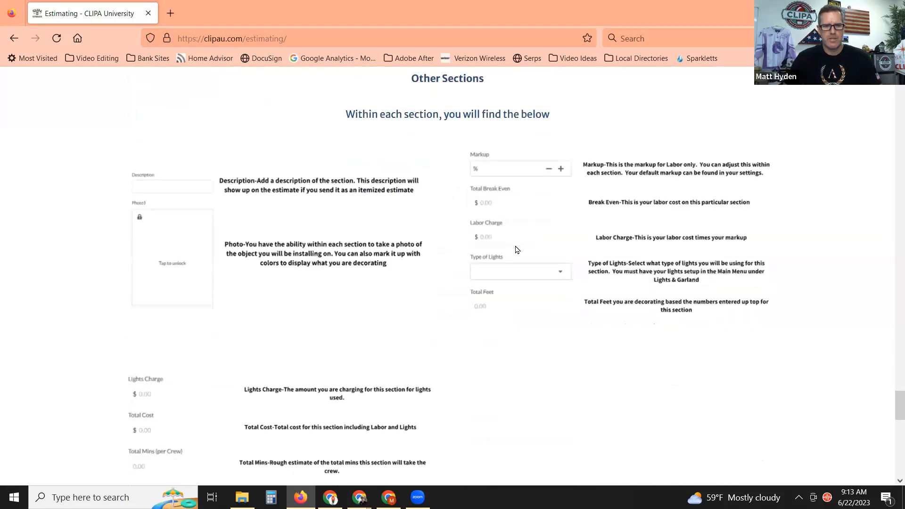
scroll(529, 244, "down", 1)
scroll(530, 243, "down", 7)
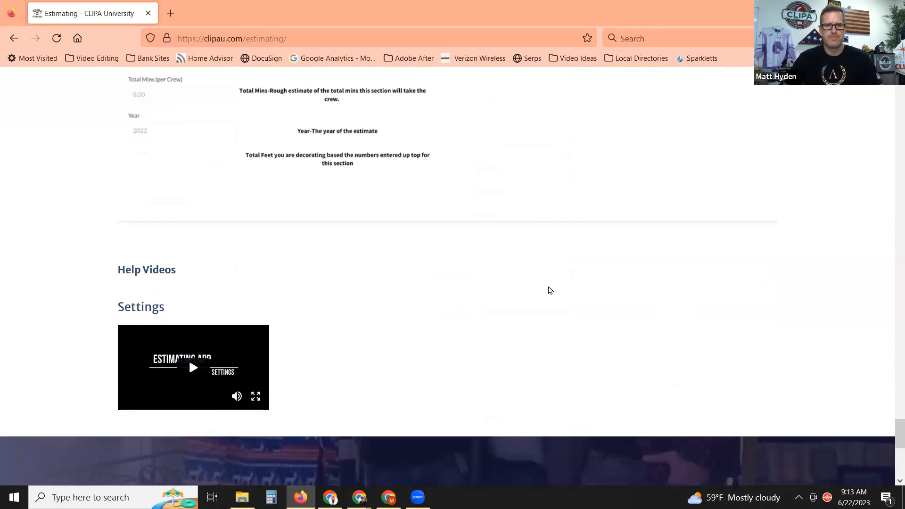
scroll(549, 290, "up", 20)
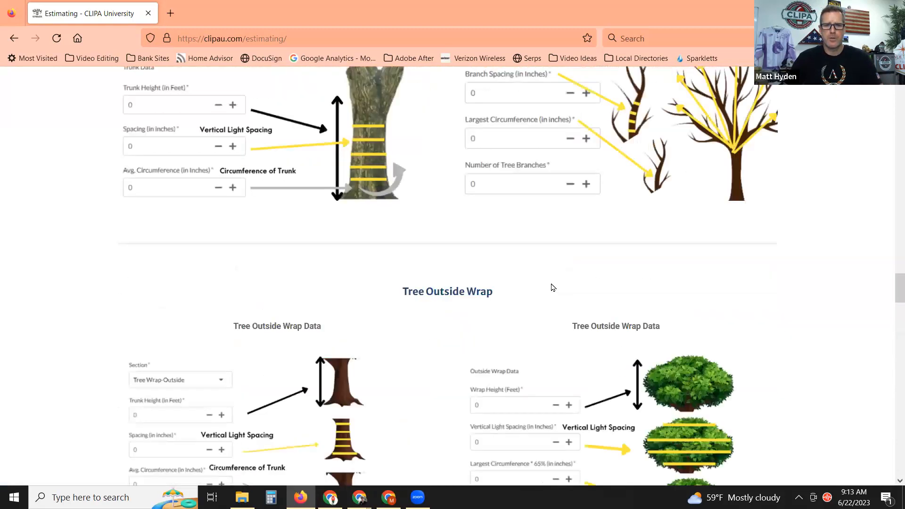
scroll(553, 288, "up", 20)
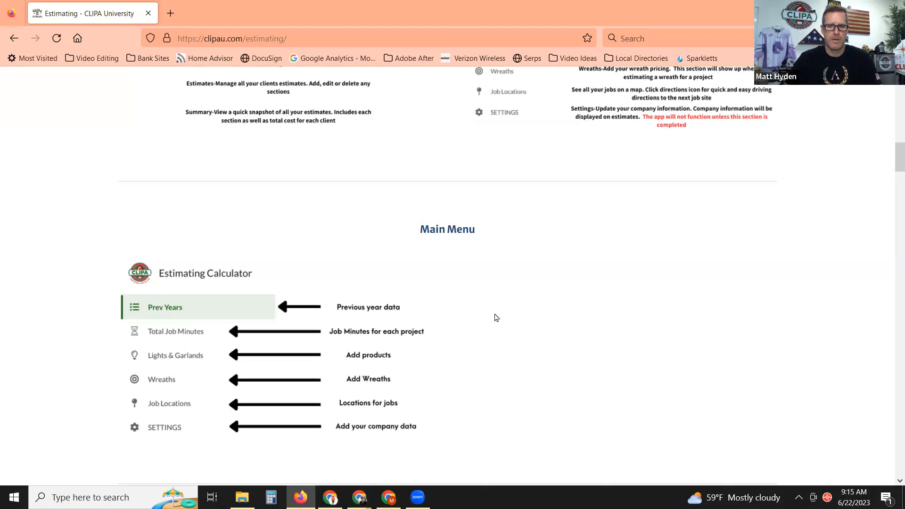
Scroll back up to the Estimating Tutorials title banner.
scroll(509, 302, "up", 15)
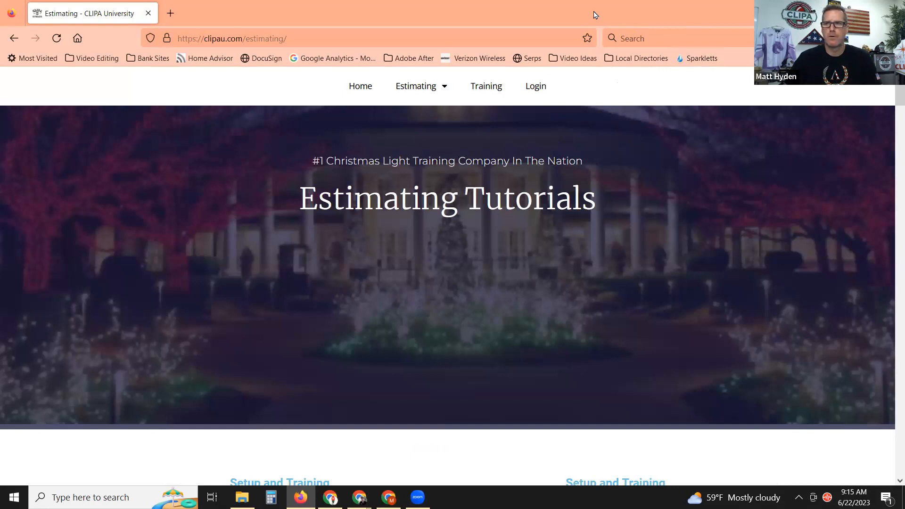
Glance at the app's empty customer list, then open the Estimating Calculators page.
left_click(837, 12)
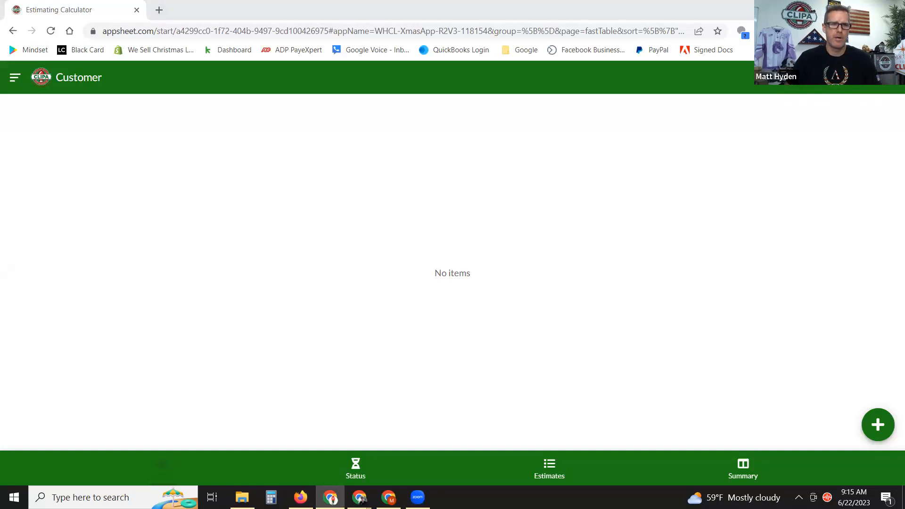
key("alt+Tab")
mouse_move(438, 85)
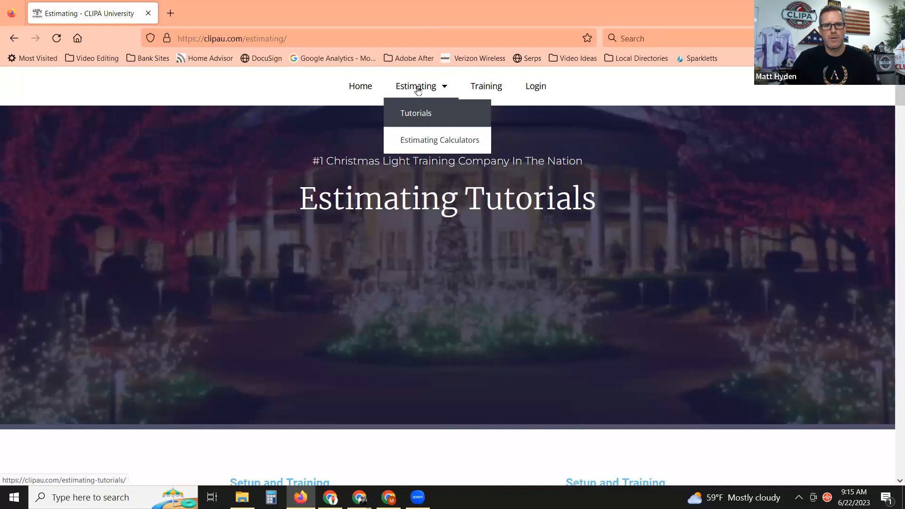
left_click(414, 141)
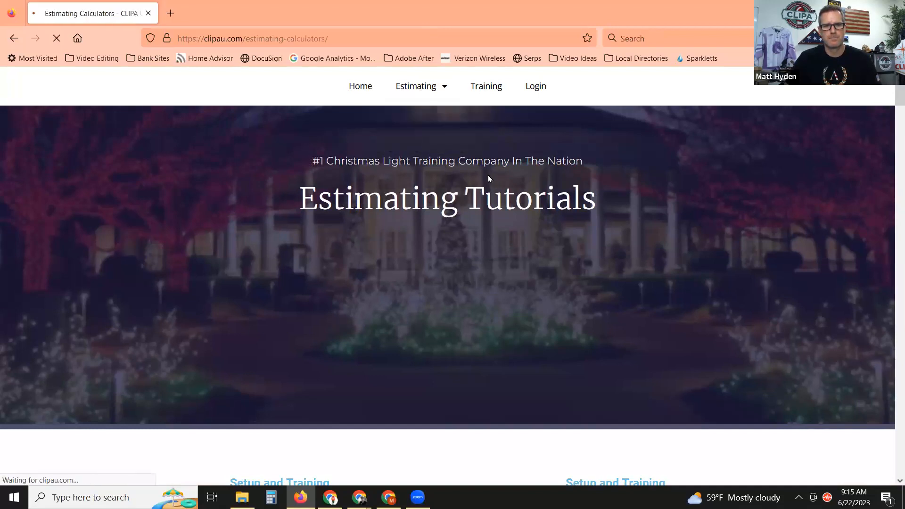
Scroll to the Labor Only calculator and enter a Crew Leader rate of 30.
scroll(573, 227, "down", 3)
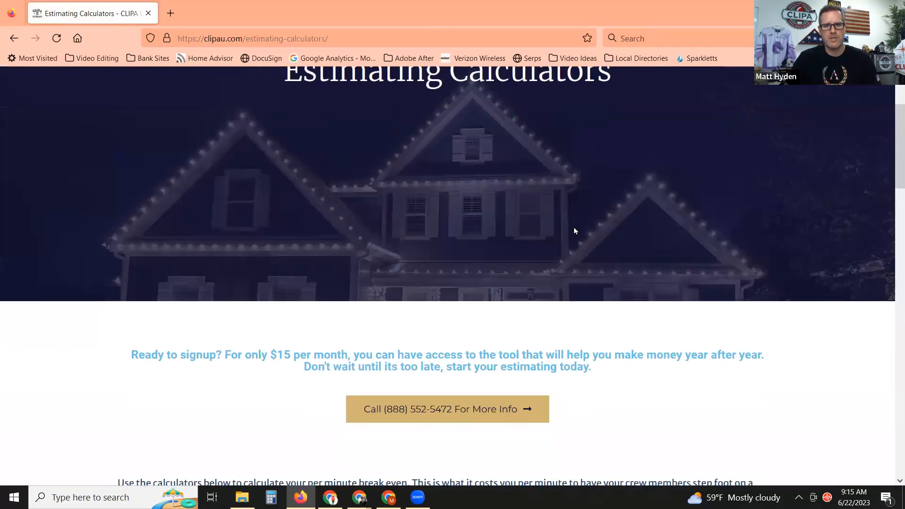
scroll(574, 231, "down", 3)
scroll(621, 225, "down", 5)
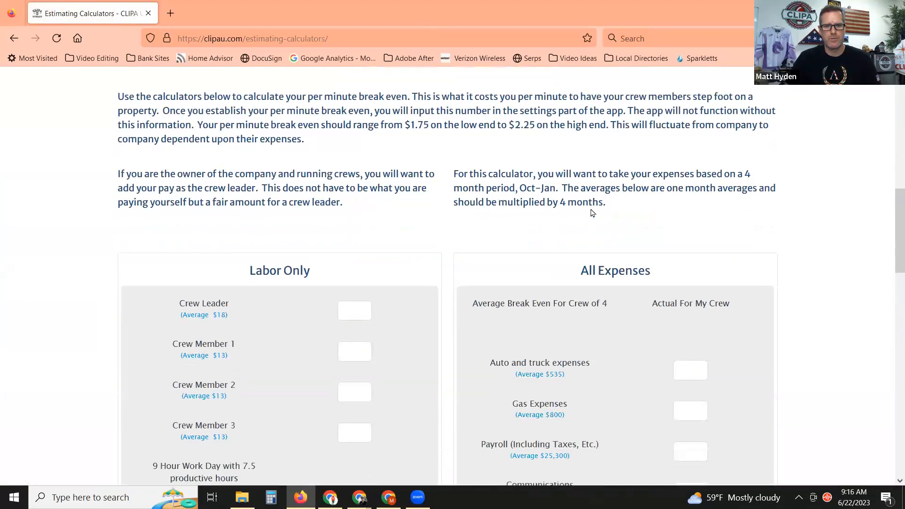
scroll(592, 213, "down", 1)
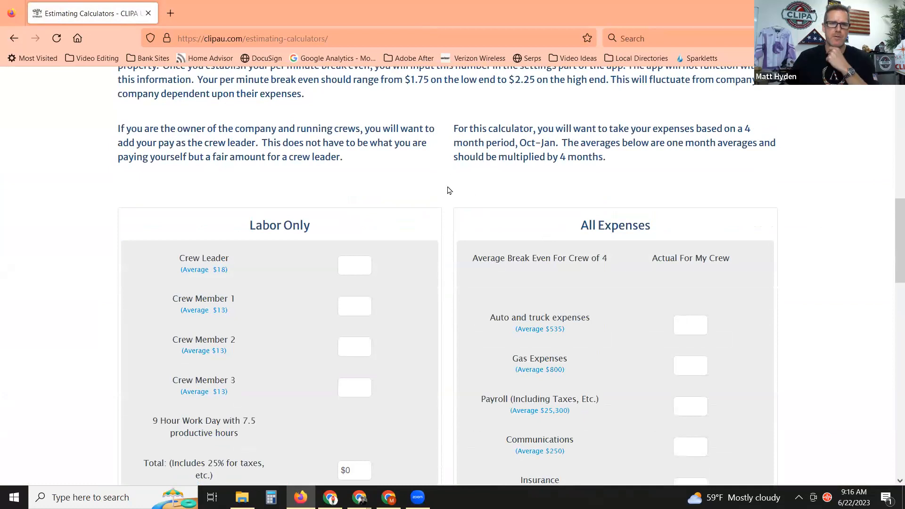
scroll(431, 184, "down", 1)
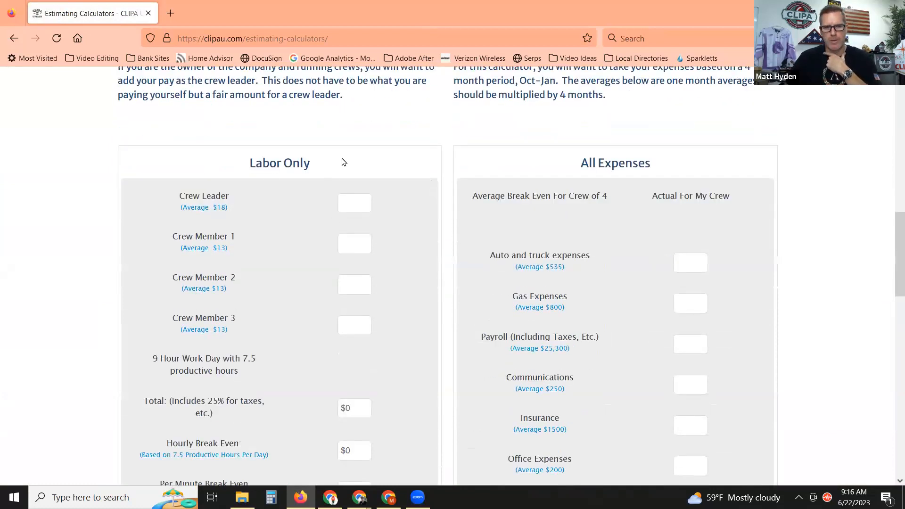
scroll(351, 173, "down", 1)
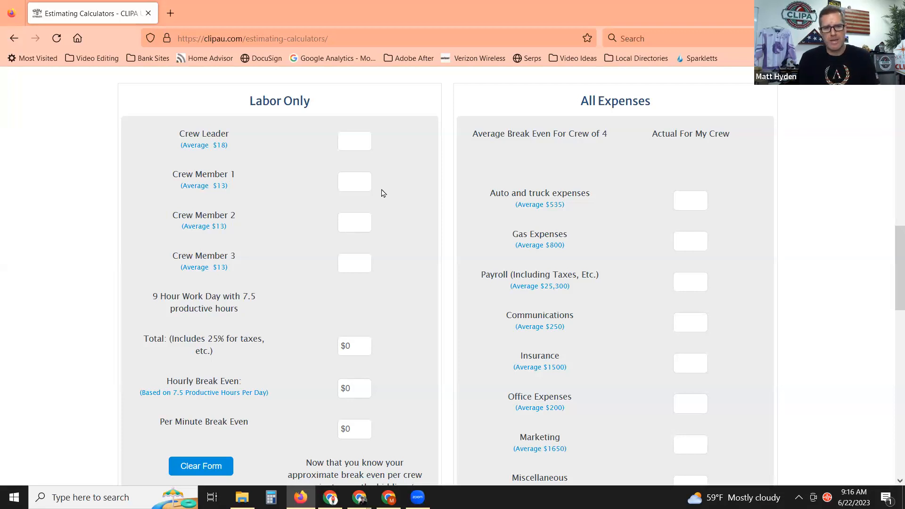
left_click(351, 144)
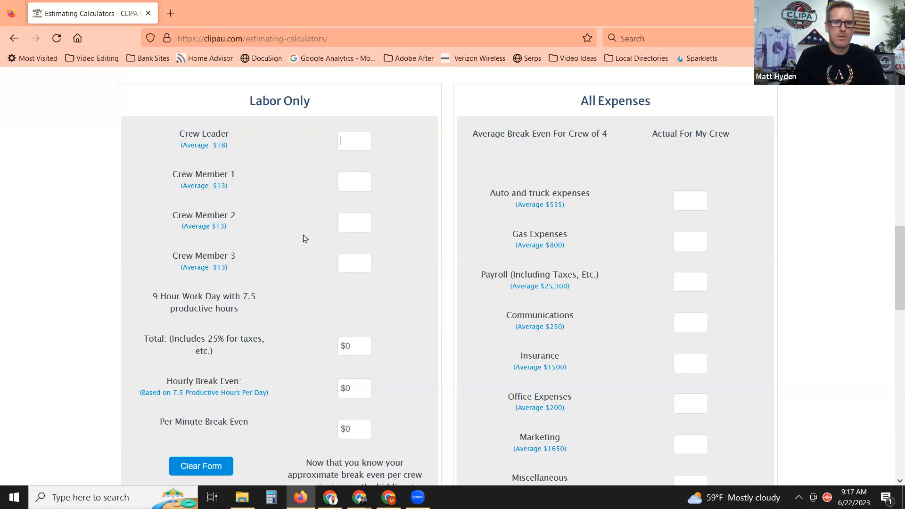
type("30")
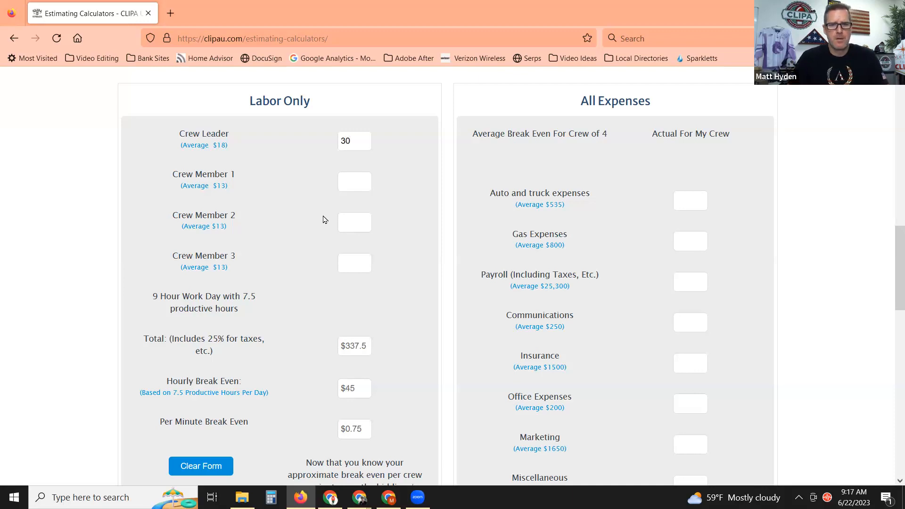
Enter 20 for Crew Member 1 and Crew Member 2, giving a $1.75 per-minute break even.
left_click(352, 183)
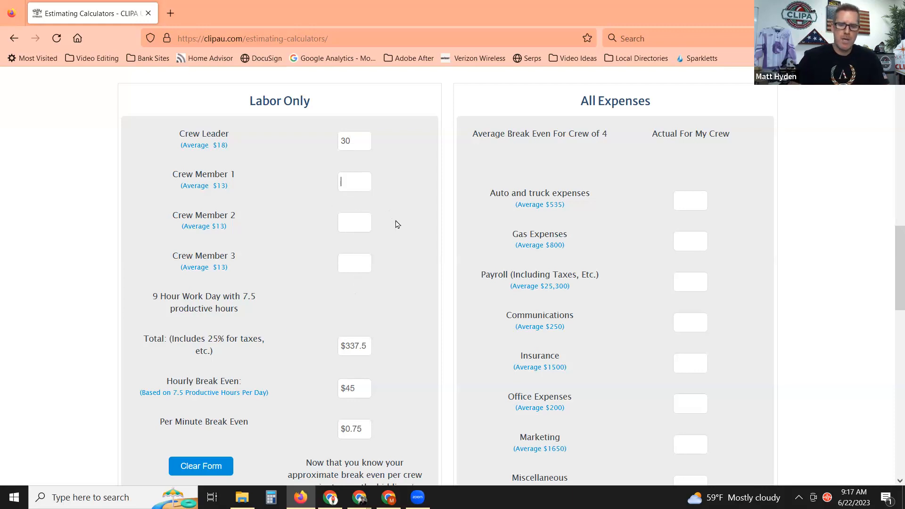
type("20")
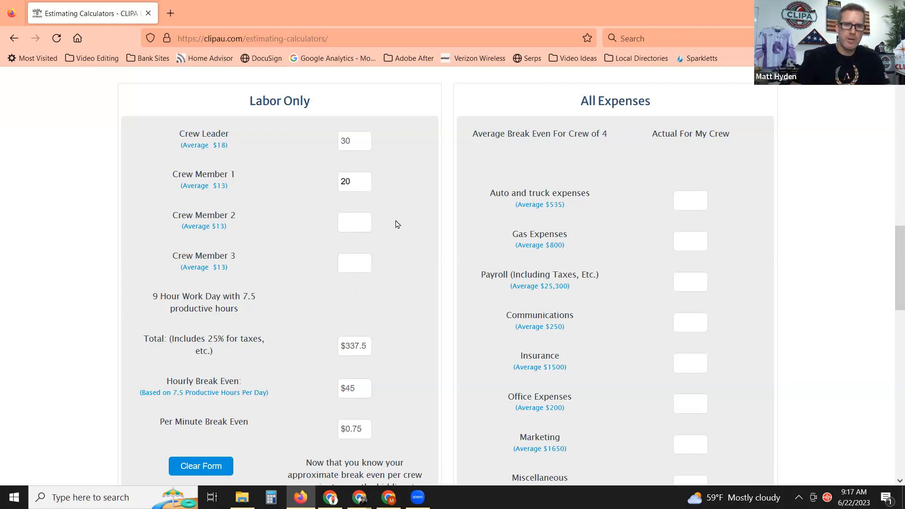
left_click(356, 223)
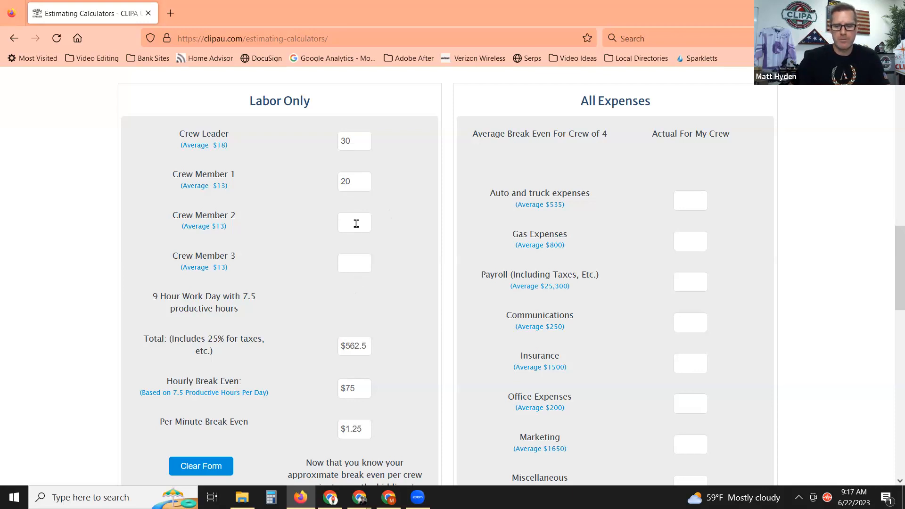
type("20")
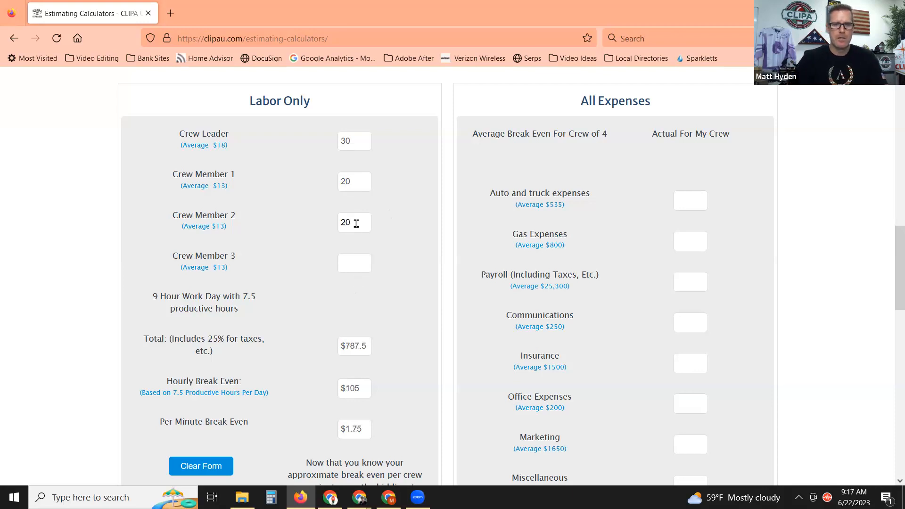
scroll(384, 278, "down", 1)
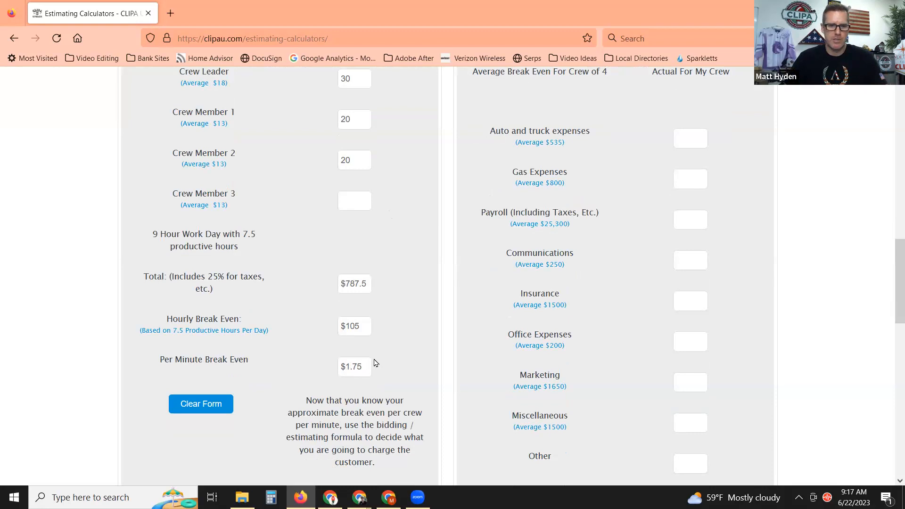
scroll(393, 344, "up", 1)
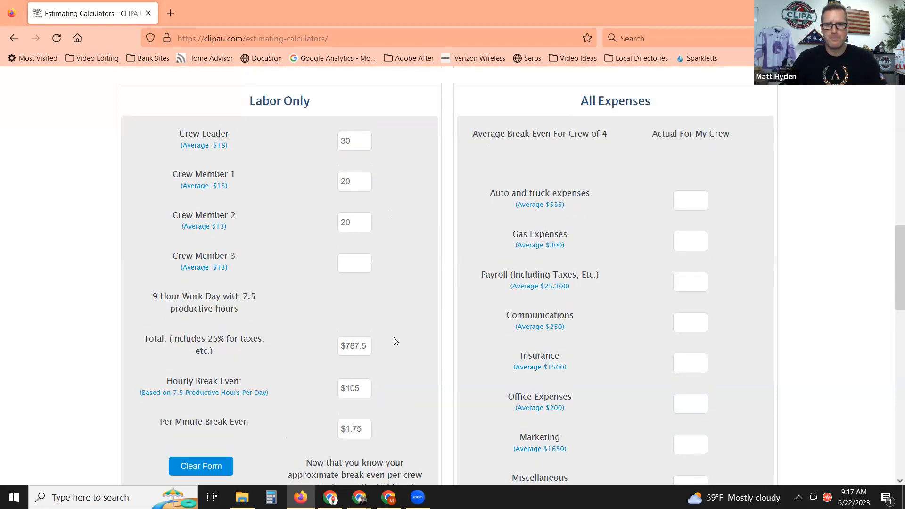
scroll(508, 297, "down", 1)
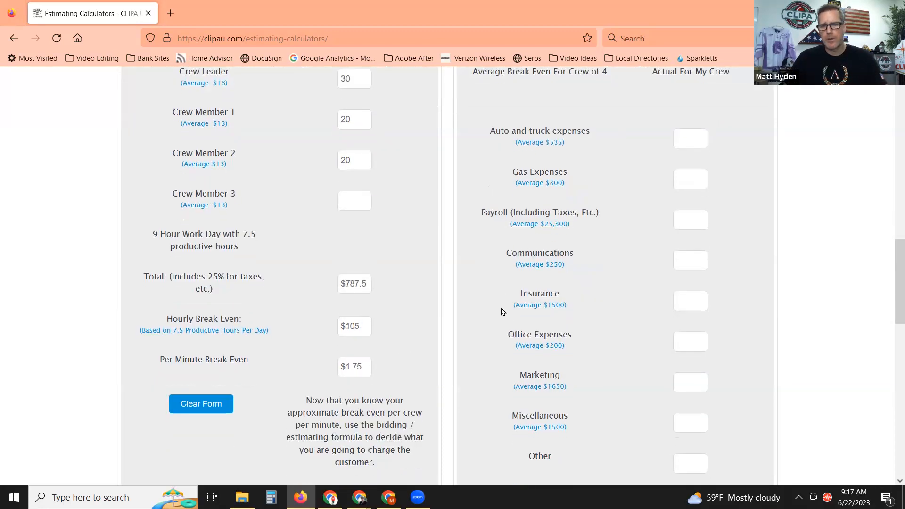
scroll(636, 290, "down", 1)
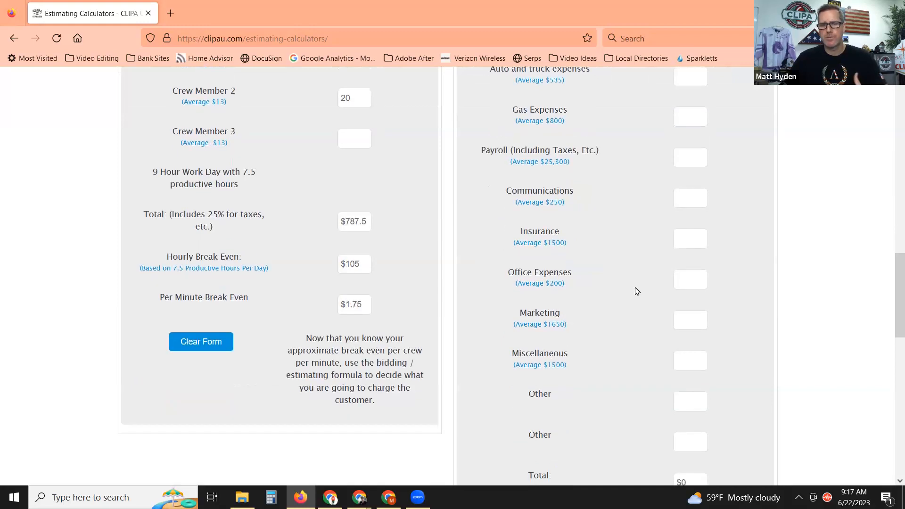
scroll(626, 293, "up", 1)
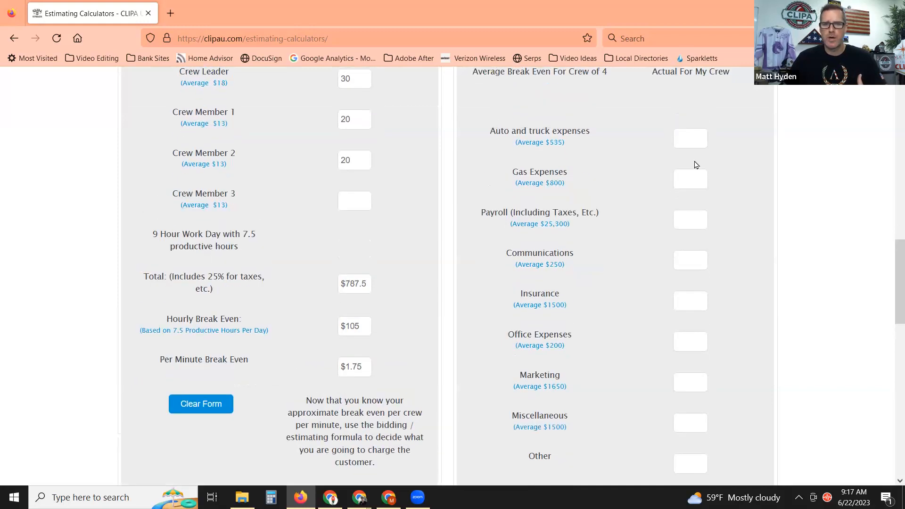
scroll(683, 171, "up", 1)
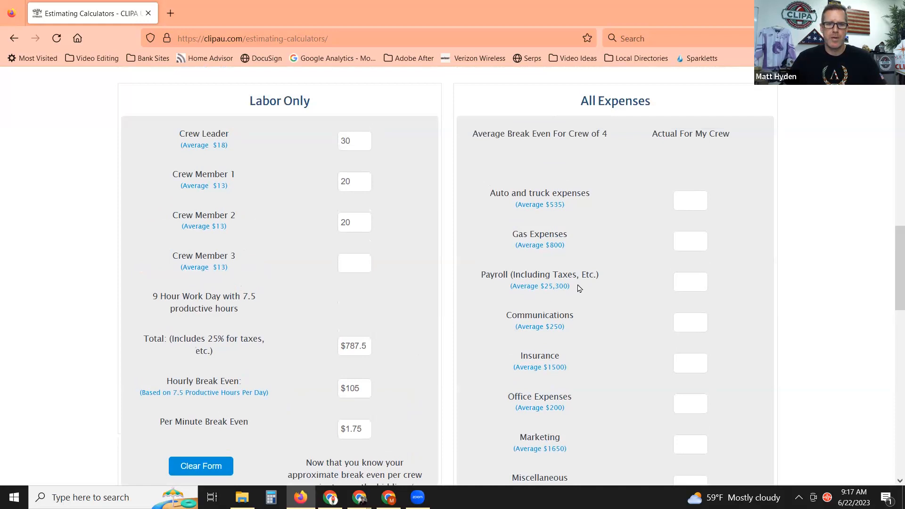
scroll(579, 288, "down", 1)
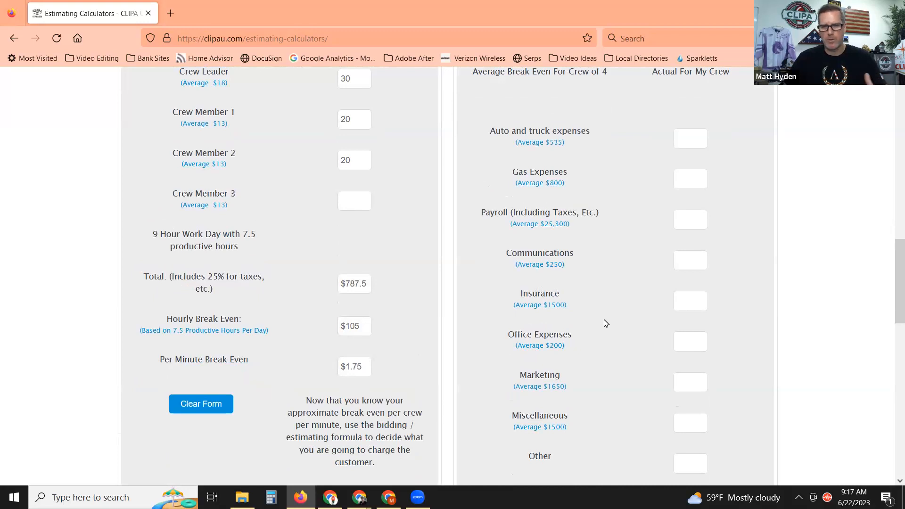
Enter 2500 for auto and truck expenses and 3500 for gas expenses, totaling $6,000.
left_click(698, 138)
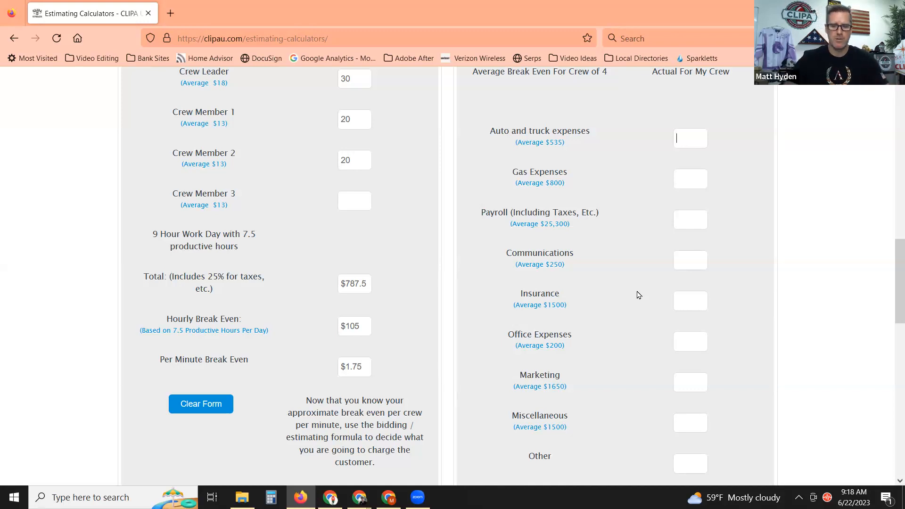
type("2500")
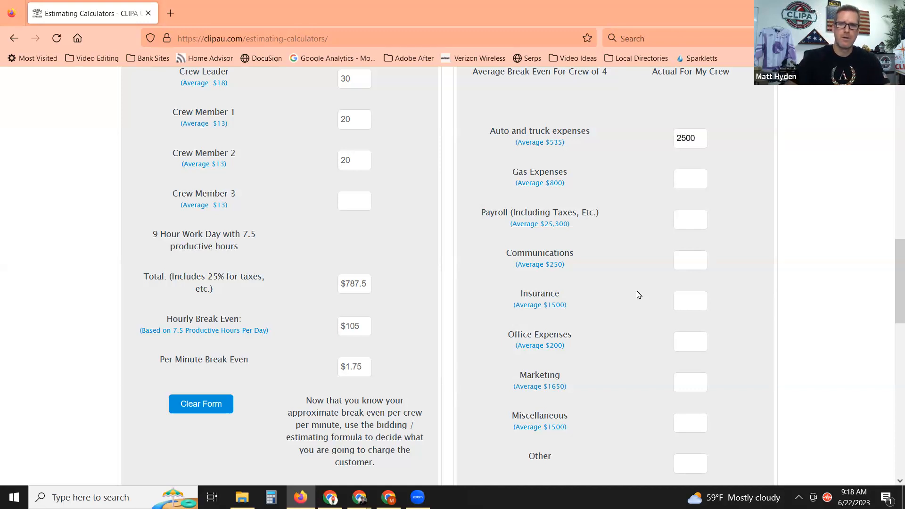
left_click(691, 180)
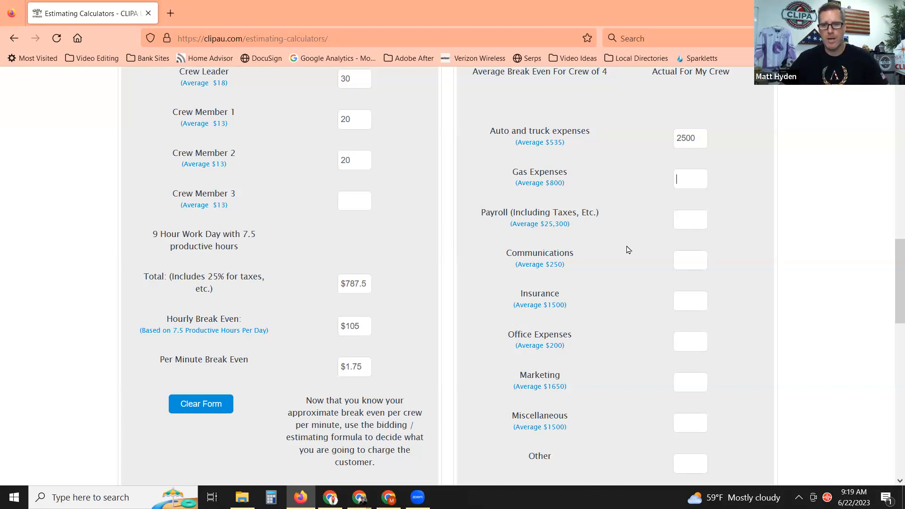
type("3500")
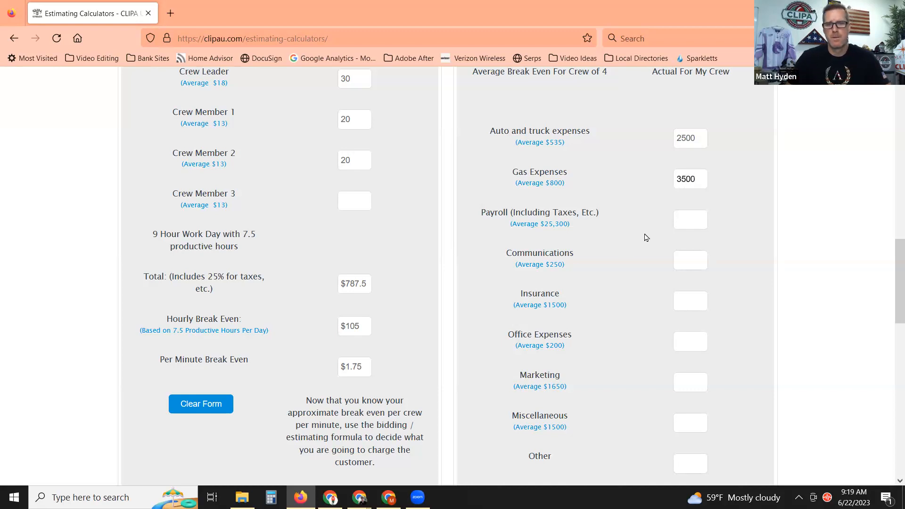
left_click(684, 215)
scroll(629, 259, "down", 2)
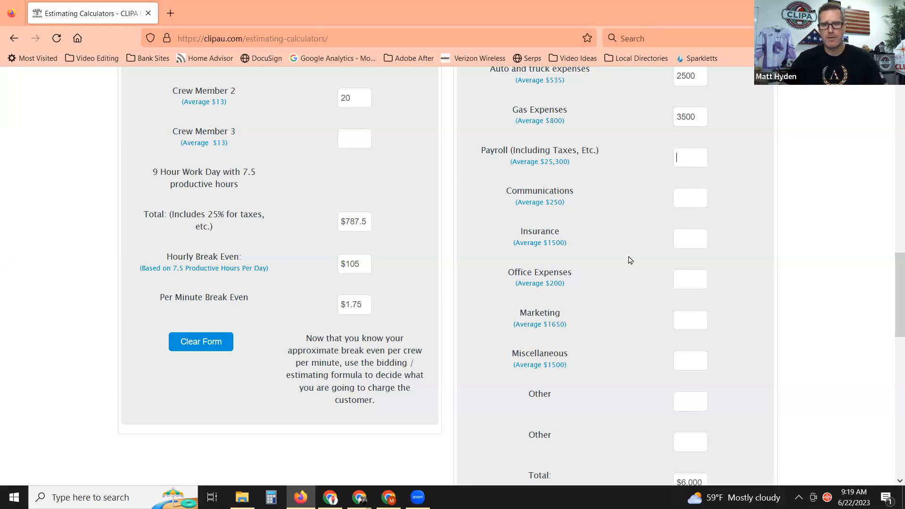
Enter payroll 25000, communications 1000, insurance 7500, office 1000 and marketing 5000 overhead costs.
type("25000")
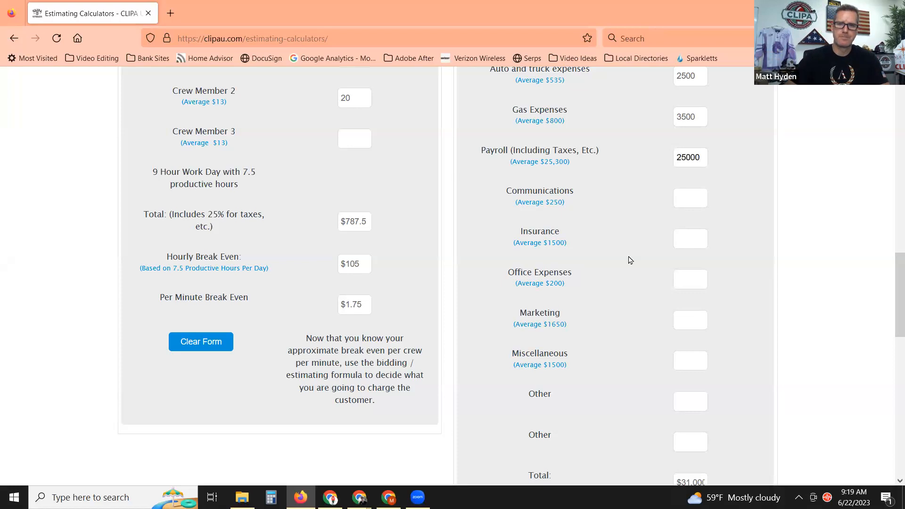
left_click(693, 205)
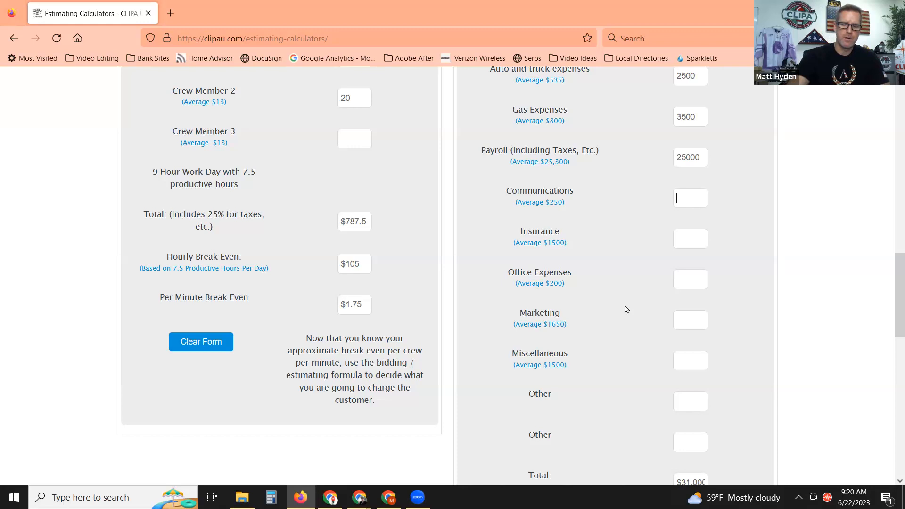
type("1000")
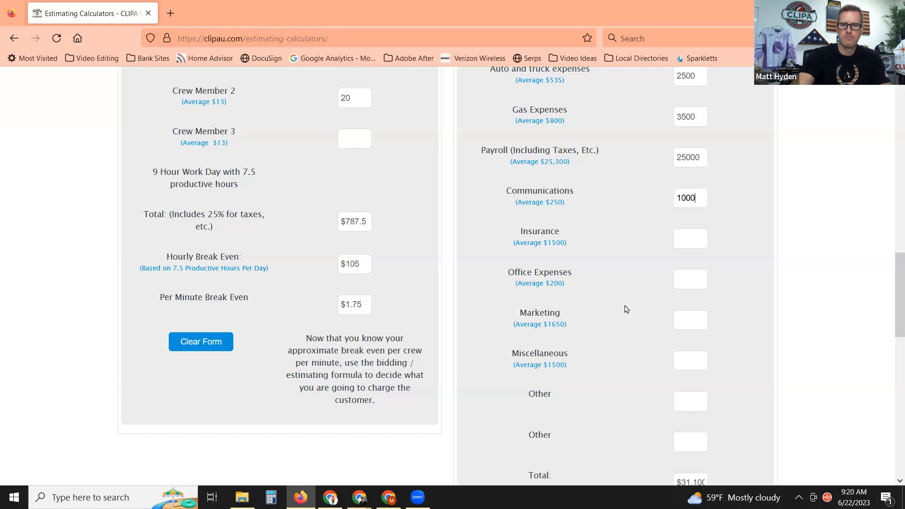
left_click(687, 240)
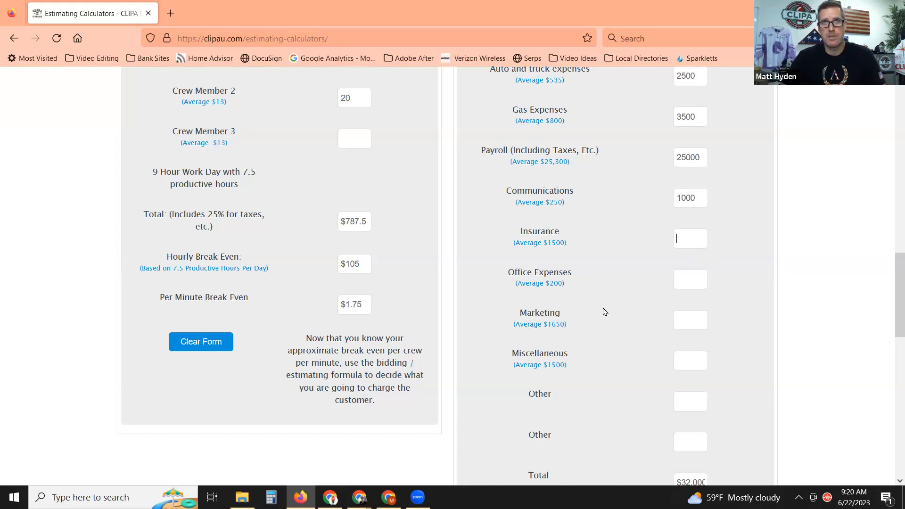
type("7500")
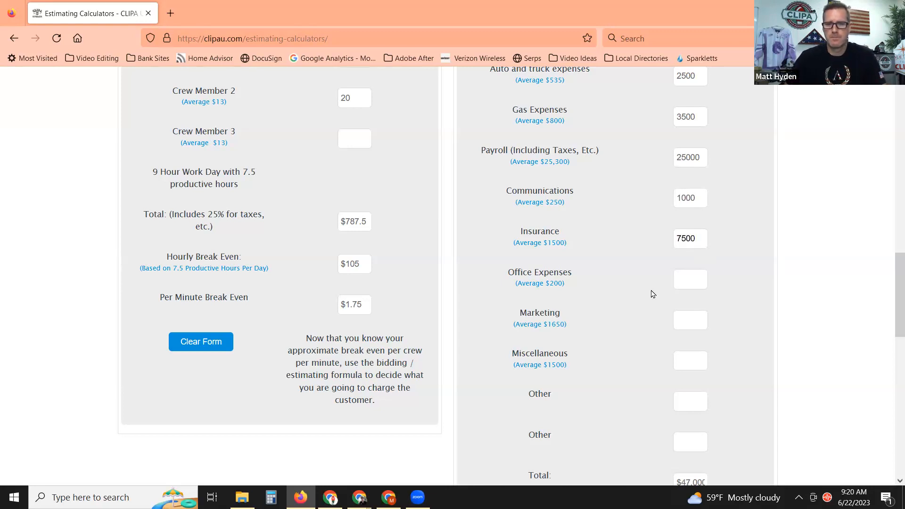
left_click(678, 280)
scroll(619, 377, "down", 2)
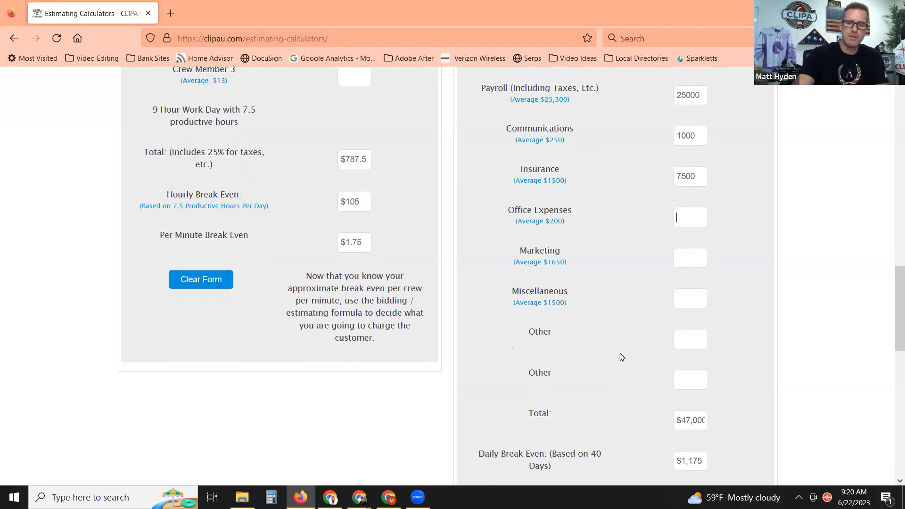
type("1000")
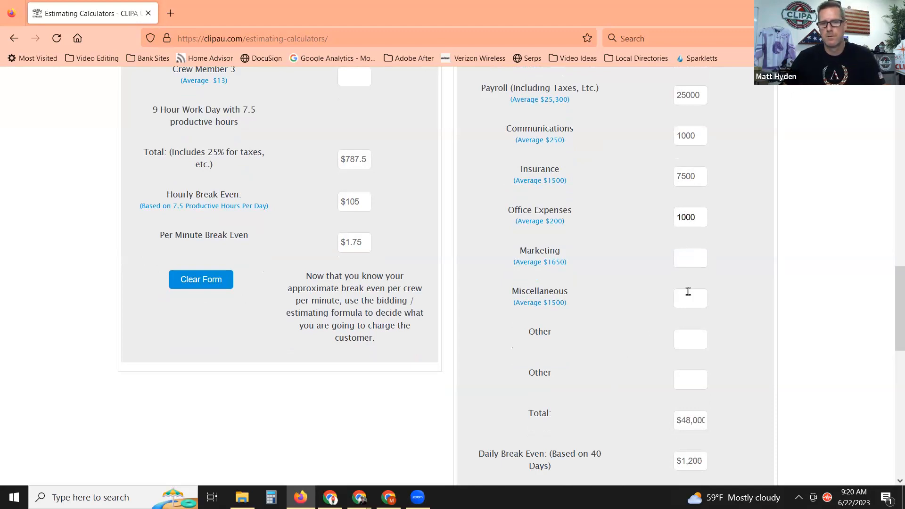
left_click(698, 258)
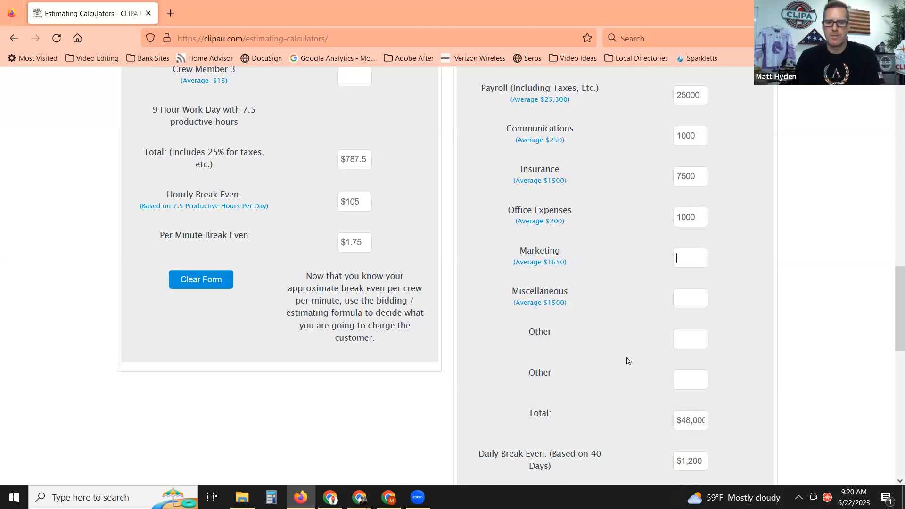
type("5000")
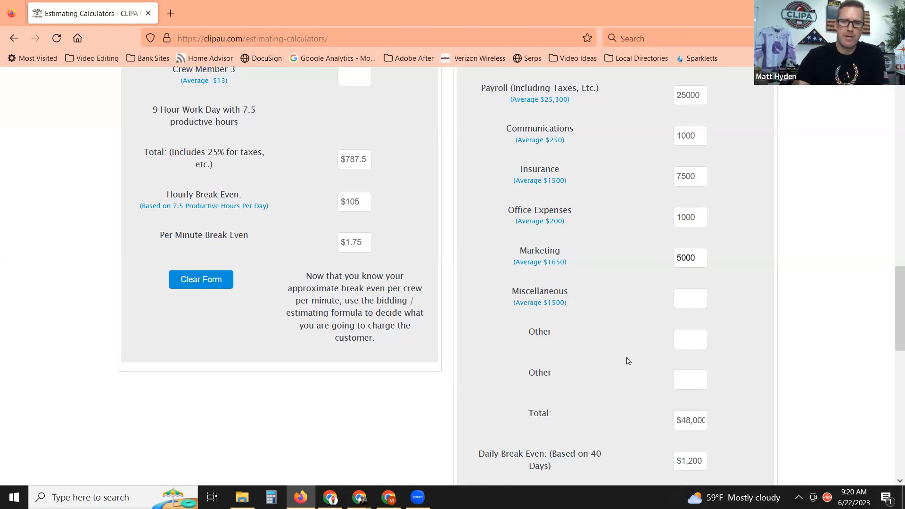
left_click(681, 302)
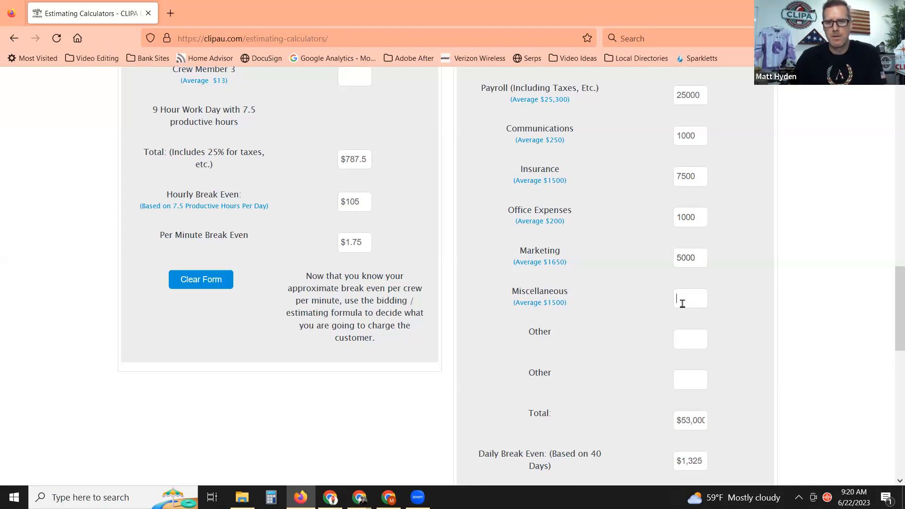
Check the $2.94 per-minute overhead break even, then switch to the Estimating Calculator app.
scroll(619, 394, "down", 3)
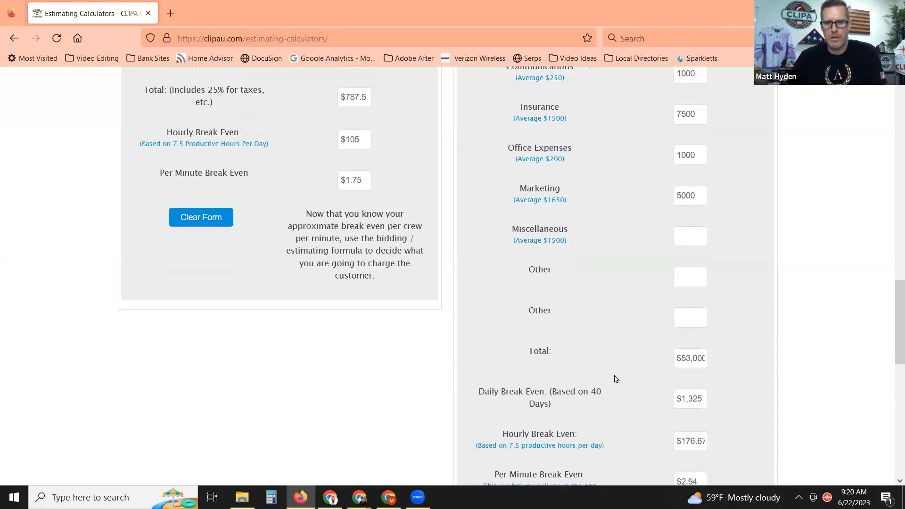
left_click(683, 420)
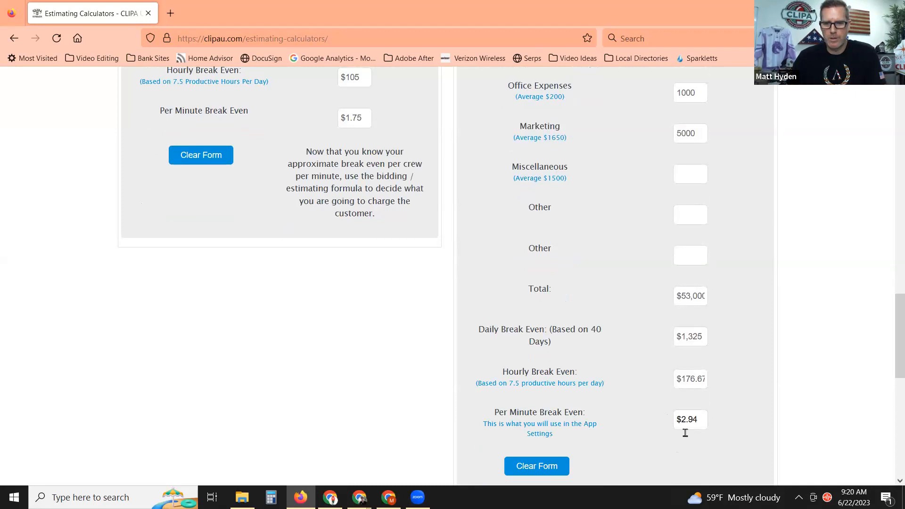
double_click(698, 422)
left_click(698, 422)
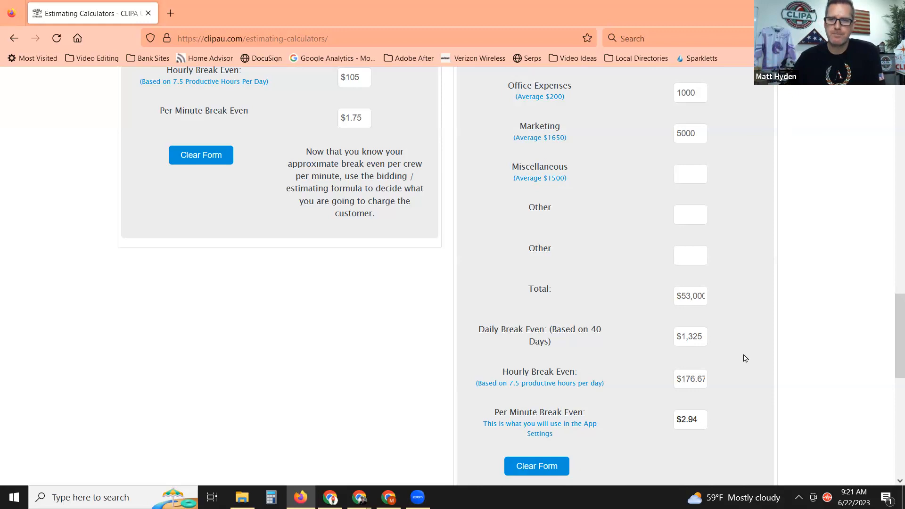
key("alt+Tab")
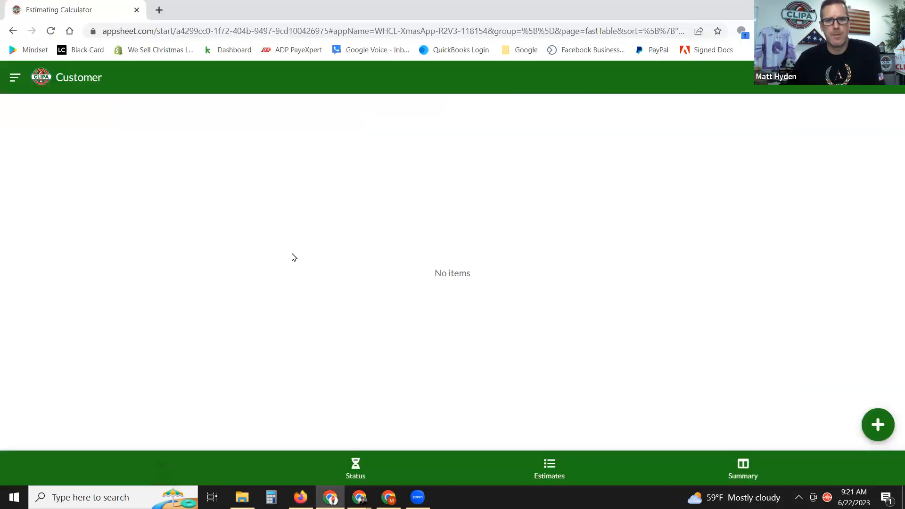
Open SETTINGS from the app's navigation menu and start a new settings record.
left_click(14, 77)
left_click(272, 123)
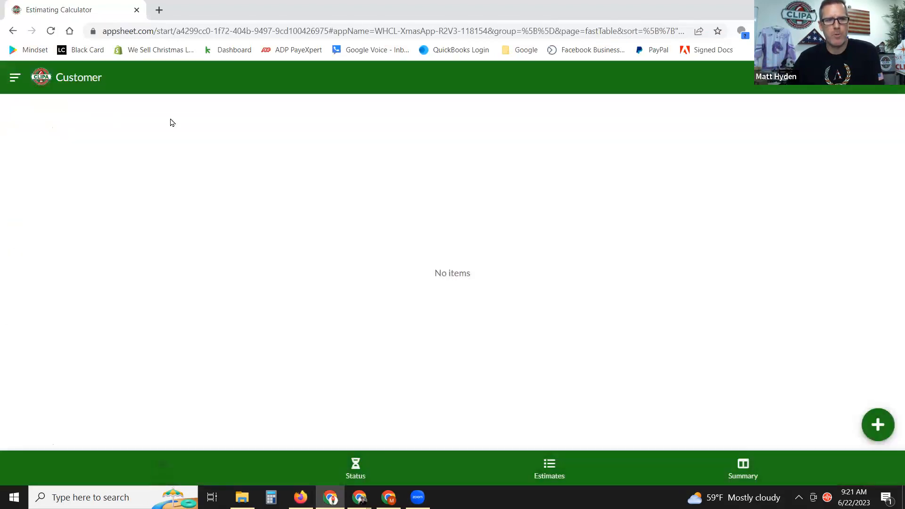
left_click(15, 79)
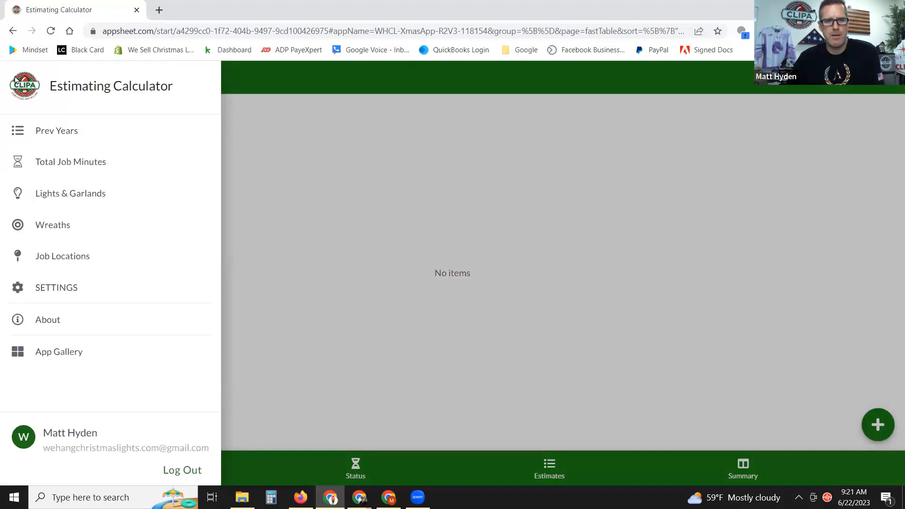
left_click(46, 286)
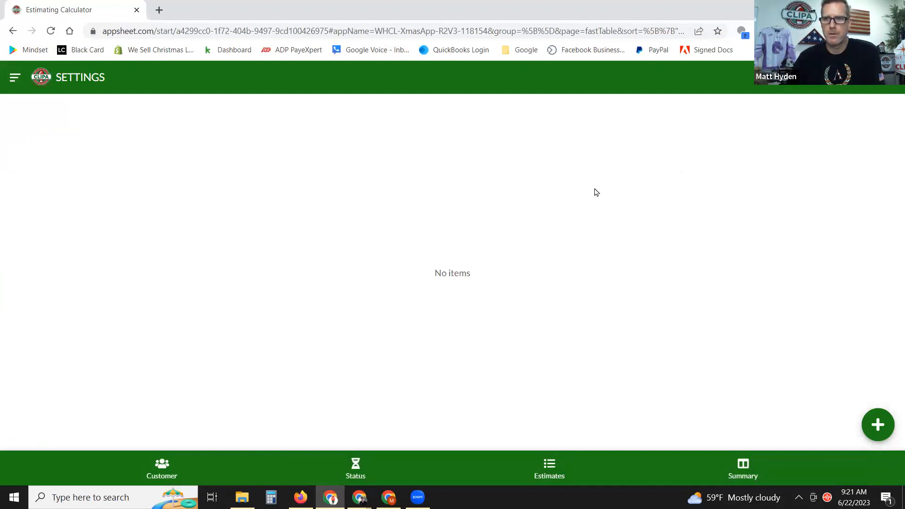
left_click(878, 425)
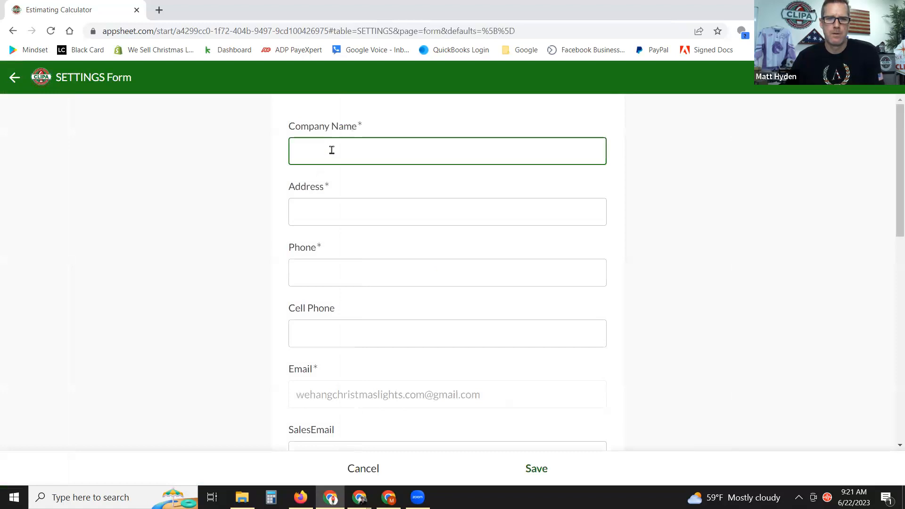
Start the settings record with company name CHS, then fill in the company address and phone number.
type("CHS")
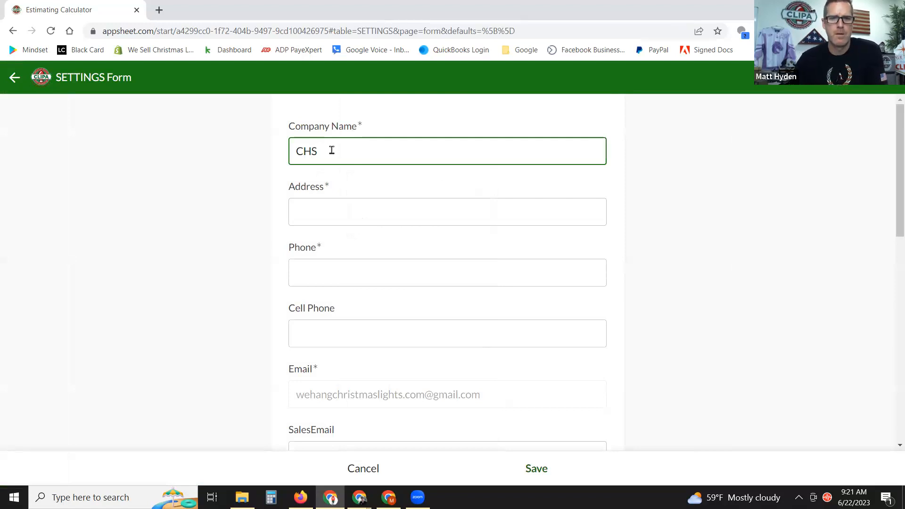
left_click(359, 213)
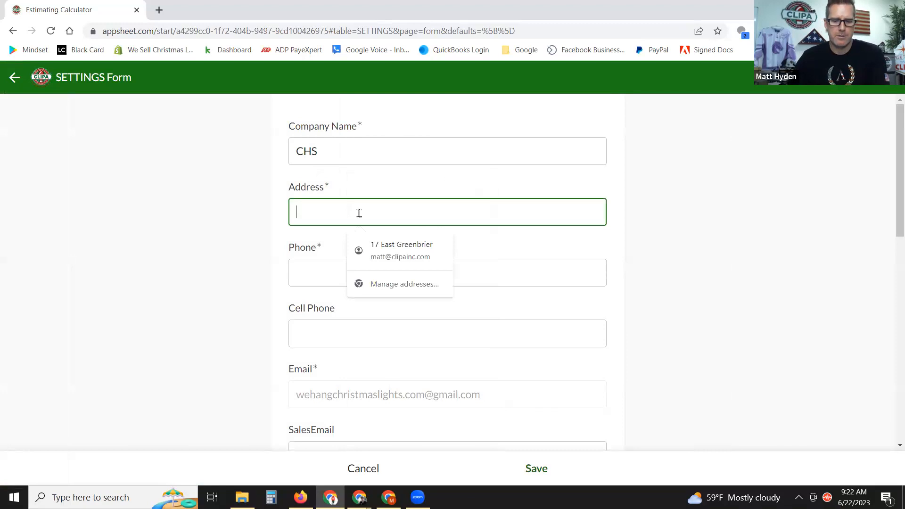
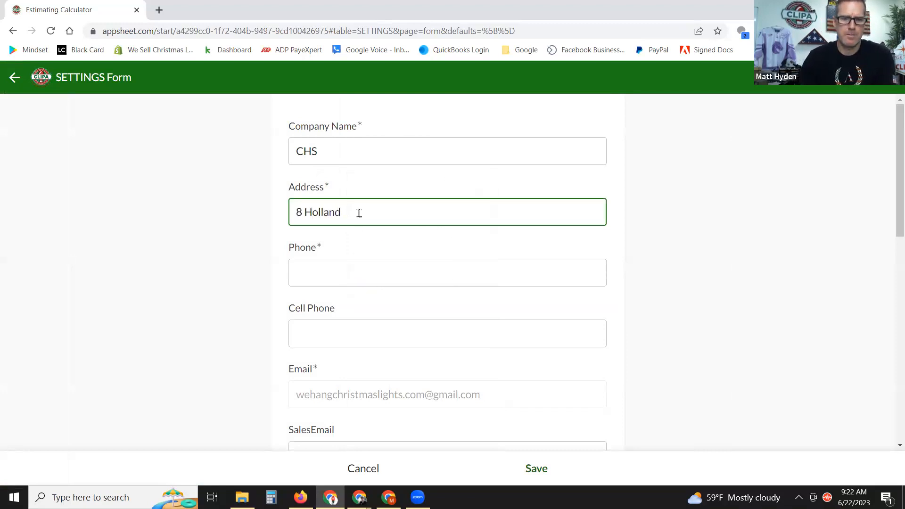
left_click(350, 276)
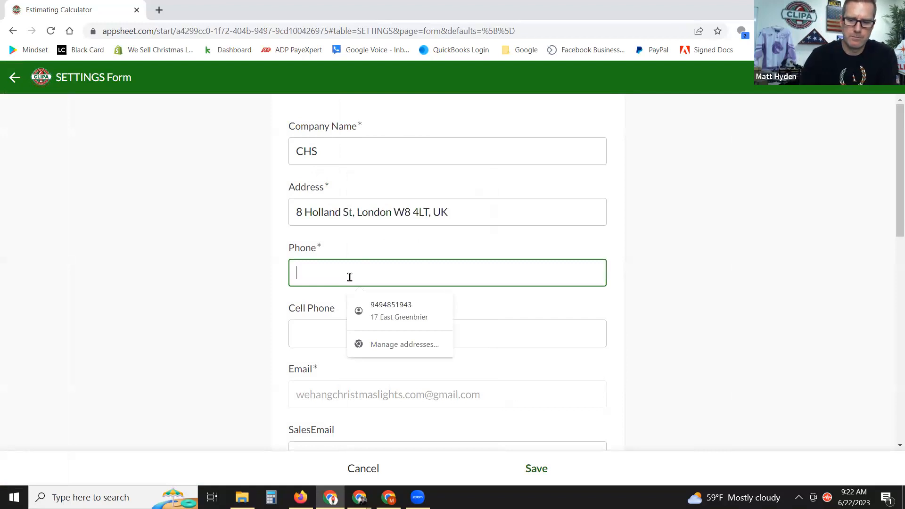
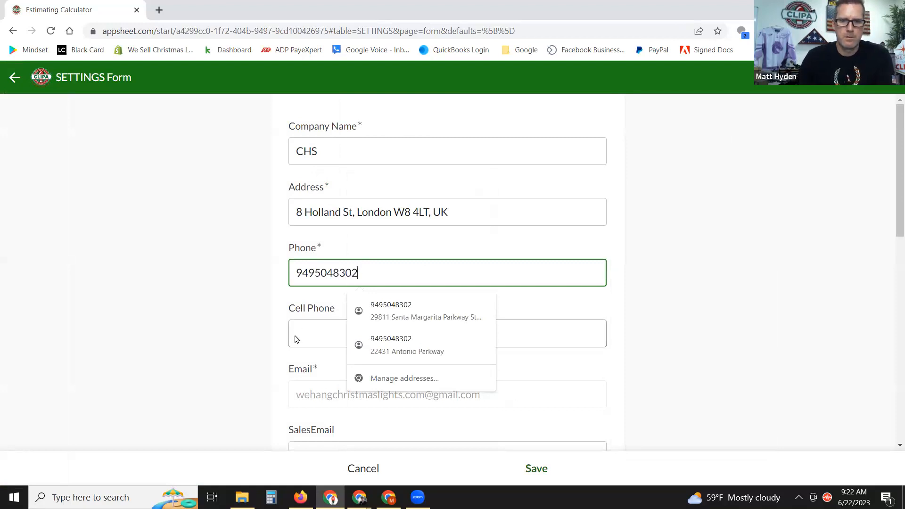
Replace the old sales e-mail with the company's sales e-mail address.
scroll(349, 281, "down", 3)
scroll(479, 216, "down", 3)
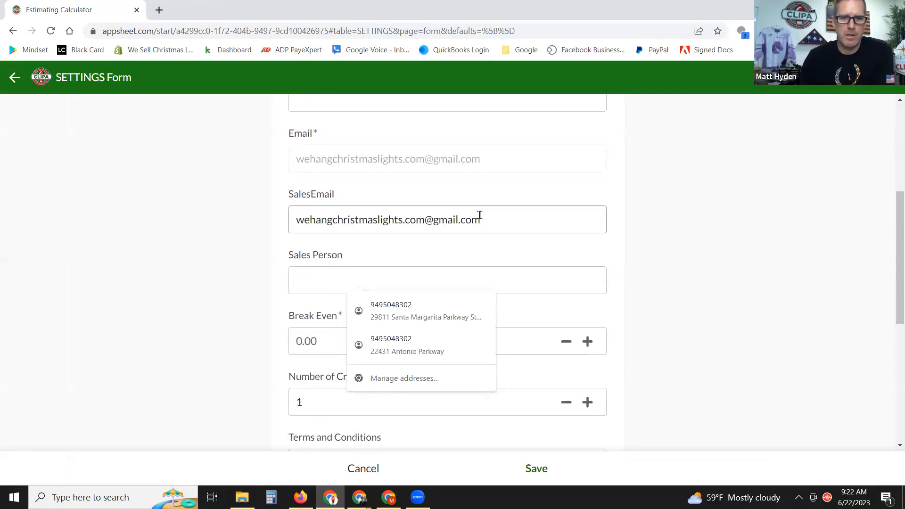
left_click_drag(501, 163, 264, 166)
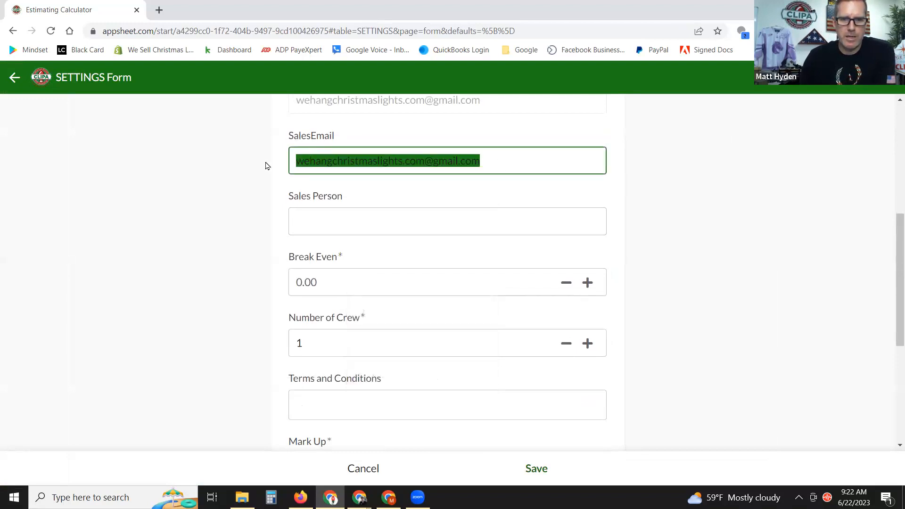
key("BackSpace")
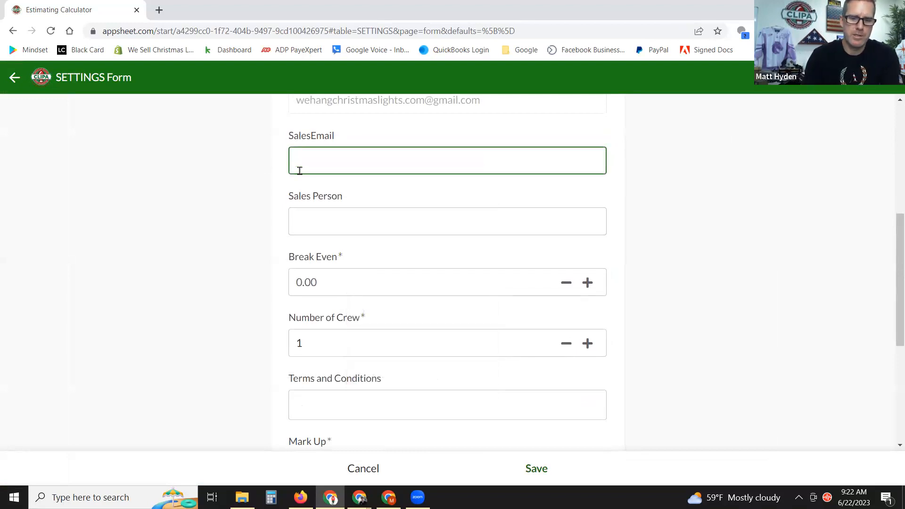
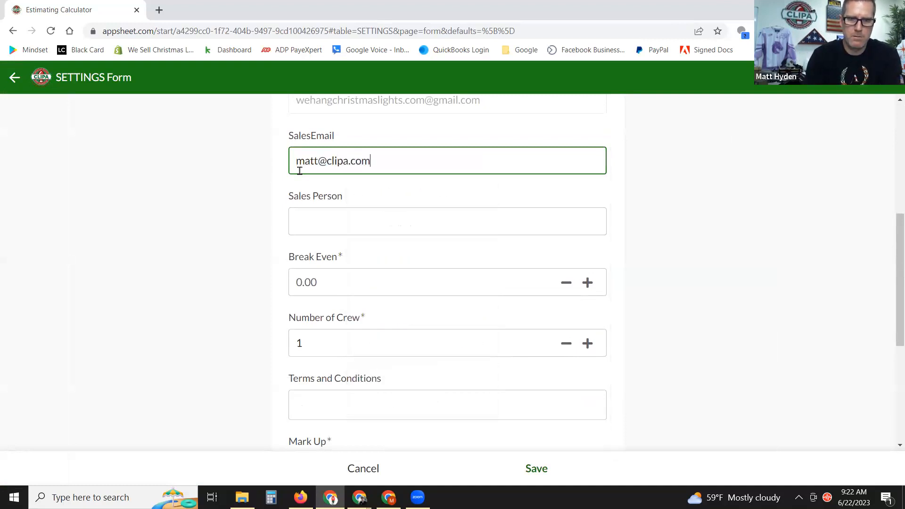
left_click(704, 210)
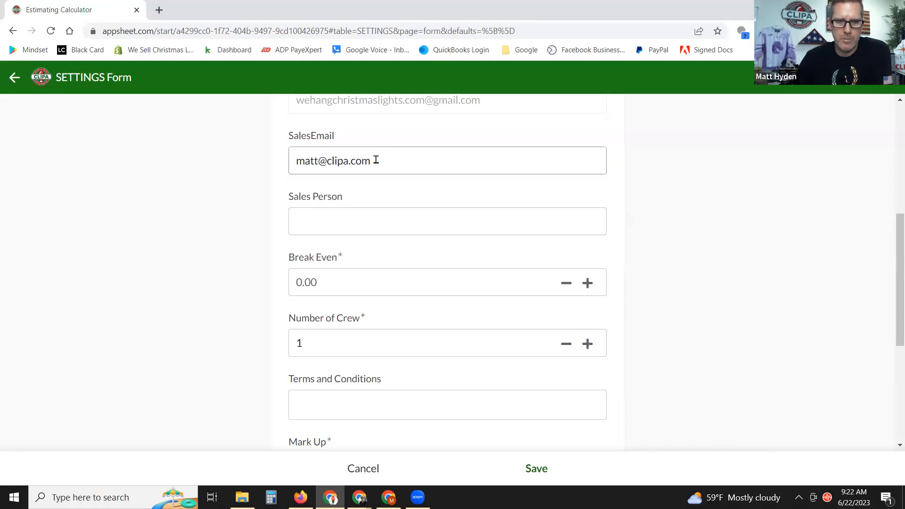
Enter the sales person's full name, then check the break-even calculator results.
scroll(692, 250, "down", 2)
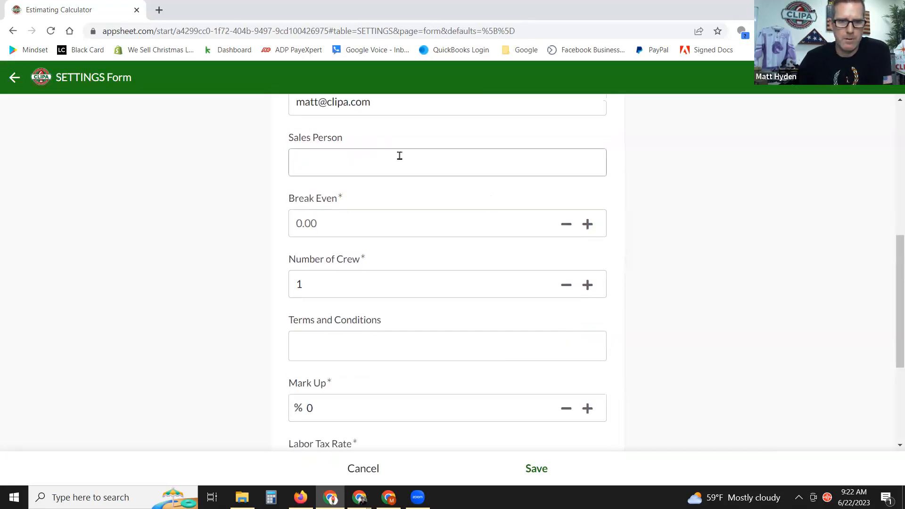
left_click(387, 164)
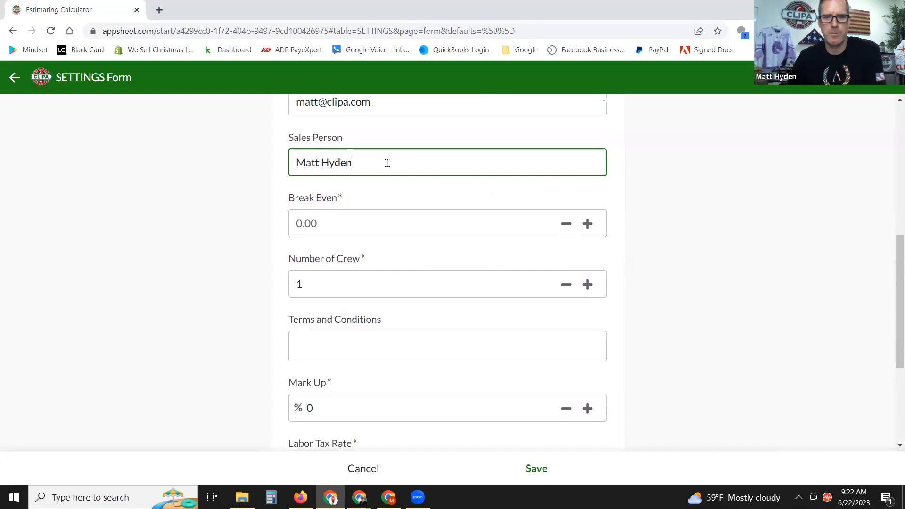
left_click(780, 177)
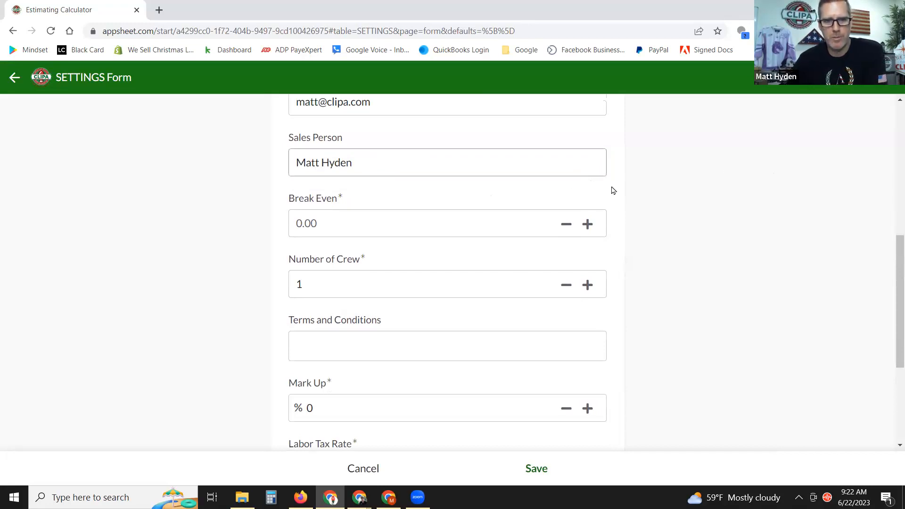
left_click(387, 231)
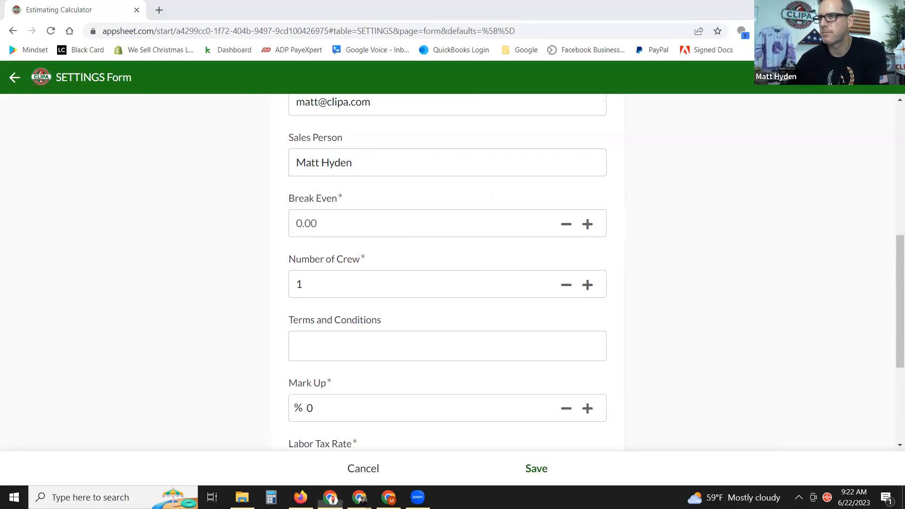
key("alt+Tab")
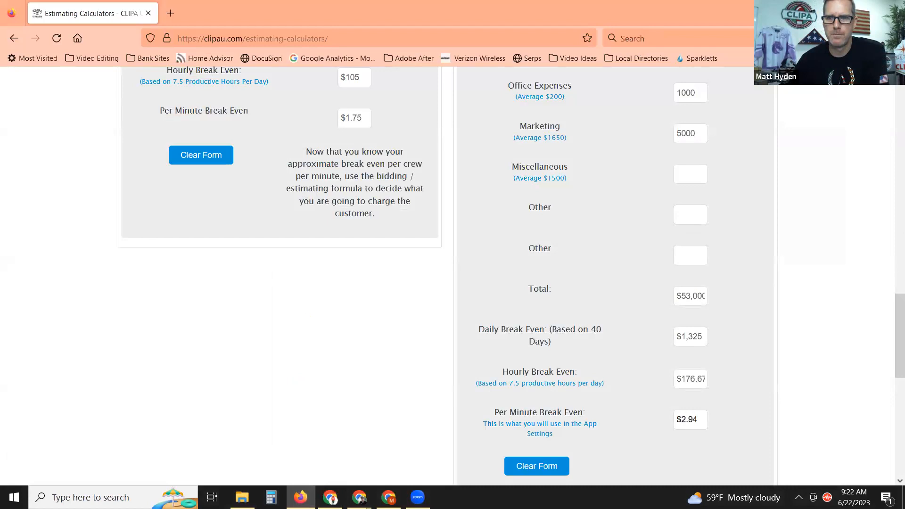
Enter 2.94 as the company's Break Even value.
key("alt+Tab")
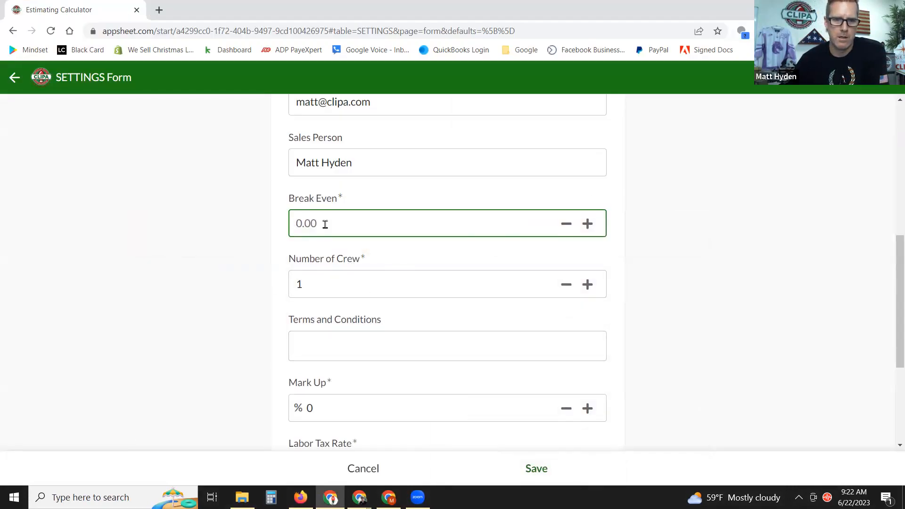
type("2.94")
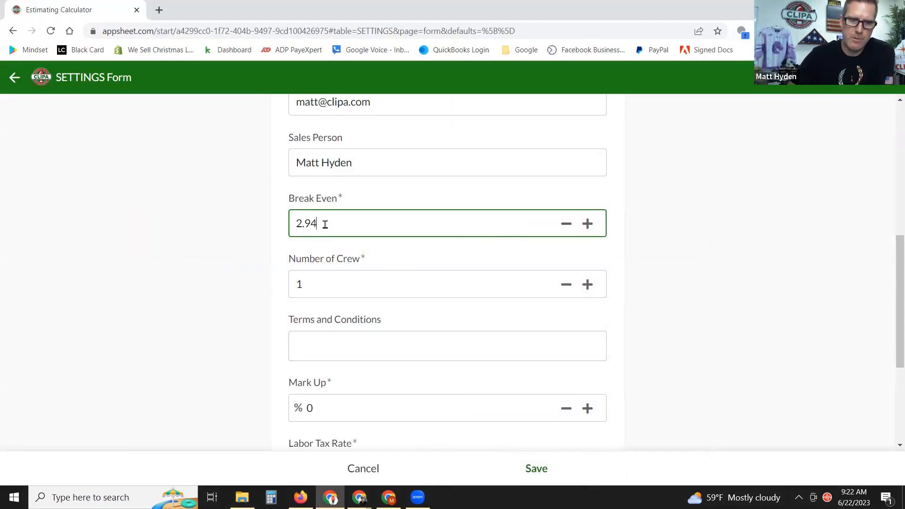
left_click(649, 258)
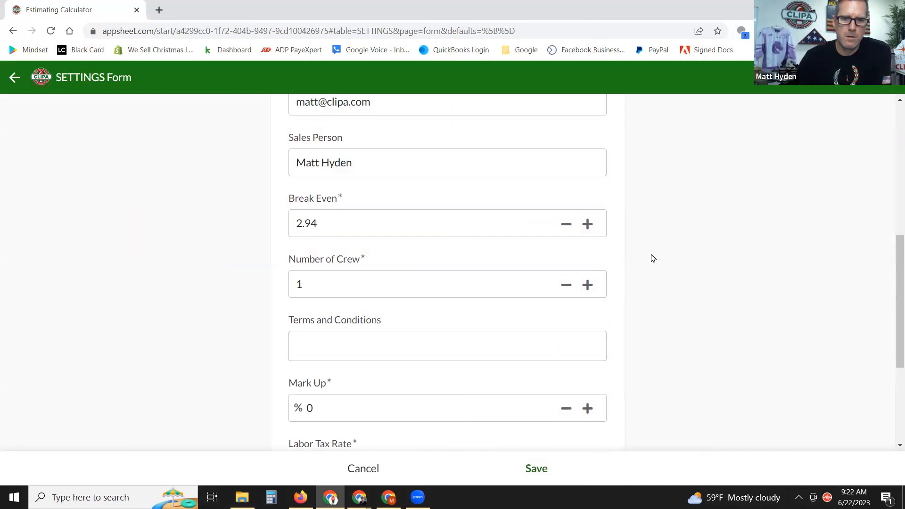
Set Number of Crew to 3.
left_click(589, 286)
left_click(588, 285)
left_click(588, 285)
left_click(566, 284)
scroll(643, 303, "down", 2)
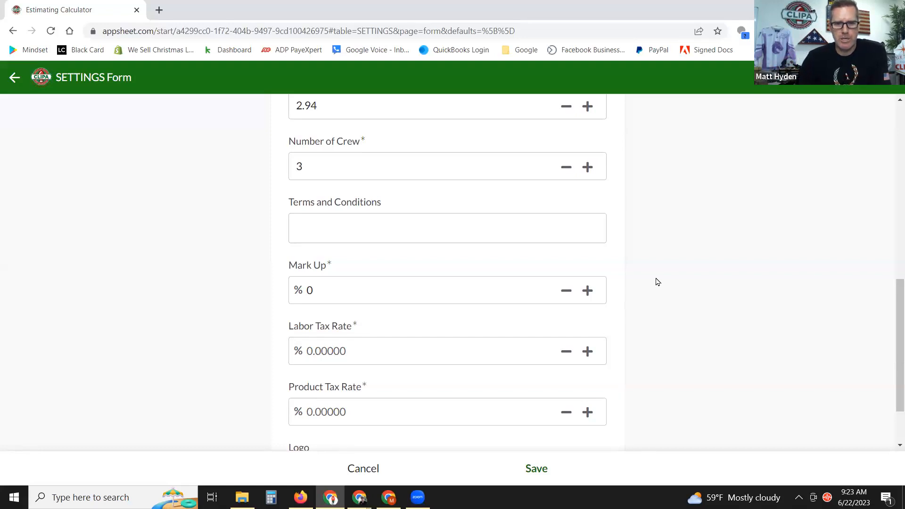
Replace the Mark Up value with 100%.
left_click(323, 234)
scroll(612, 273, "down", 1)
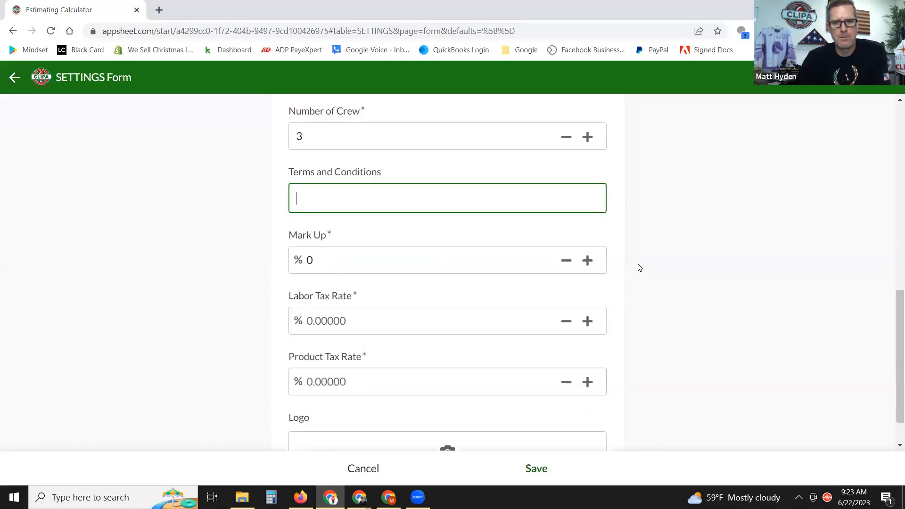
scroll(632, 268, "down", 1)
left_click(344, 227)
double_click(303, 228)
type("100")
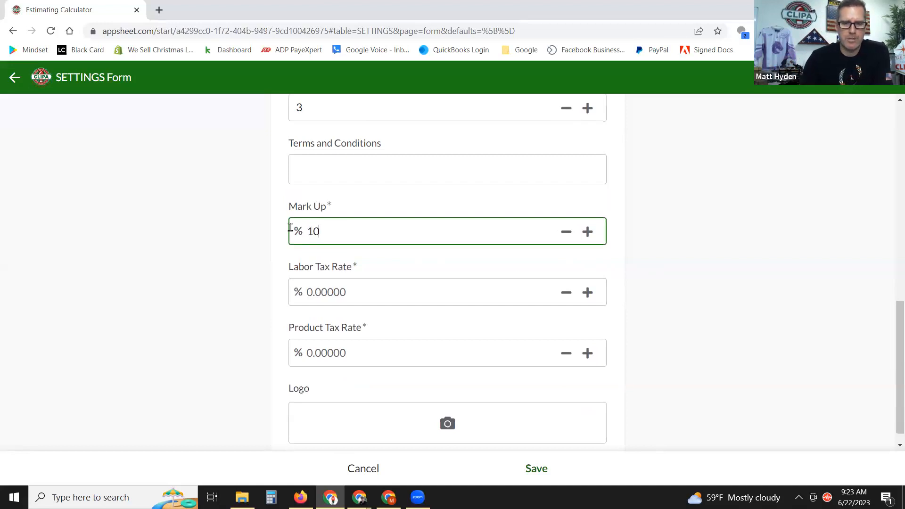
left_click(740, 300)
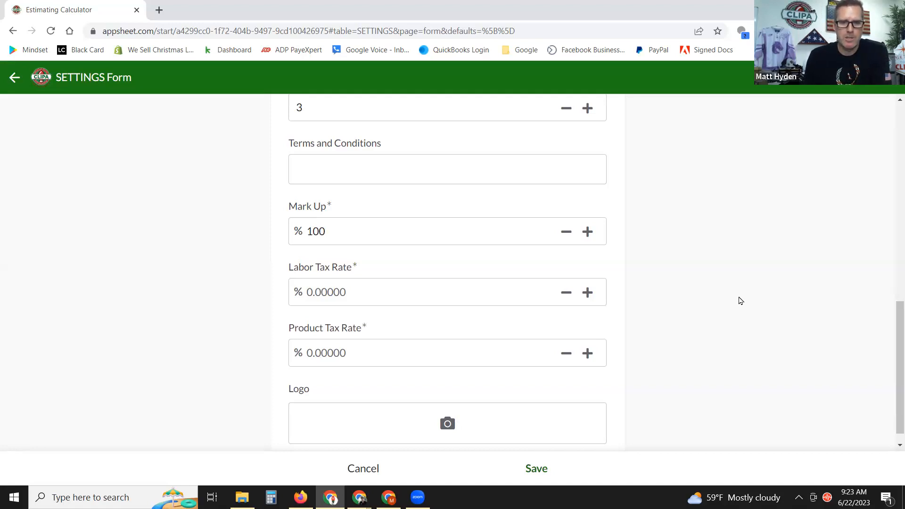
Set both Labor Tax Rate and Product Tax Rate to 0.
scroll(721, 307, "down", 1)
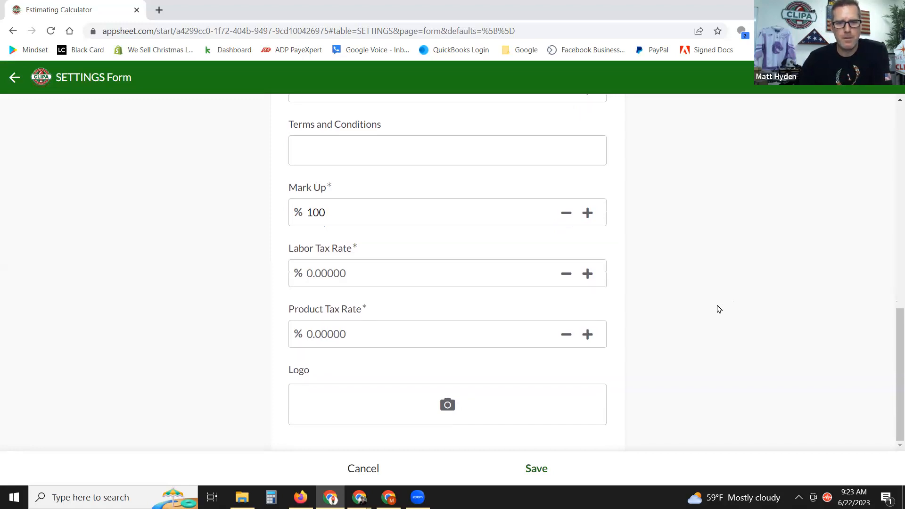
left_click(366, 278)
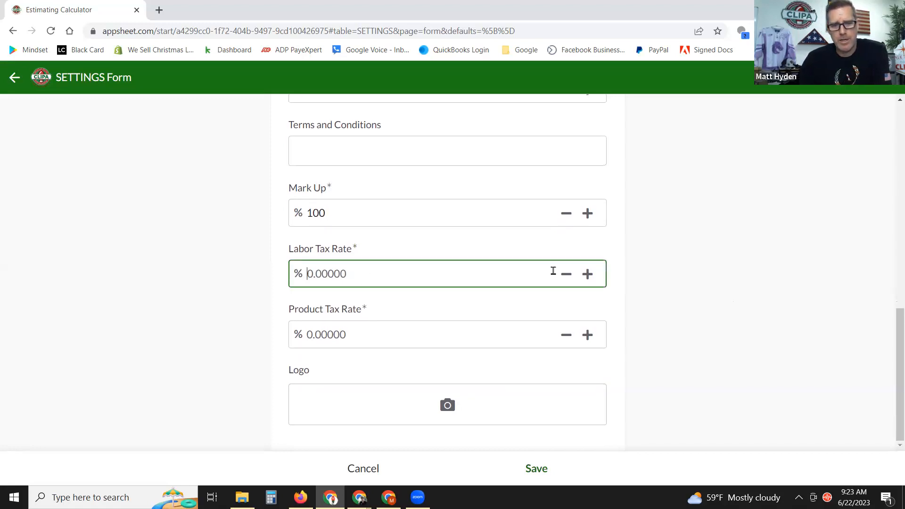
type("0")
left_click(727, 332)
left_click(417, 335)
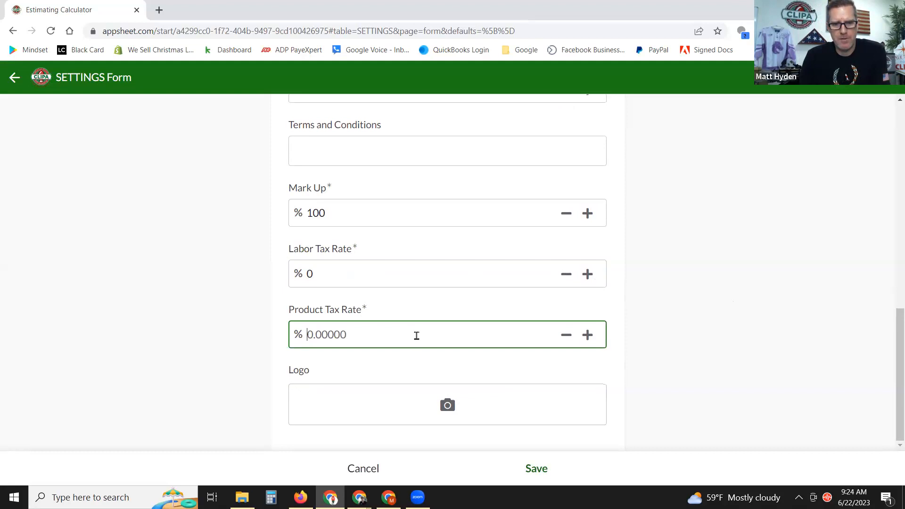
type("0")
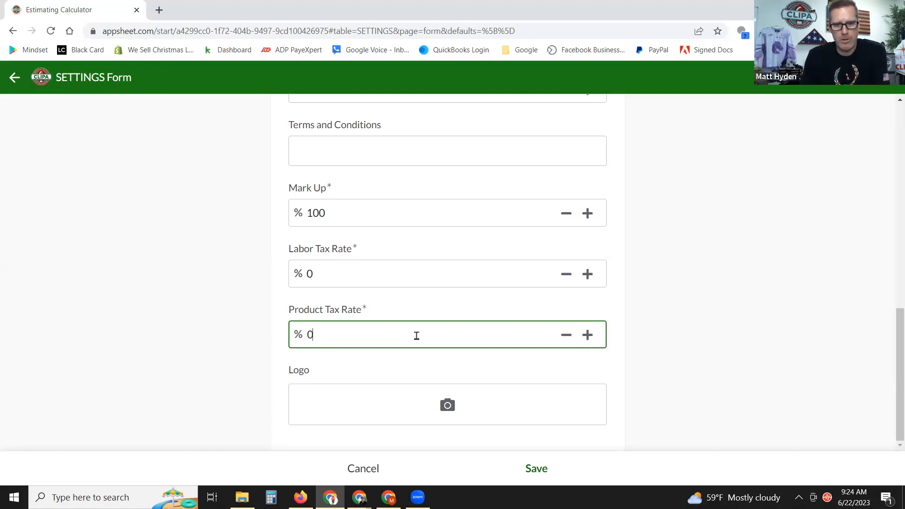
left_click(698, 272)
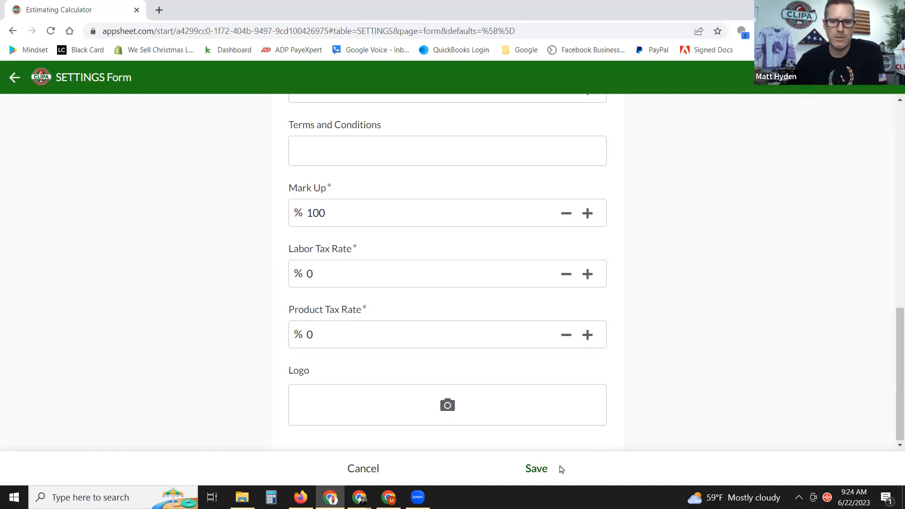
Save the CHS settings record, then bring up the app's list of views.
left_click(535, 468)
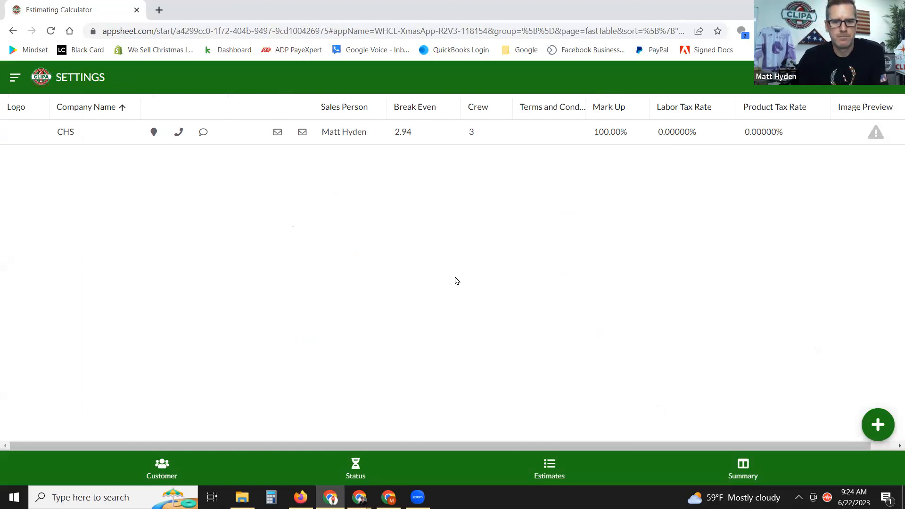
left_click(20, 83)
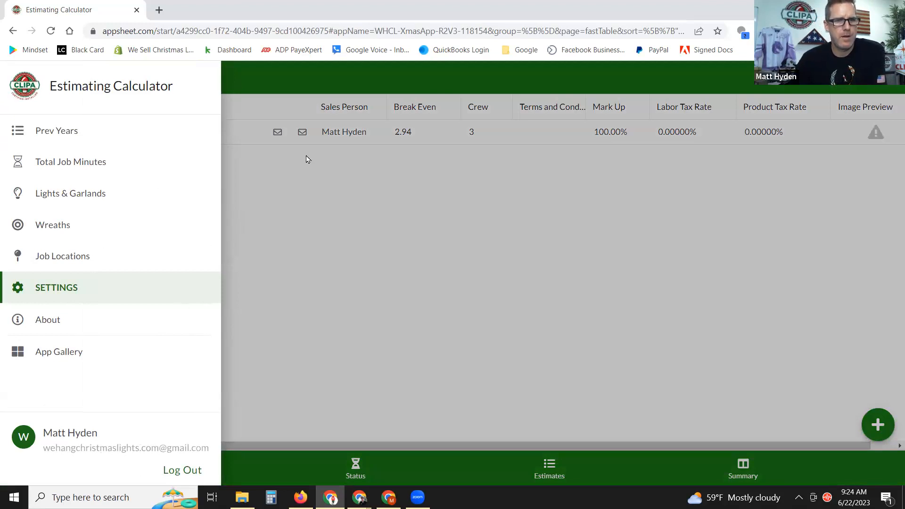
left_click(317, 194)
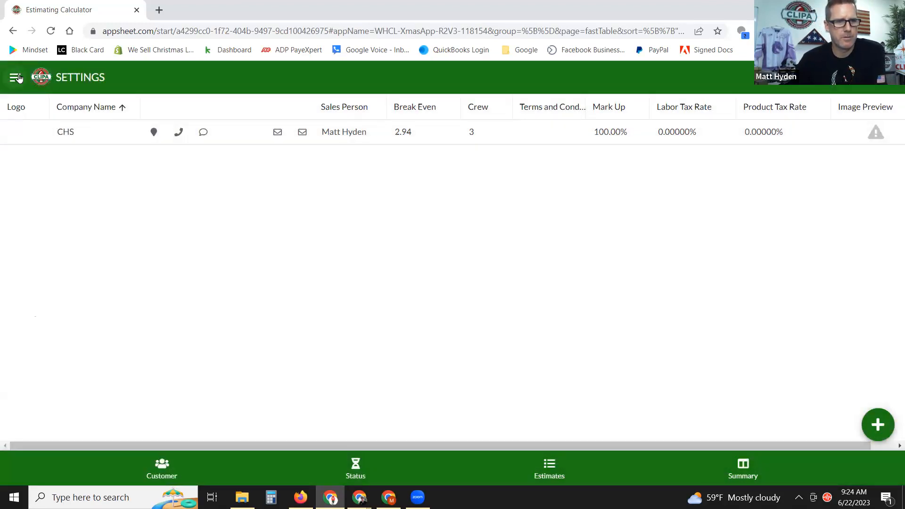
left_click(15, 77)
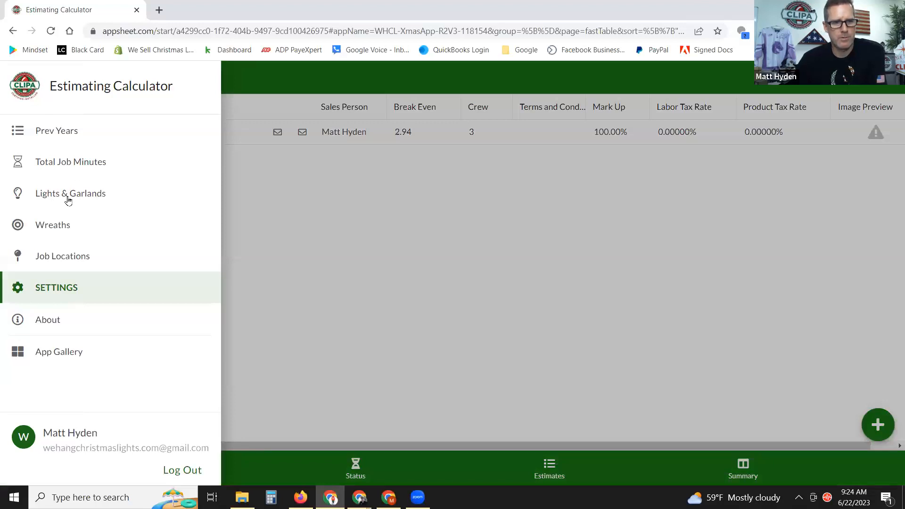
In Lights & Garlands, add a new item named Bulk Spool 15" sp with Clipa.
left_click(68, 194)
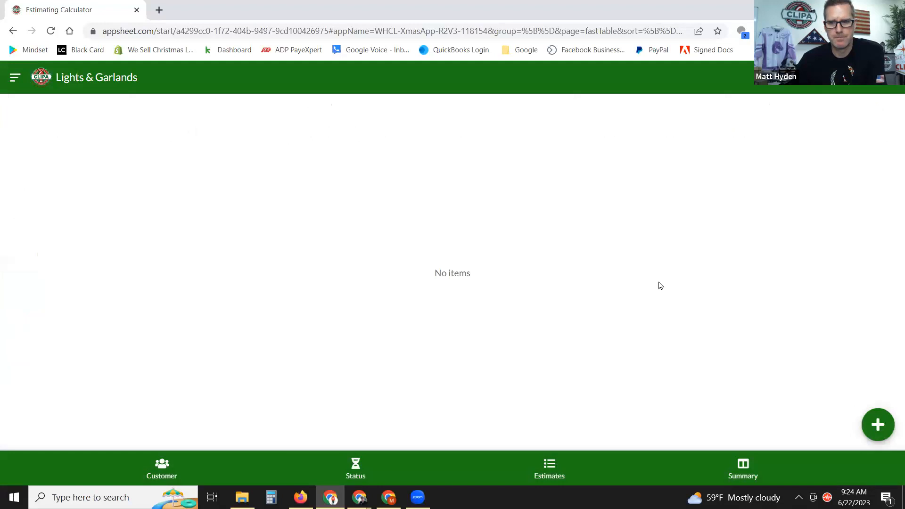
left_click(878, 425)
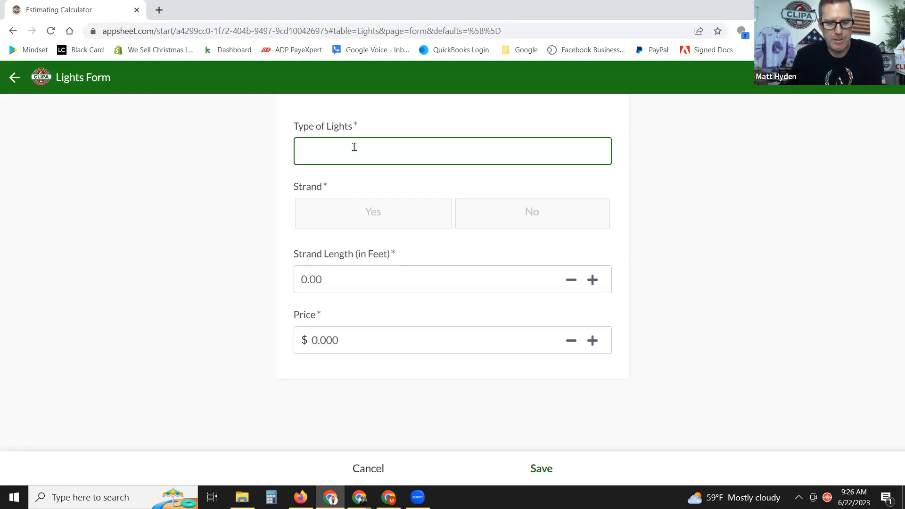
type("Bu")
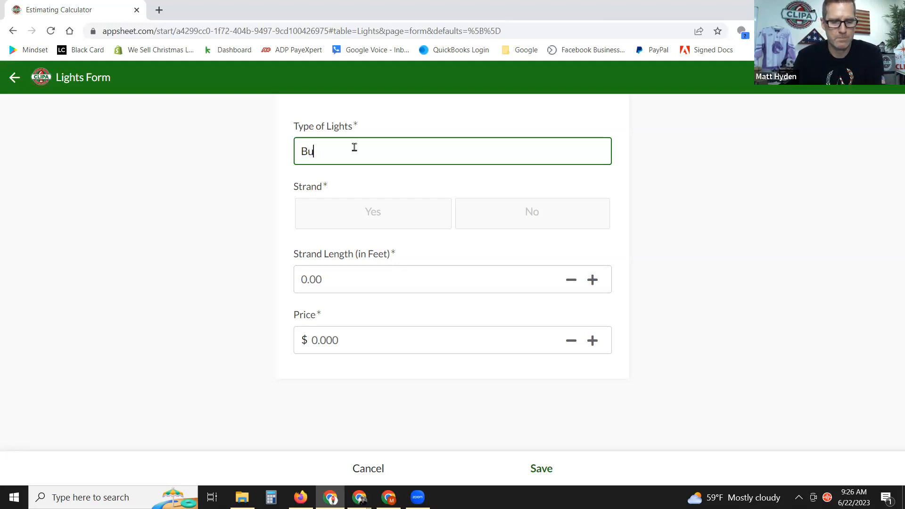
type("lk ")
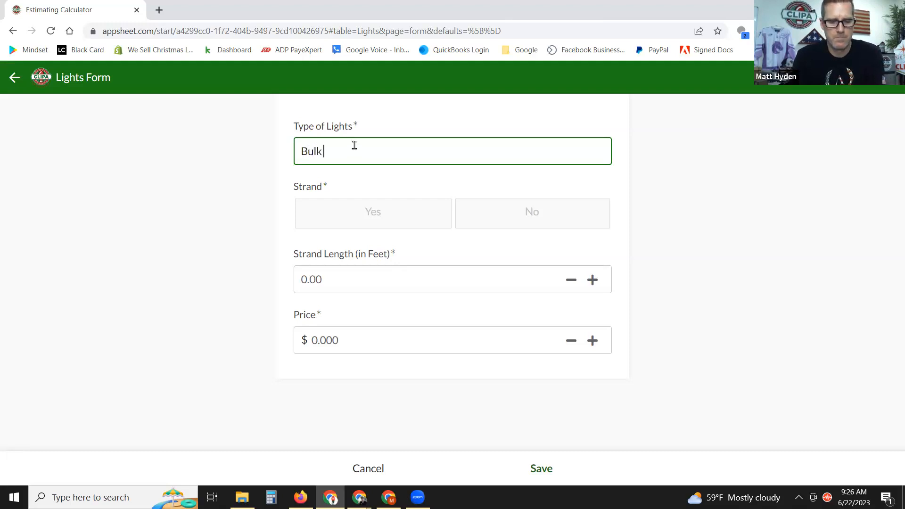
type("Spool 15\"")
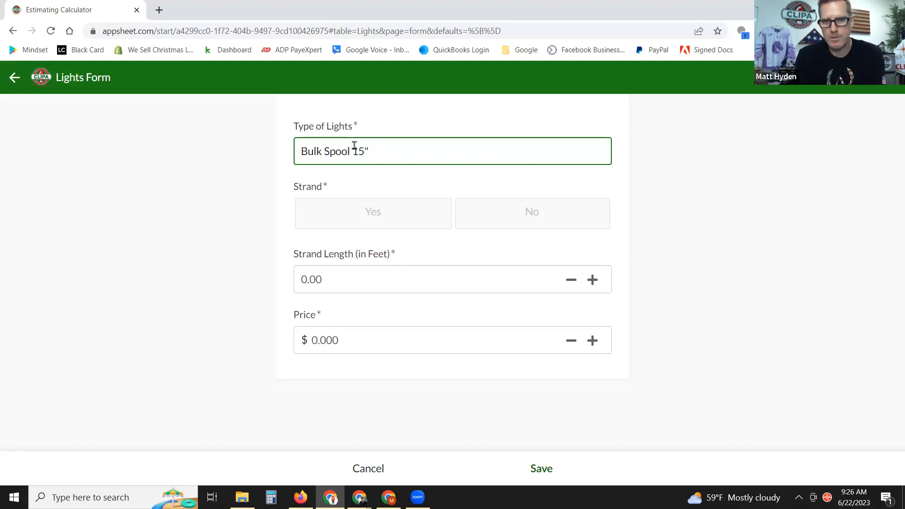
left_click(354, 146)
key("Right")
type("sp")
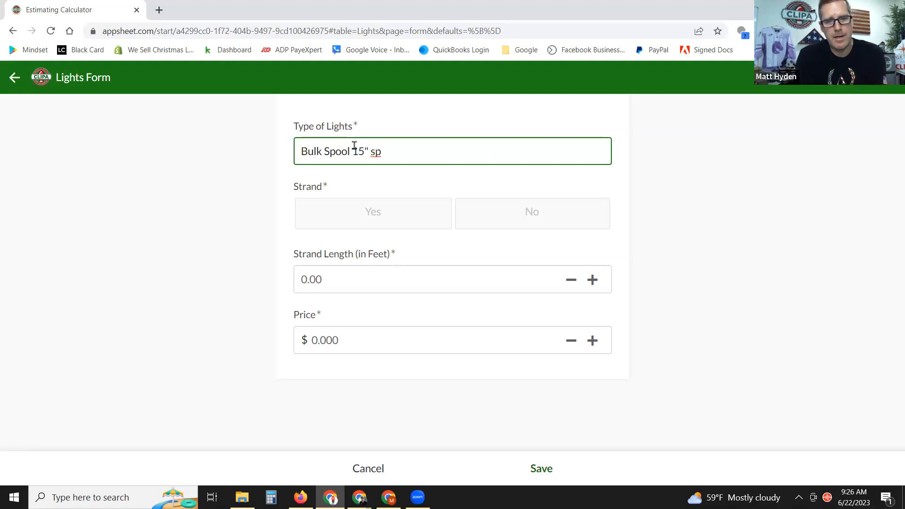
type(" w")
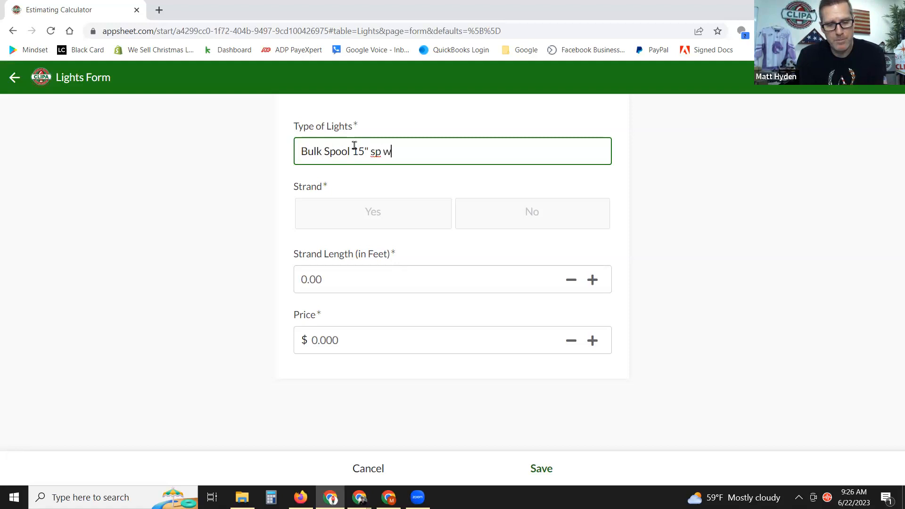
type("ith Clipa")
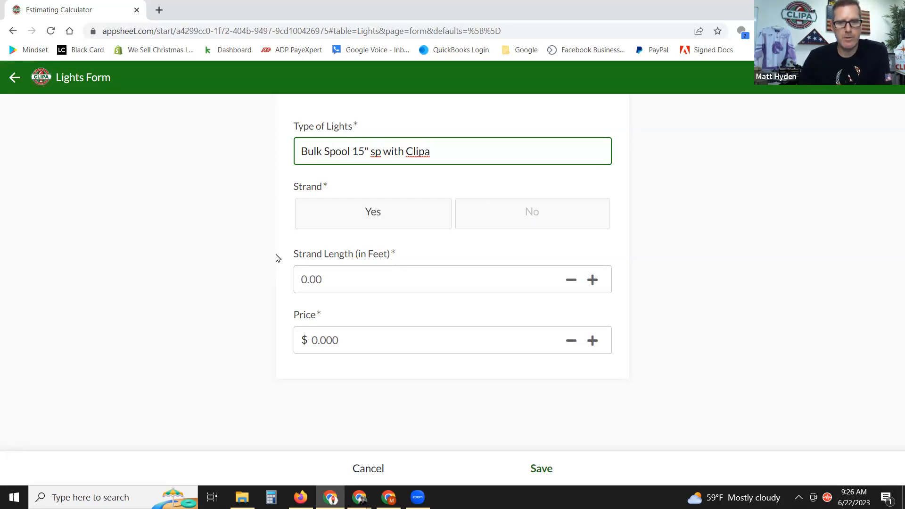
left_click(219, 256)
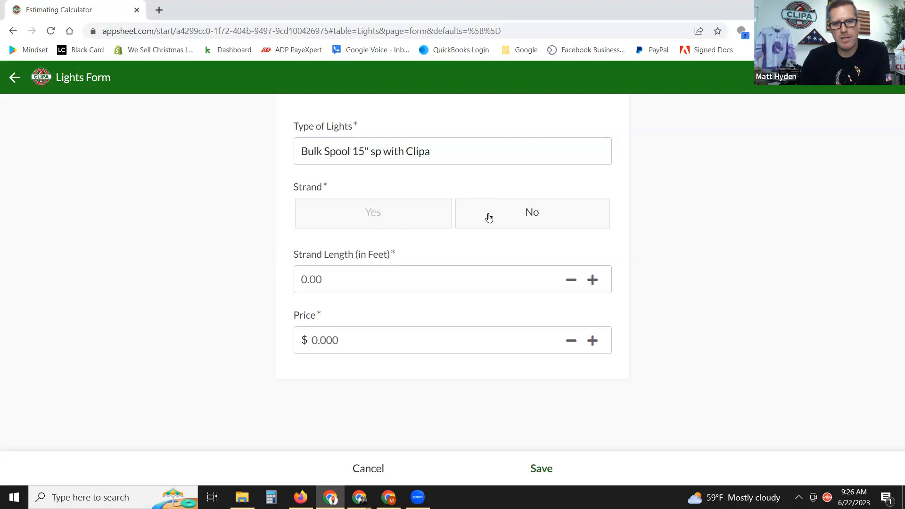
Set the item to strand No, length 1, and price $1.78.
left_click(526, 213)
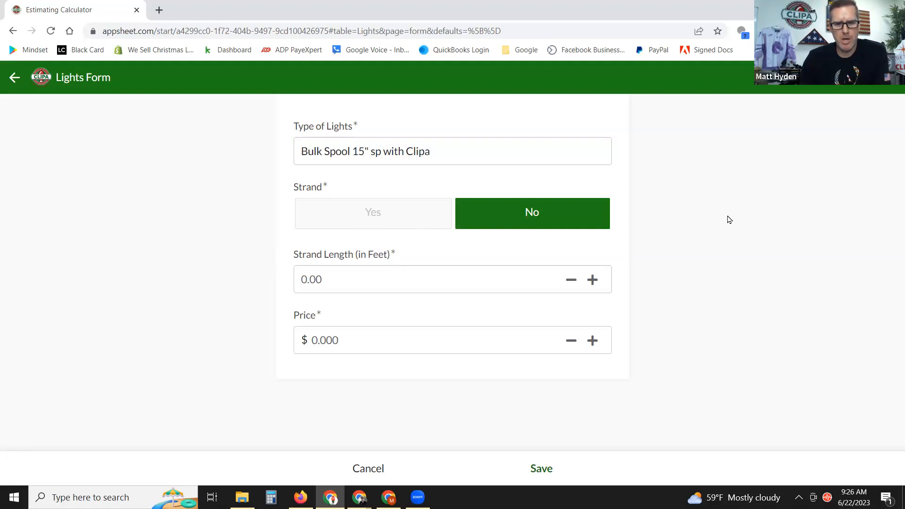
left_click(334, 279)
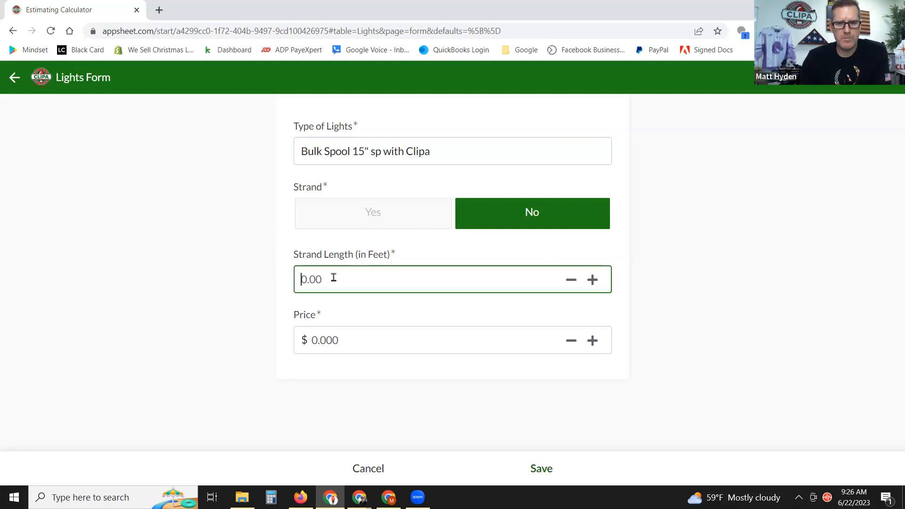
type("1")
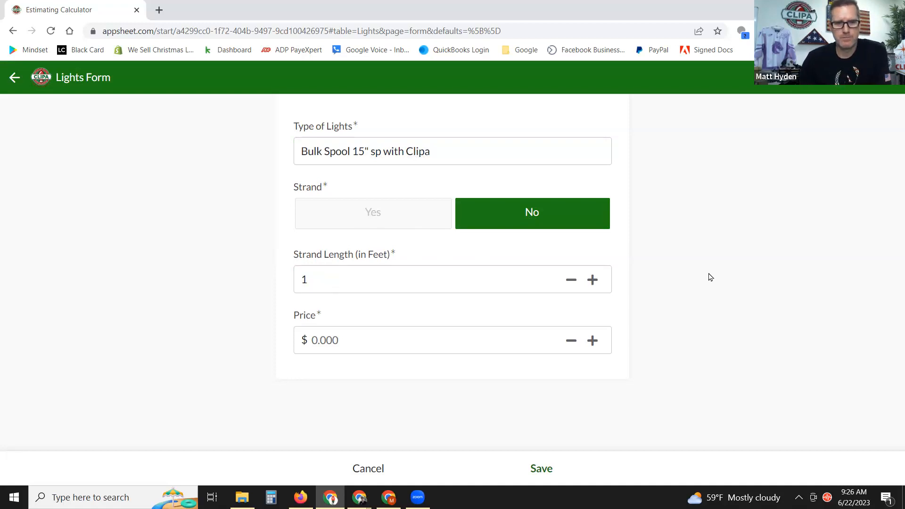
left_click(419, 337)
left_click(712, 287)
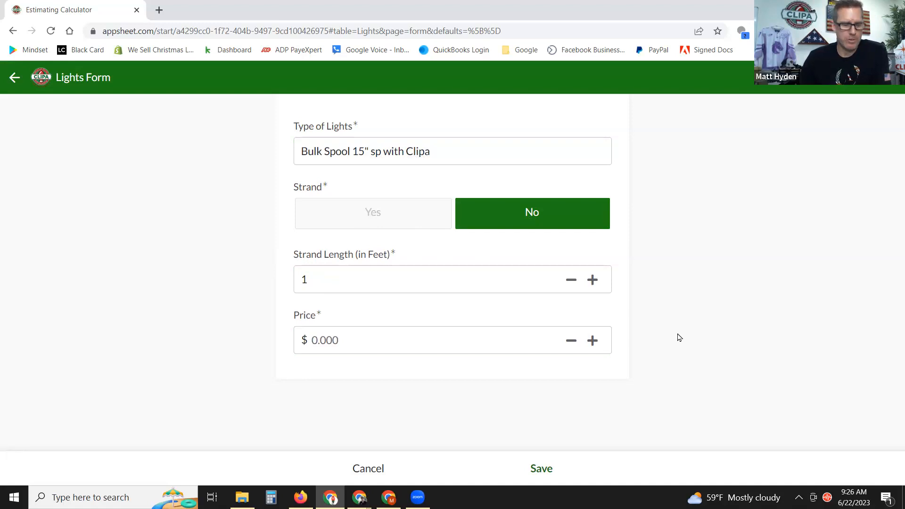
left_click(343, 344)
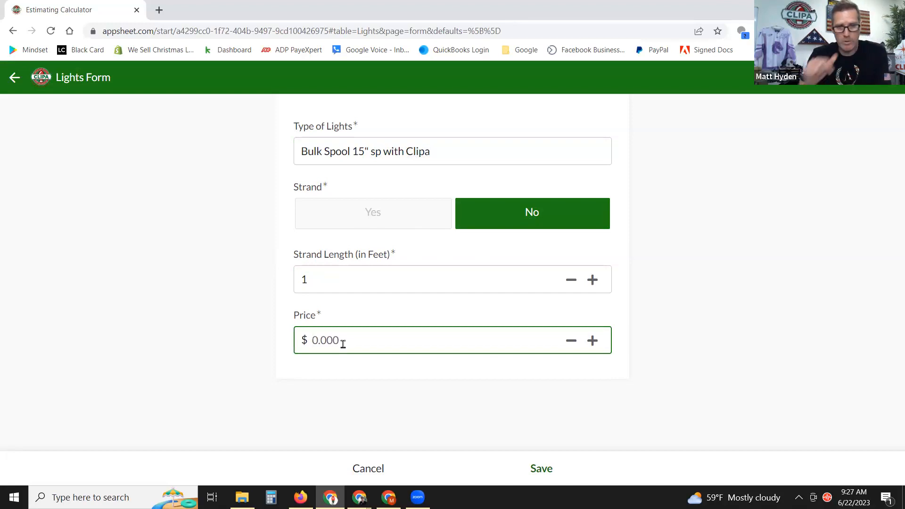
type("1")
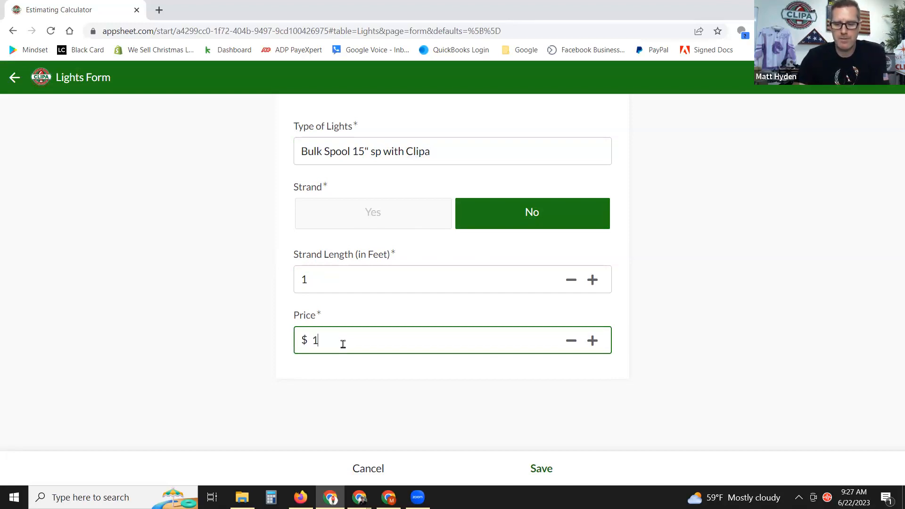
type(".78")
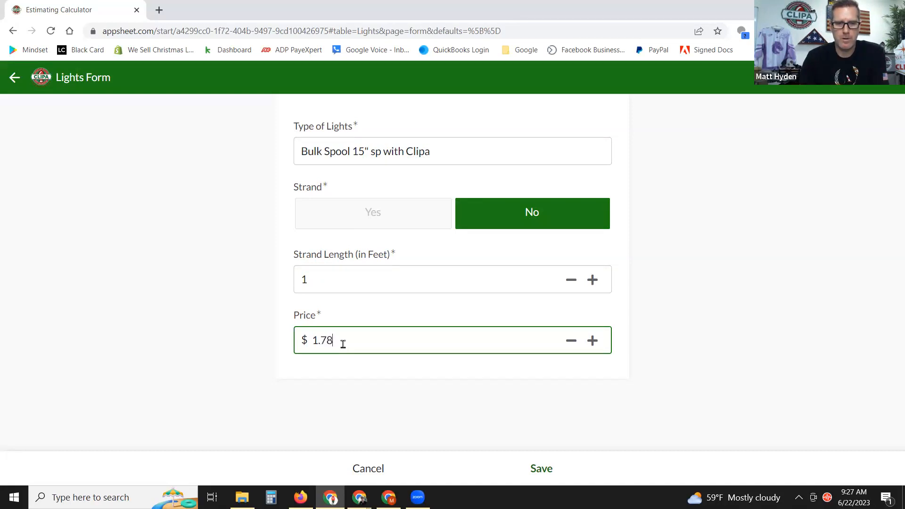
left_click(671, 300)
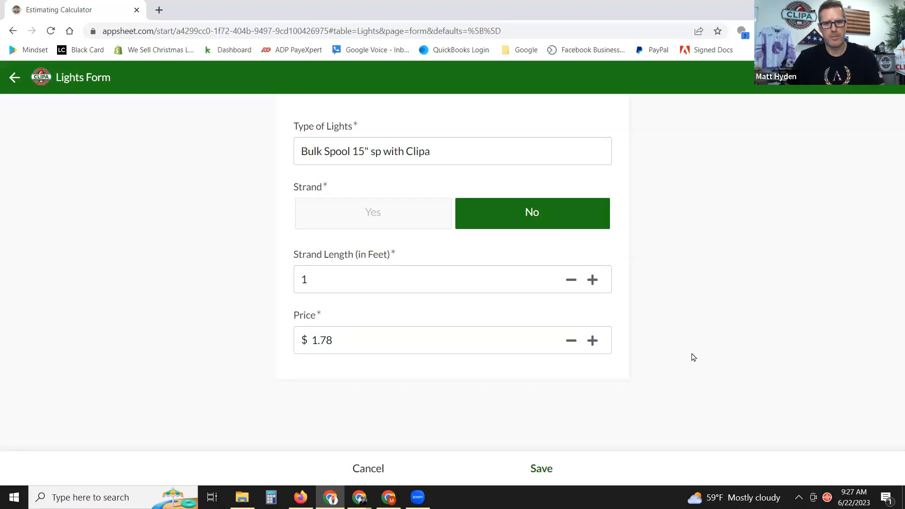
Delete the trailing 'a' so the name reads Bulk Spool 15" sp with Clip, and save it.
left_click(448, 154)
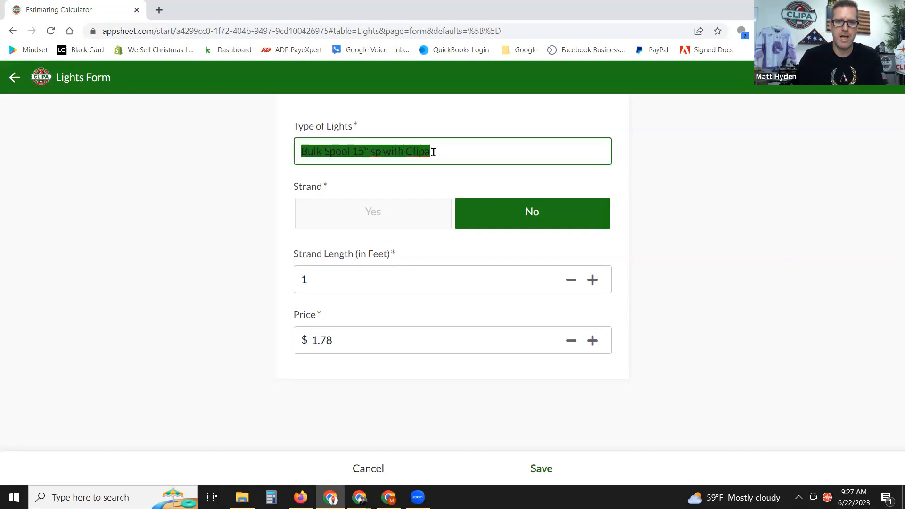
left_click(413, 156)
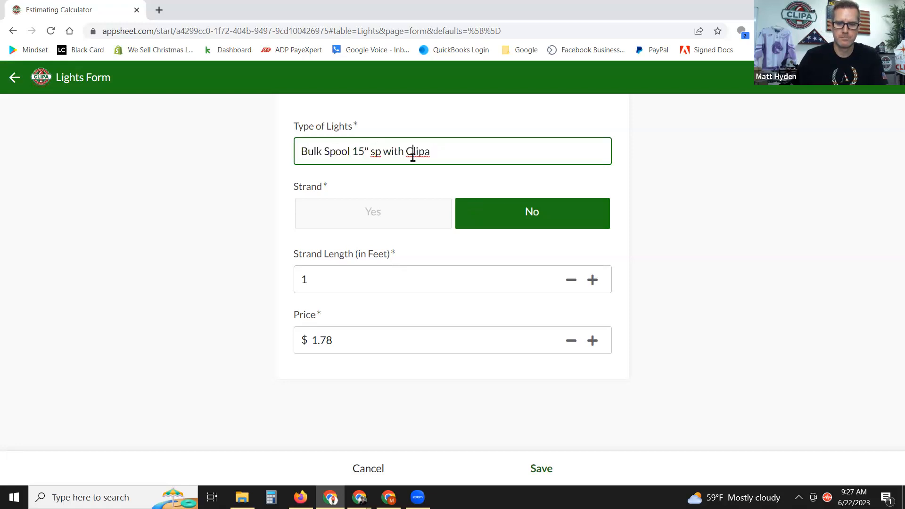
key("Right")
key("Right")
key("Right")
key("BackSpace")
left_click(684, 172)
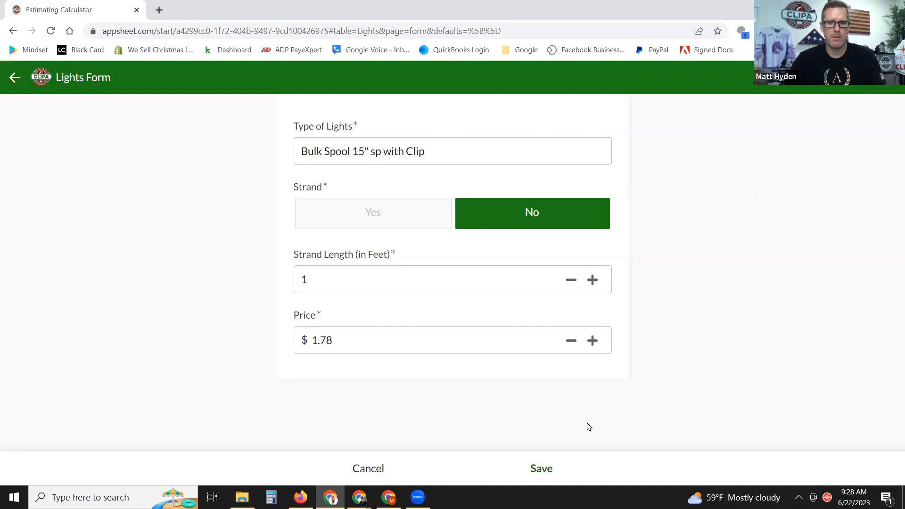
left_click(540, 468)
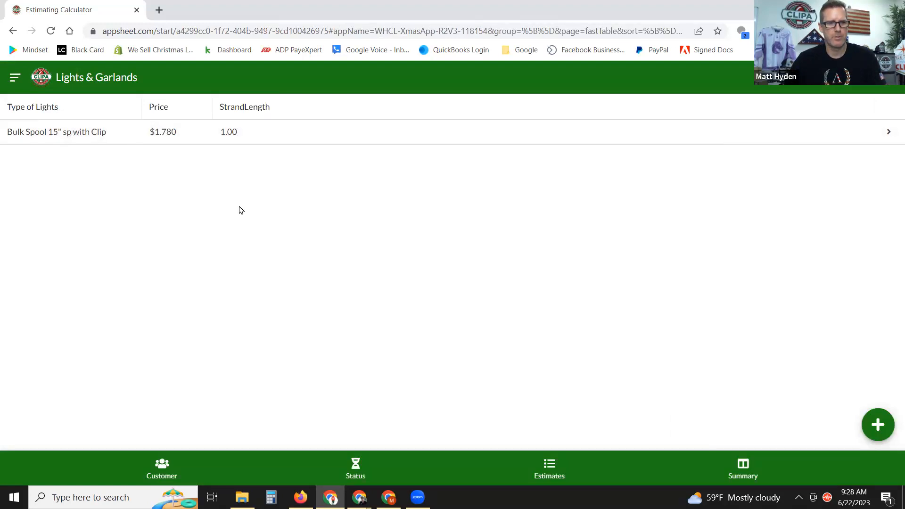
Add a new light item named Mini Lights with Strand set to Yes.
left_click(877, 424)
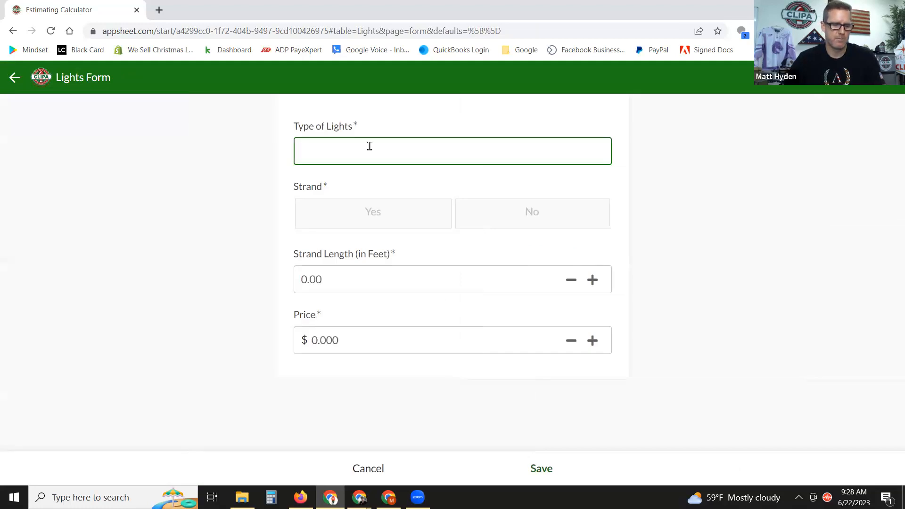
type("Mini ")
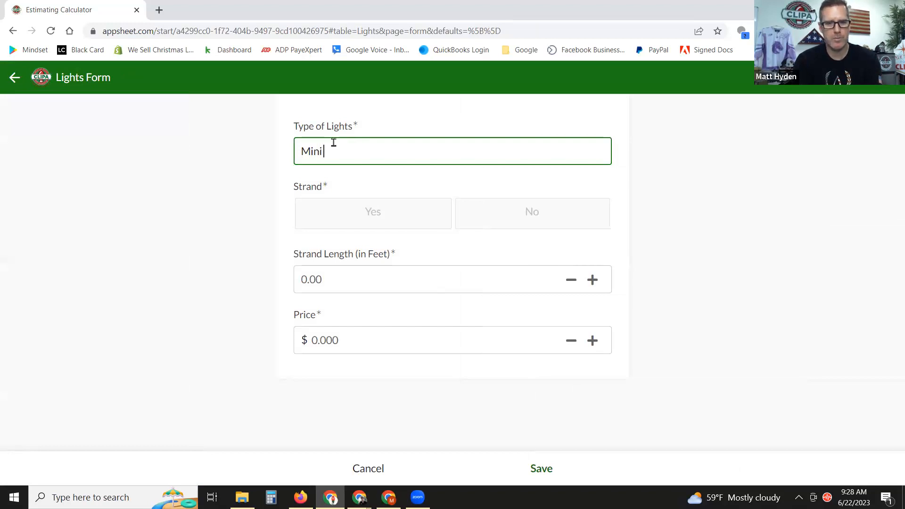
type("Lights")
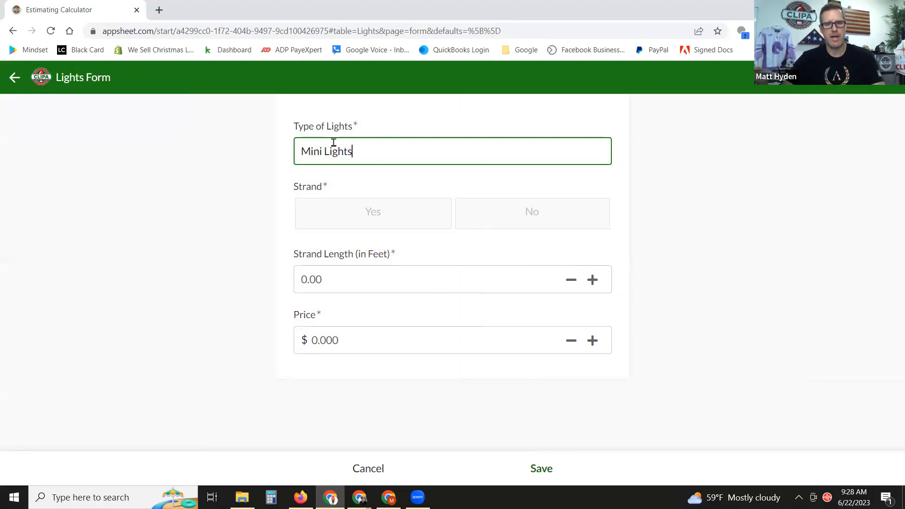
left_click(661, 162)
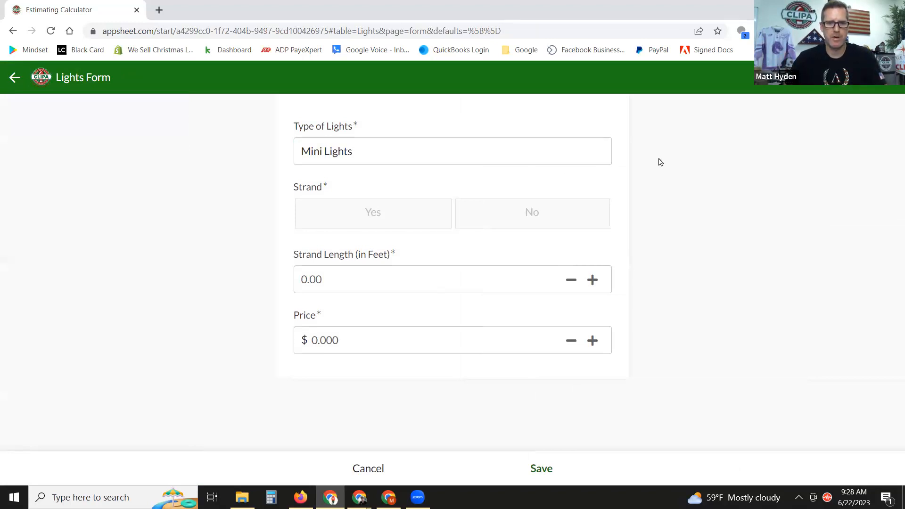
left_click(368, 218)
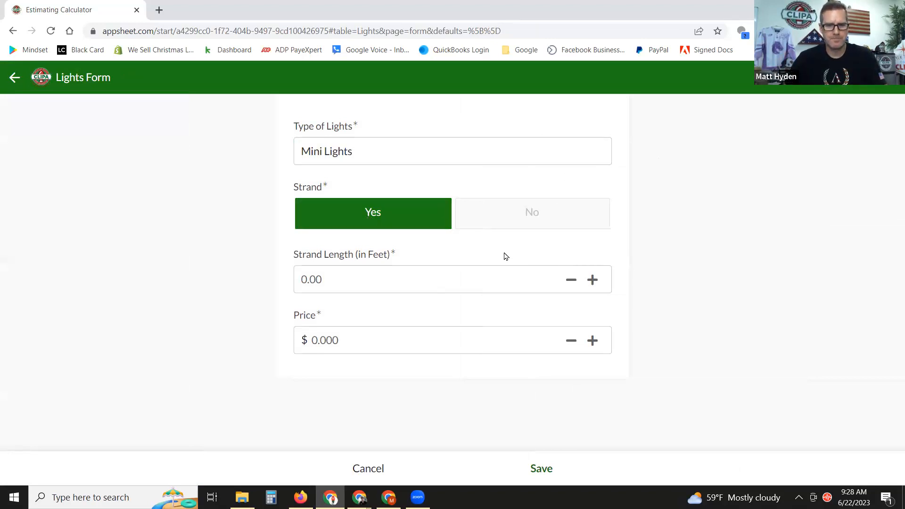
left_click(376, 287)
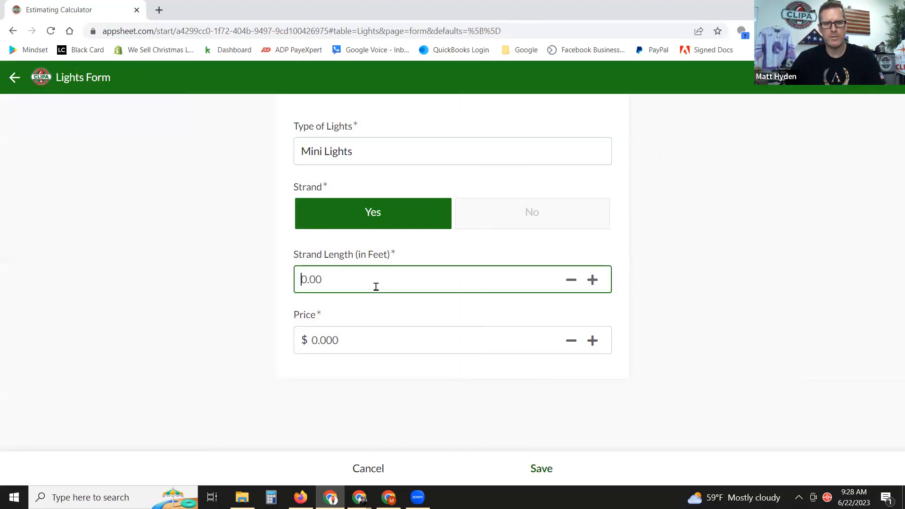
Give Mini Lights a 24 strand length and an $11.50 price, then save it.
type("24")
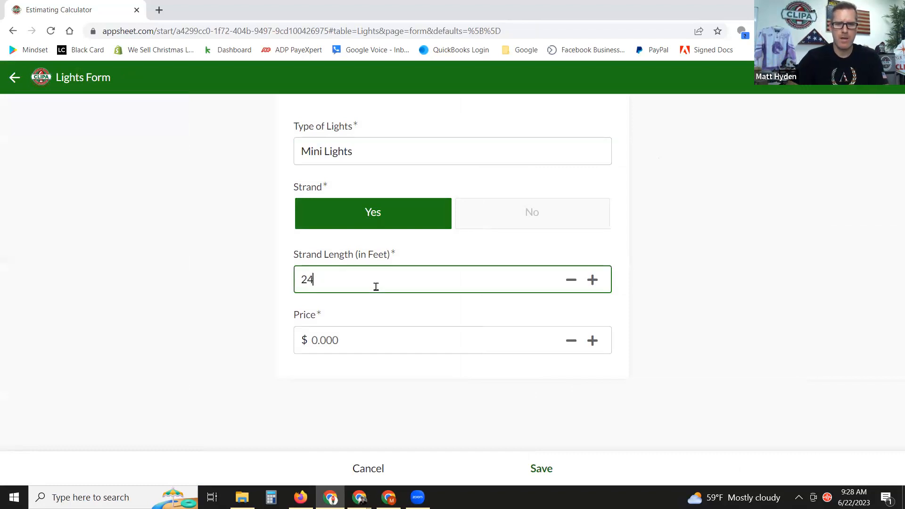
left_click(665, 234)
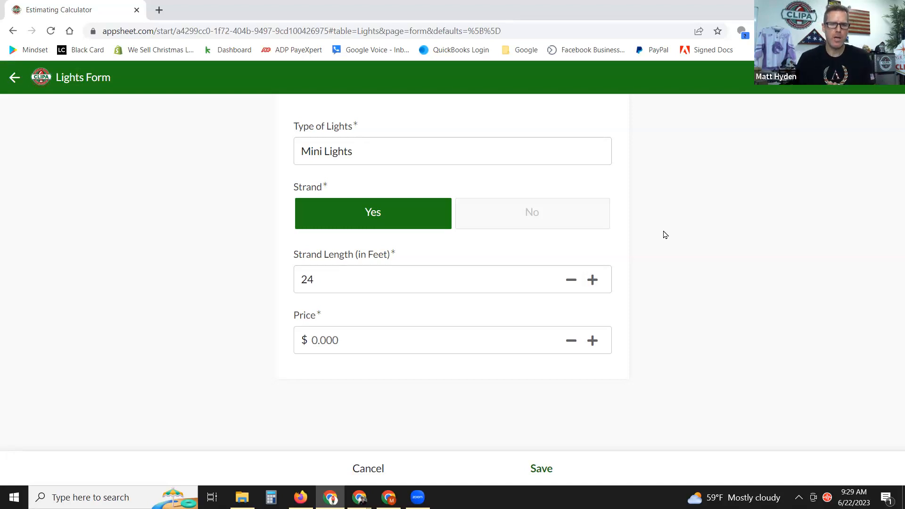
left_click(330, 340)
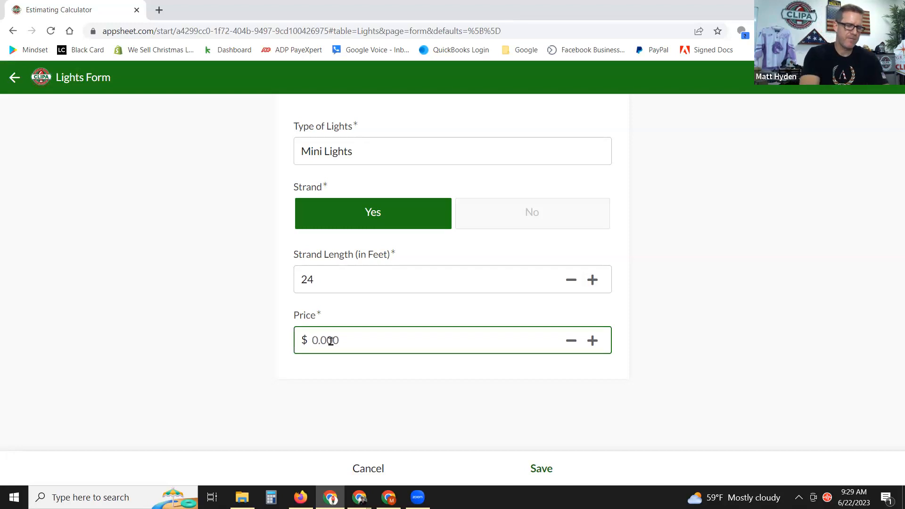
type("11.50")
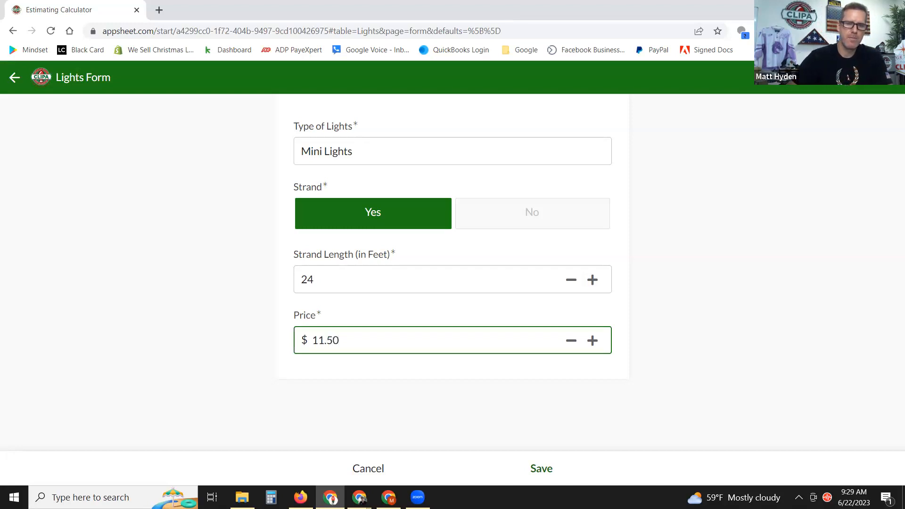
left_click(782, 377)
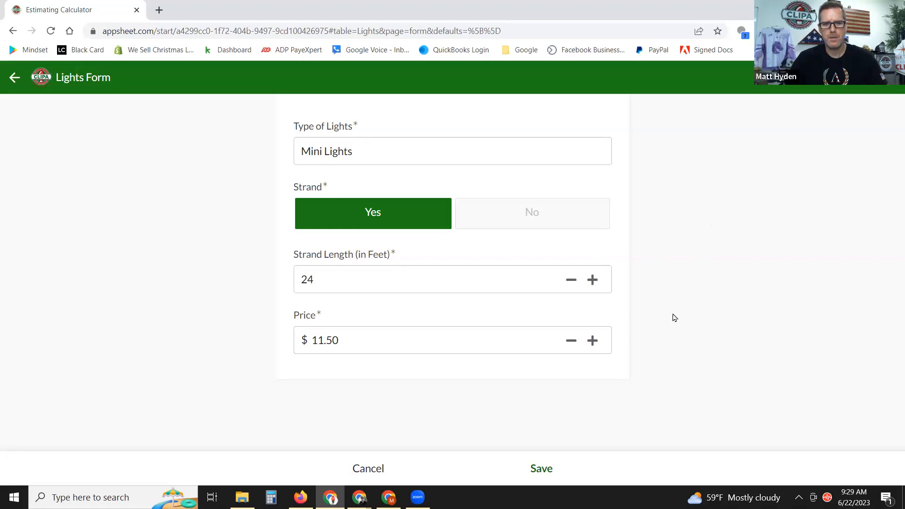
left_click(541, 469)
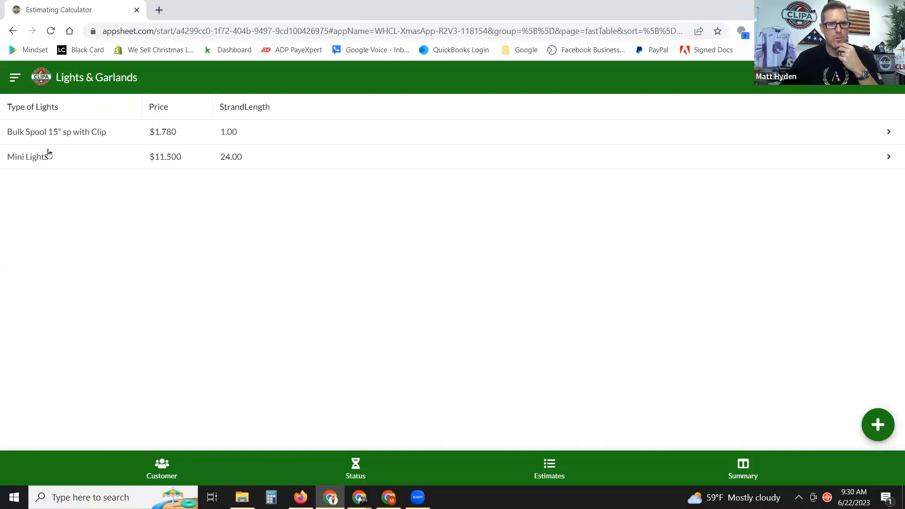
Bring up the navigation list of app pages.
left_click(15, 79)
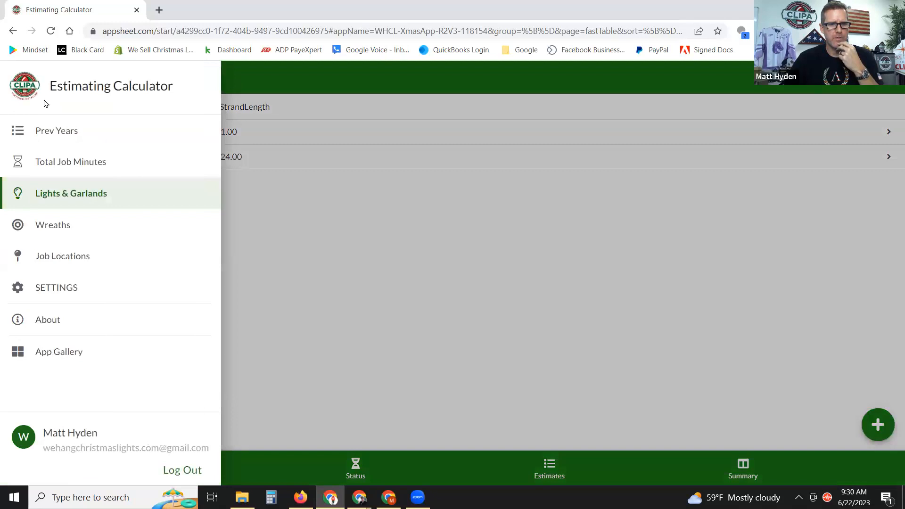
Go to the empty Wreaths list and start a new wreath item.
left_click(375, 252)
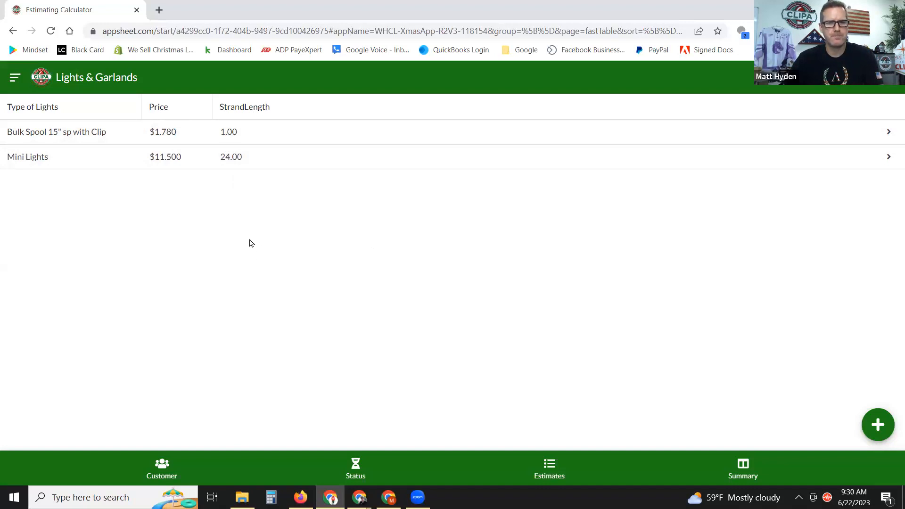
left_click(14, 78)
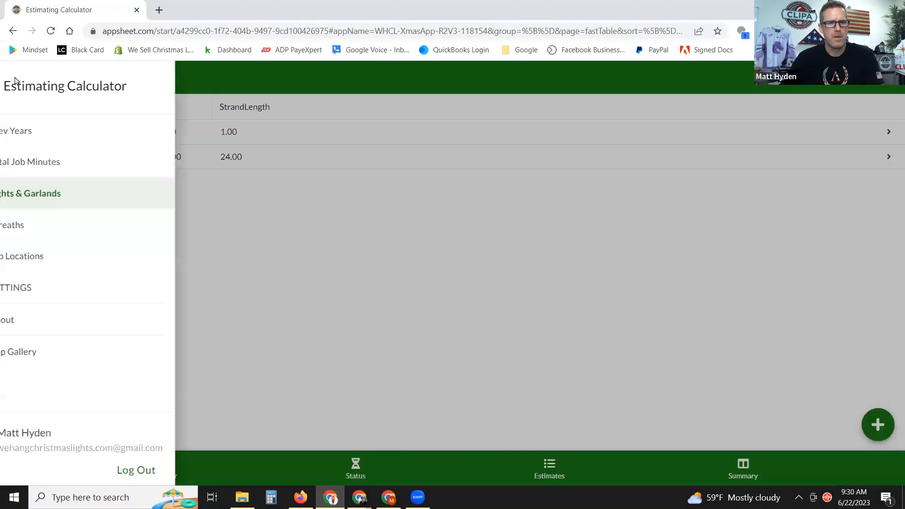
left_click(53, 228)
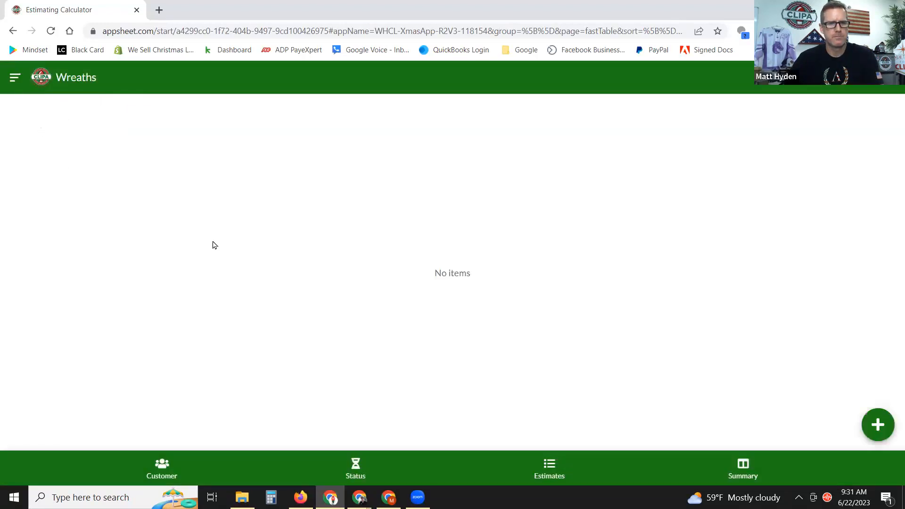
left_click(877, 425)
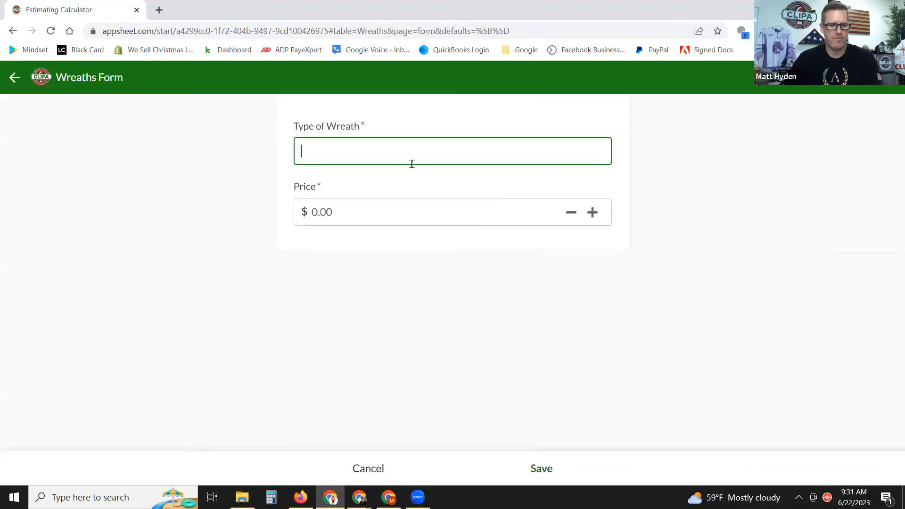
Add a 60" Lit wreath priced at $58 and save the item.
type("60")
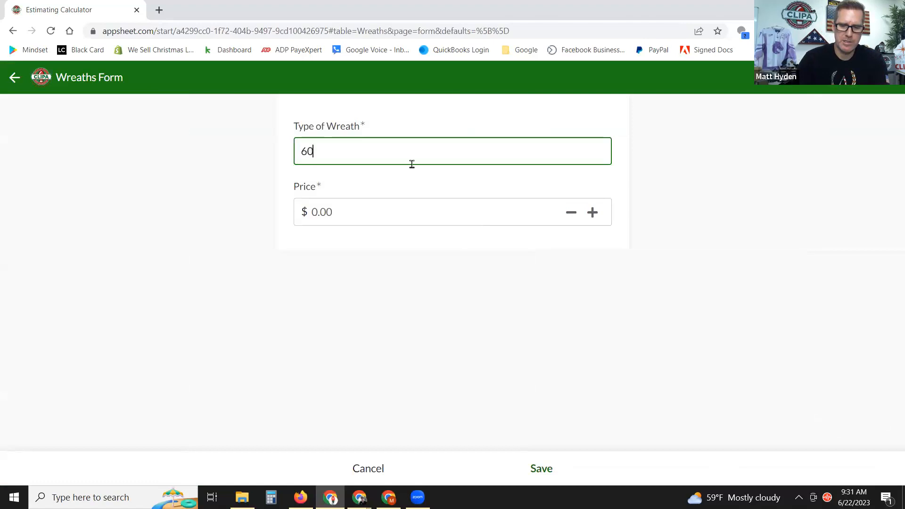
type("\" Lit")
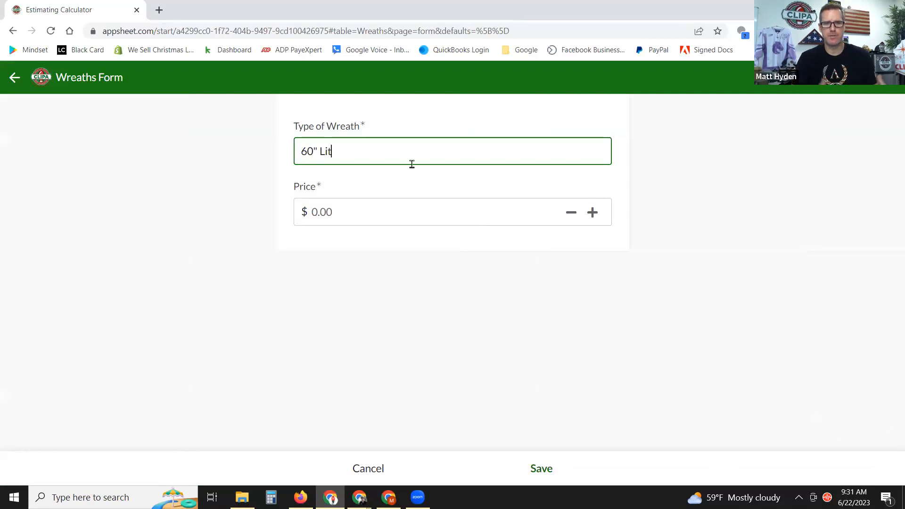
left_click(731, 177)
left_click(414, 216)
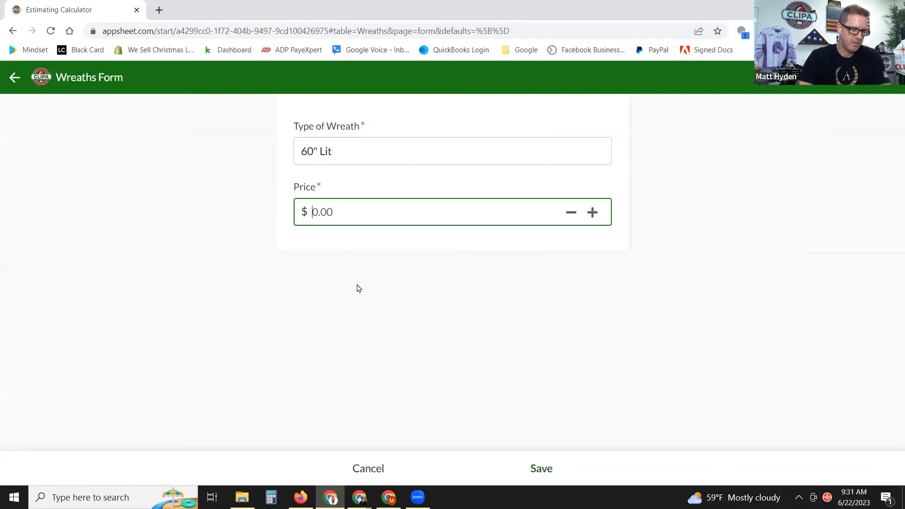
type("58")
left_click(358, 289)
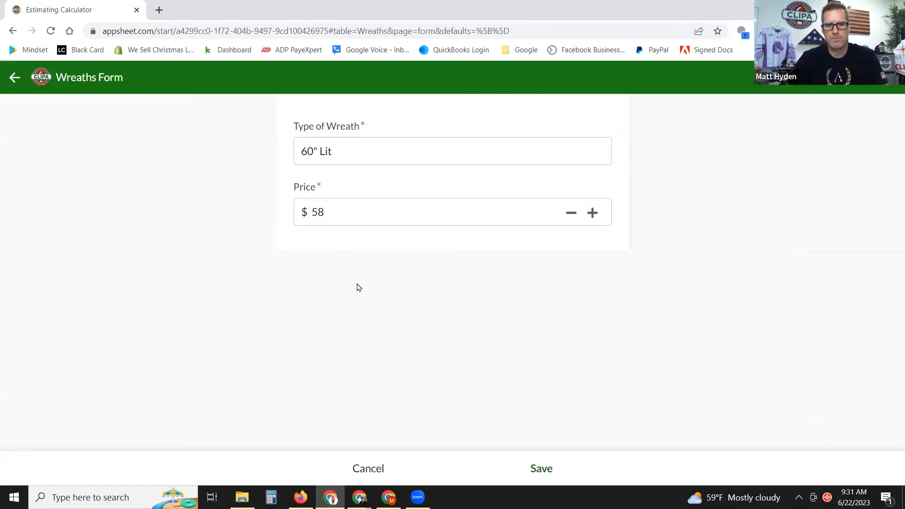
left_click(544, 467)
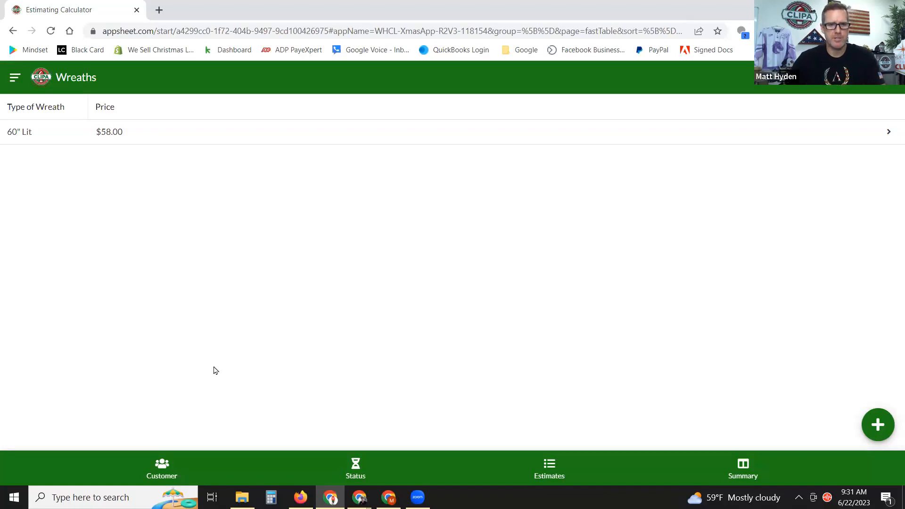
In the Customer list, add a customer with their full name and save the record.
left_click(157, 466)
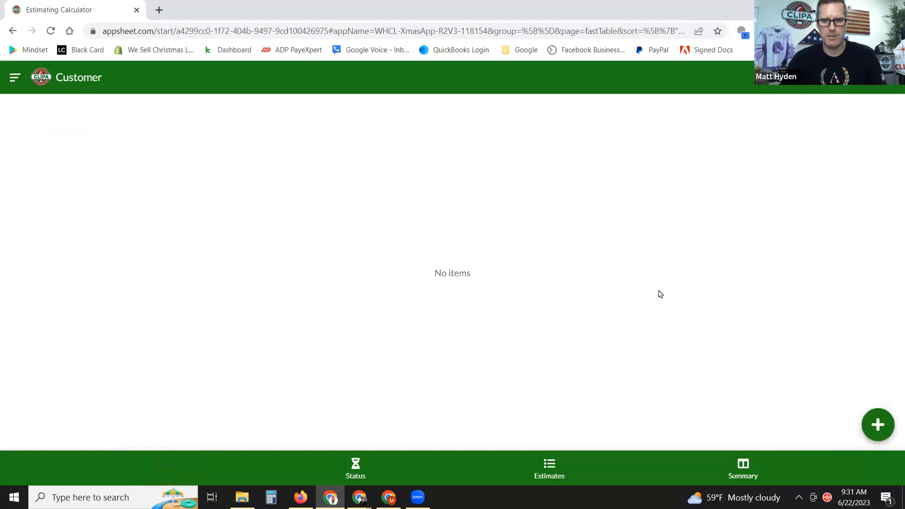
left_click(877, 426)
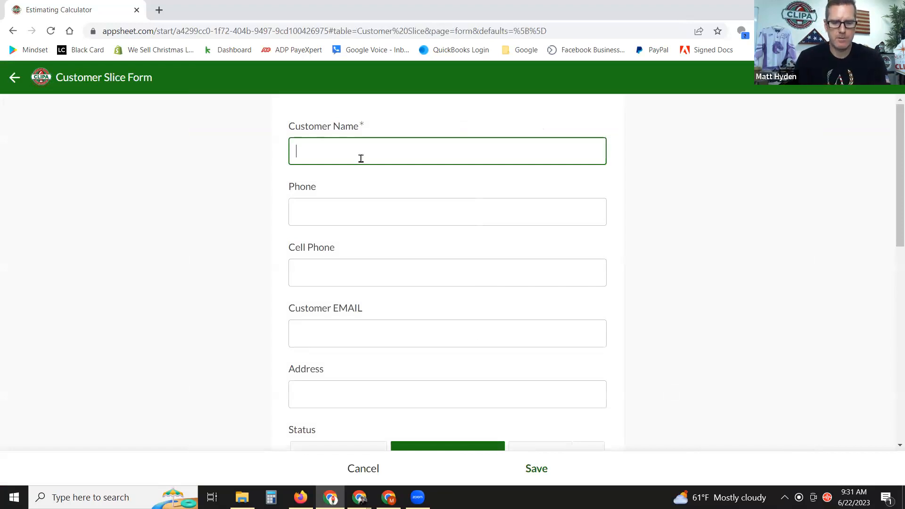
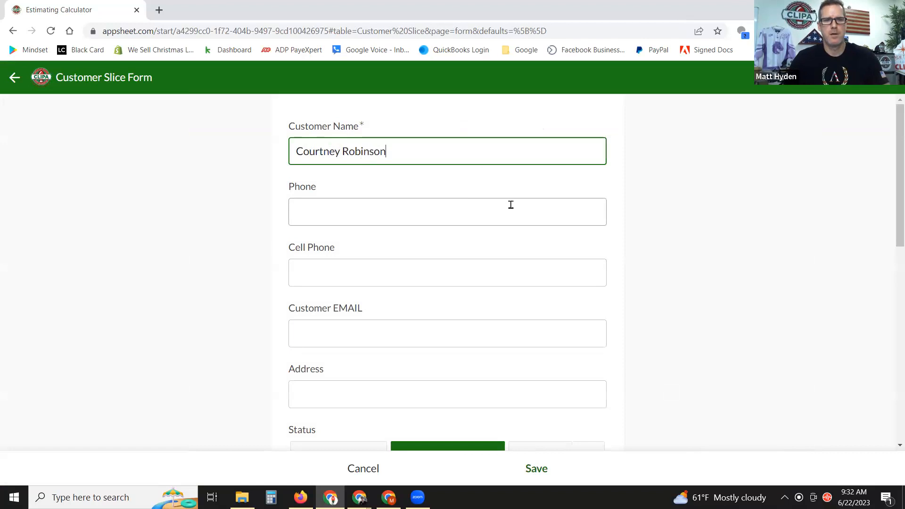
left_click(654, 213)
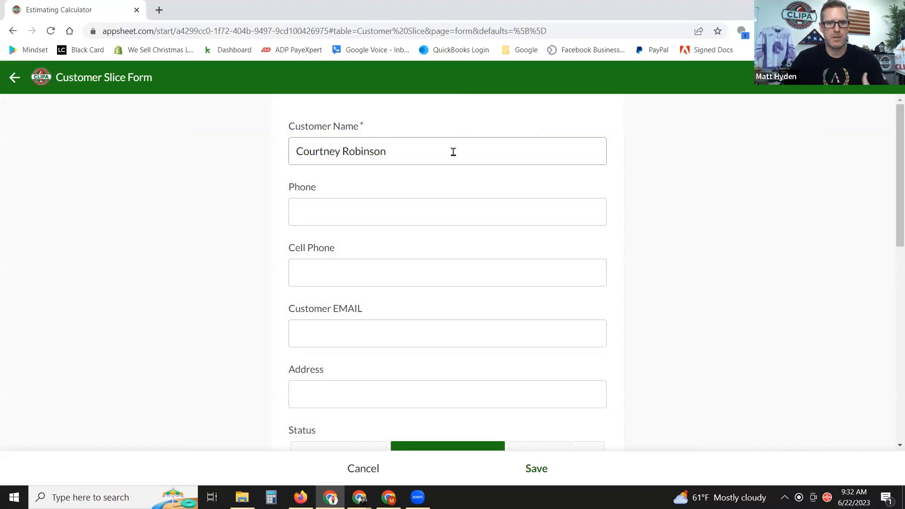
scroll(453, 151, "down", 2)
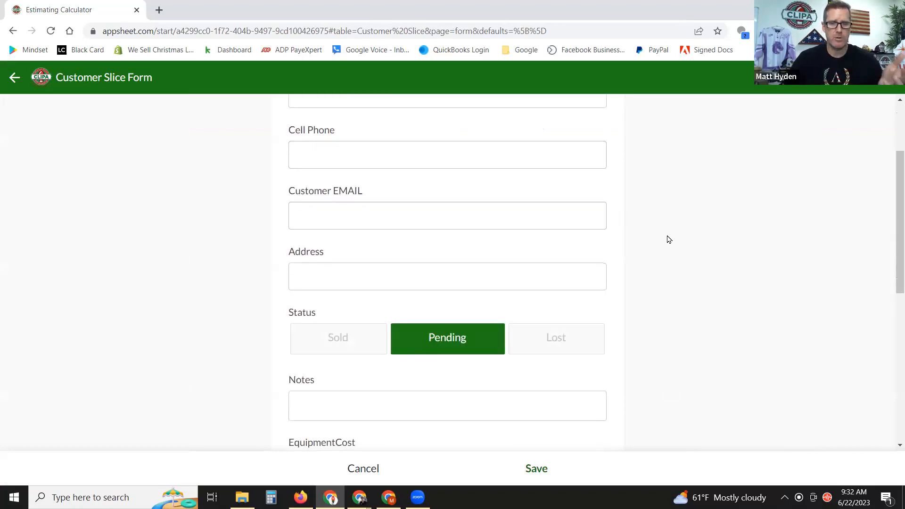
scroll(668, 228, "up", 1)
left_click(362, 276)
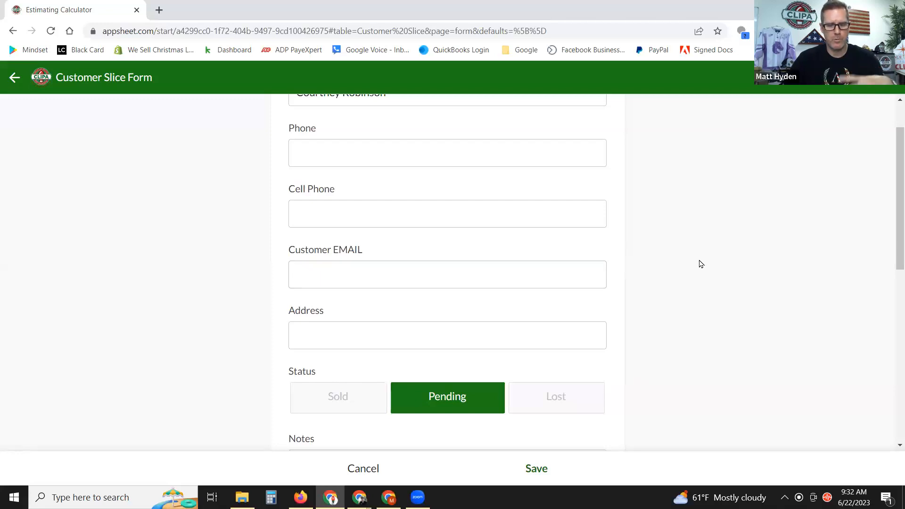
scroll(718, 258, "down", 1)
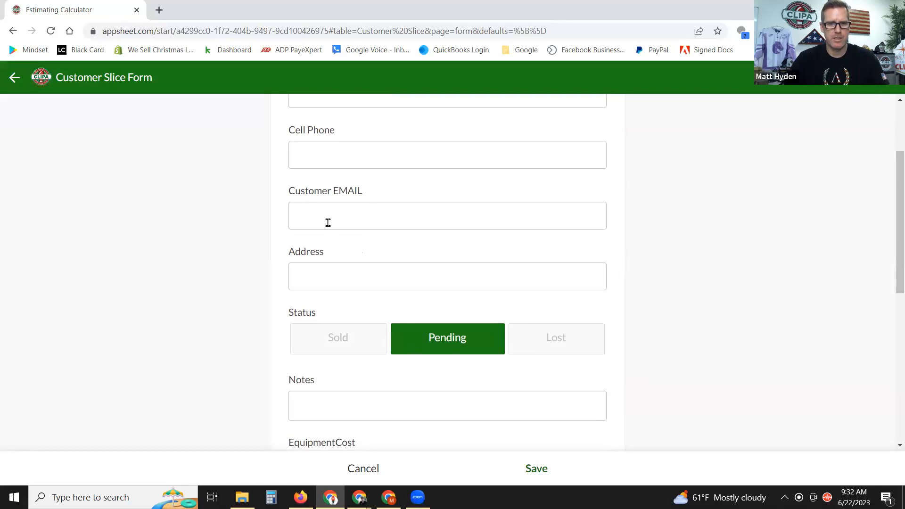
scroll(756, 238, "down", 5)
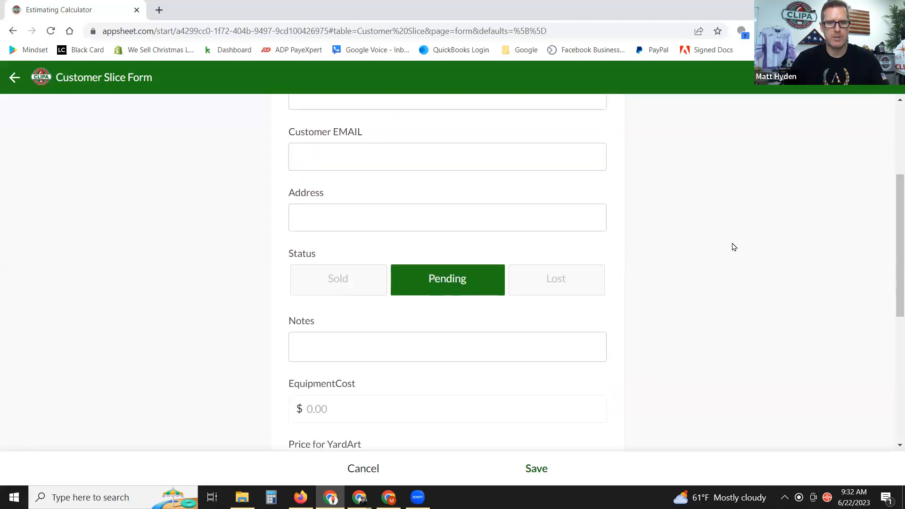
scroll(726, 243, "down", 2)
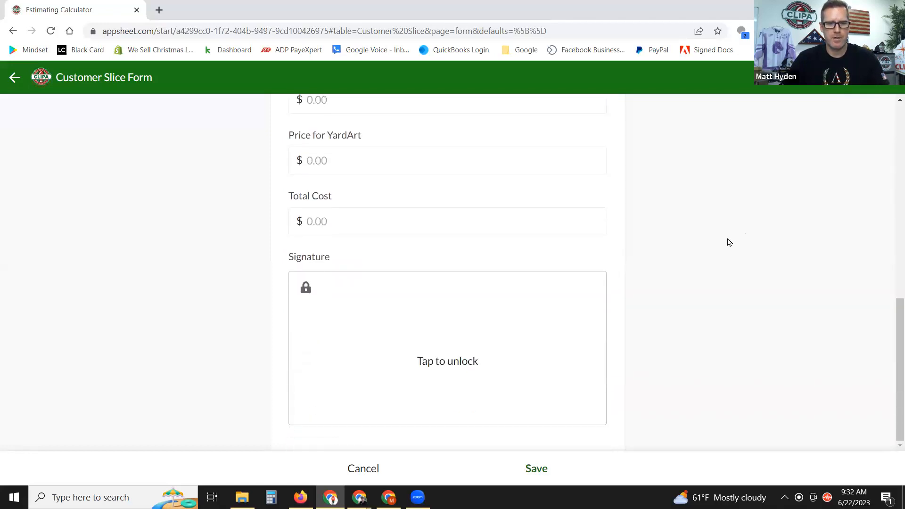
left_click(537, 469)
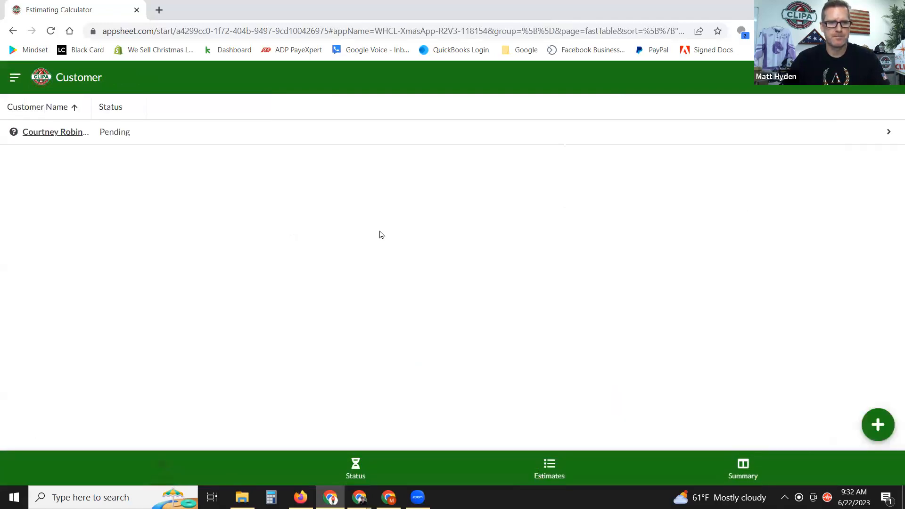
Open the new customer's detail view, go back, reopen it, then switch the record to edit mode.
left_click(120, 132)
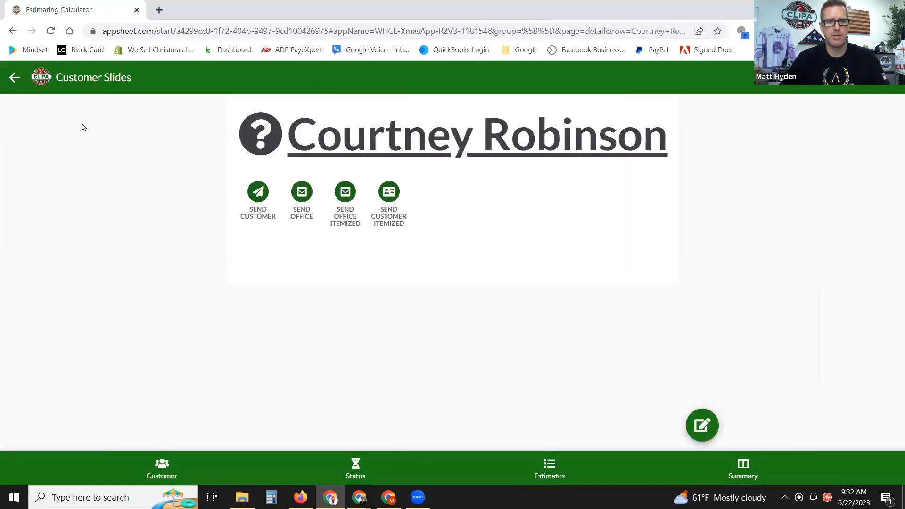
left_click(14, 78)
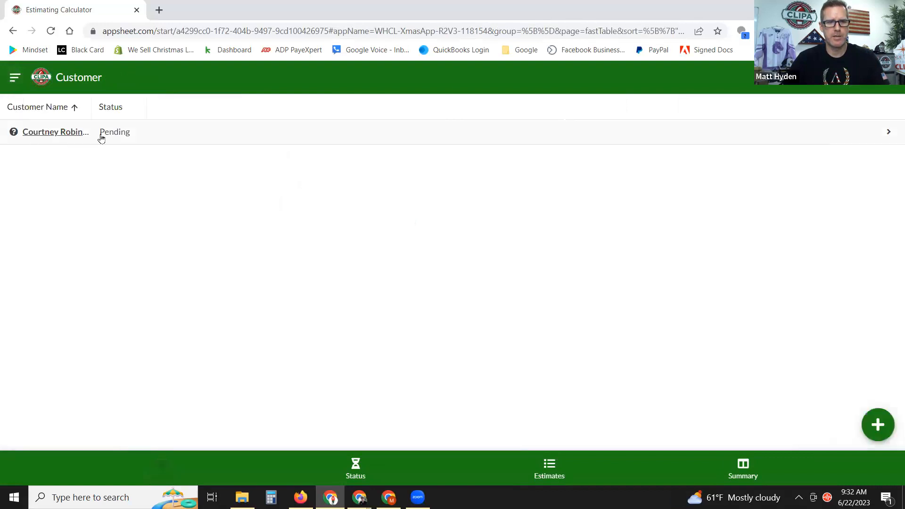
left_click(116, 134)
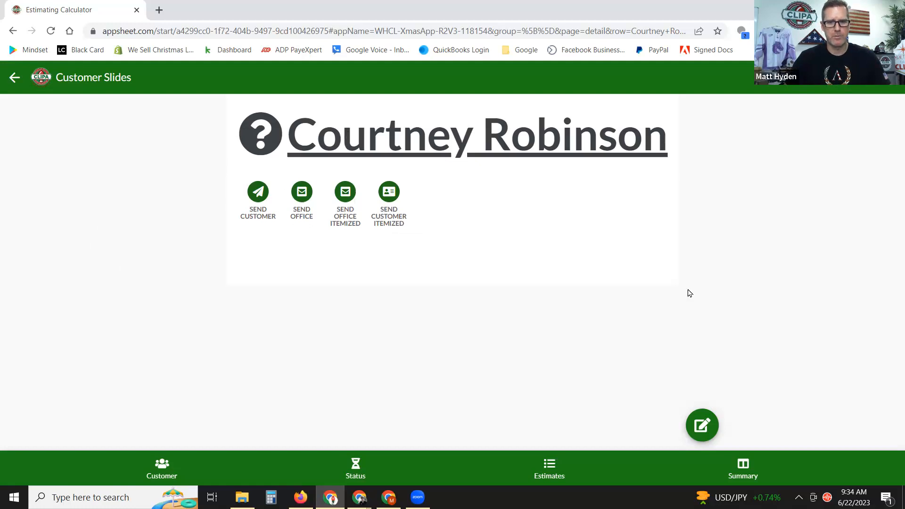
left_click(702, 425)
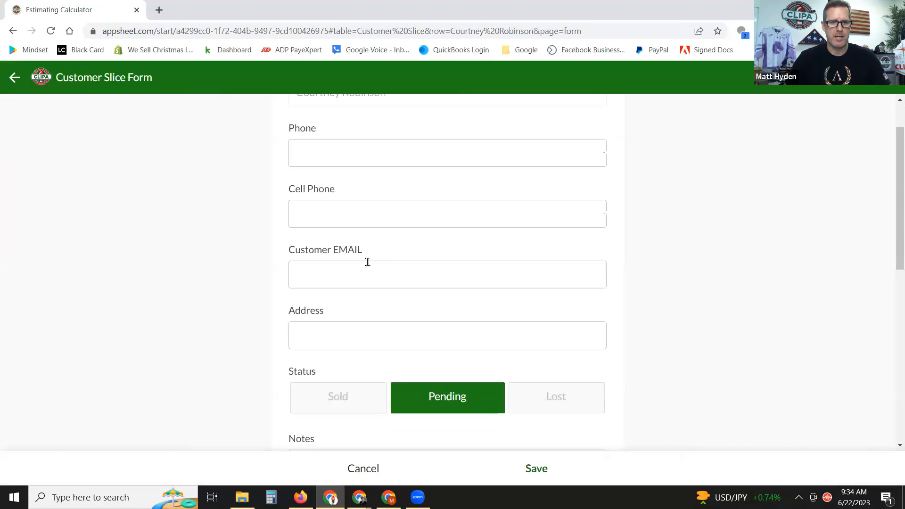
Save the customer's email address, re-save the record, and view the Status list showing them Pending.
left_click(353, 276)
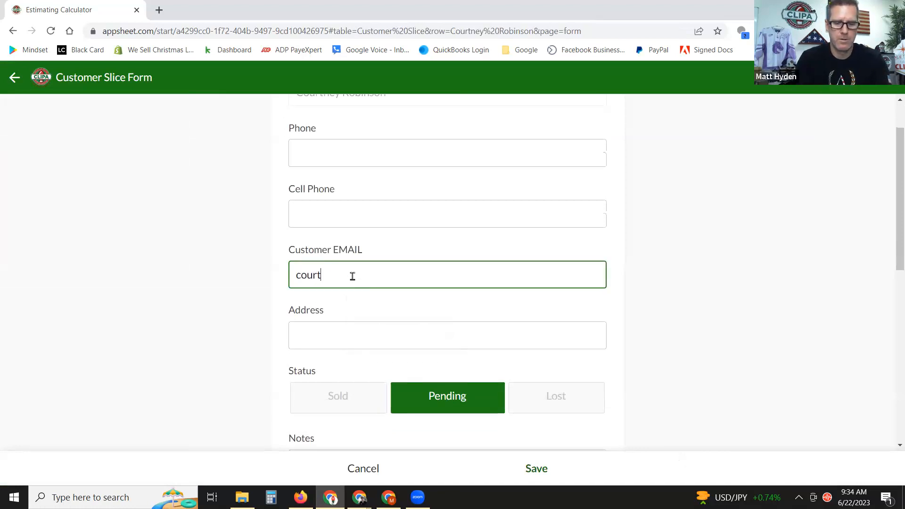
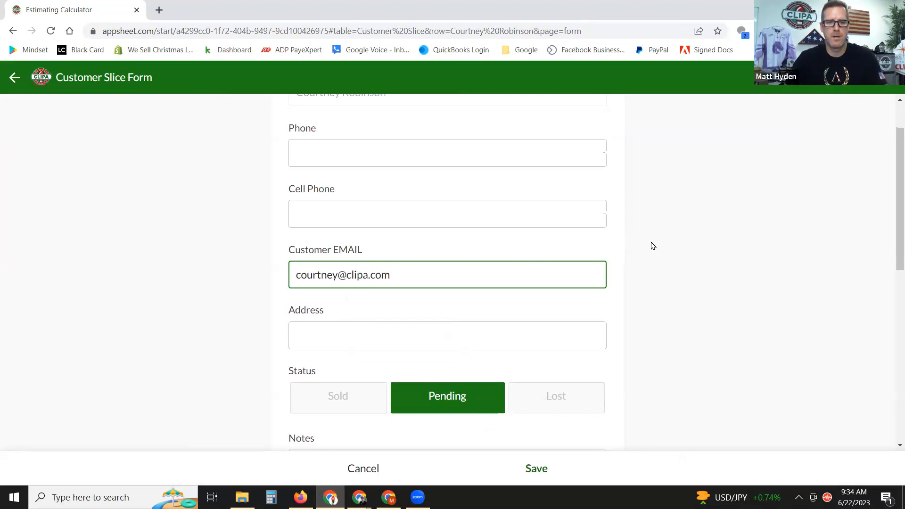
left_click(538, 474)
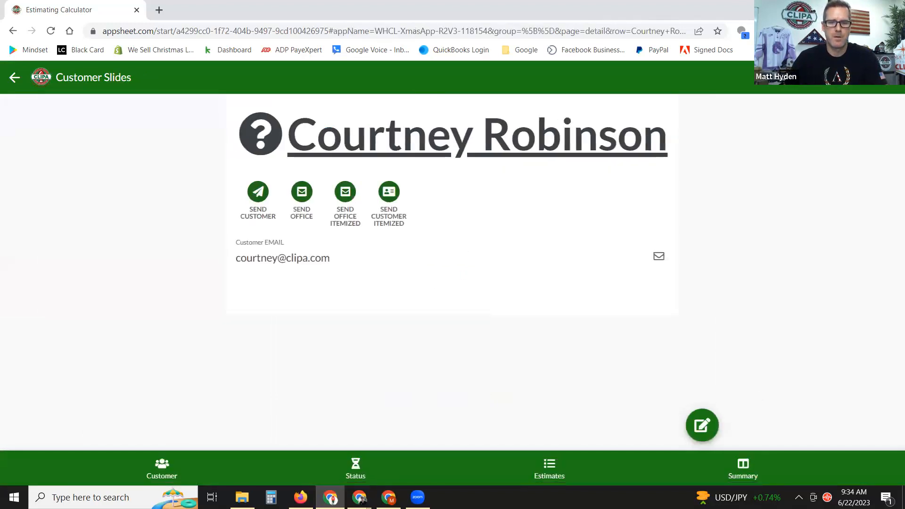
left_click(702, 424)
scroll(429, 356, "down", 2)
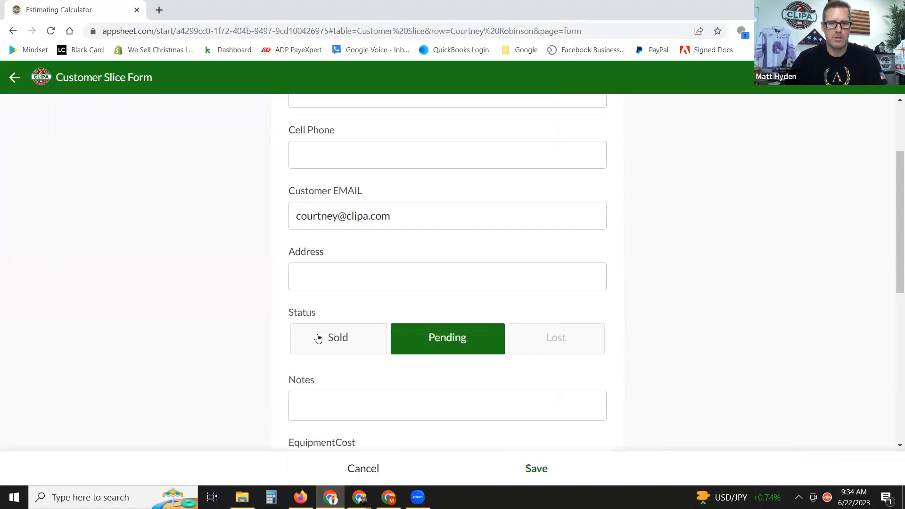
left_click(537, 469)
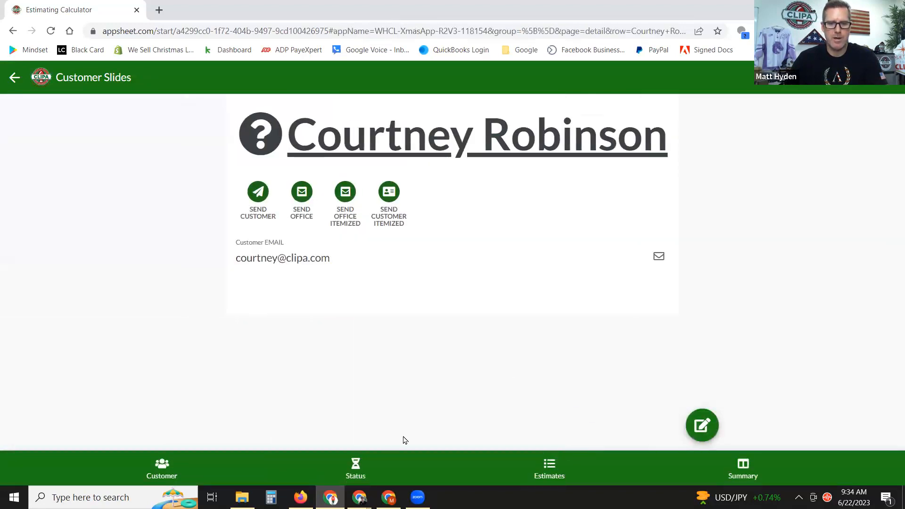
left_click(353, 468)
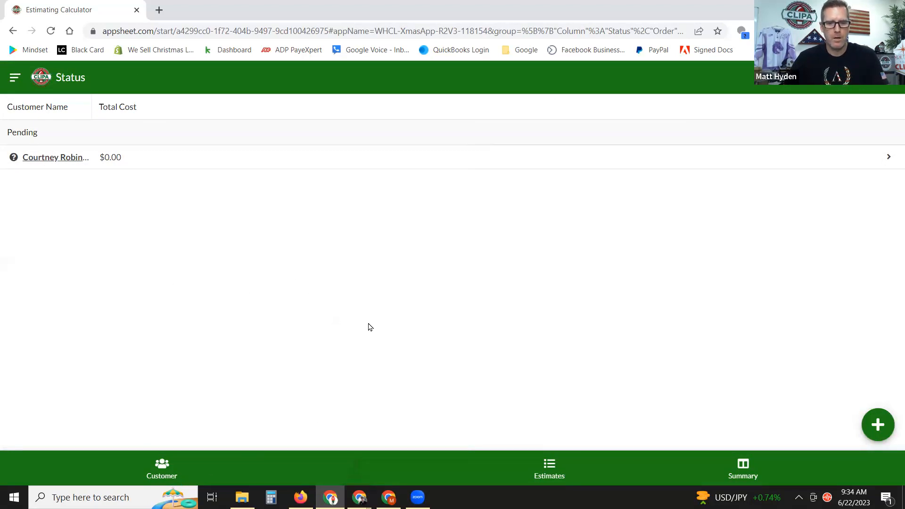
Add a new estimate, select the new customer in its Customer field, and open the Section dropdown.
left_click(549, 468)
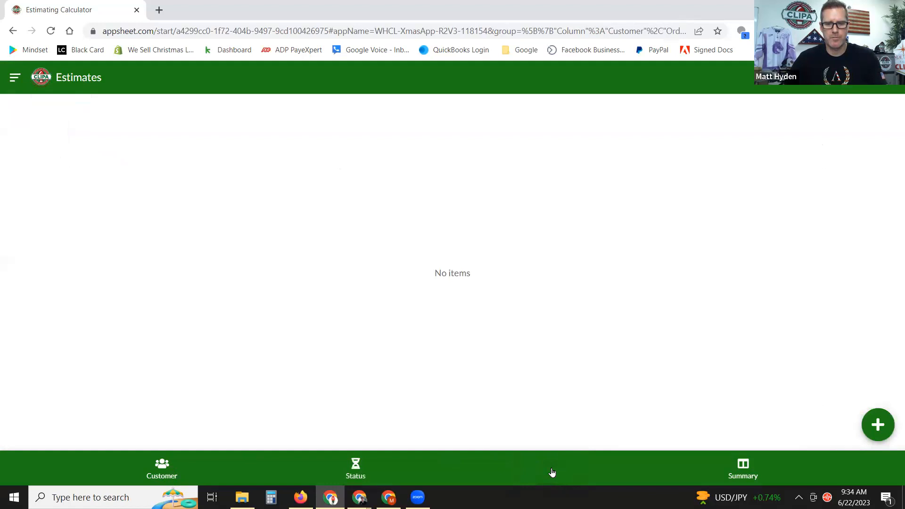
left_click(876, 424)
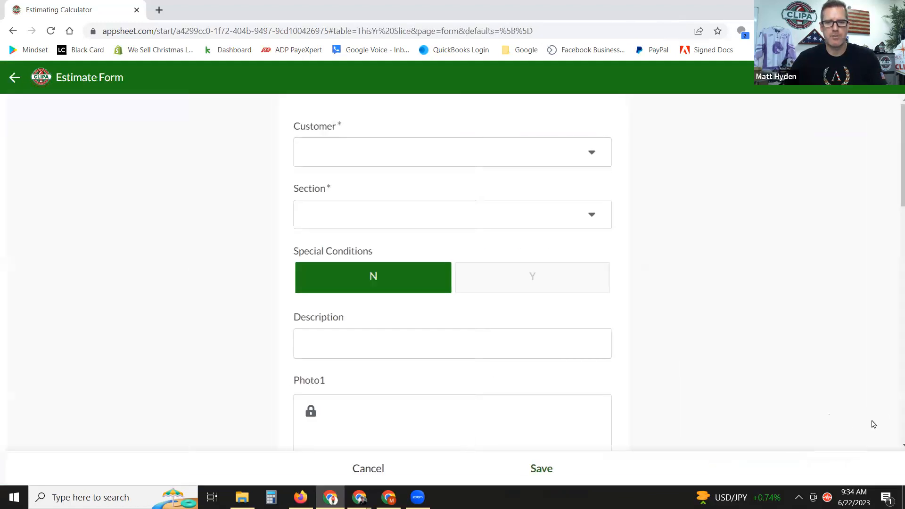
left_click(452, 159)
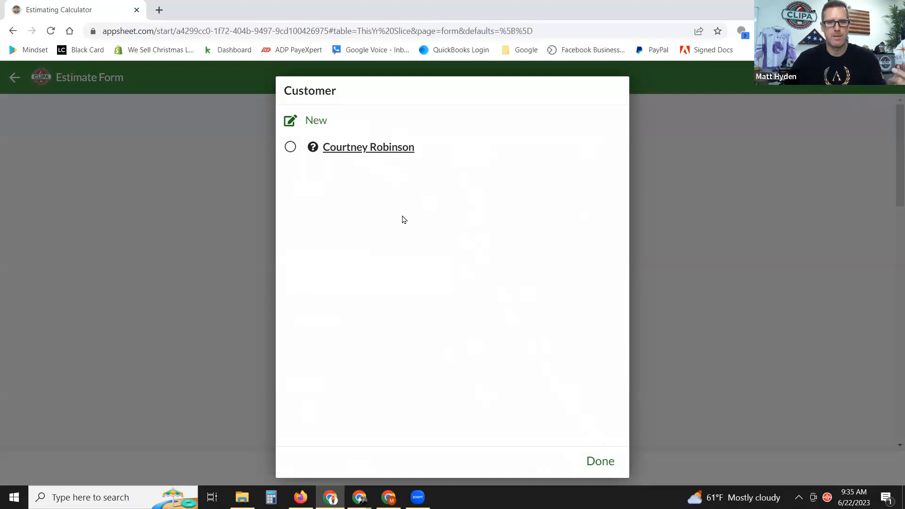
left_click(353, 149)
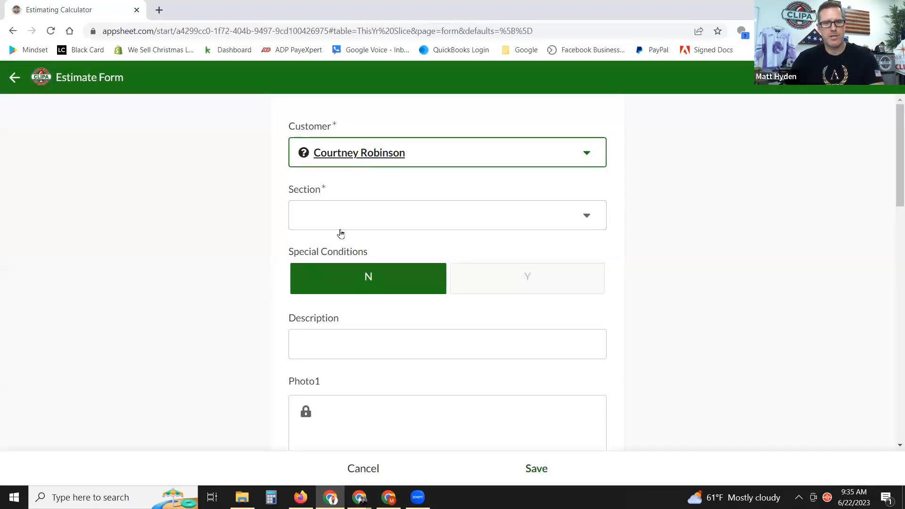
left_click(367, 211)
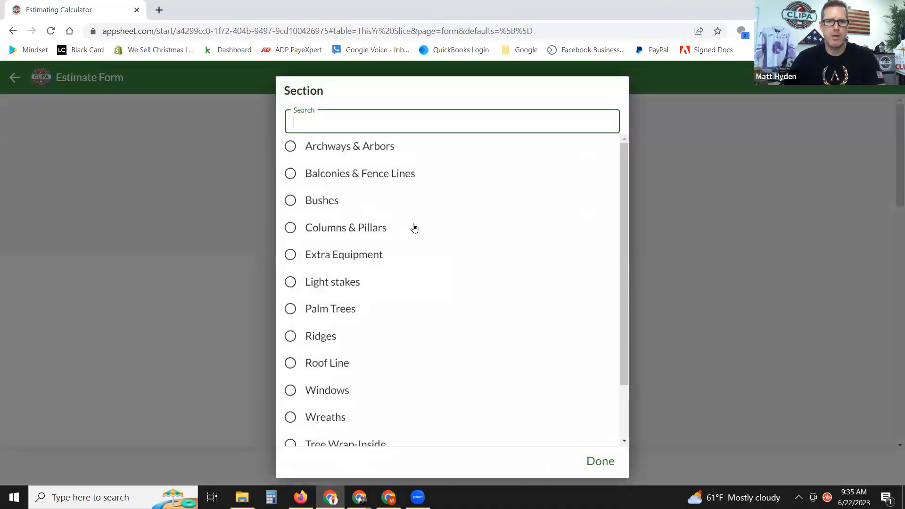
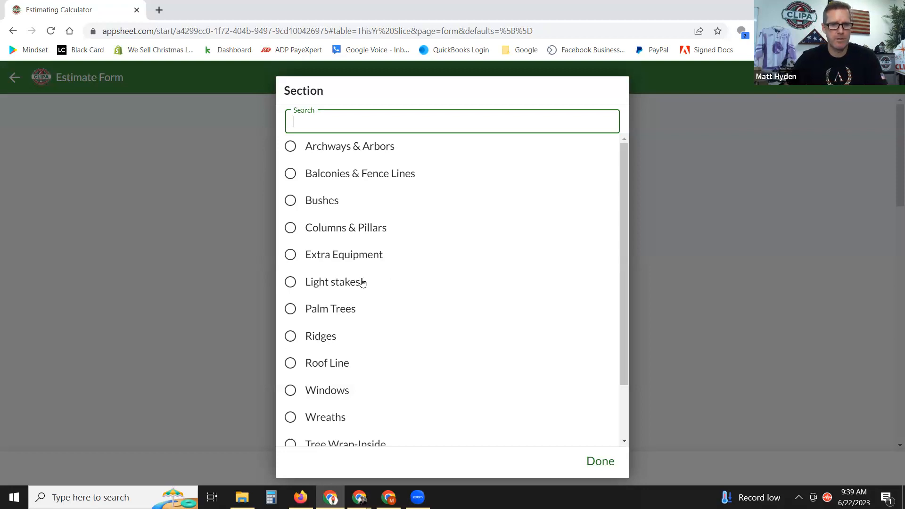
Choose Roof Line as the estimate entry's section and switch to the CLIPA calculators page.
scroll(416, 255, "down", 2)
scroll(404, 245, "up", 2)
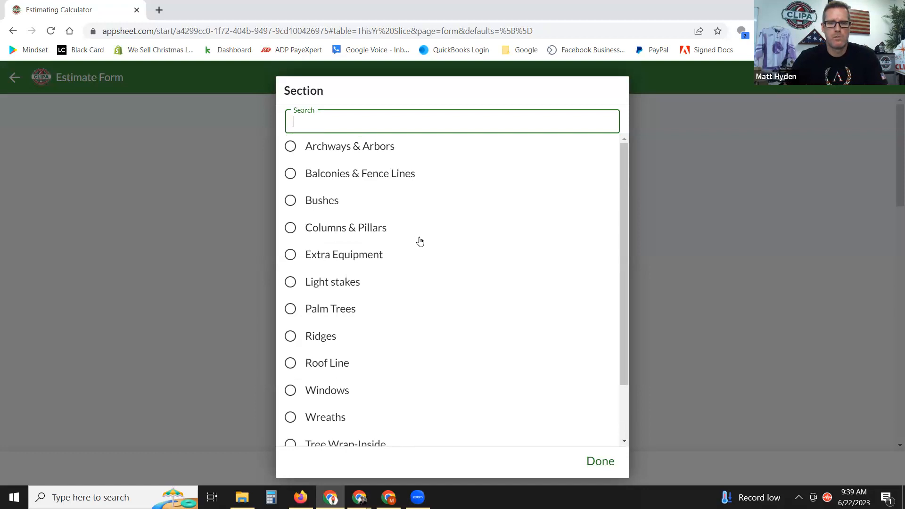
scroll(420, 227, "down", 3)
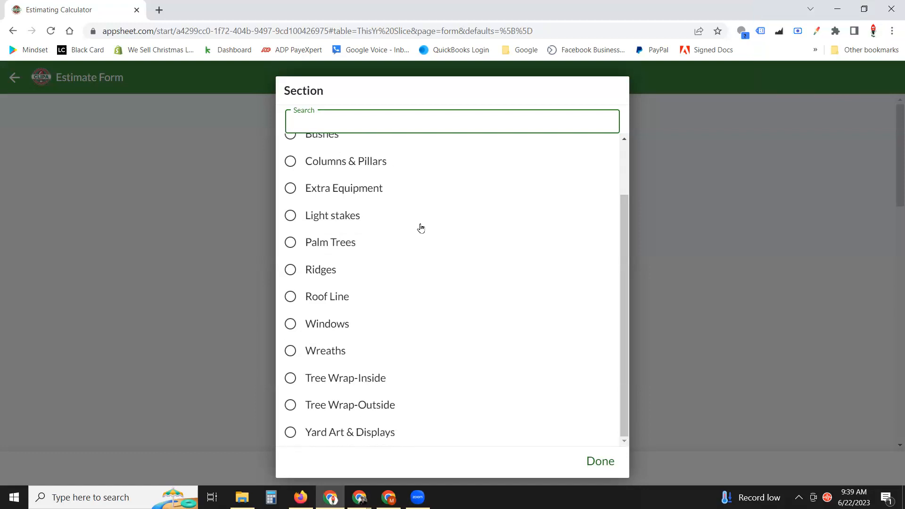
scroll(415, 227, "up", 3)
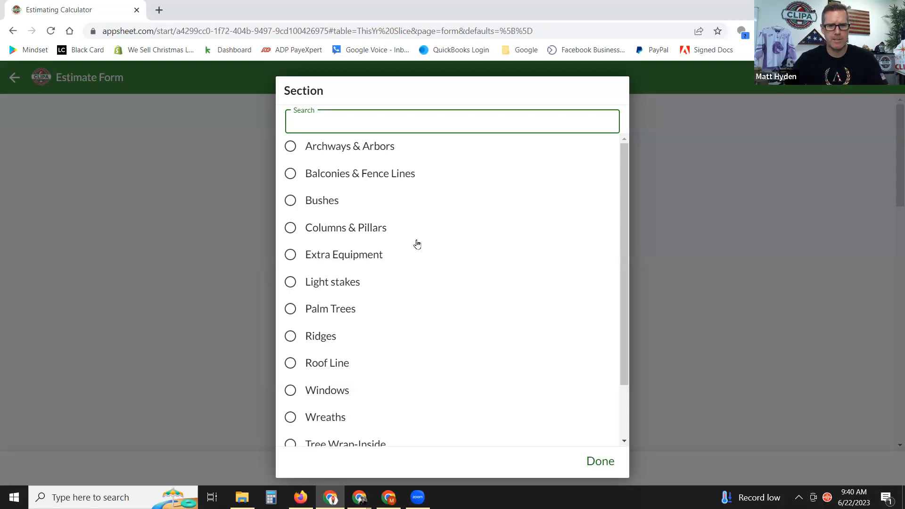
scroll(415, 243, "down", 2)
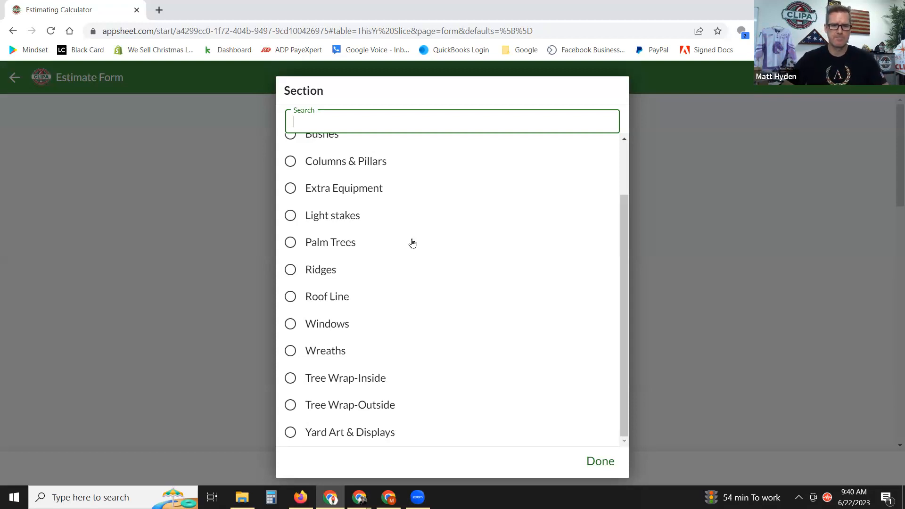
scroll(417, 233, "up", 1)
scroll(419, 231, "up", 1)
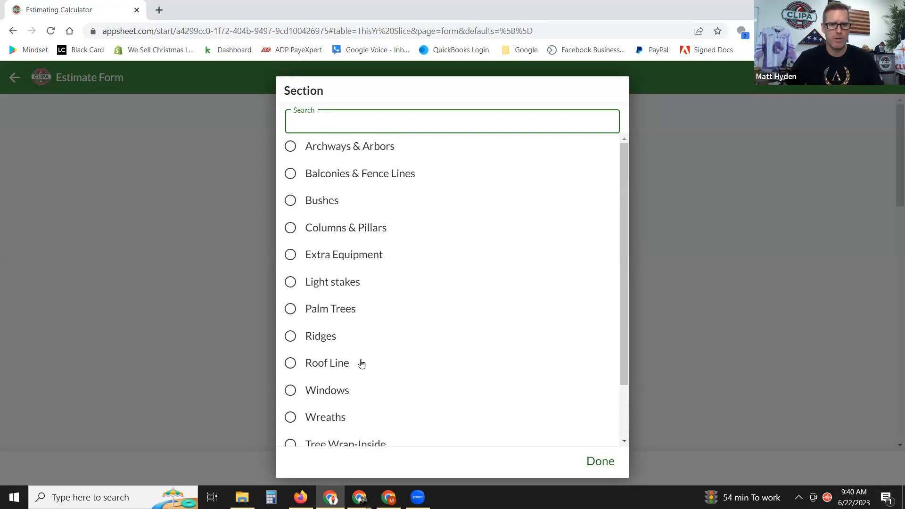
left_click(294, 362)
left_click(295, 362)
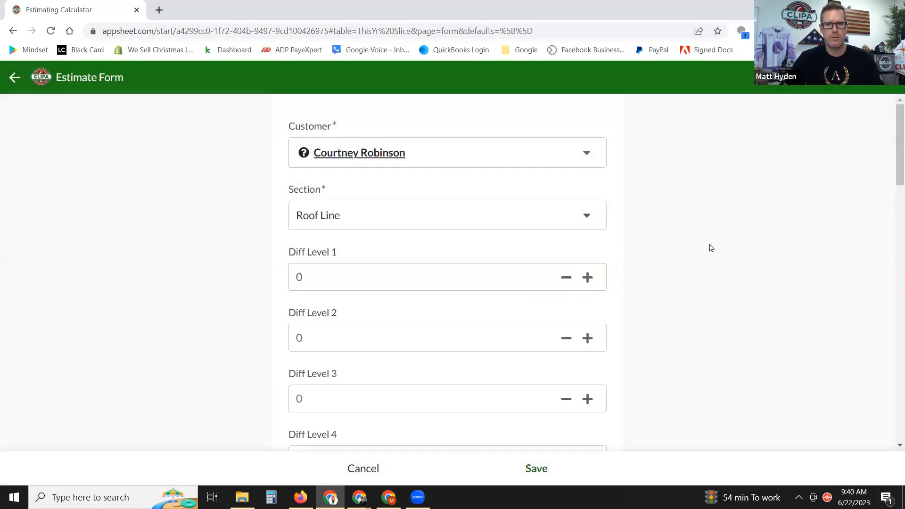
scroll(709, 256, "down", 1)
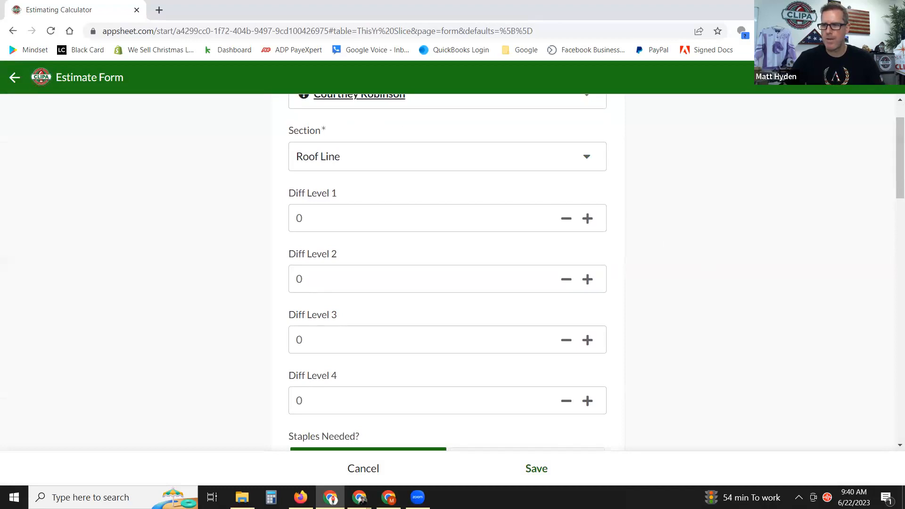
left_click(301, 497)
Open CLIPA's Estimating Tutorials page and scroll to the Roof Lines difficulty-levels guide.
scroll(364, 248, "up", 7)
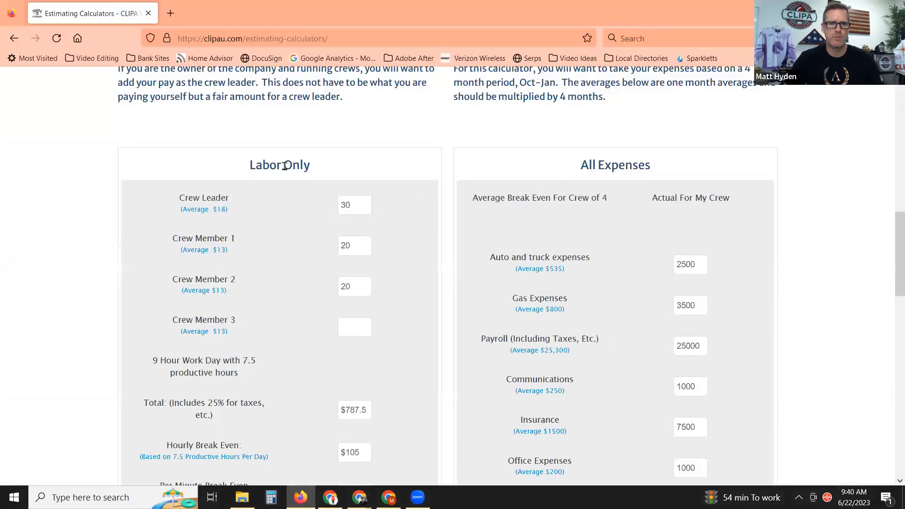
scroll(284, 165, "up", 10)
mouse_move(421, 90)
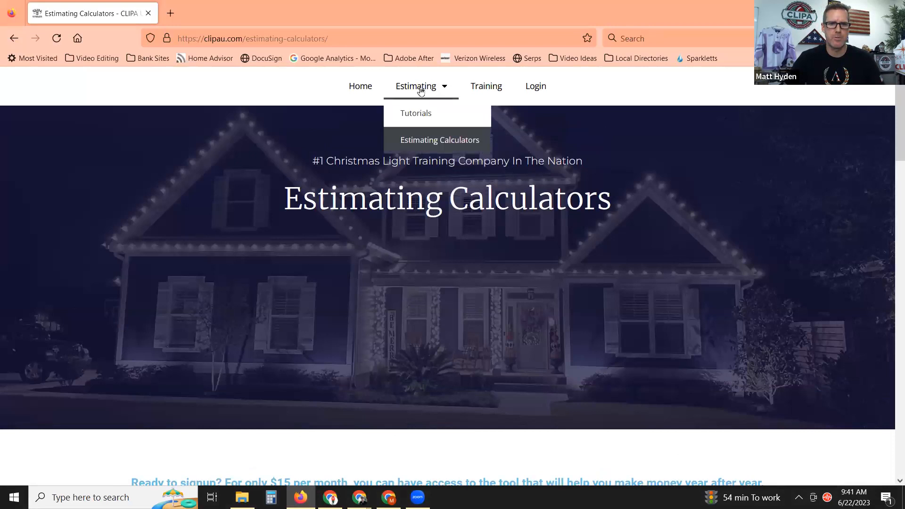
left_click(416, 118)
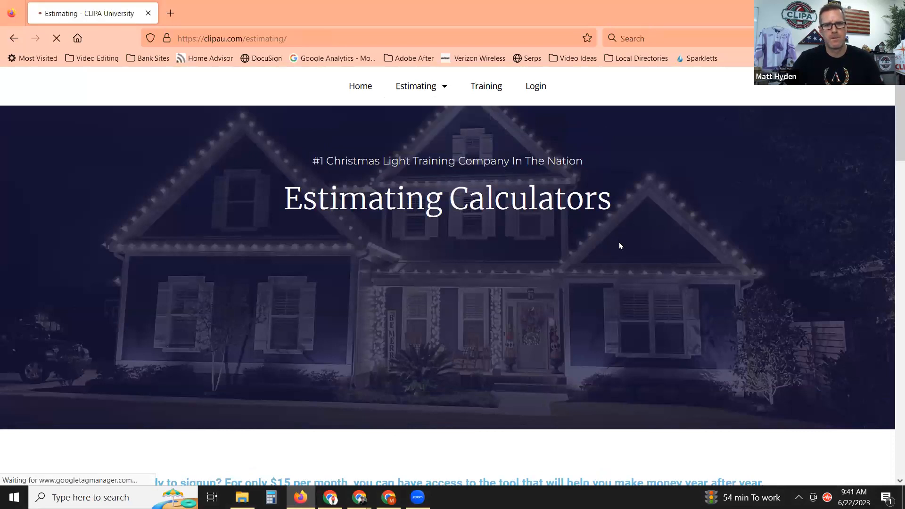
scroll(598, 281, "down", 20)
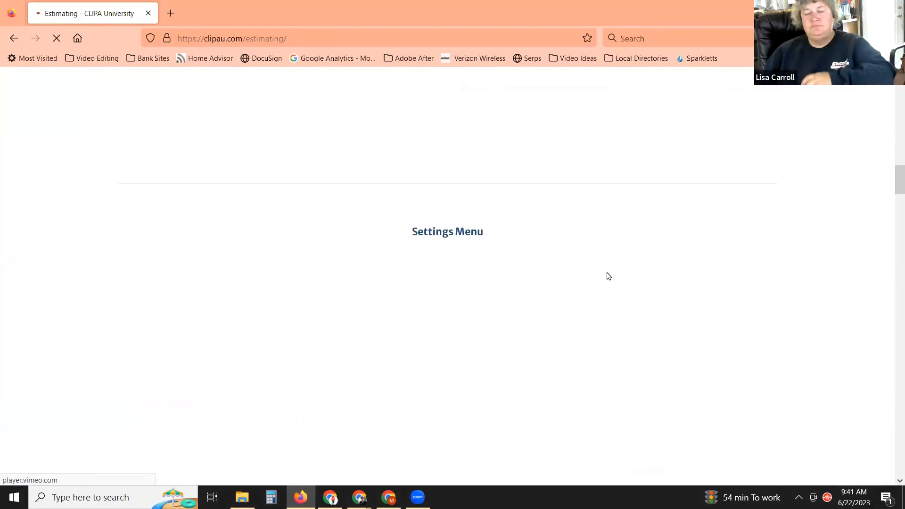
scroll(611, 276, "down", 20)
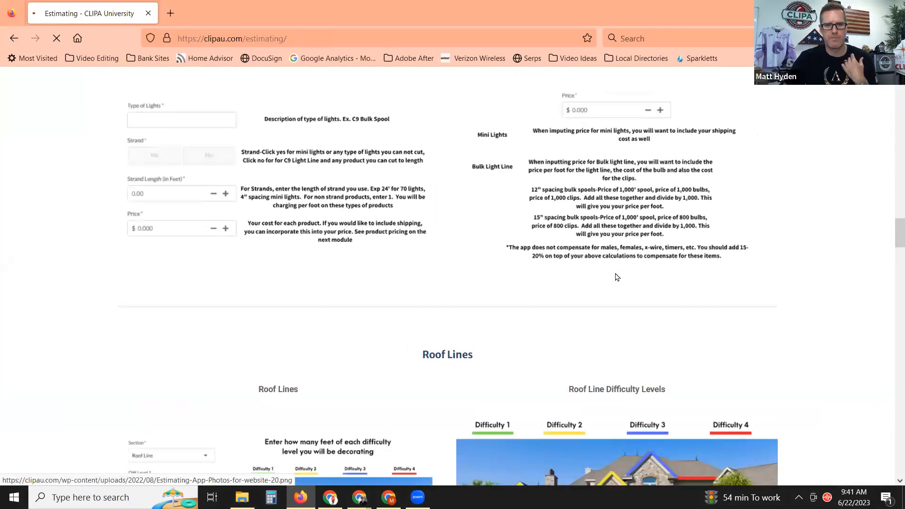
scroll(617, 277, "up", 2)
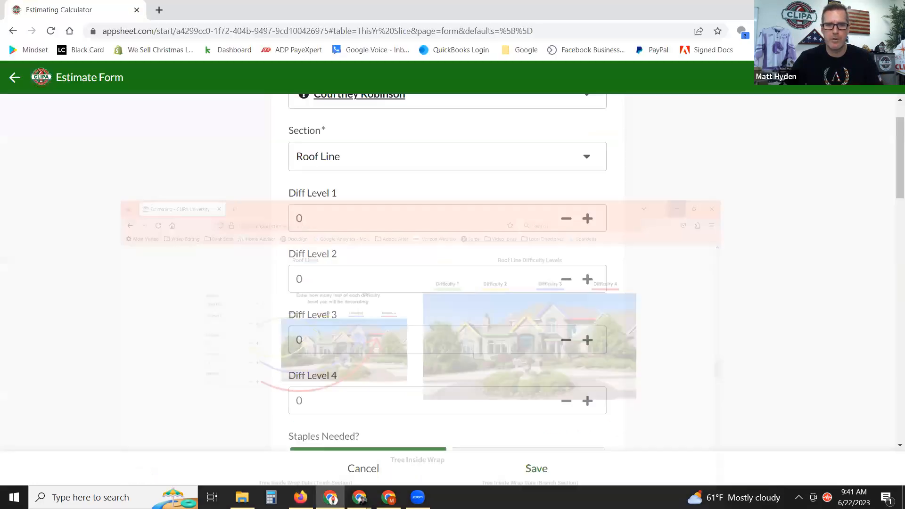
Enter 30 feet for Diff Level 1 and 40 feet for Diff Level 2, checking the guide.
left_click(344, 209)
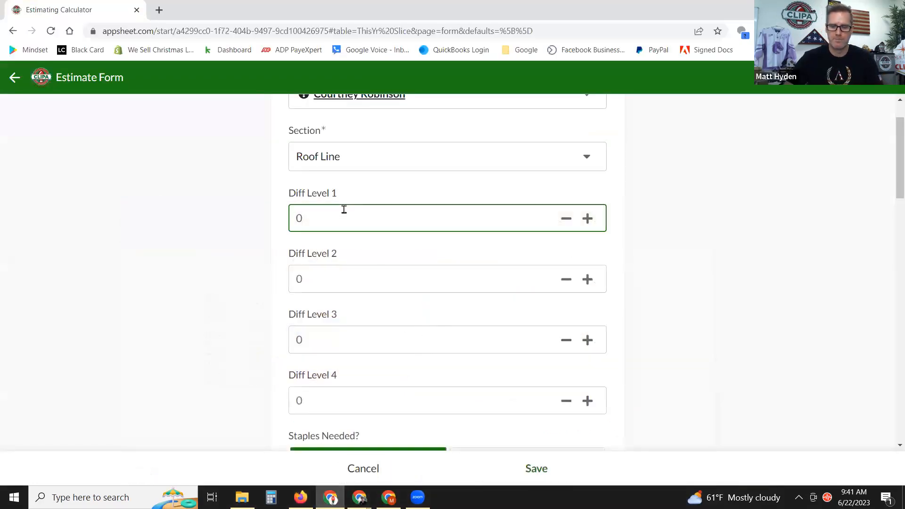
type("30")
left_click(655, 216)
left_click(300, 497)
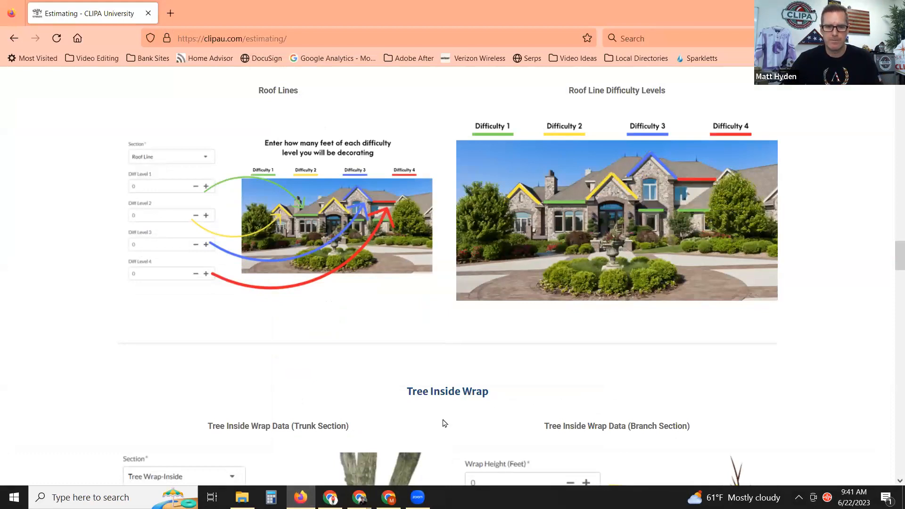
left_click(330, 497)
left_click(310, 280)
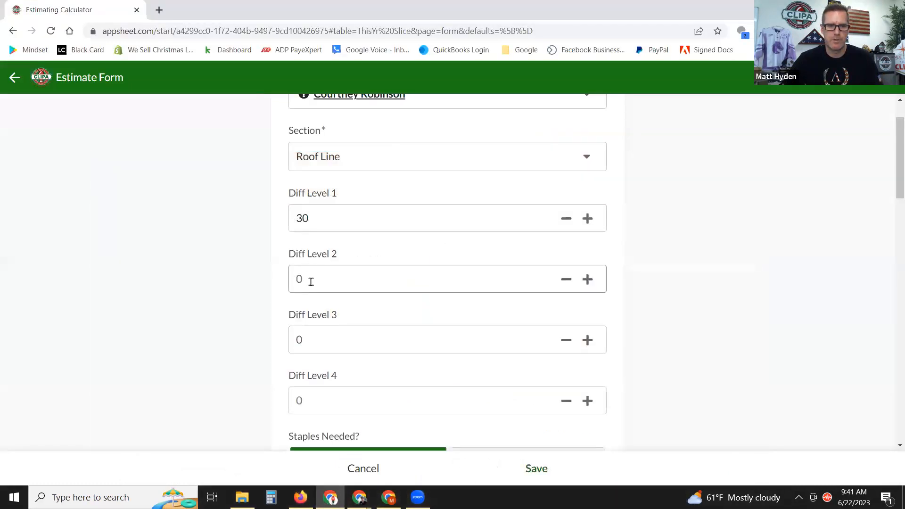
type("40")
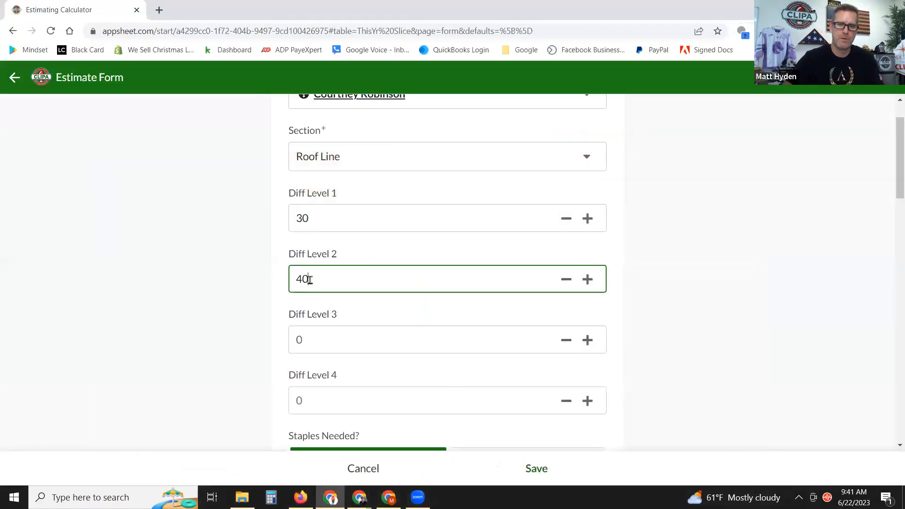
left_click(776, 254)
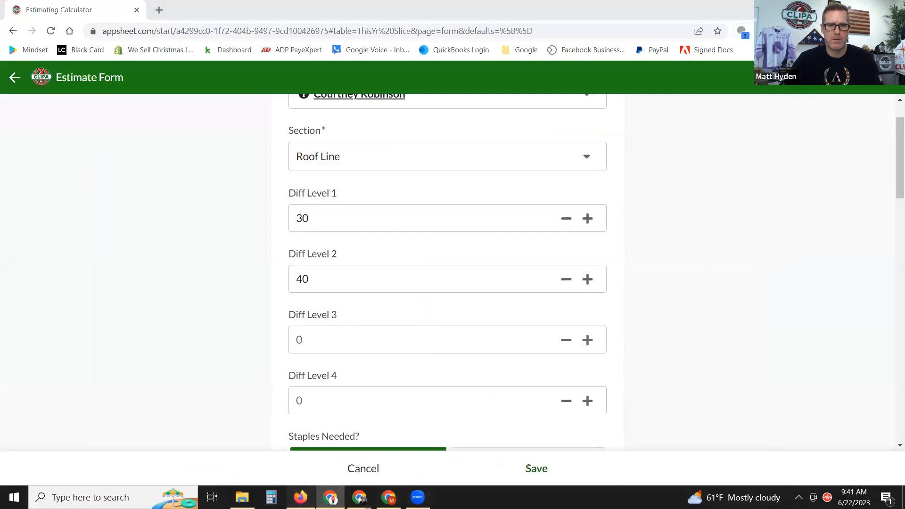
After rechecking the guide, enter 20 feet for Diff Level 3 and 10 feet for Diff Level 4.
left_click(300, 498)
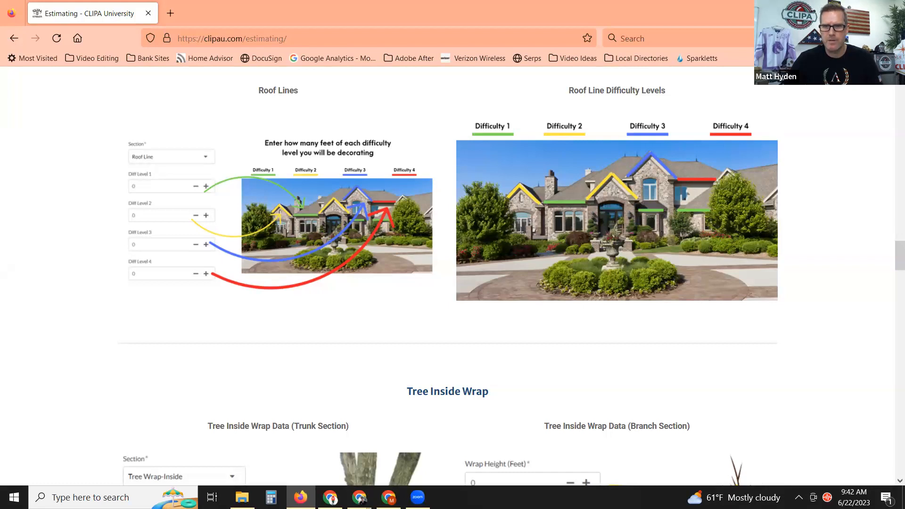
key("alt+Tab")
left_click(360, 340)
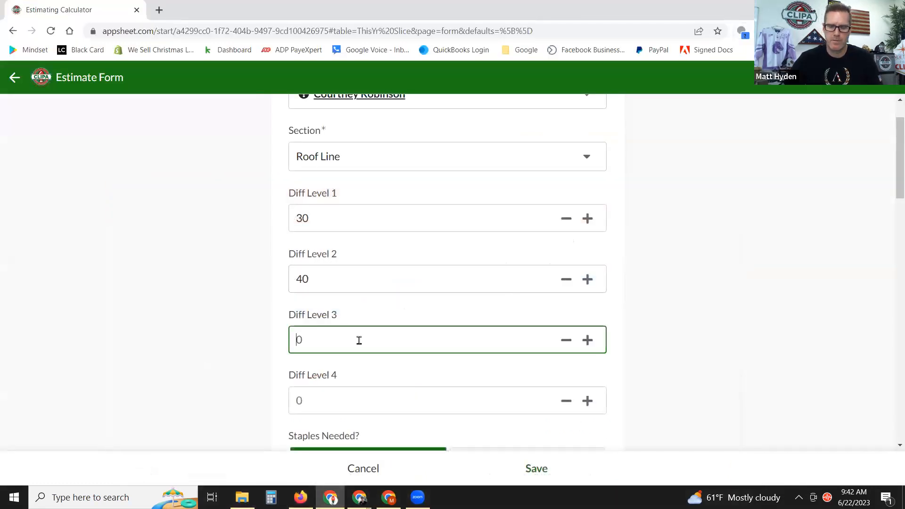
type("20")
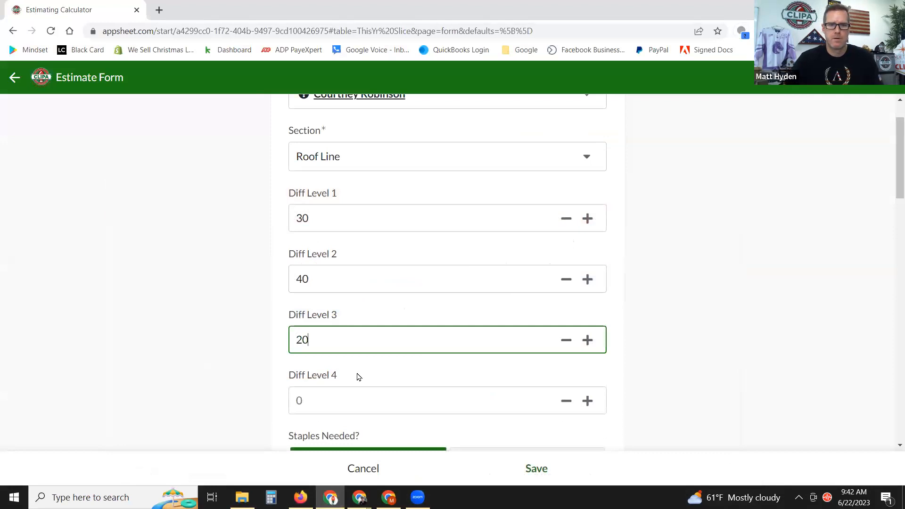
left_click(330, 391)
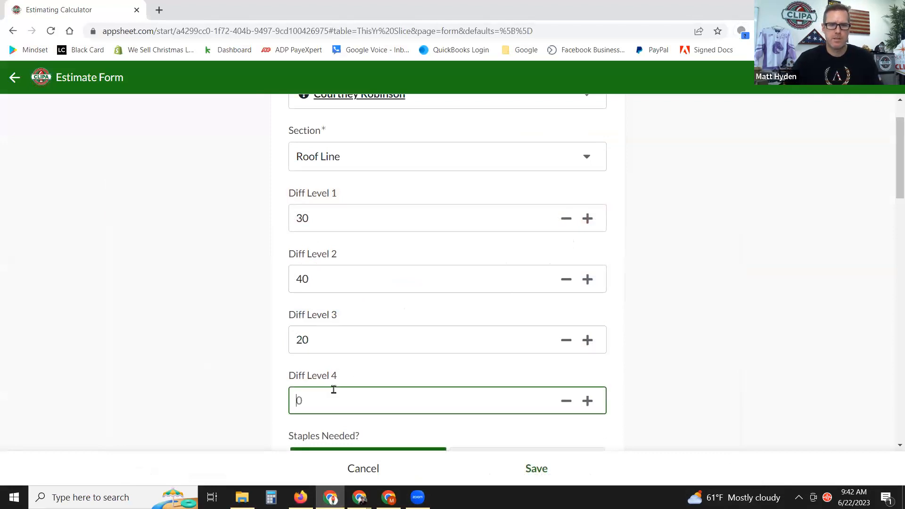
scroll(636, 308, "down", 1)
type("10")
left_click(638, 307)
scroll(651, 288, "up", 1)
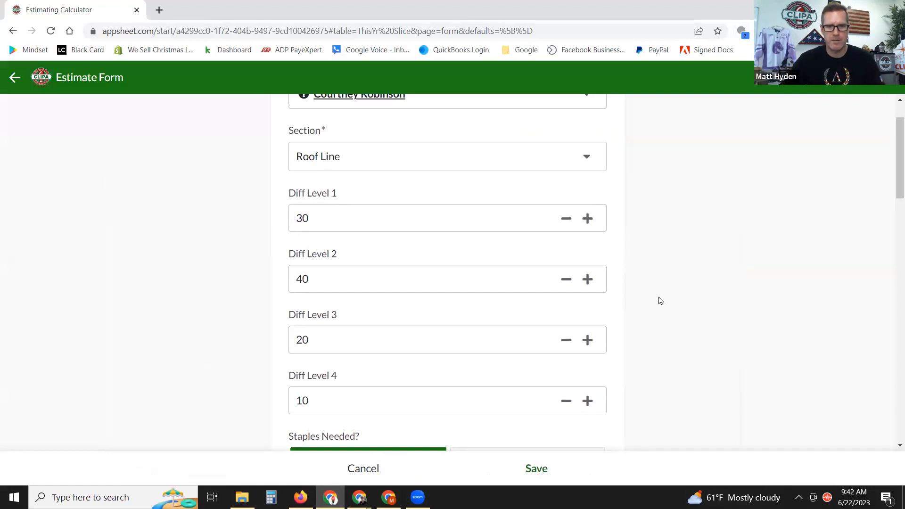
scroll(664, 295, "down", 1)
scroll(693, 264, "down", 1)
scroll(695, 265, "down", 1)
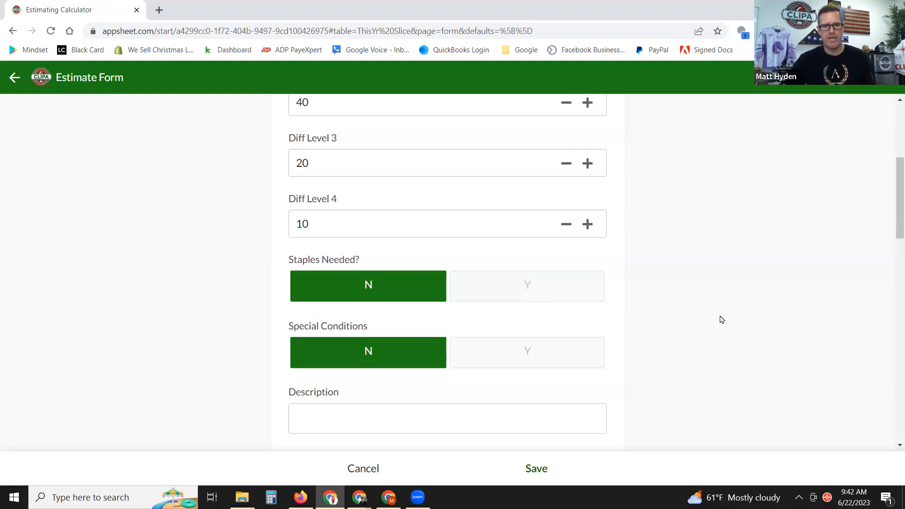
scroll(721, 319, "down", 1)
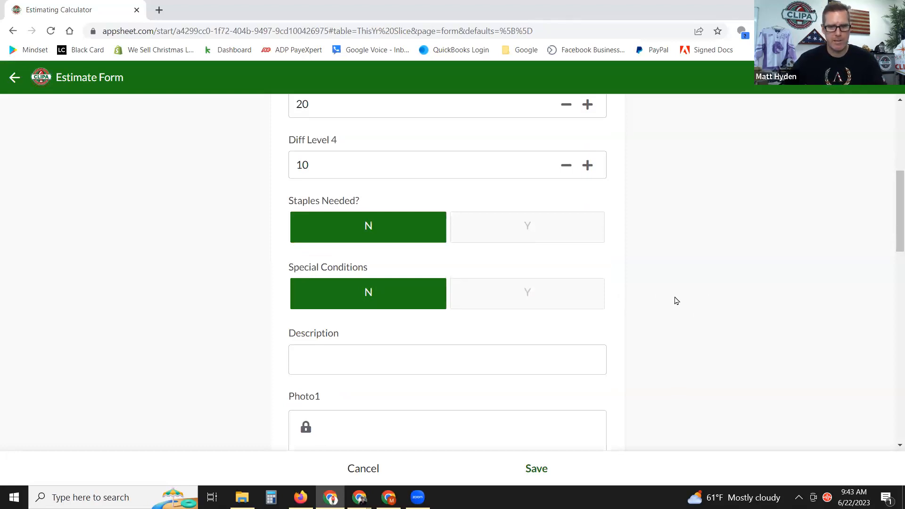
left_click(534, 298)
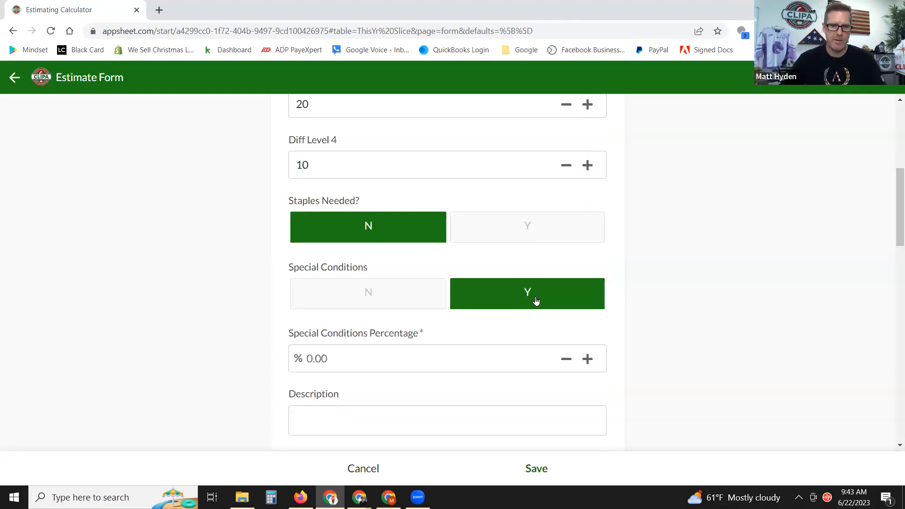
scroll(515, 336, "down", 1)
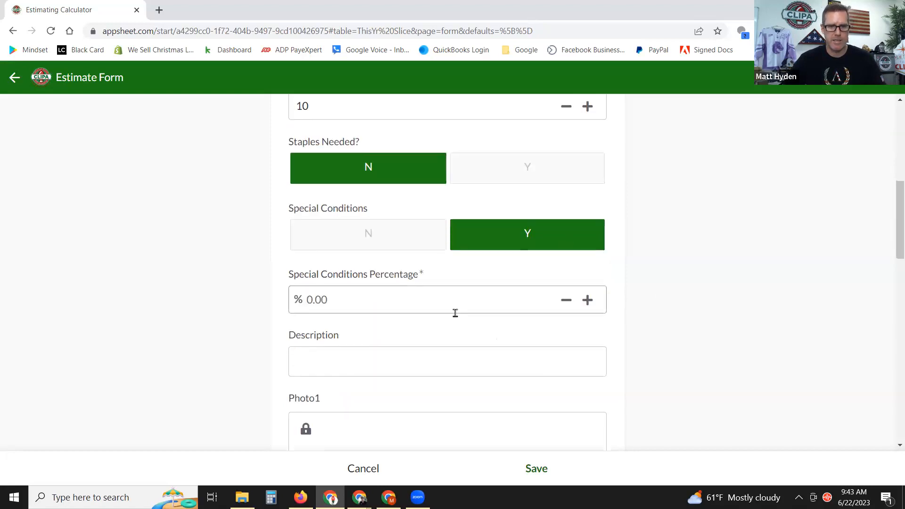
left_click(350, 296)
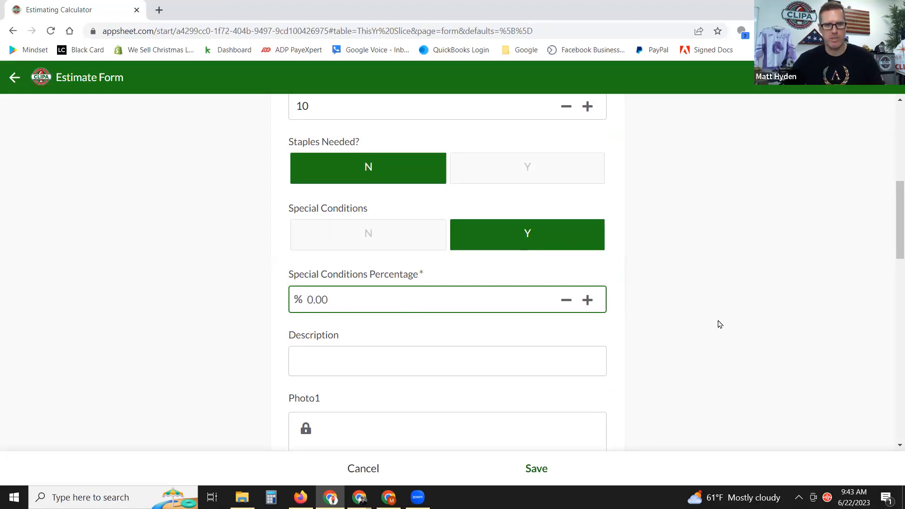
left_click(343, 233)
scroll(518, 264, "down", 9)
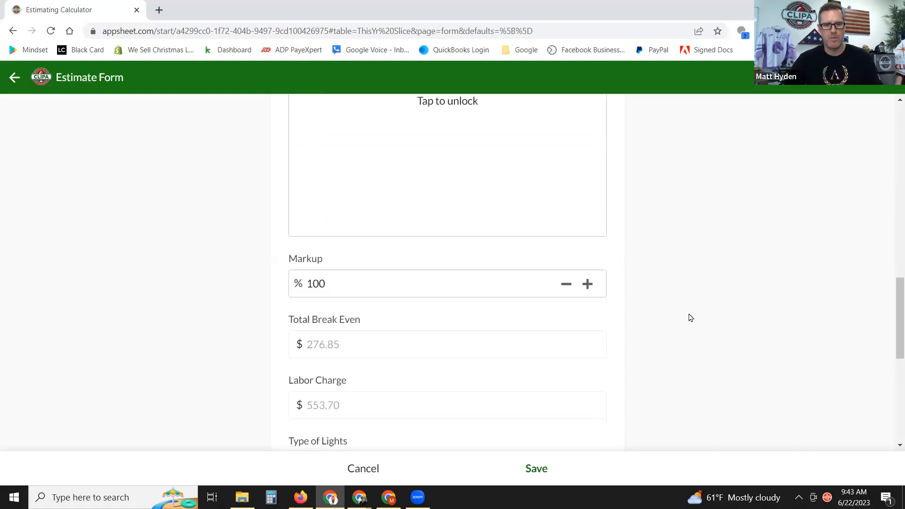
scroll(691, 317, "down", 1)
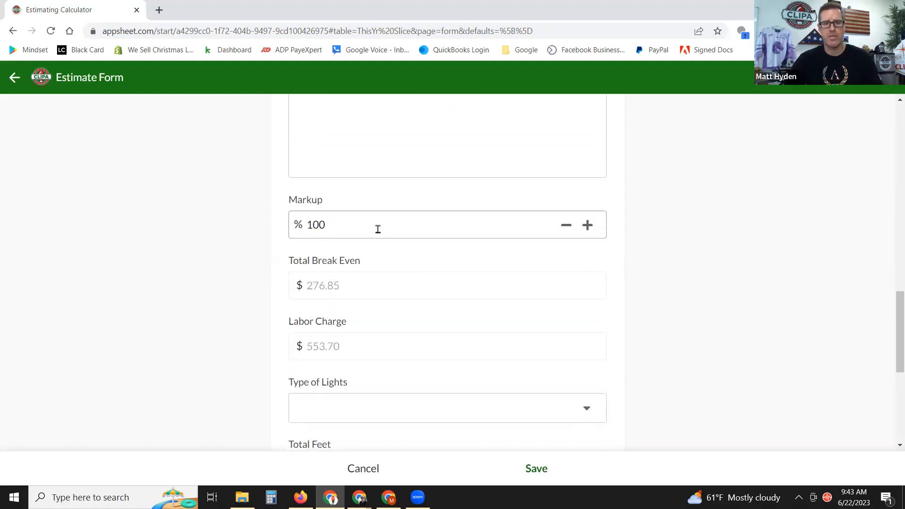
scroll(643, 217, "up", 4)
scroll(643, 217, "up", 4)
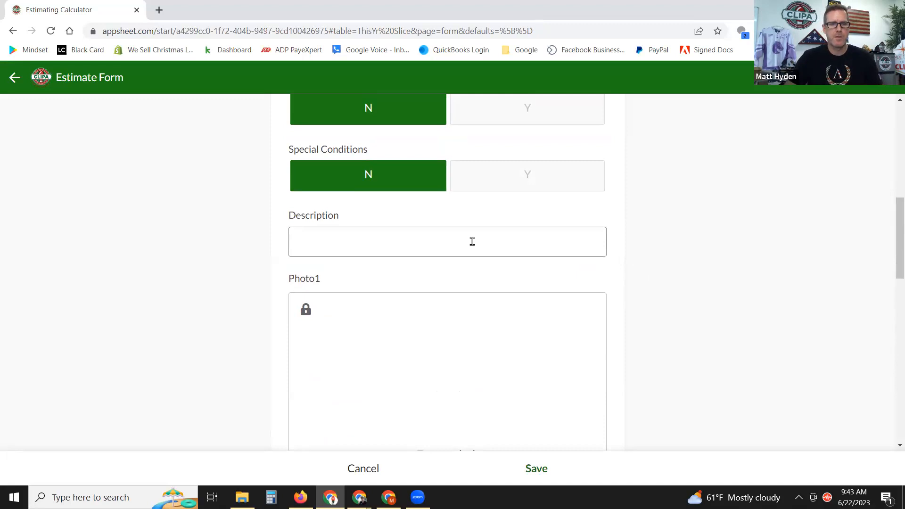
scroll(473, 242, "down", 3)
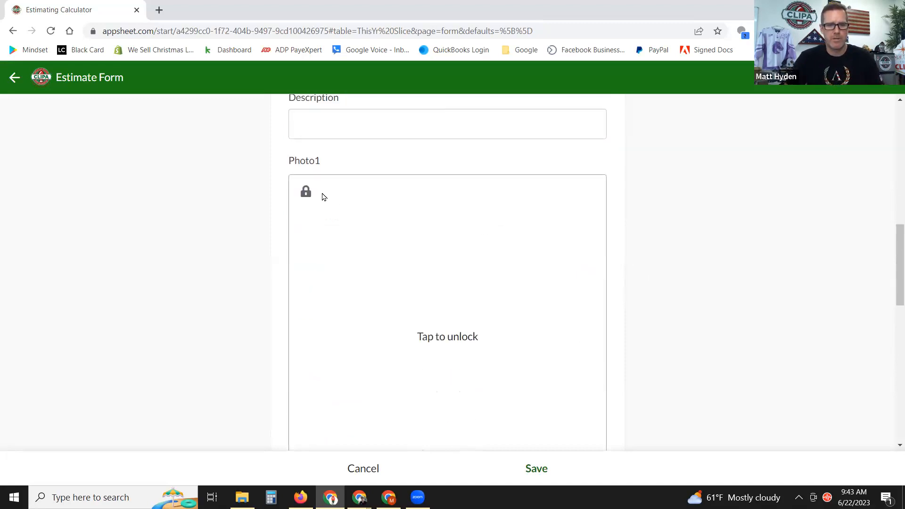
scroll(466, 214, "down", 1)
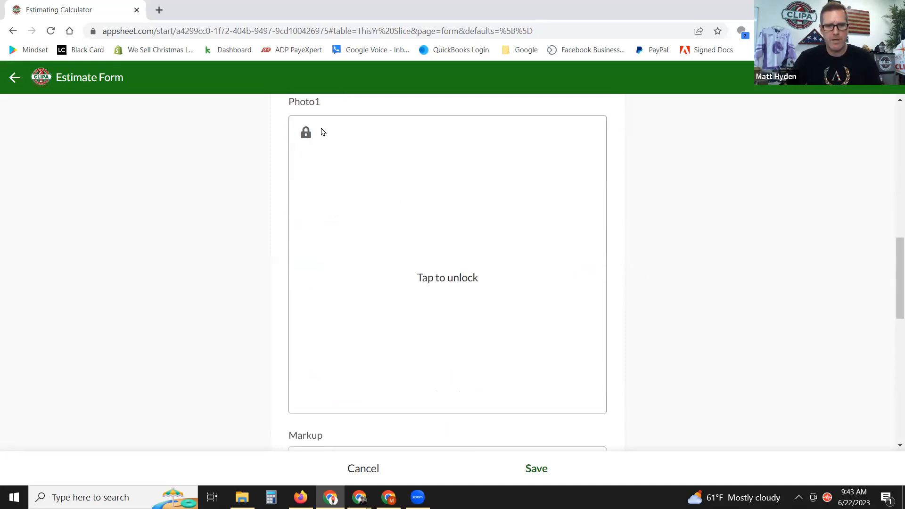
Attach Copy of DSC_0165 (1).jpg from Downloads as the Photo1 picture.
left_click(323, 154)
left_click(338, 170)
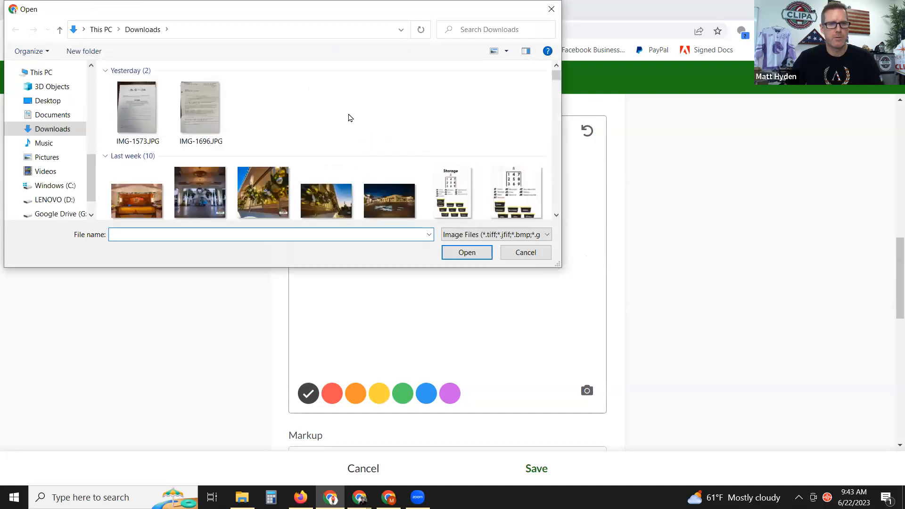
scroll(347, 118, "down", 1)
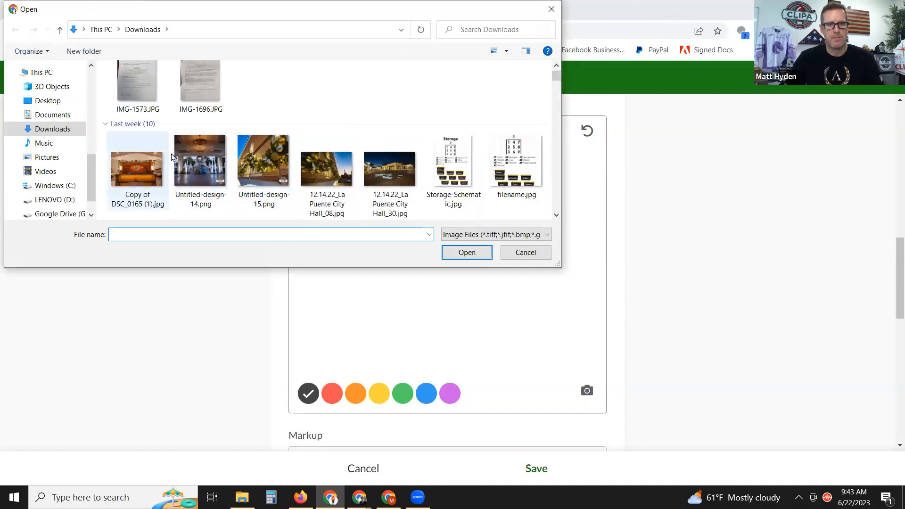
scroll(172, 157, "down", 2)
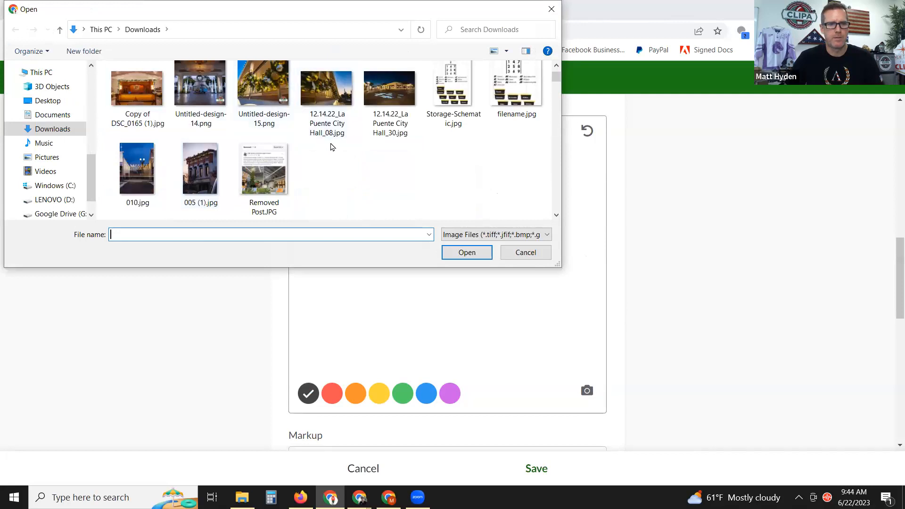
scroll(336, 150, "down", 2)
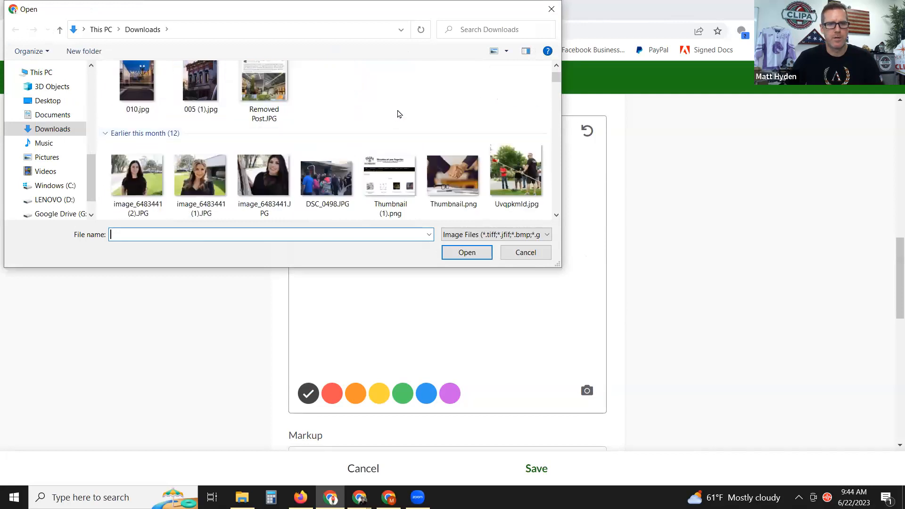
scroll(400, 109, "up", 2)
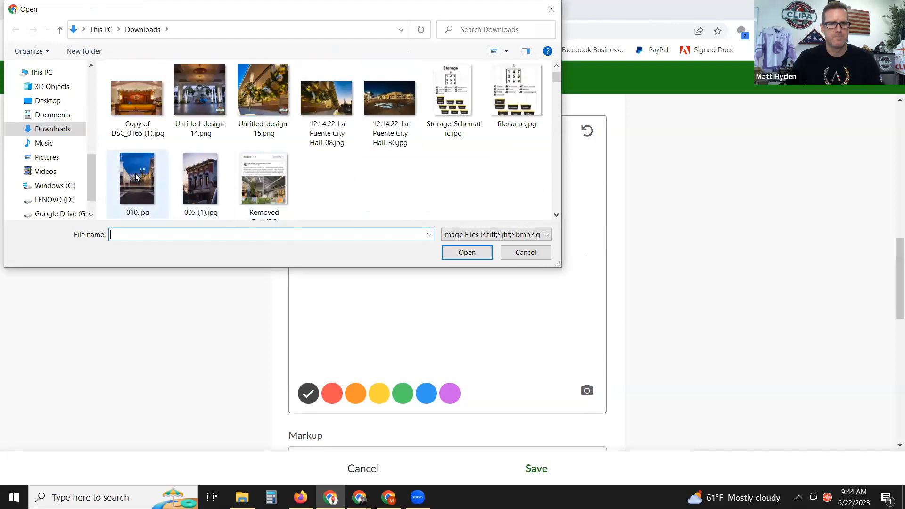
double_click(143, 96)
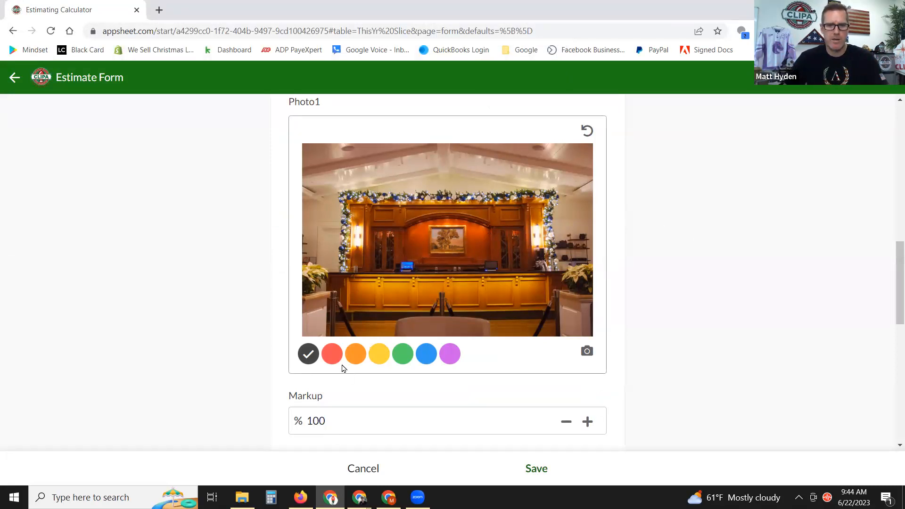
Draw yellow strokes along the left and top garland and an arc above the painting.
left_click(372, 355)
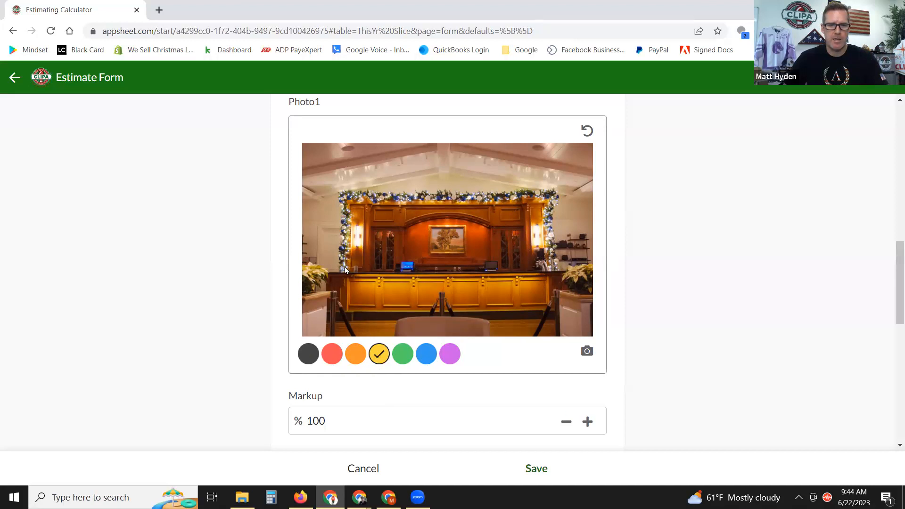
mouse_move(344, 268)
left_mouse_down()
mouse_move(350, 197)
mouse_move(370, 194)
mouse_move(537, 192)
mouse_move(548, 199)
mouse_move(554, 264)
left_mouse_up()
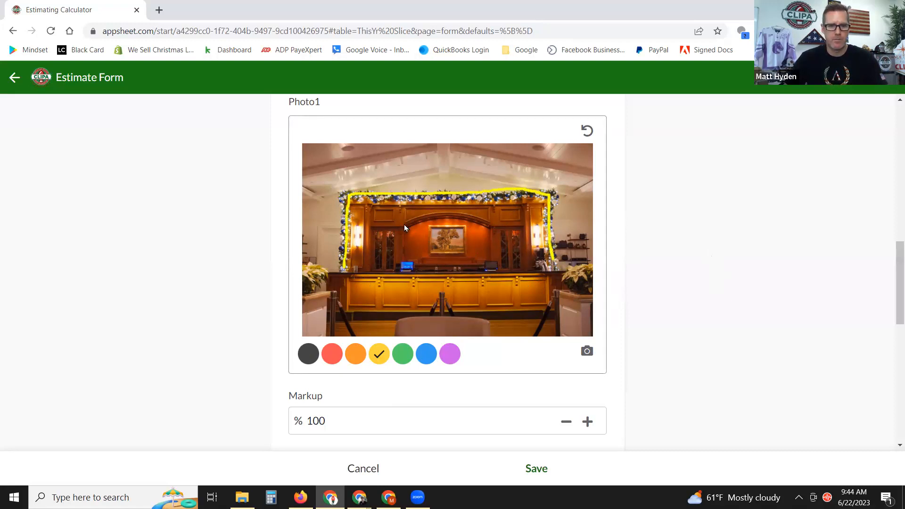
left_click_drag(473, 217, 492, 227)
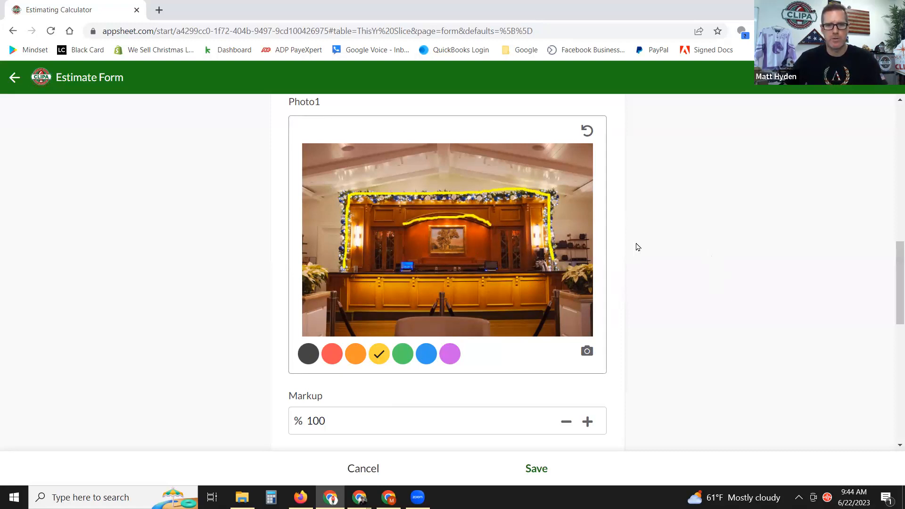
scroll(670, 255, "down", 4)
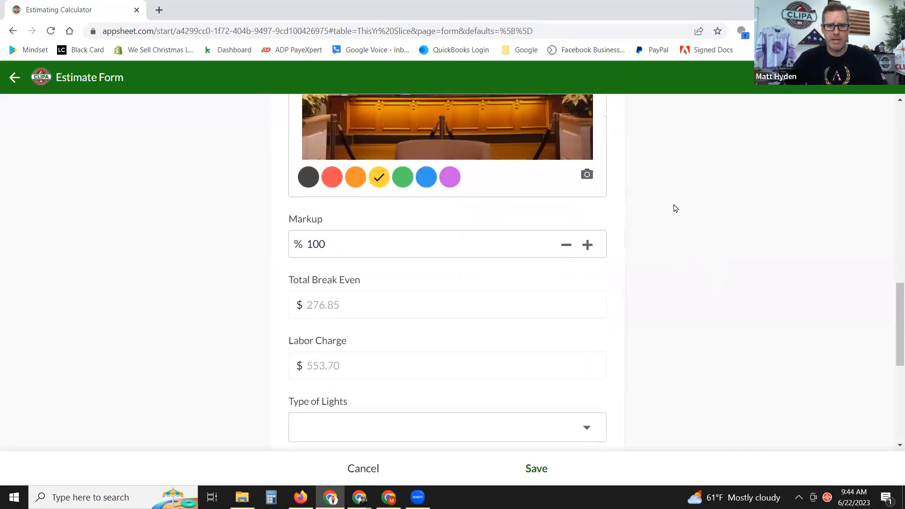
scroll(675, 207, "up", 4)
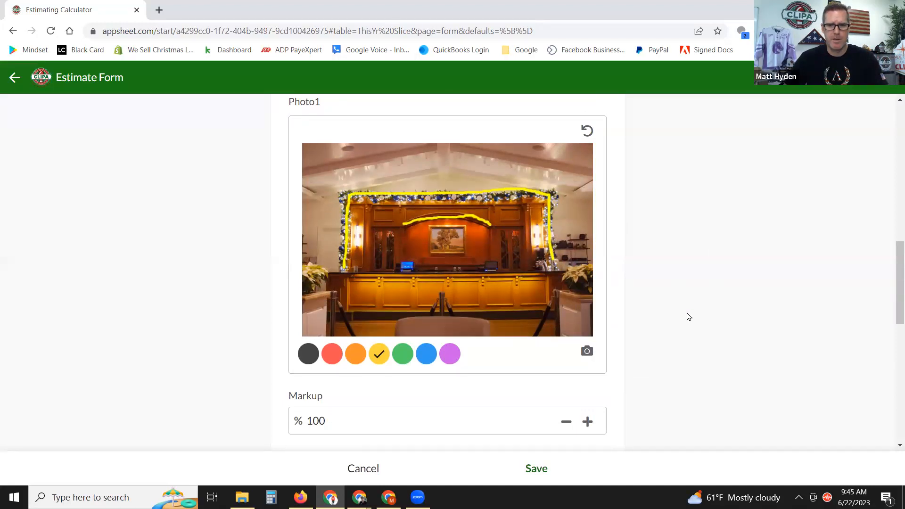
scroll(688, 314, "down", 1)
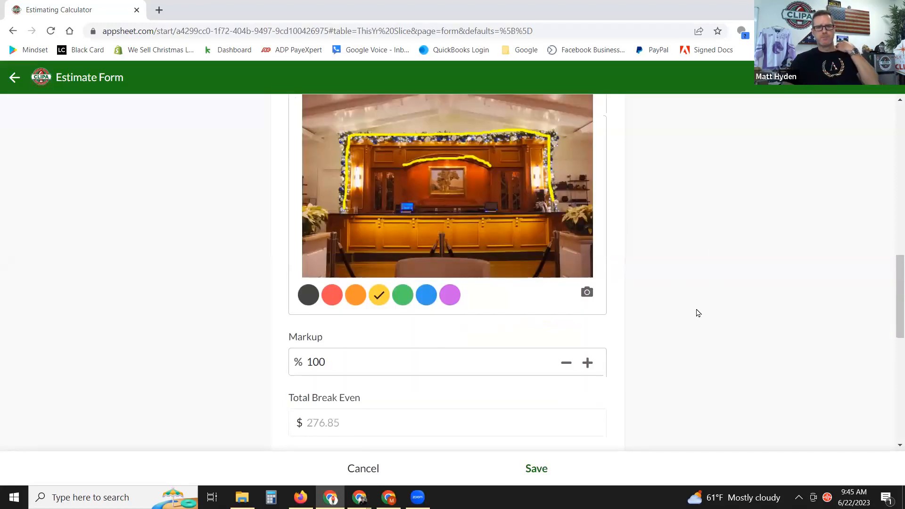
scroll(697, 311, "down", 2)
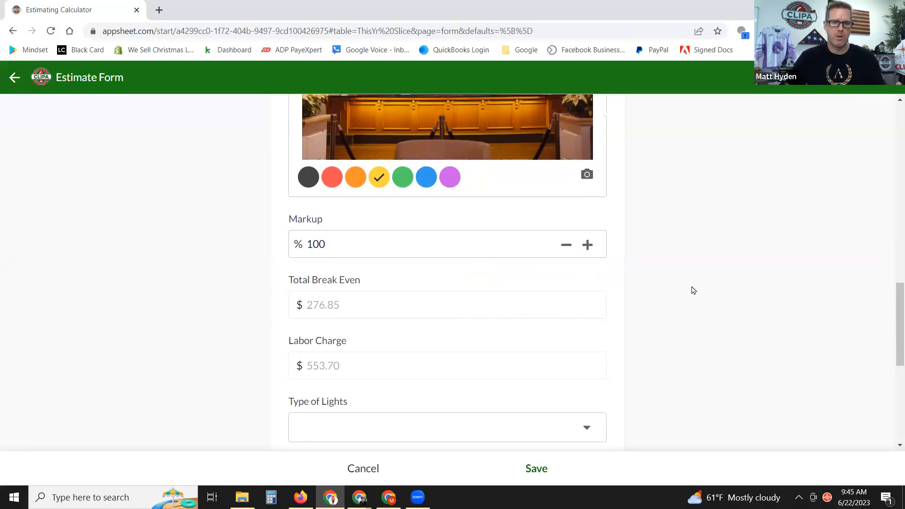
left_click(396, 249)
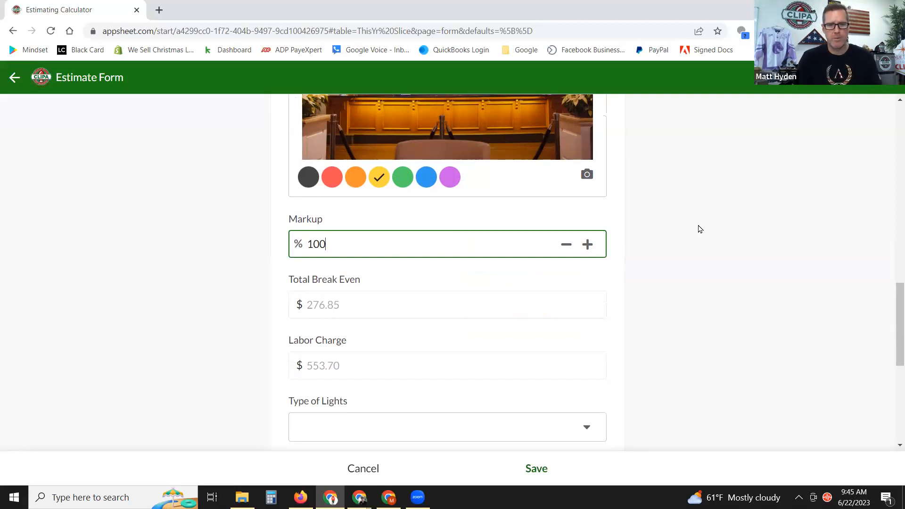
Change the Markup from 100 to 125%.
left_click_drag(334, 245, 299, 246)
type("125")
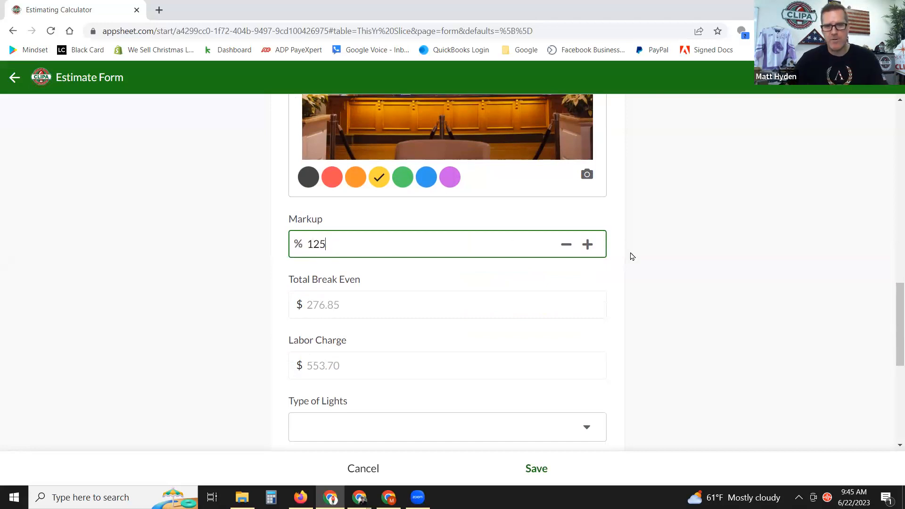
left_click(704, 270)
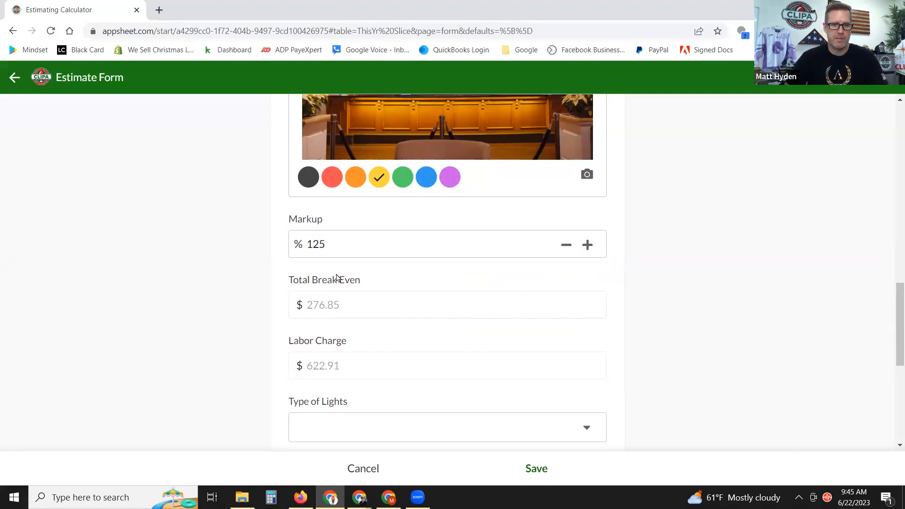
left_click(340, 249)
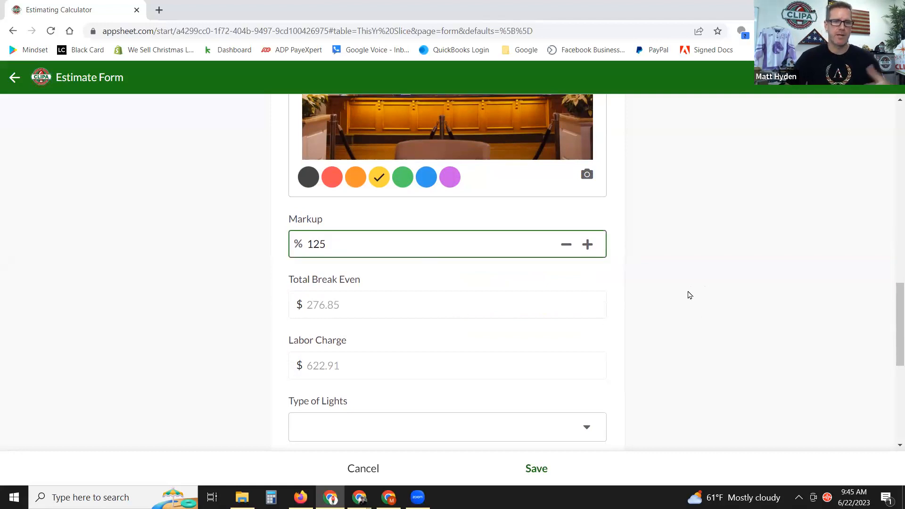
left_click(668, 291)
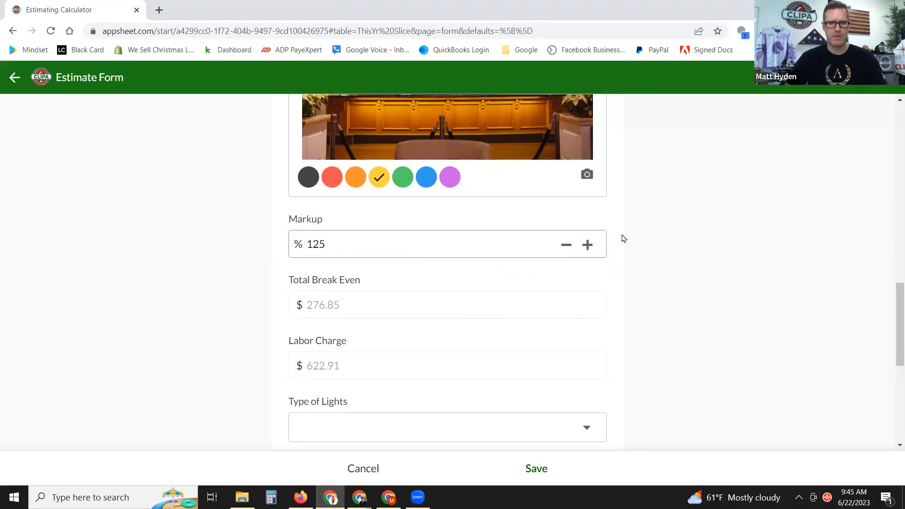
scroll(691, 260, "down", 1)
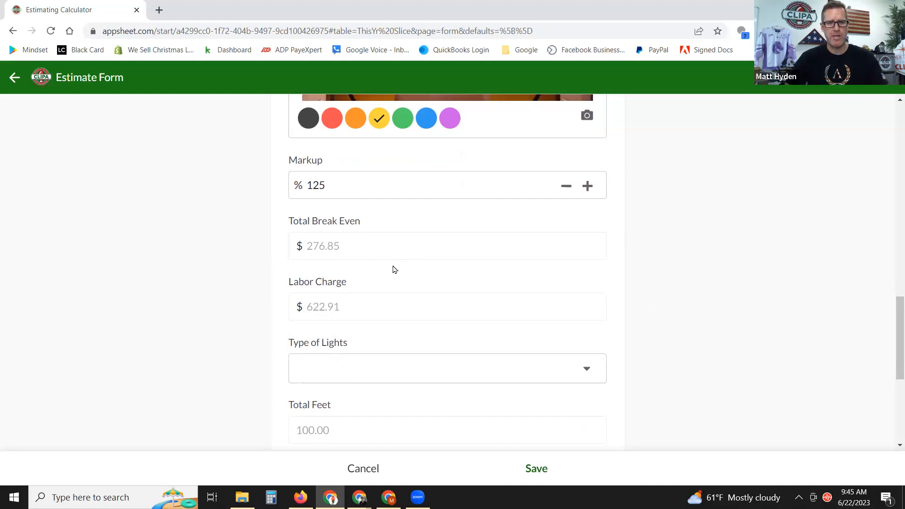
Try a 0% markup to compare the labor charge, then restore it to 125%.
left_click_drag(337, 248, 307, 253)
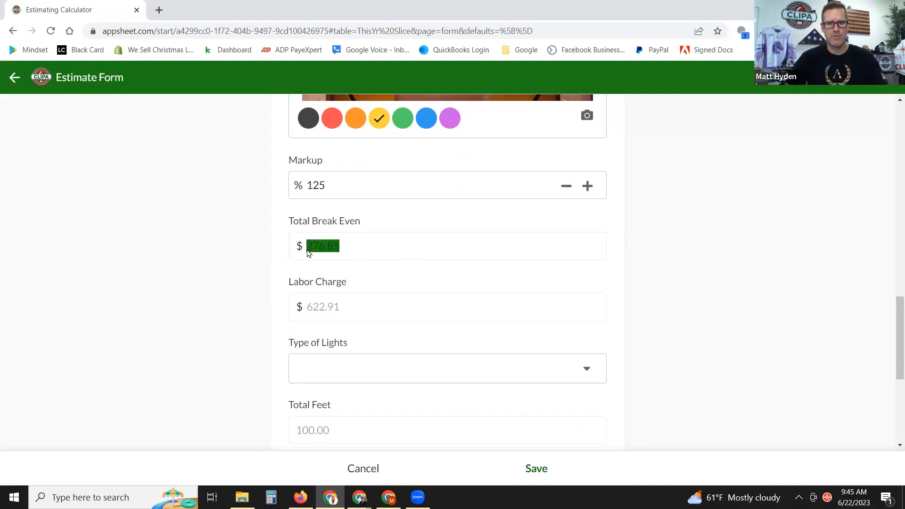
left_click(343, 249)
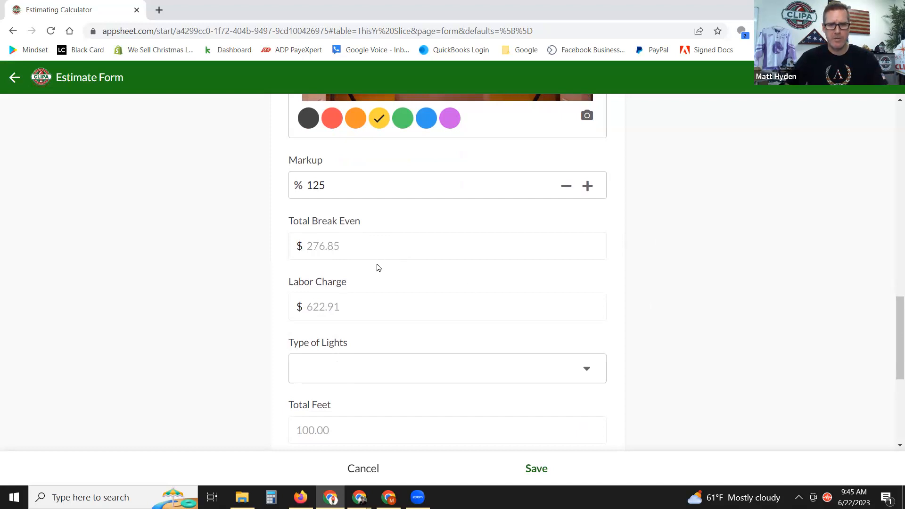
left_click_drag(352, 193, 303, 186)
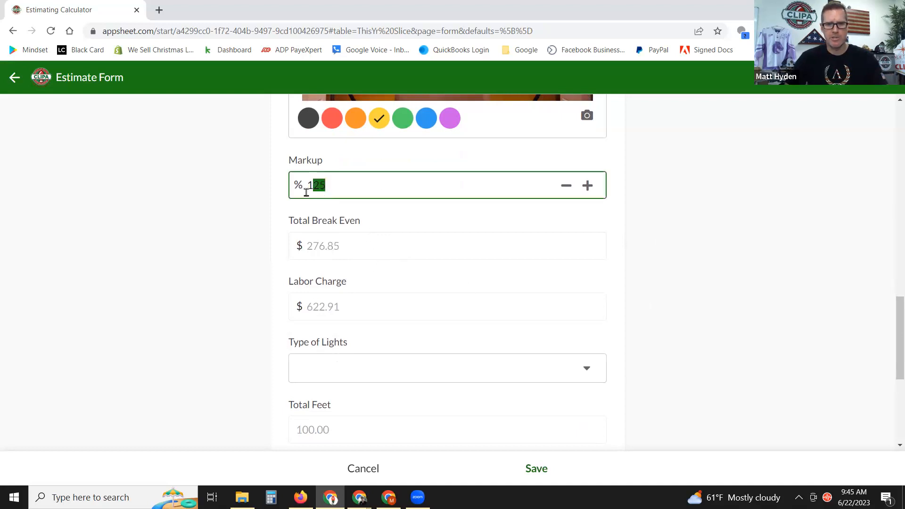
type("0")
left_click(678, 232)
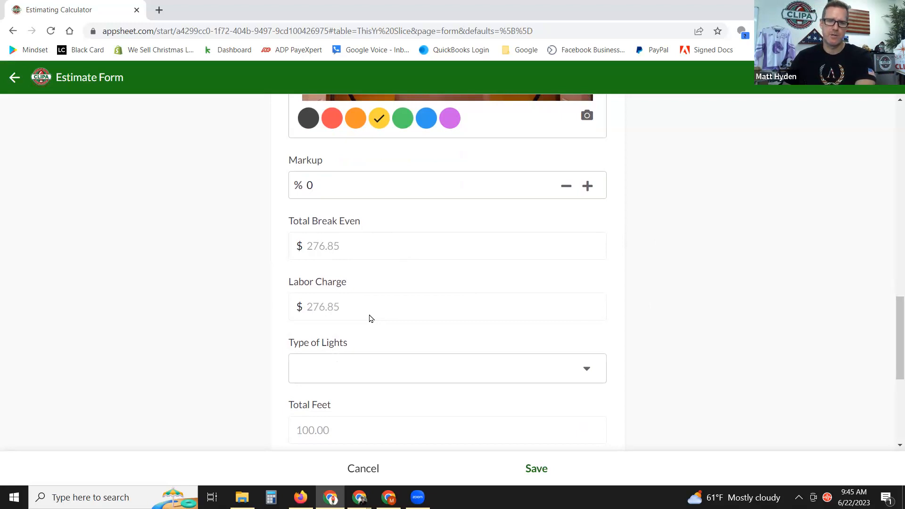
double_click(311, 185)
type("125")
left_click(518, 274)
scroll(632, 271, "down", 1)
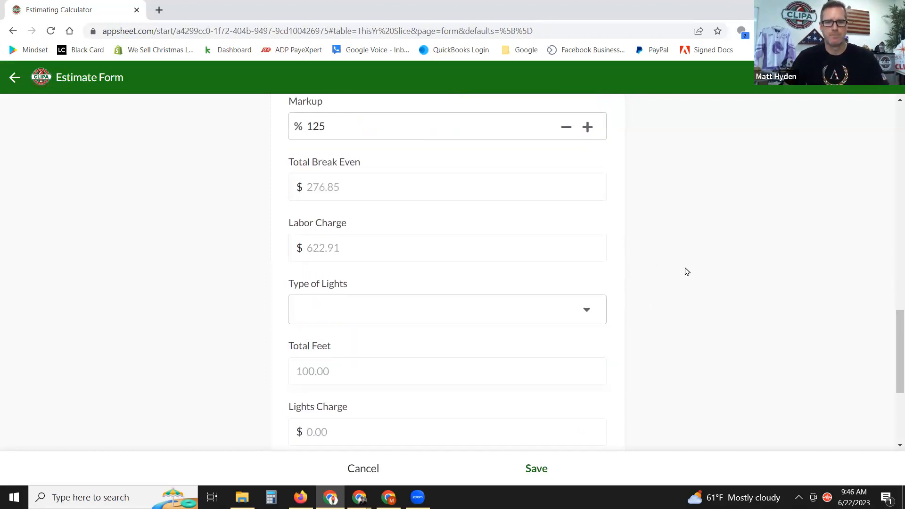
scroll(686, 260, "down", 1)
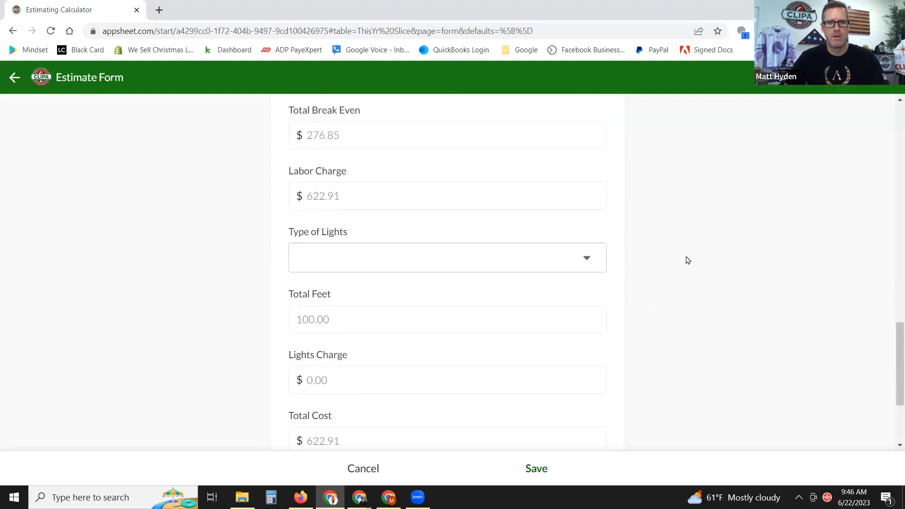
Choose Bulk Spool 15" sp with Clip as the Type of Lights.
left_click(586, 253)
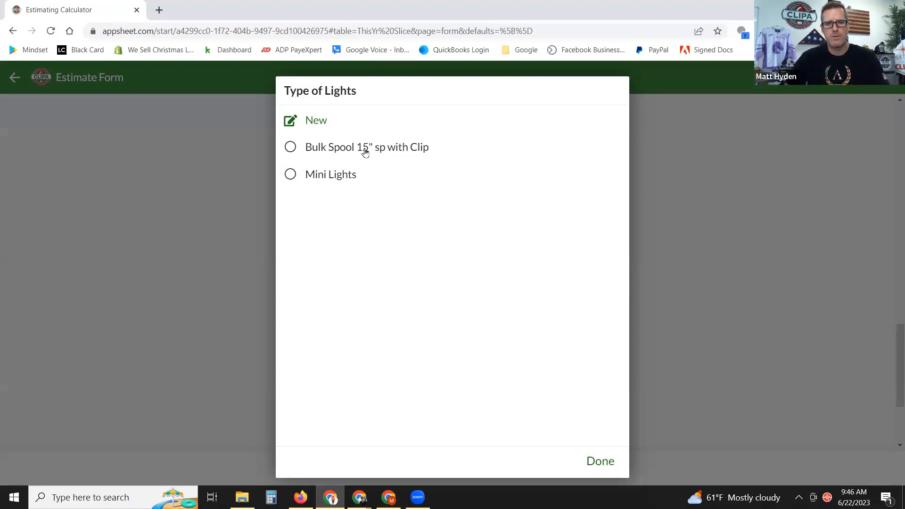
left_click(289, 147)
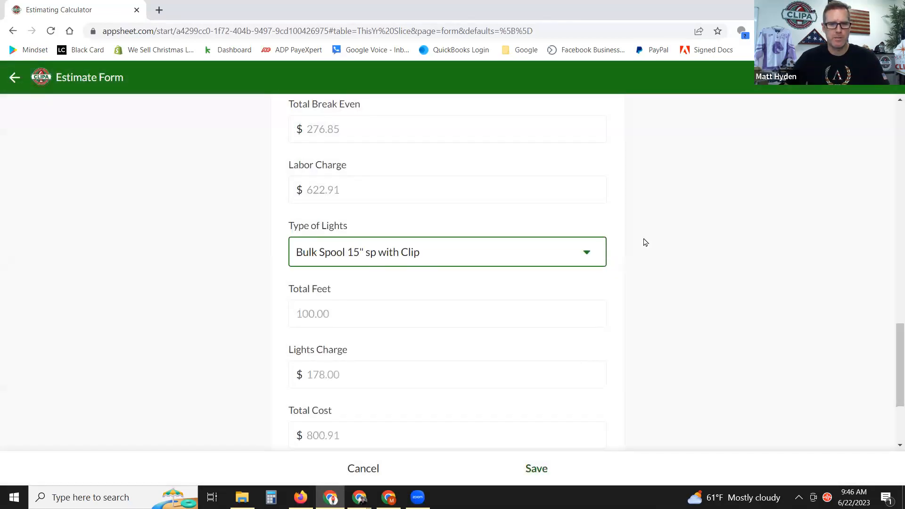
scroll(645, 242, "up", 8)
left_click(414, 125)
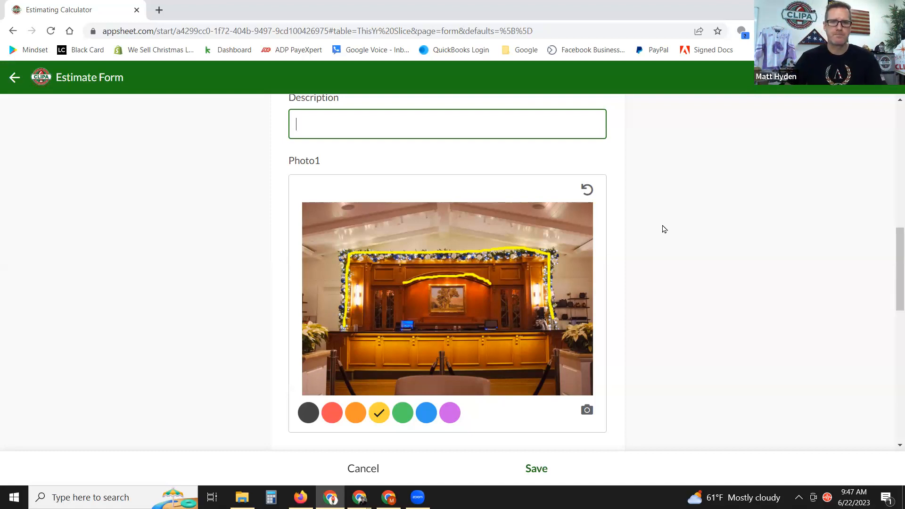
scroll(664, 229, "down", 7)
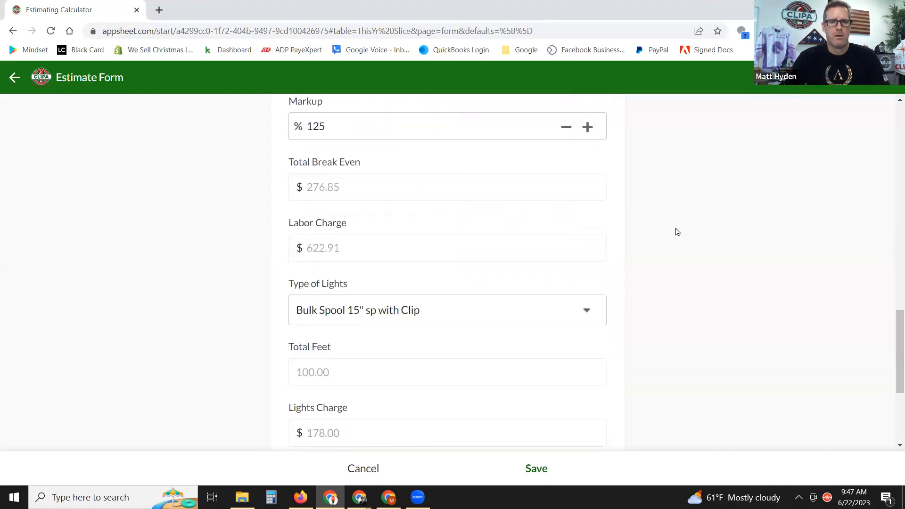
scroll(664, 245, "down", 1)
scroll(613, 255, "down", 1)
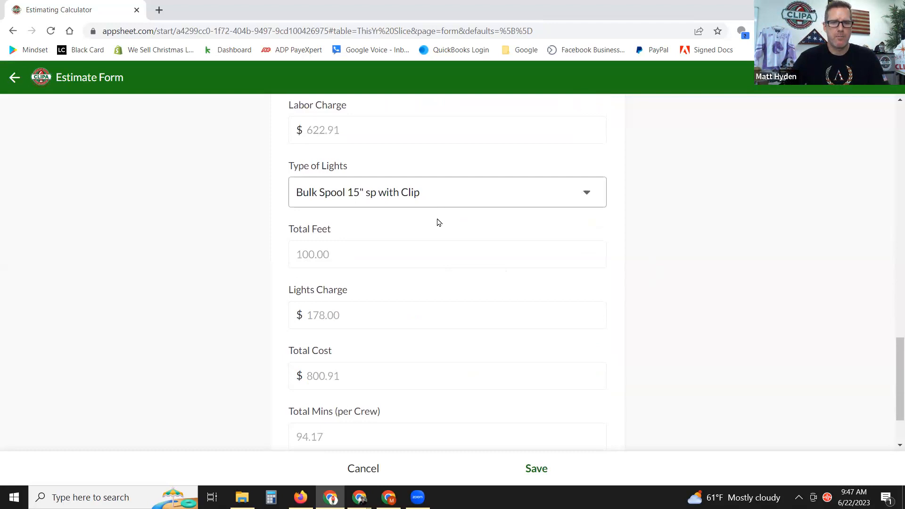
scroll(681, 274, "down", 1)
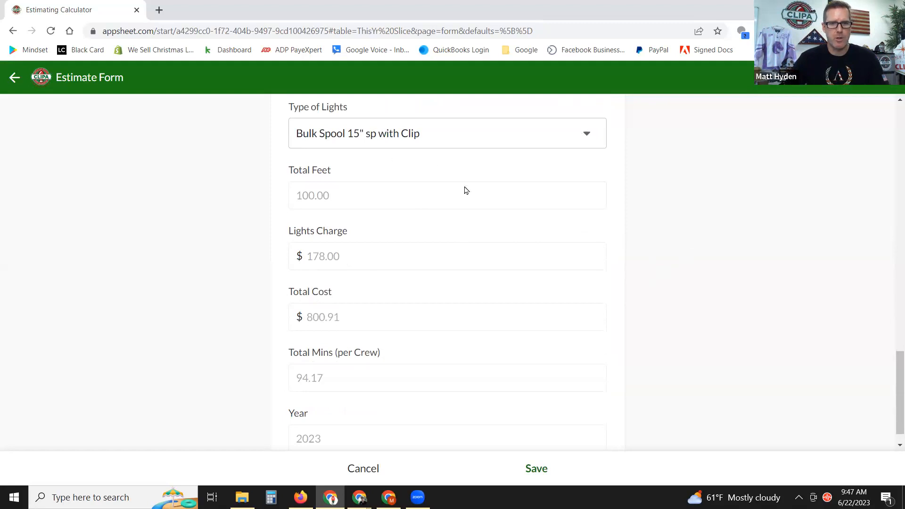
left_click_drag(346, 260, 305, 257)
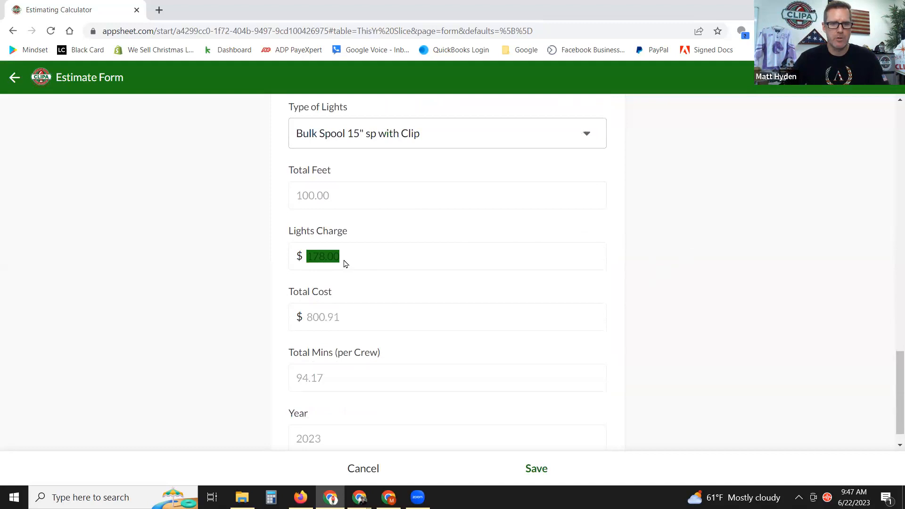
left_click(346, 263)
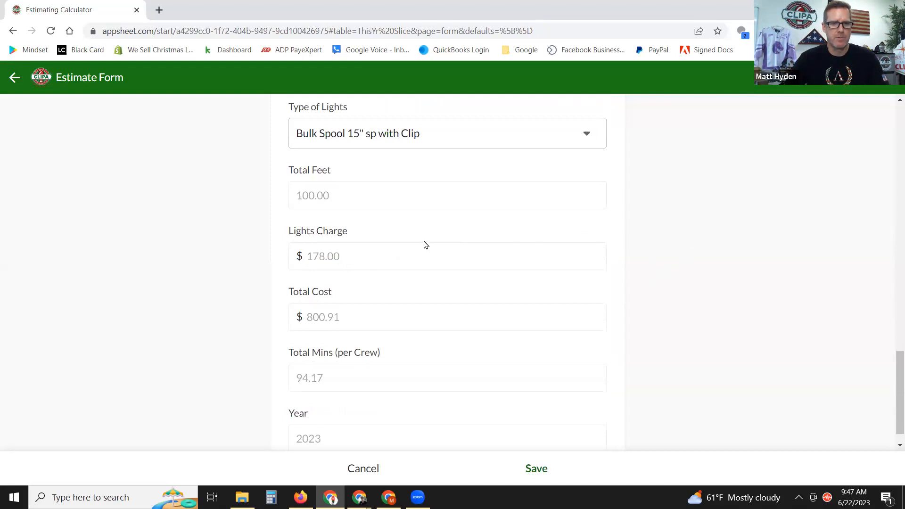
scroll(424, 244, "down", 1)
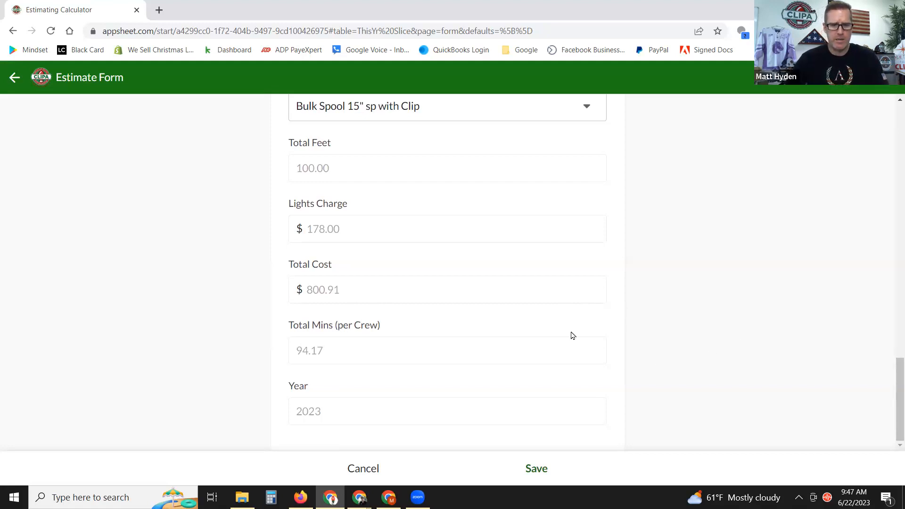
left_click_drag(327, 357, 294, 354)
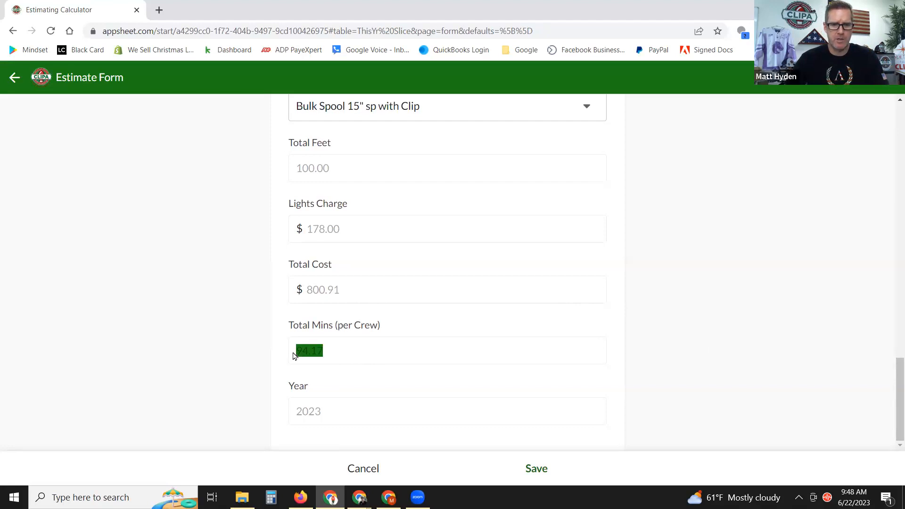
left_click(335, 355)
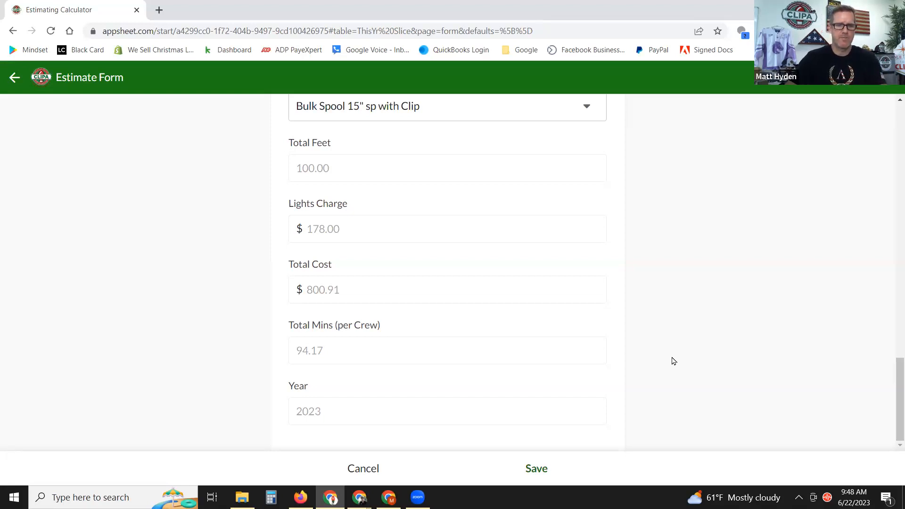
scroll(658, 327, "up", 3)
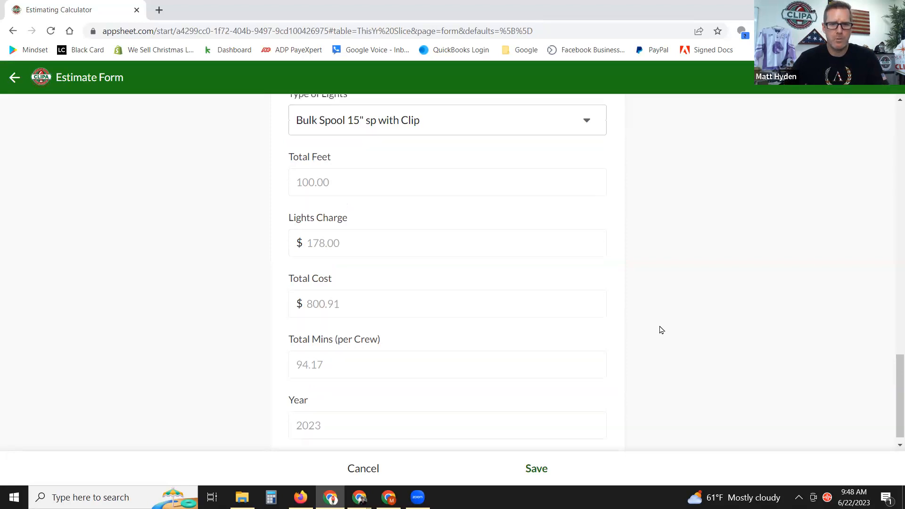
scroll(678, 293, "down", 1)
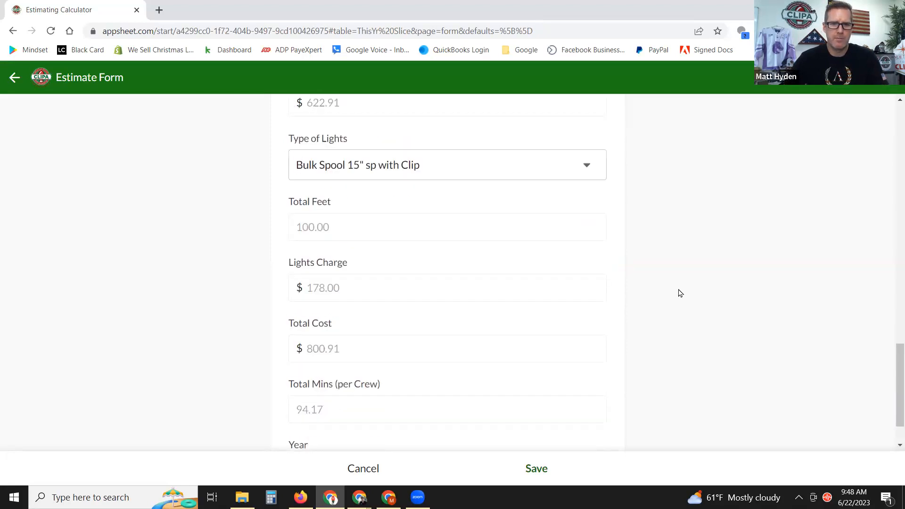
left_click(536, 468)
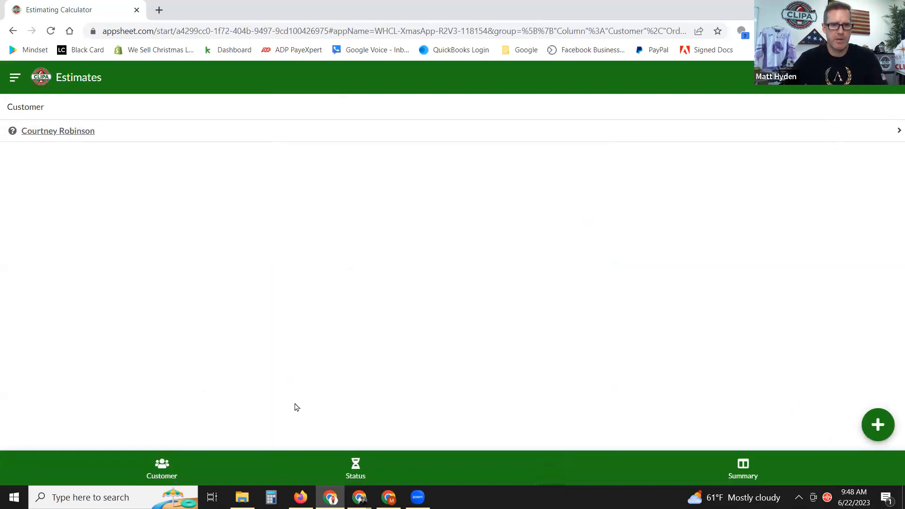
Browse the Status, Estimates, Summary and Customer views, then open the customer's estimate entries.
left_click(356, 469)
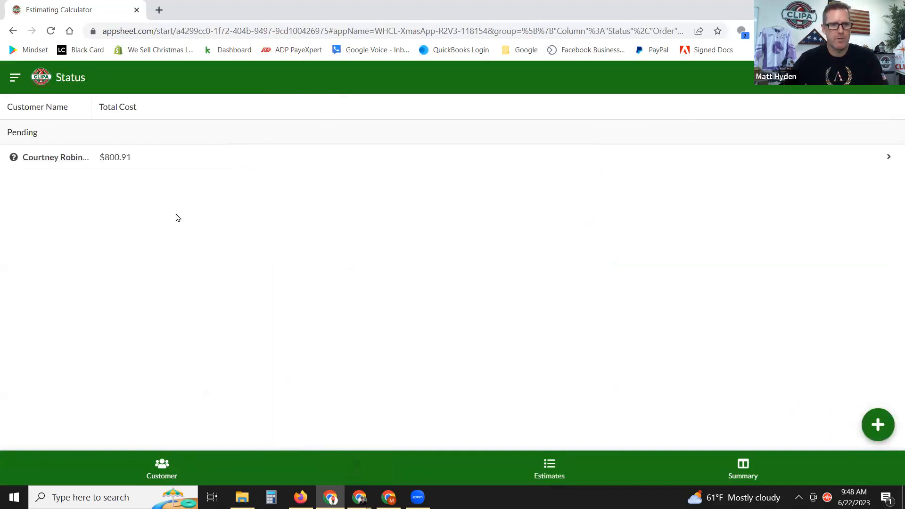
left_click(547, 470)
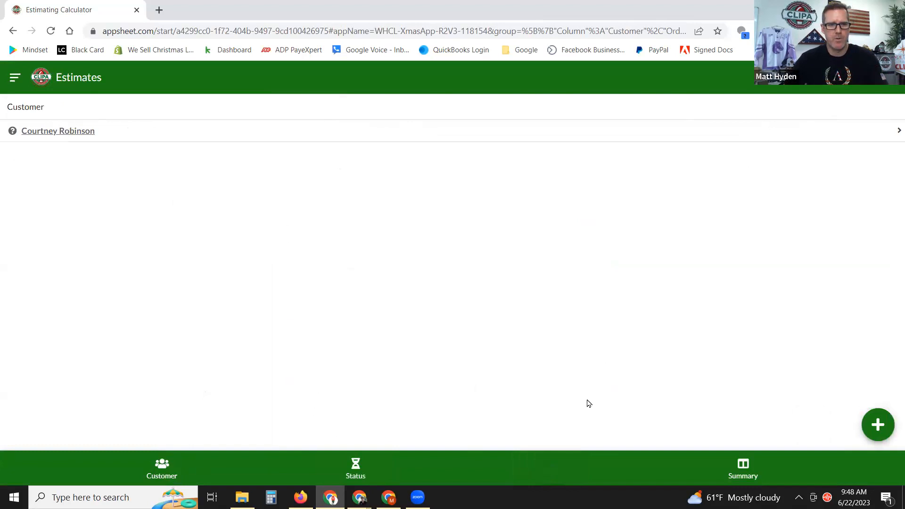
left_click(736, 467)
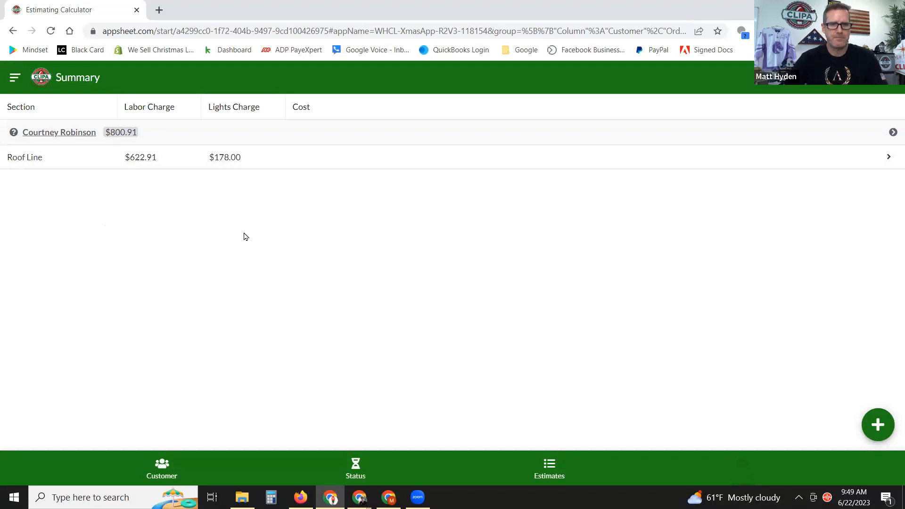
left_click(165, 474)
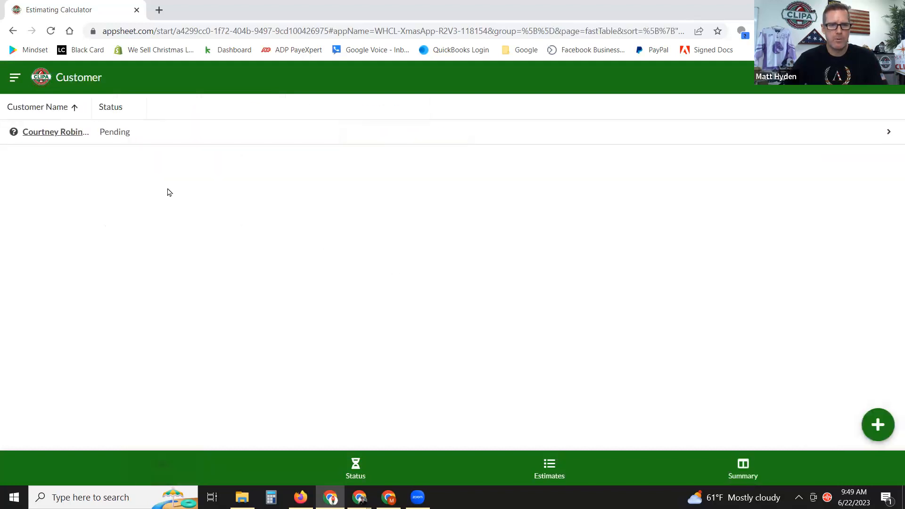
left_click(60, 134)
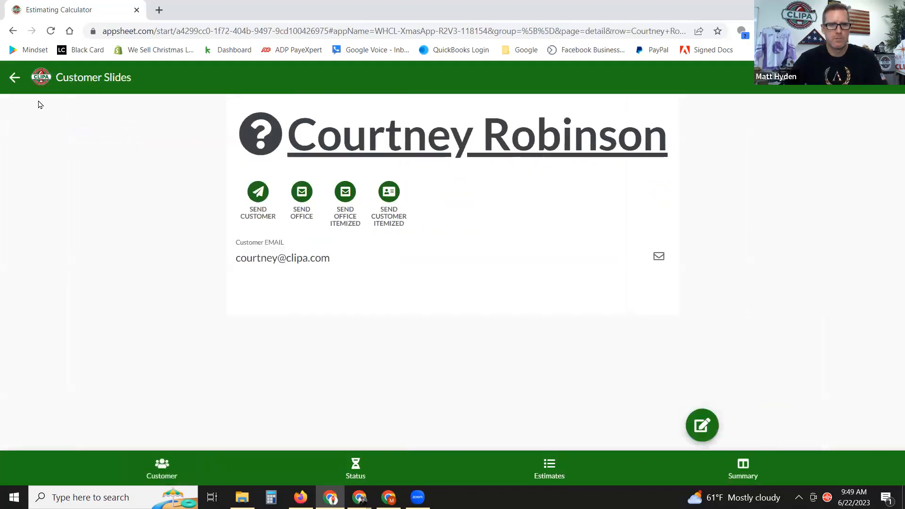
left_click(14, 77)
left_click(547, 467)
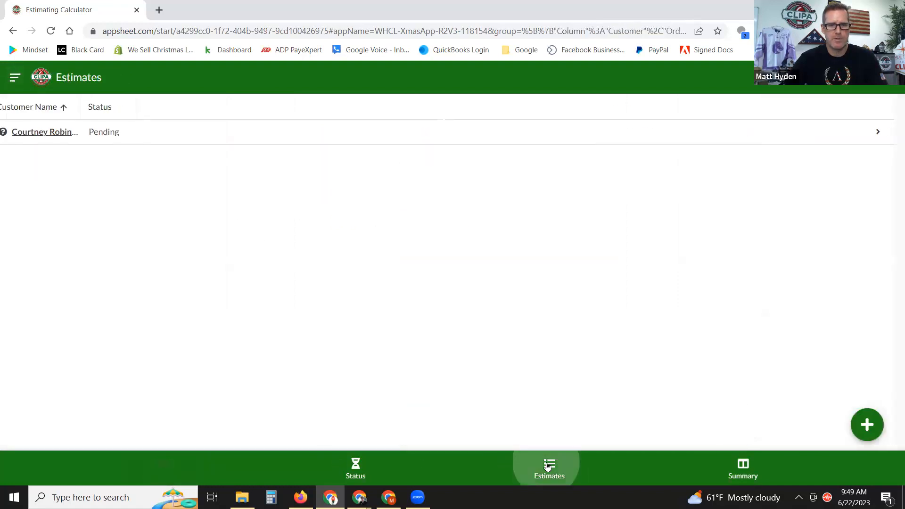
left_click(79, 134)
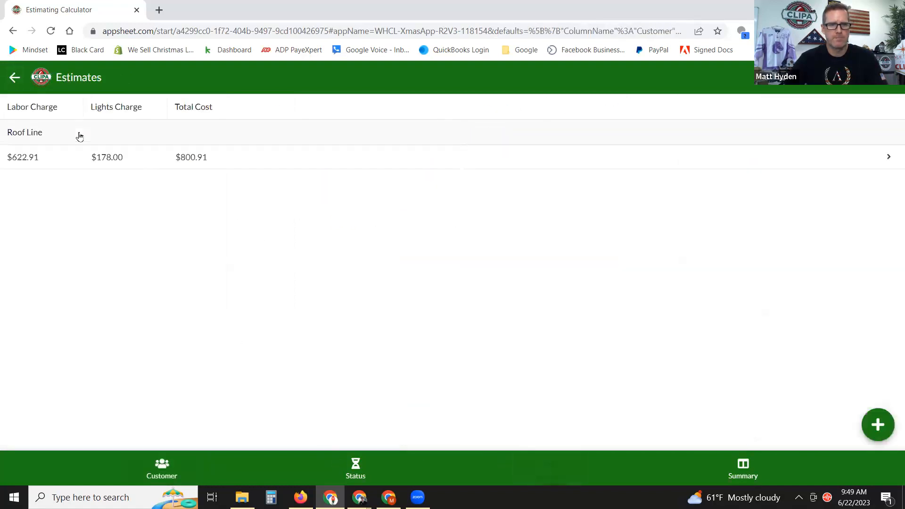
Start a new estimate for the customer with Tree Wrap-Inside as the section.
left_click(876, 425)
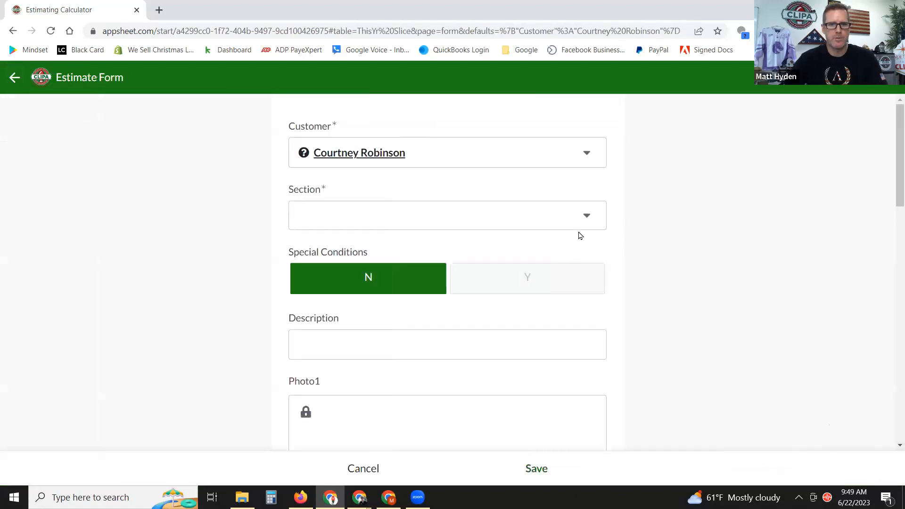
left_click(575, 216)
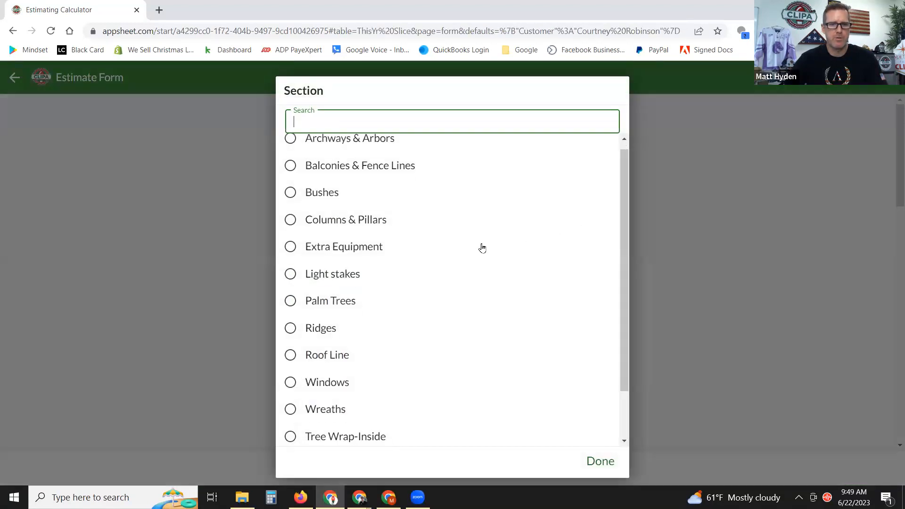
scroll(482, 248, "down", 2)
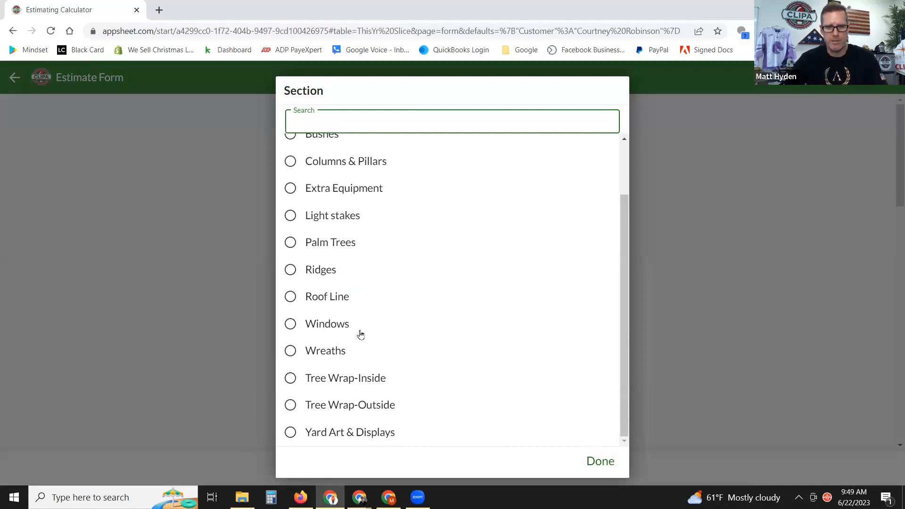
left_click(290, 378)
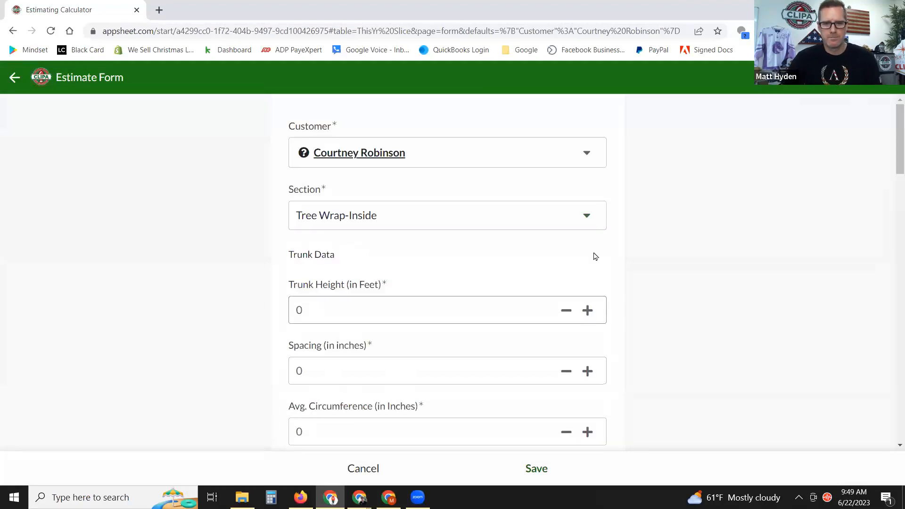
scroll(698, 234, "down", 3)
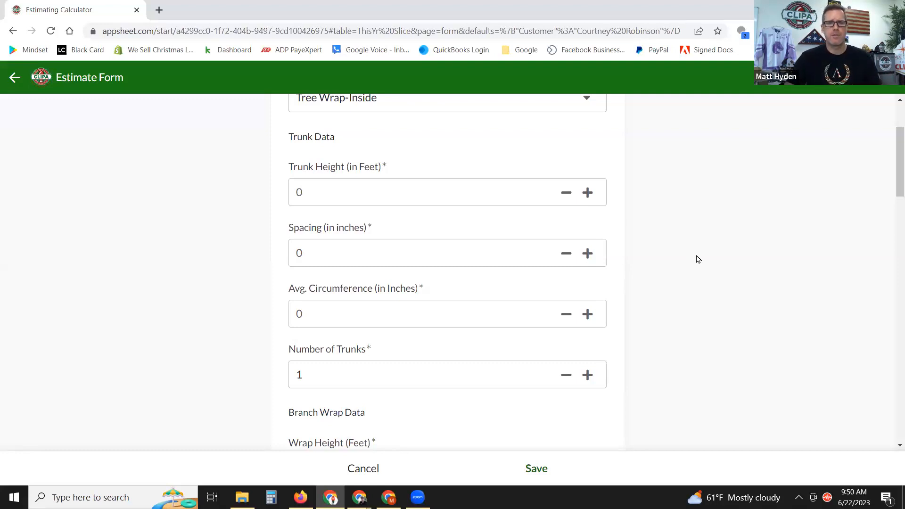
Enter a trunk height of 6 feet and a spacing of 5 inches.
left_click(315, 193)
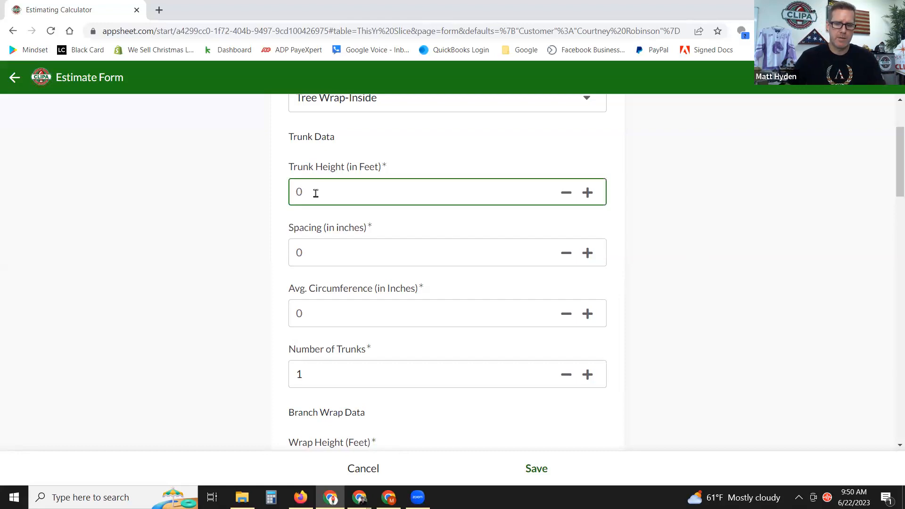
type("6")
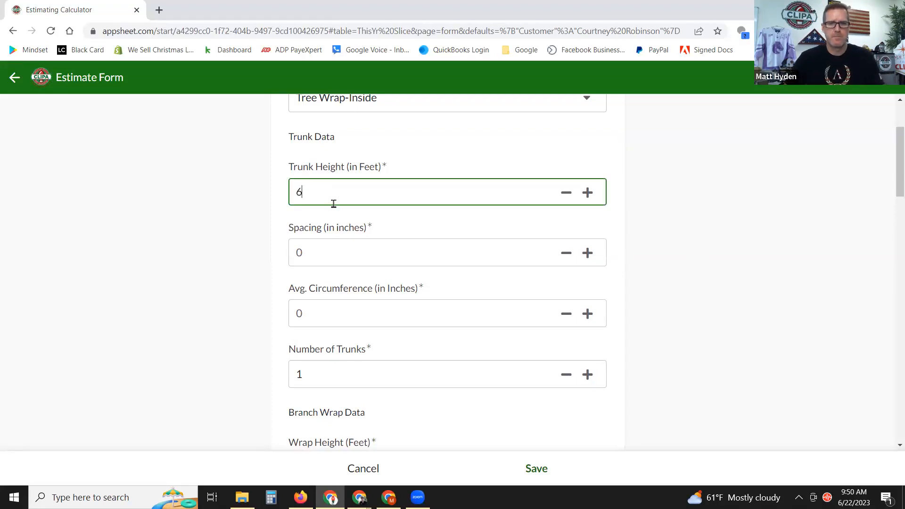
left_click(326, 263)
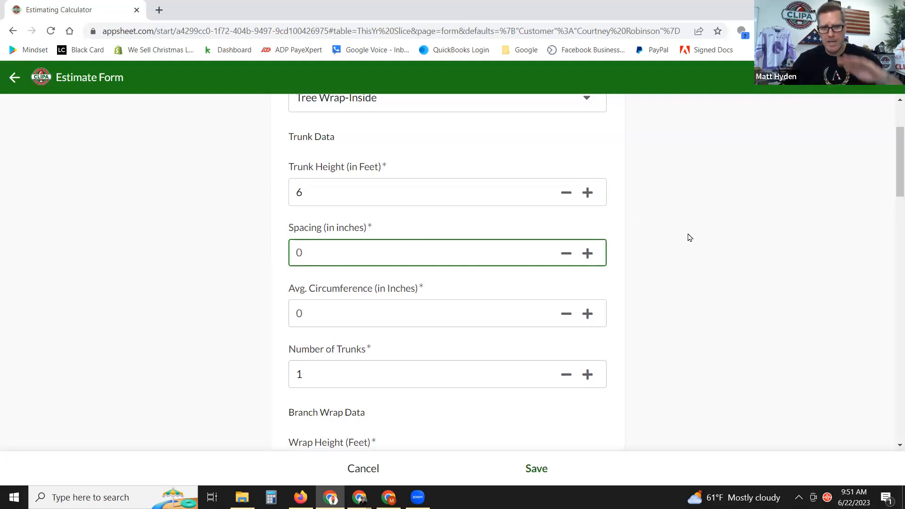
type("5")
left_click(690, 238)
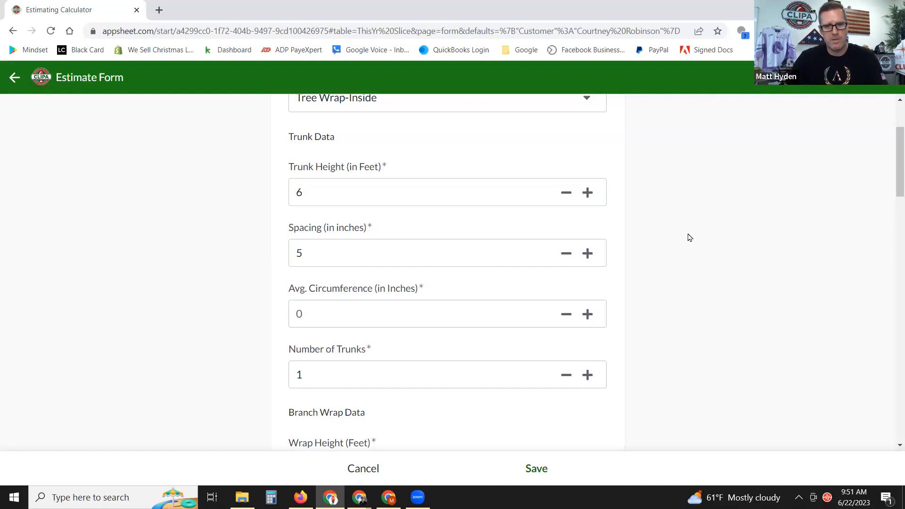
left_click(350, 309)
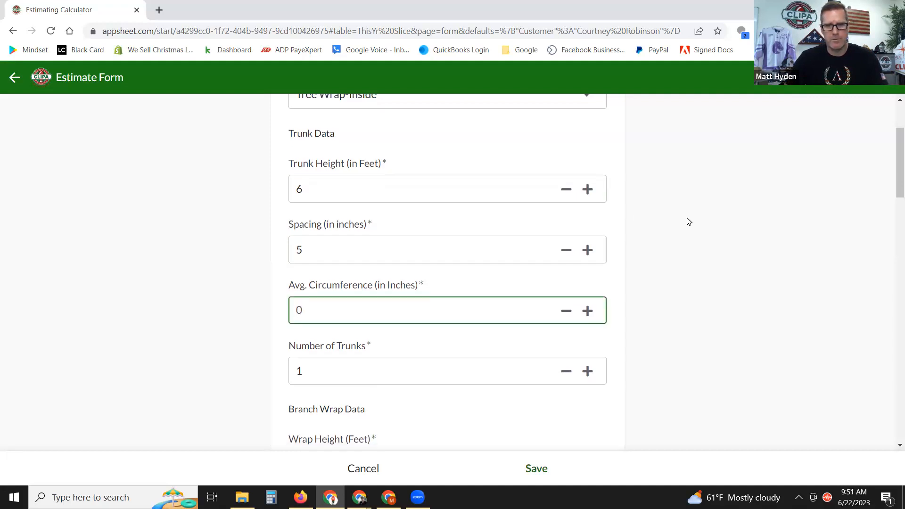
Enter an average circumference of 48 inches and set the number of trunks to 1.
scroll(688, 221, "down", 1)
left_click(652, 254)
left_click(317, 254)
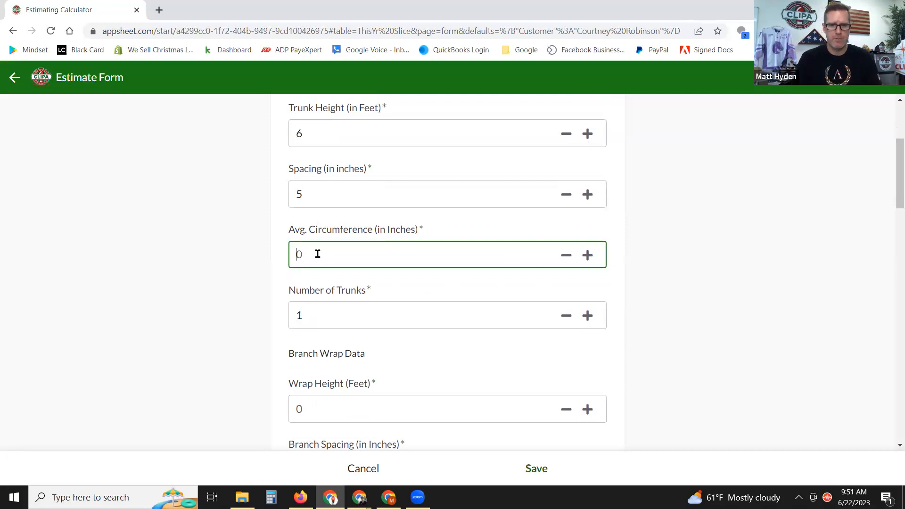
type("48")
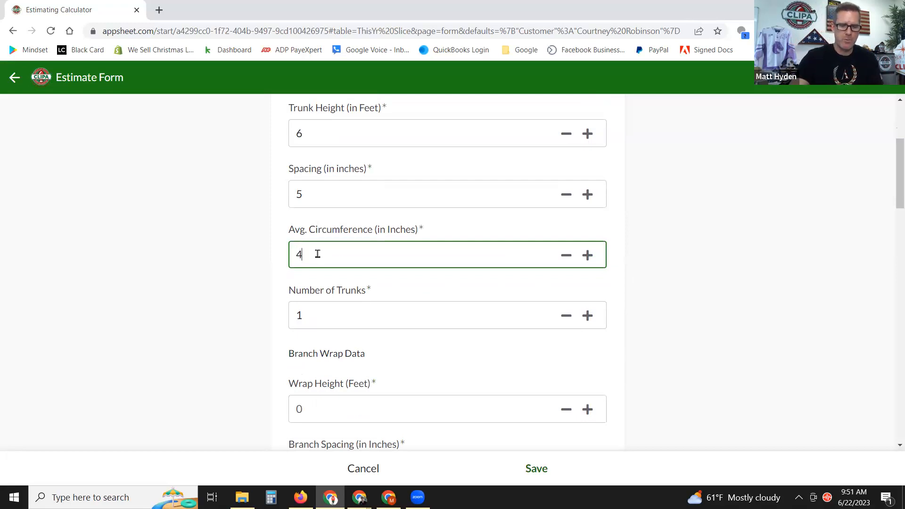
left_click(657, 275)
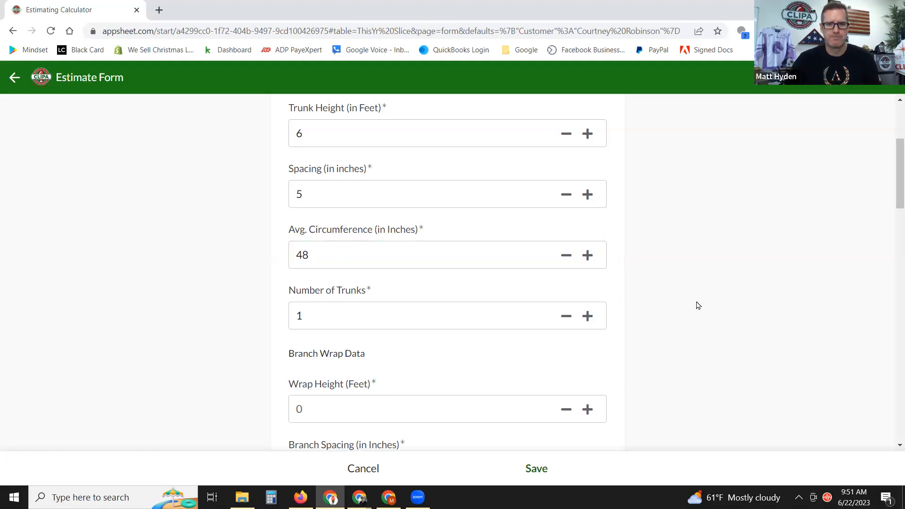
scroll(698, 305, "down", 1)
left_click(374, 254)
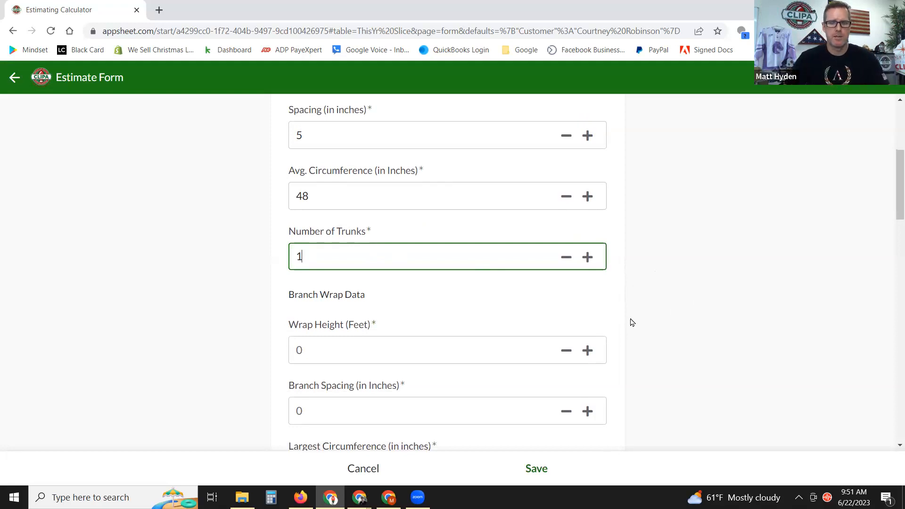
scroll(685, 279, "down", 1)
left_click(697, 246)
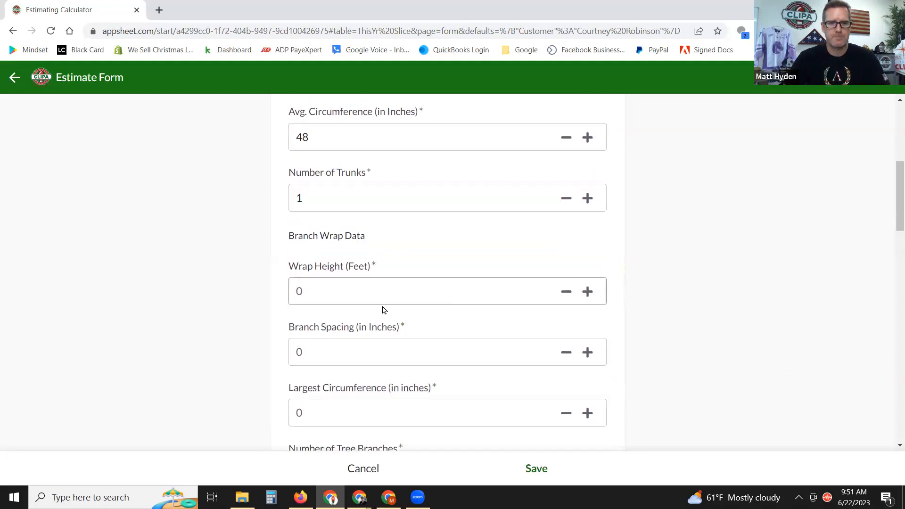
Set the branch wrap height to 8 feet and the branch spacing to 4 inches.
left_click(362, 299)
scroll(689, 272, "down", 1)
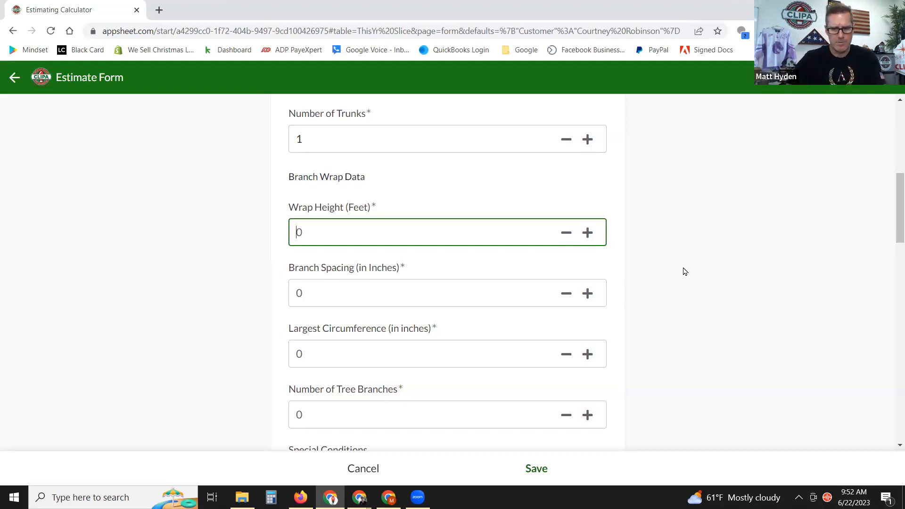
left_click(685, 272)
scroll(495, 354, "down", 1)
left_click(355, 234)
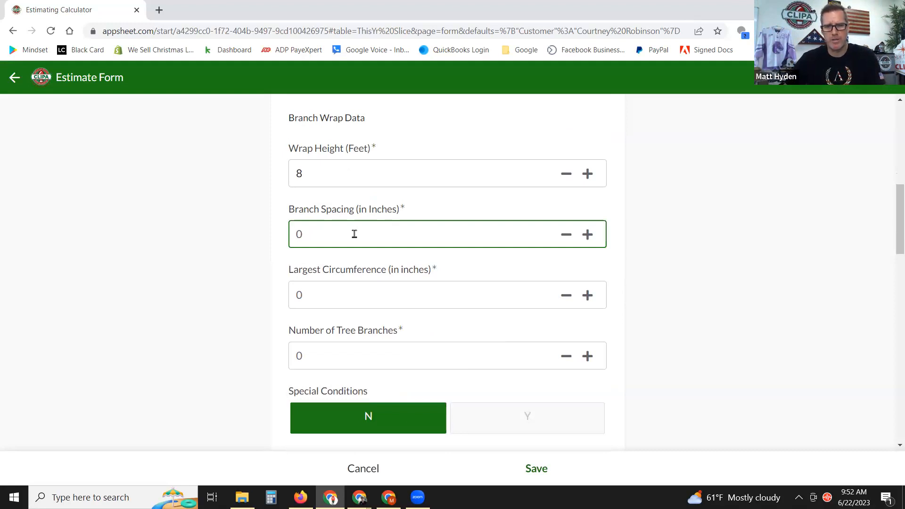
type("4")
Enter 18 inches as the largest circumference and 6 tree branches.
scroll(511, 236, "down", 2)
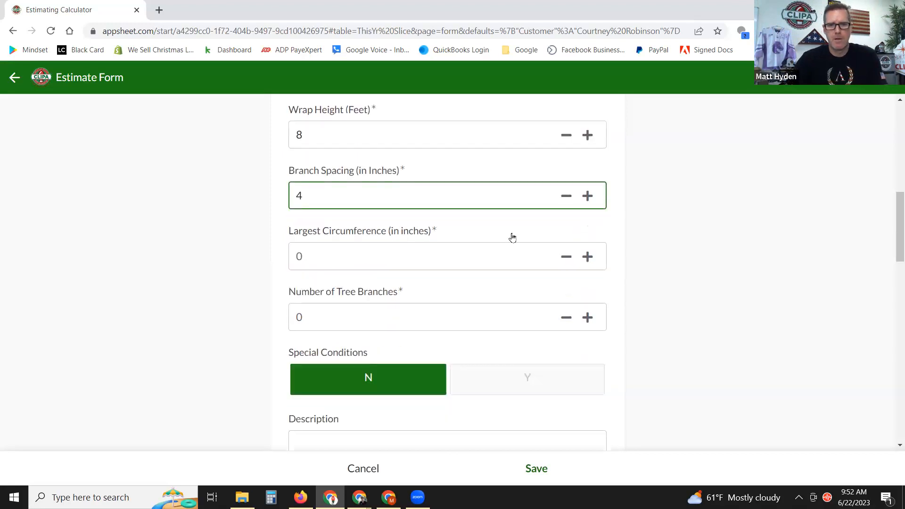
left_click(317, 242)
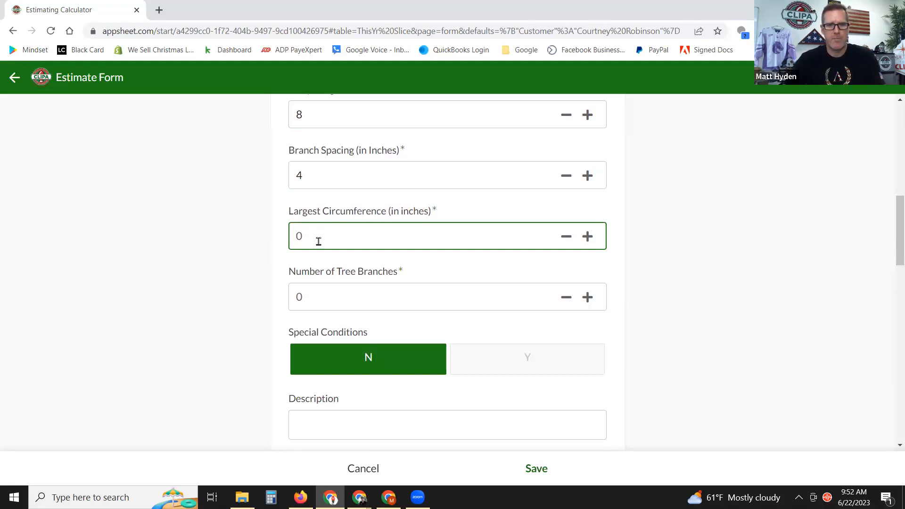
type("18")
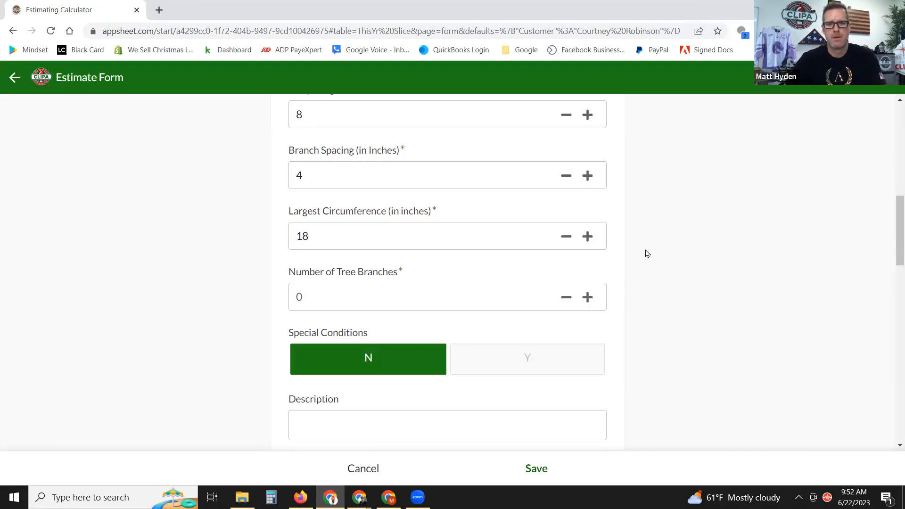
left_click(349, 302)
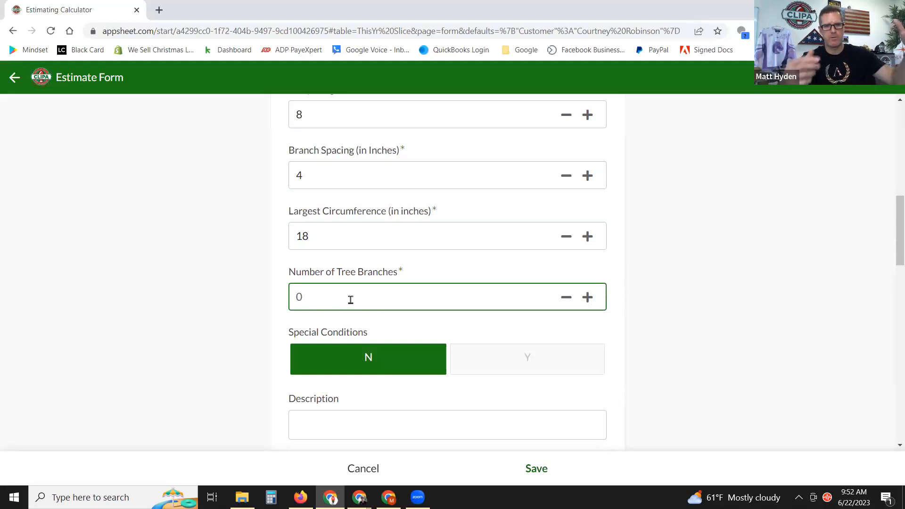
type("6")
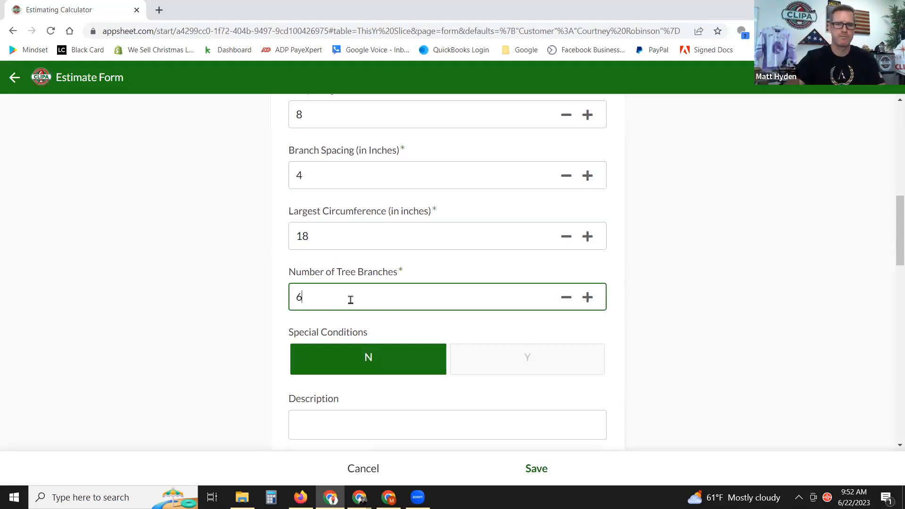
left_click(711, 155)
scroll(684, 195, "down", 3)
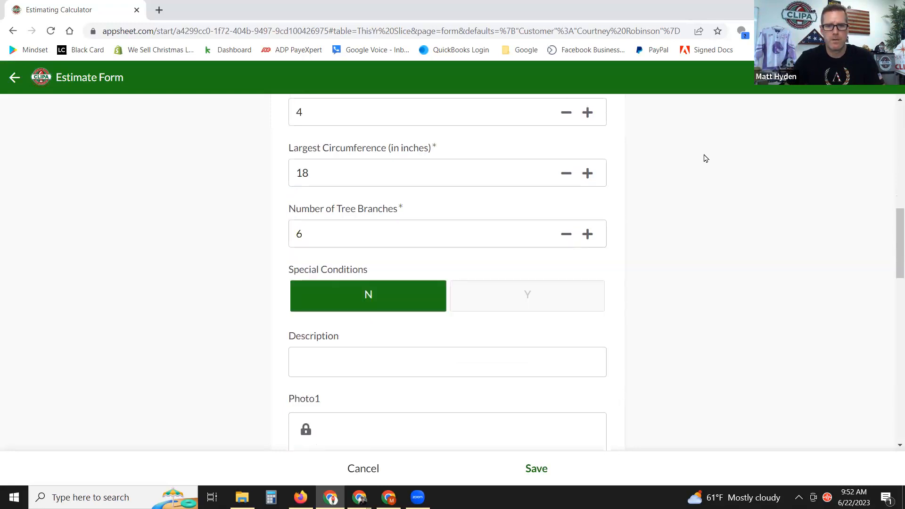
left_click(512, 243)
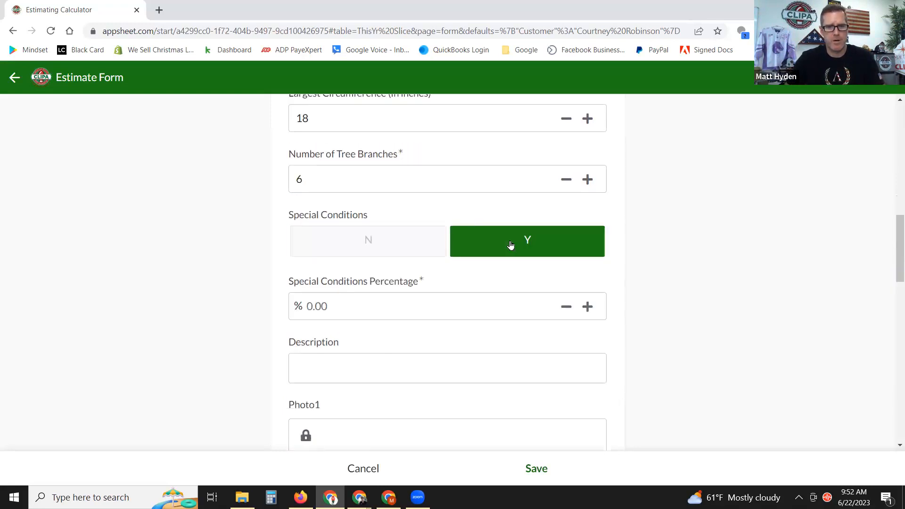
left_click(374, 242)
scroll(622, 220, "down", 5)
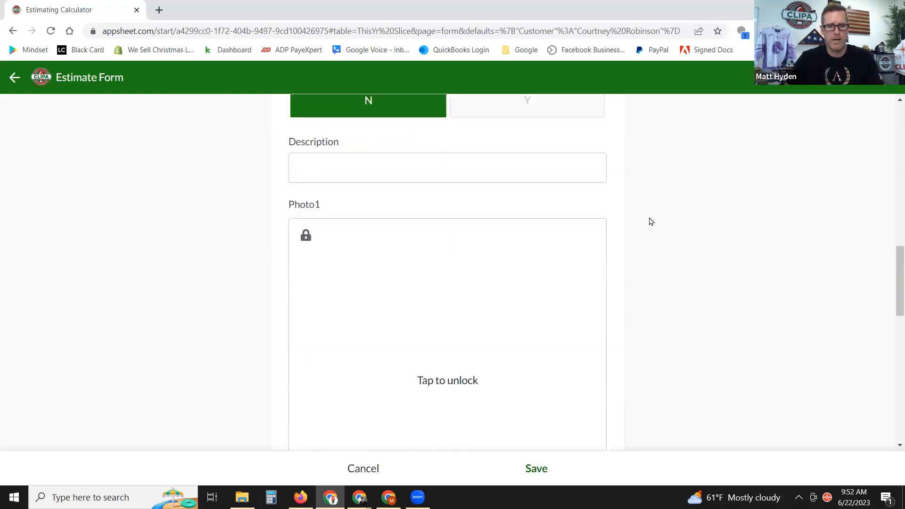
scroll(661, 216, "down", 2)
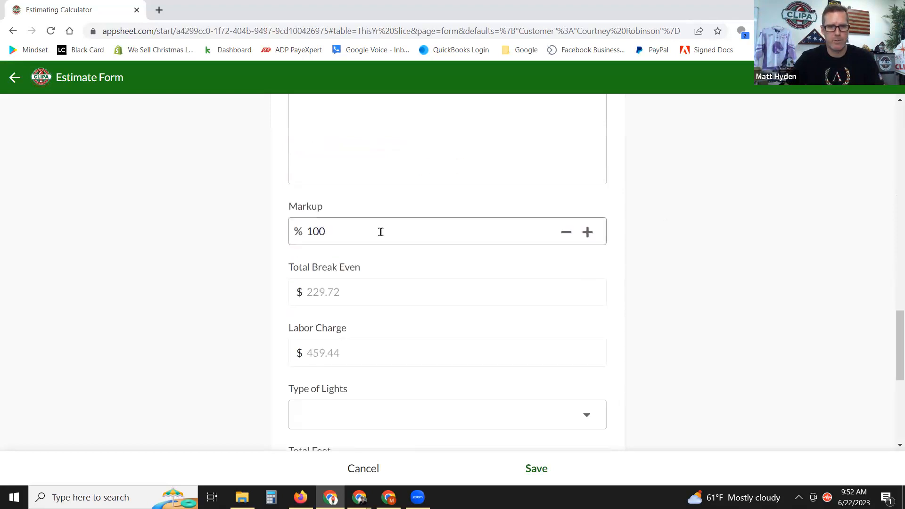
scroll(674, 203, "up", 8)
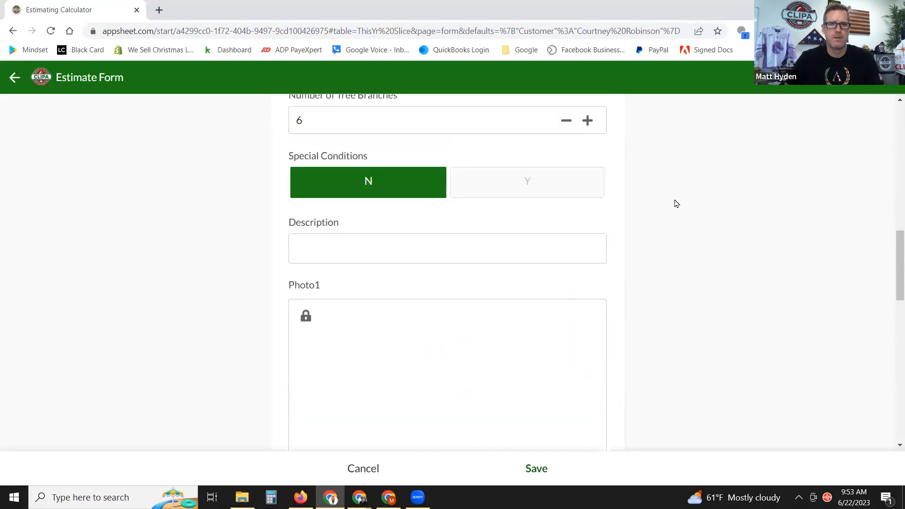
scroll(674, 203, "up", 3)
left_click(370, 357)
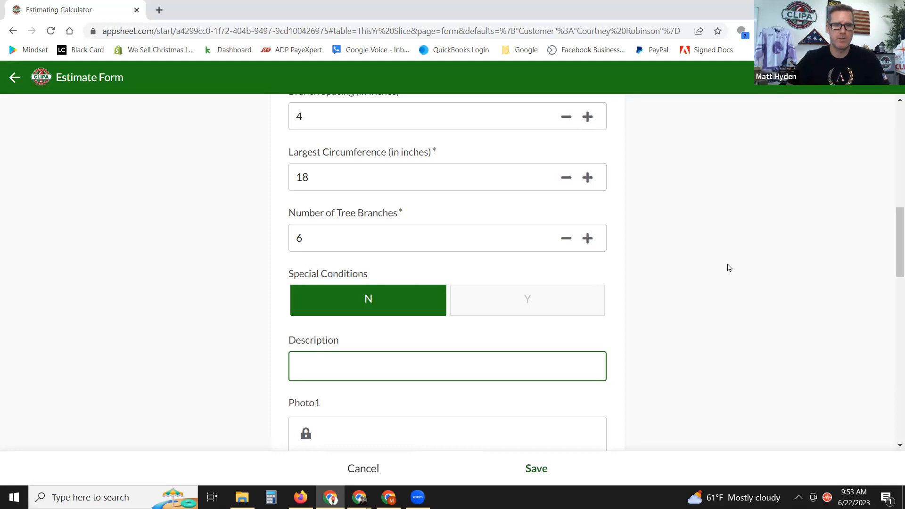
scroll(720, 247, "up", 7)
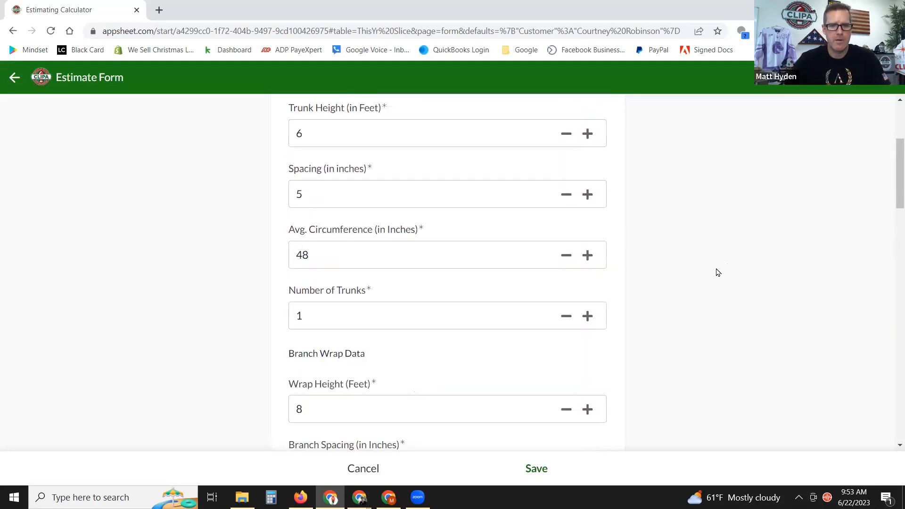
scroll(716, 269, "down", 1)
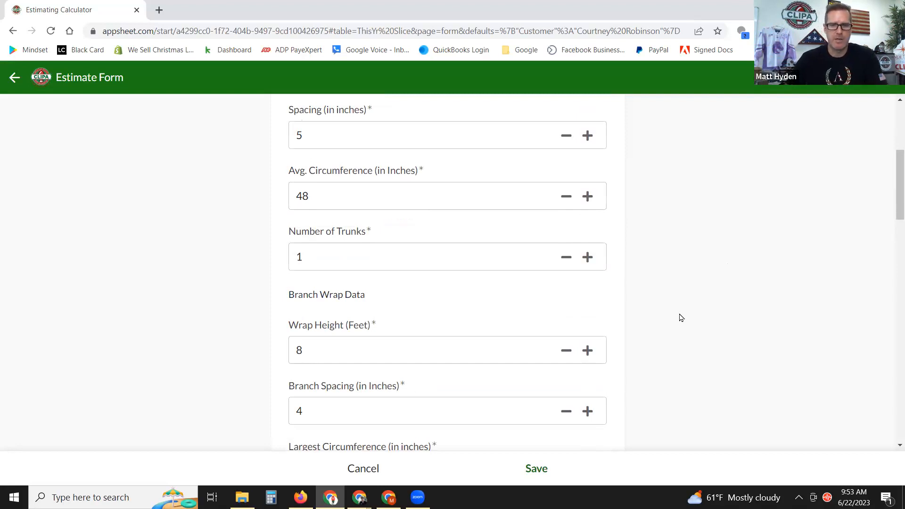
scroll(681, 318, "down", 1)
scroll(678, 336, "down", 5)
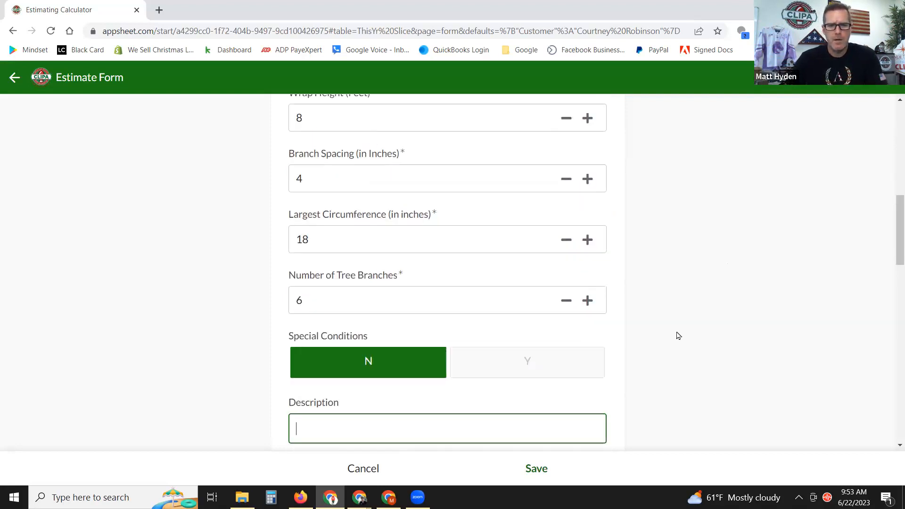
scroll(678, 336, "down", 3)
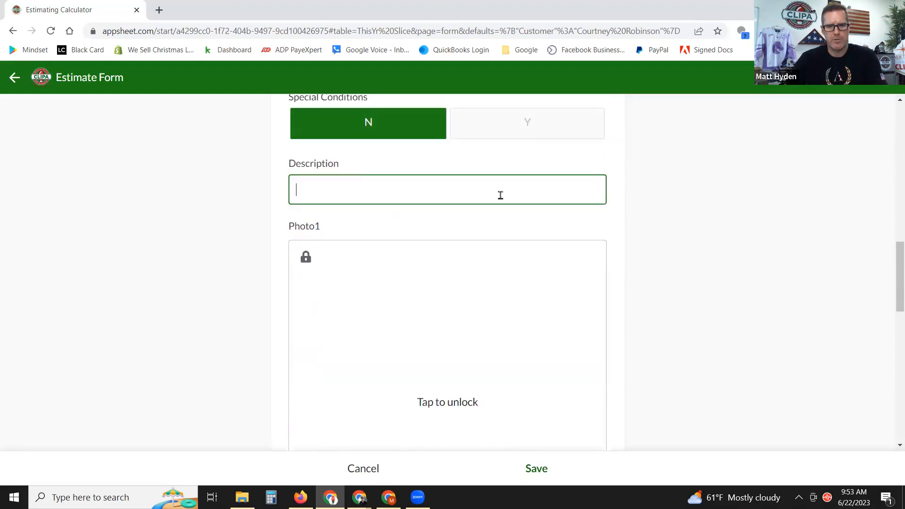
scroll(717, 315, "down", 1)
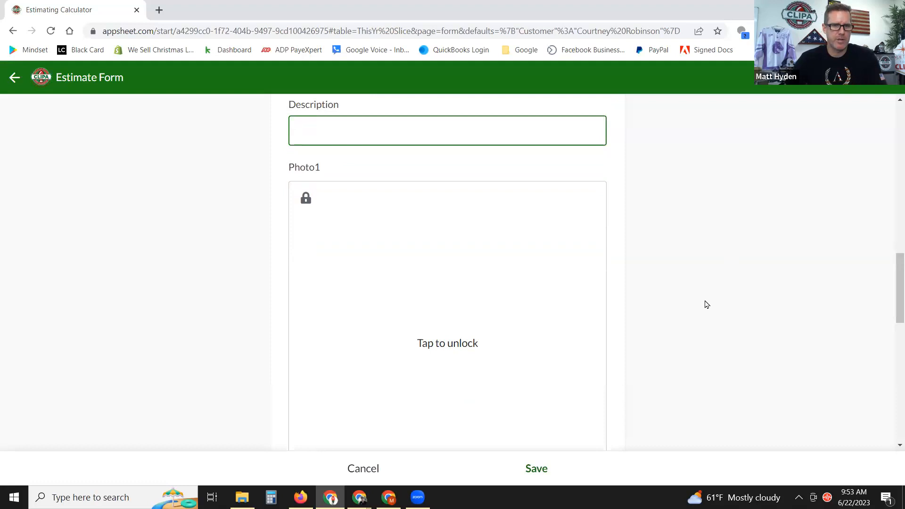
scroll(687, 293, "down", 1)
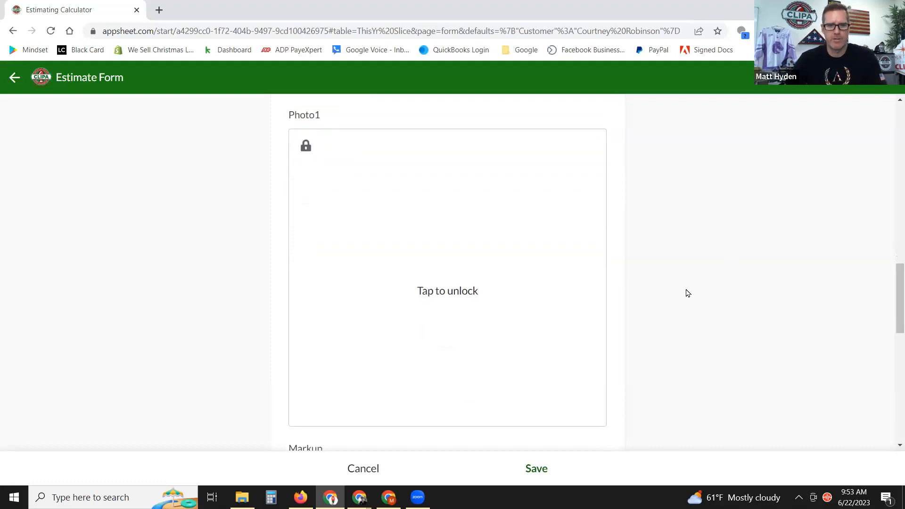
left_click(484, 282)
Open the Photo1 image chooser and scroll through the CLIPA Tree Inside Wrap data guide.
left_click(587, 398)
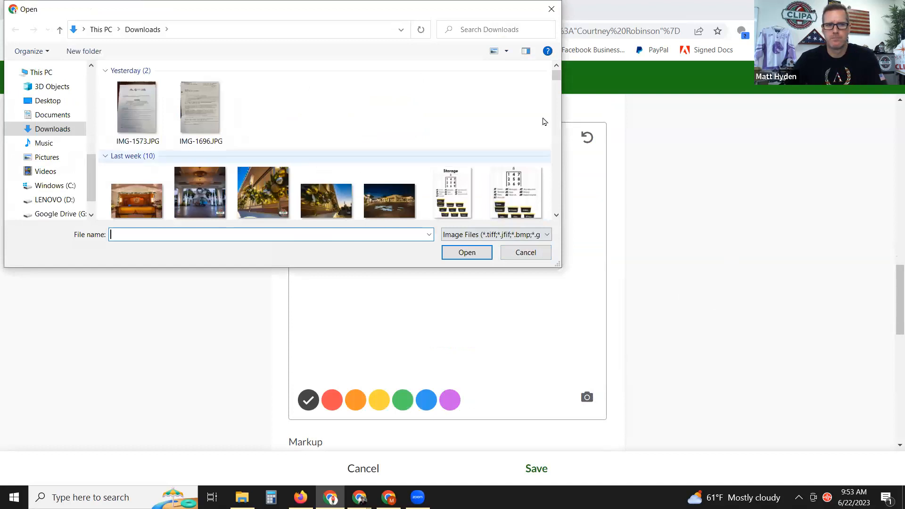
scroll(461, 132, "down", 3)
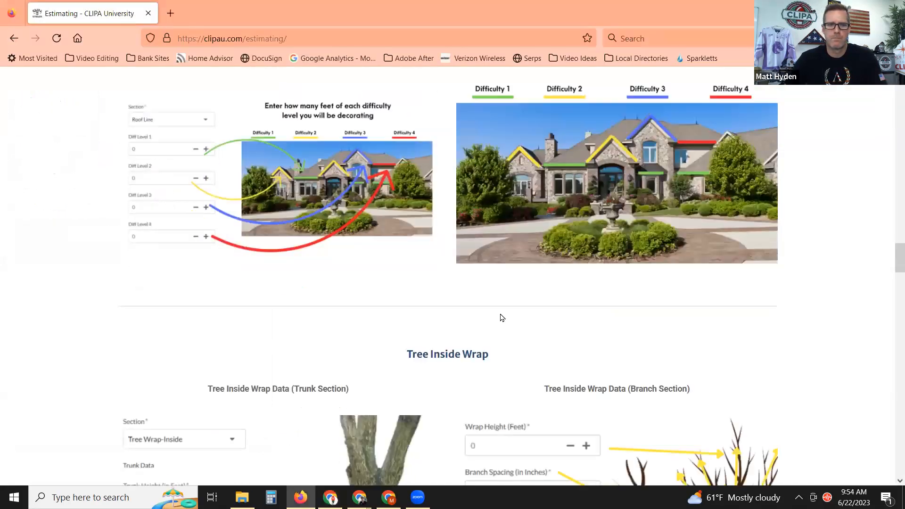
scroll(499, 317, "down", 3)
scroll(534, 304, "down", 3)
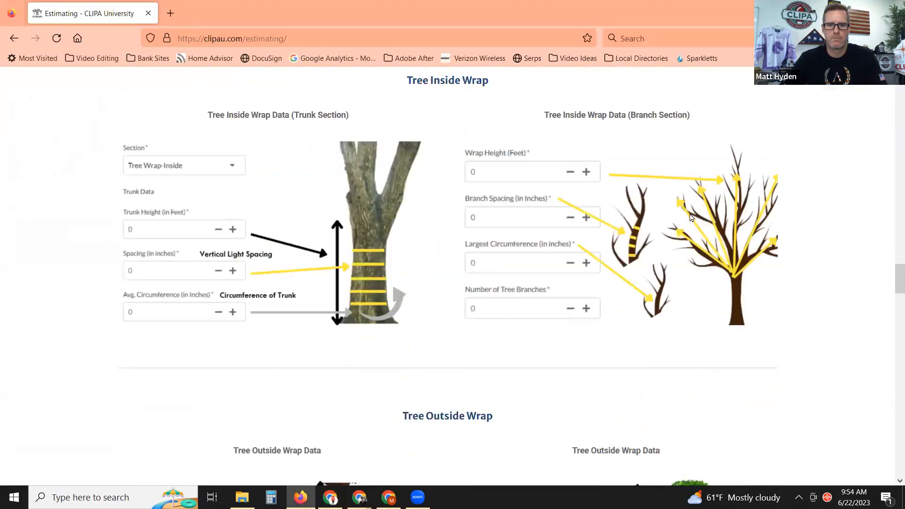
Save the branch-wrap tree diagram to Downloads as Estimating-App-Photos-for-website-2.png.
scroll(660, 259, "down", 1)
scroll(660, 259, "down", 5)
scroll(659, 259, "up", 5)
right_click(707, 157)
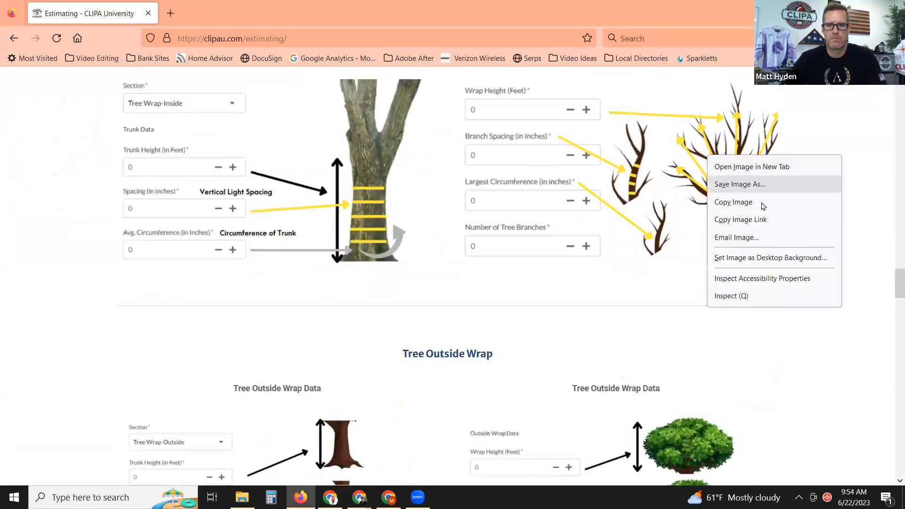
left_click(741, 185)
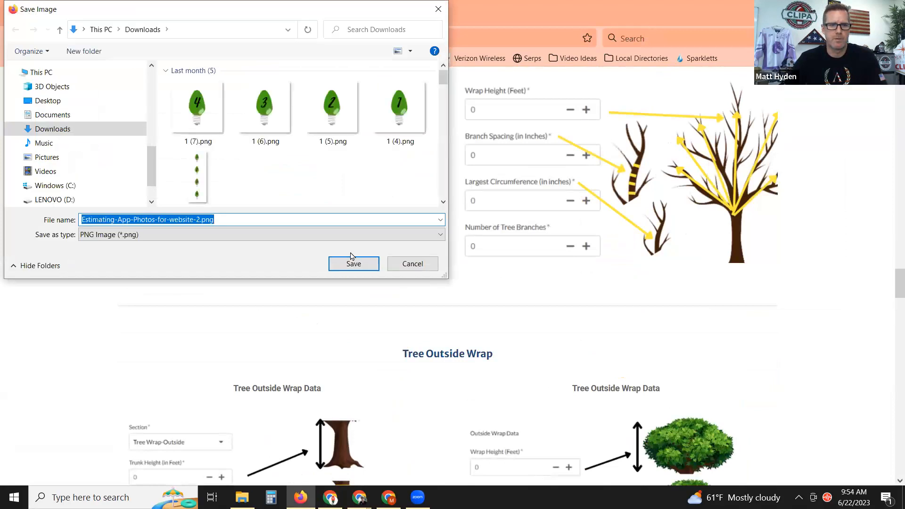
left_click(349, 264)
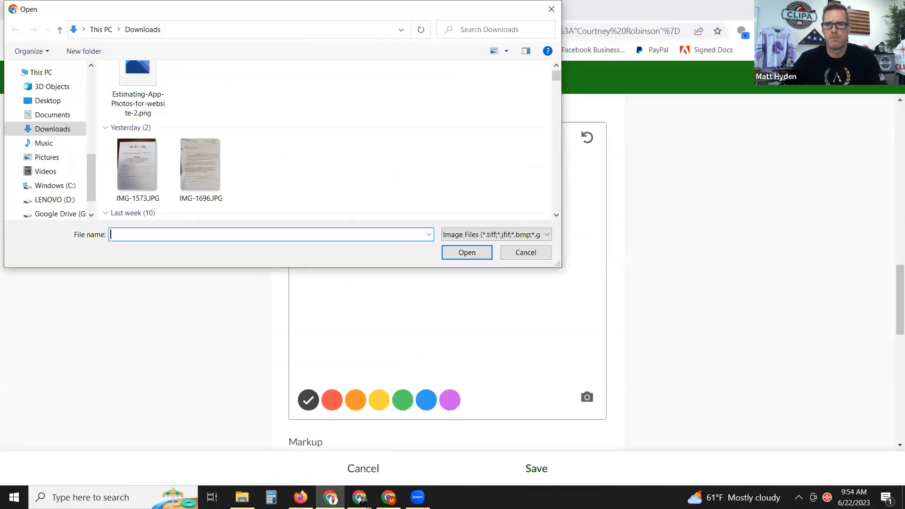
Load Estimating-App-Photos-for-website-2.png into Photo1 and trace a yellow line across the tree's branches.
double_click(136, 78)
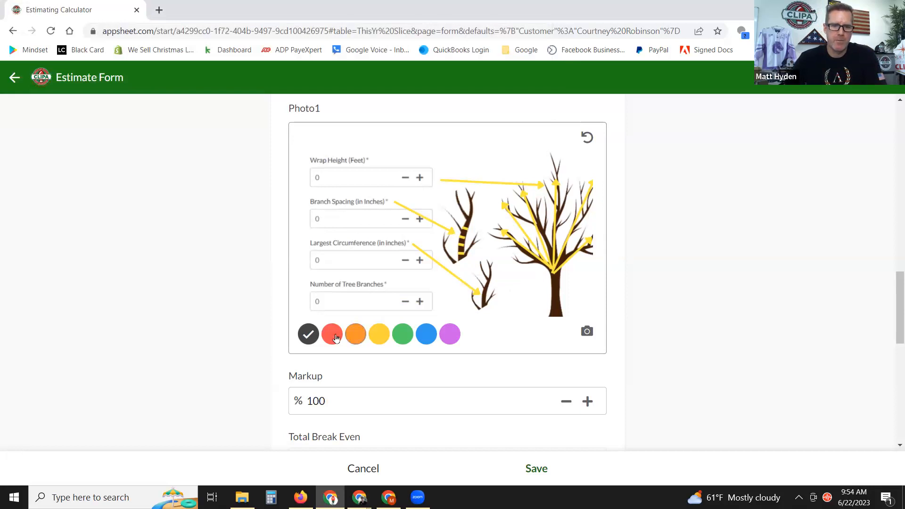
left_click(378, 335)
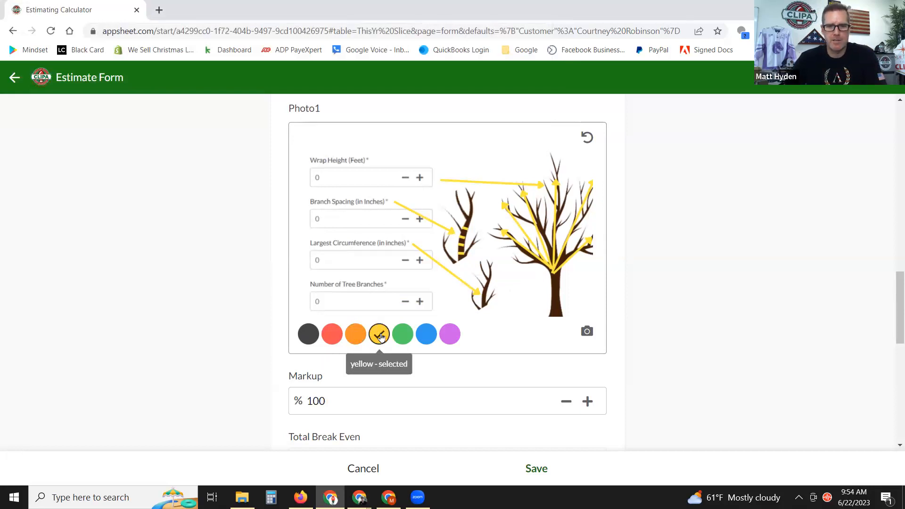
mouse_move(493, 236)
left_mouse_down()
mouse_move(504, 202)
mouse_move(562, 168)
mouse_move(588, 180)
mouse_move(601, 202)
mouse_move(590, 233)
left_mouse_up()
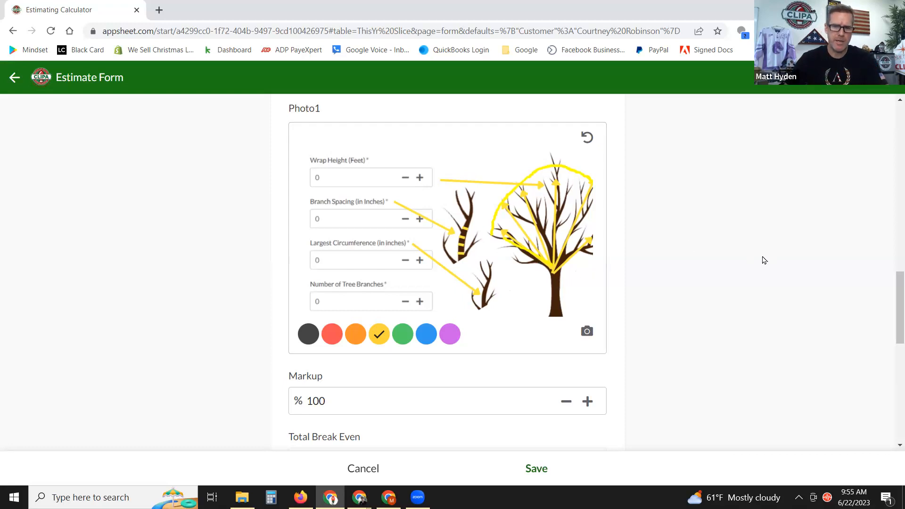
scroll(729, 279, "down", 1)
scroll(686, 267, "down", 3)
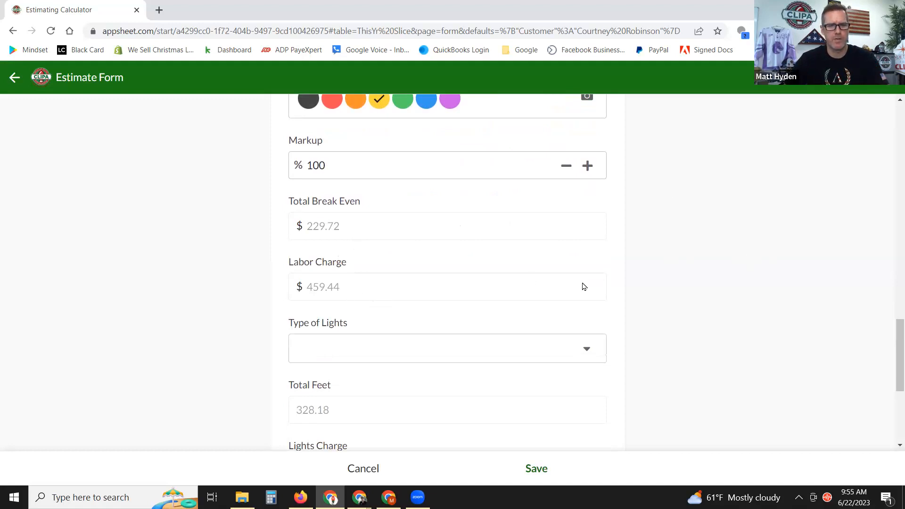
scroll(741, 264, "down", 1)
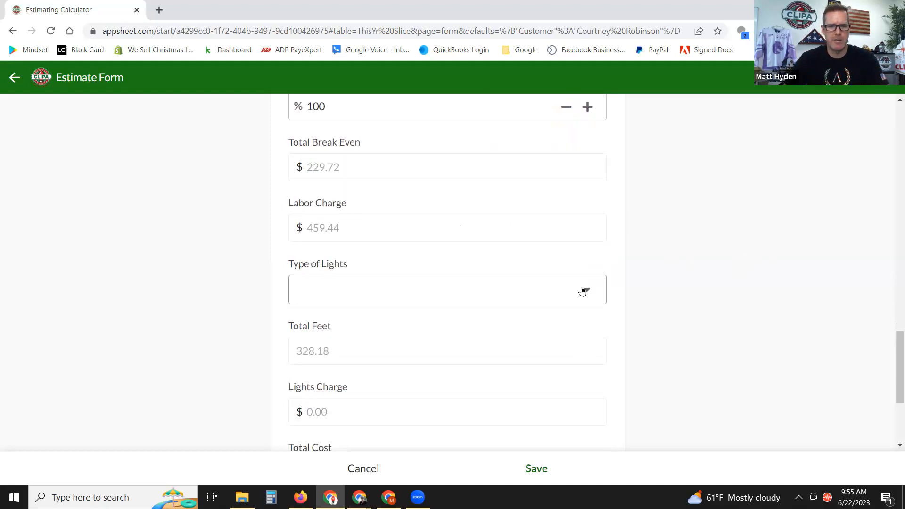
Choose Mini Lights as the light type and check the $161.00 lights charge and $620.44 total.
left_click(583, 291)
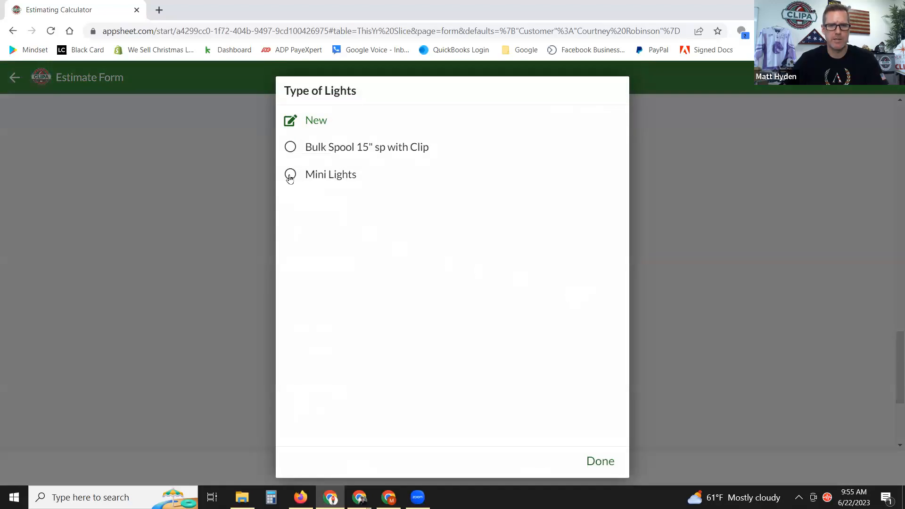
left_click(290, 175)
scroll(659, 234, "down", 2)
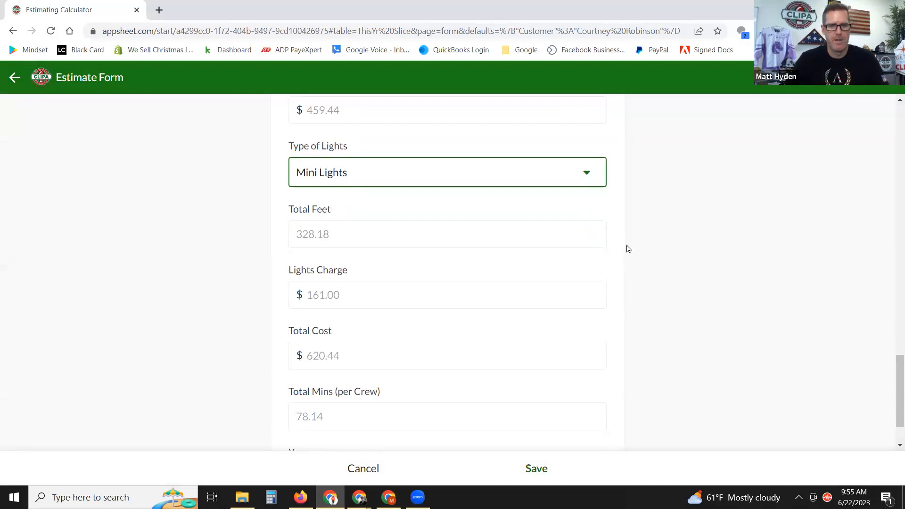
scroll(646, 250, "down", 2)
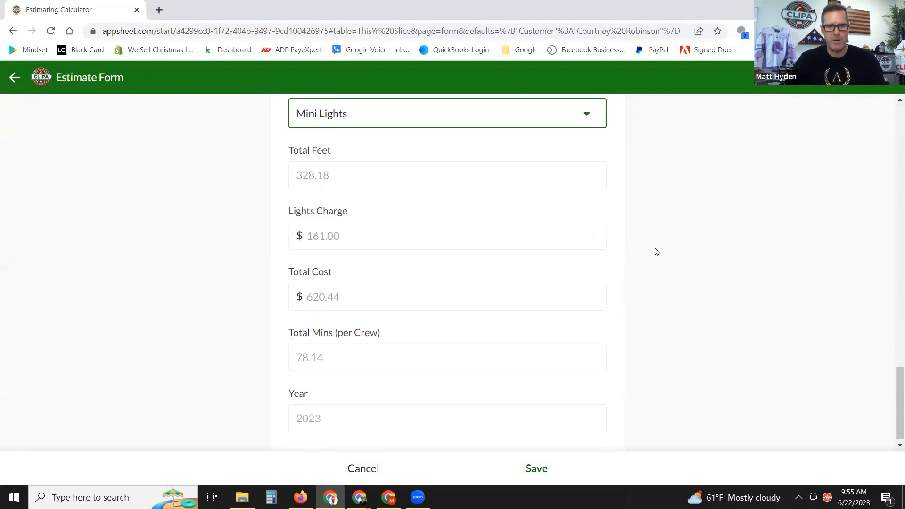
double_click(345, 241)
left_click(362, 236)
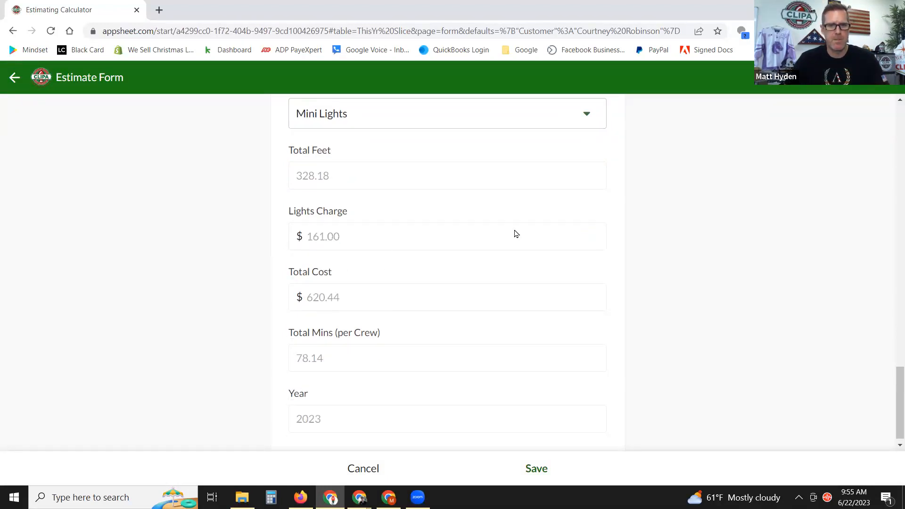
scroll(425, 280, "down", 1)
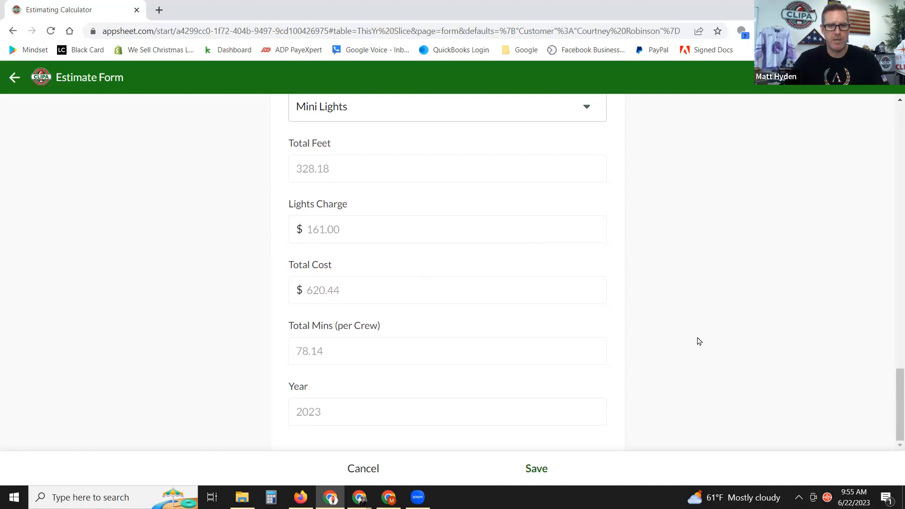
Save the Tree Wrap-Inside estimate and review the Summary showing Roof Line and Tree Wrap-Inside totaling $1,421.35.
left_click(532, 468)
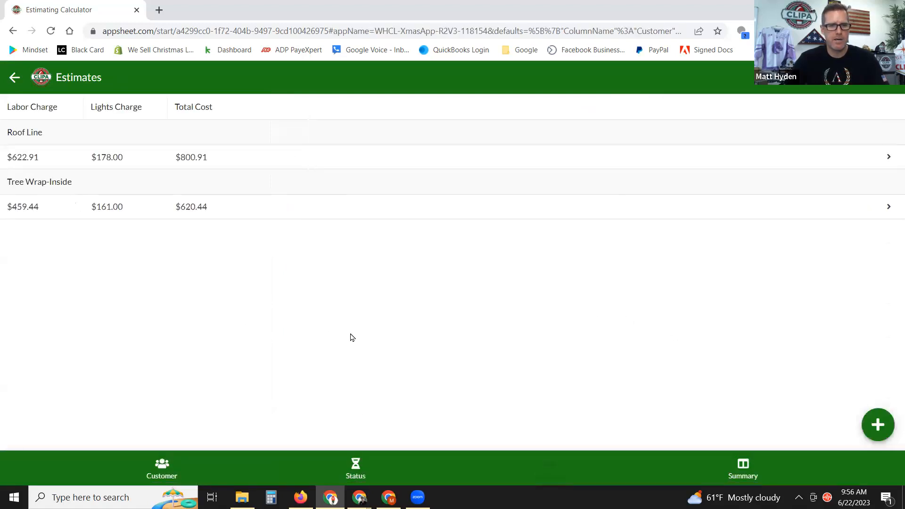
left_click(745, 471)
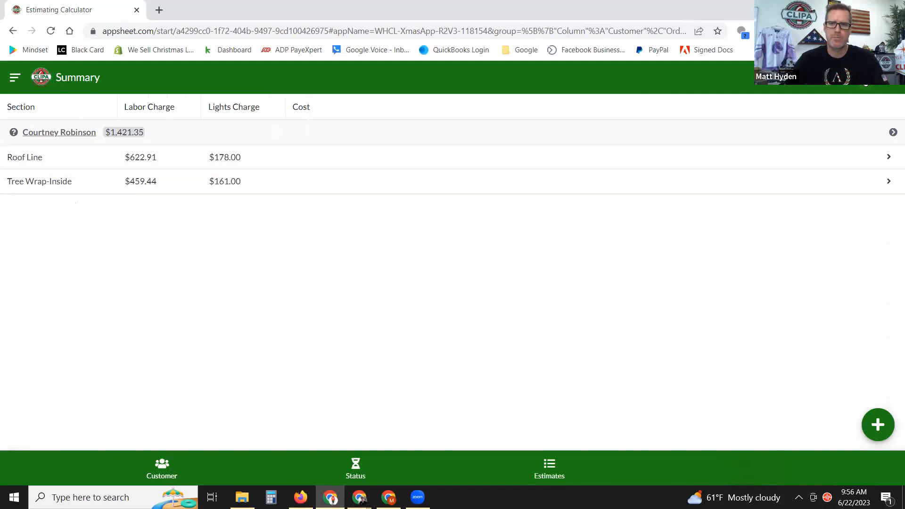
left_click(865, 83)
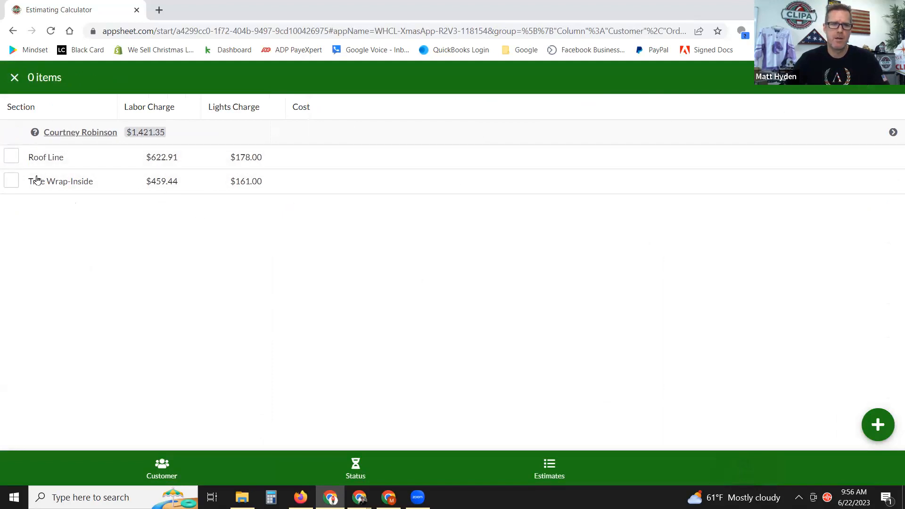
left_click(13, 185)
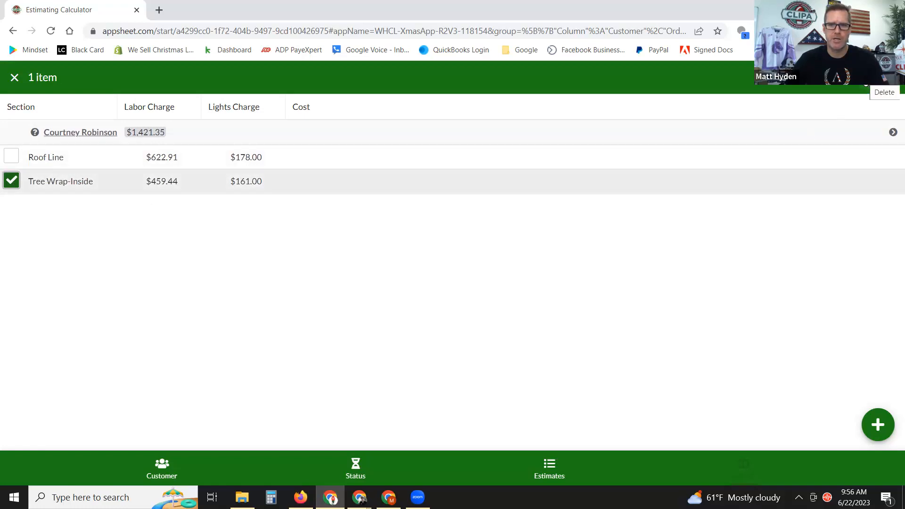
left_click(22, 188)
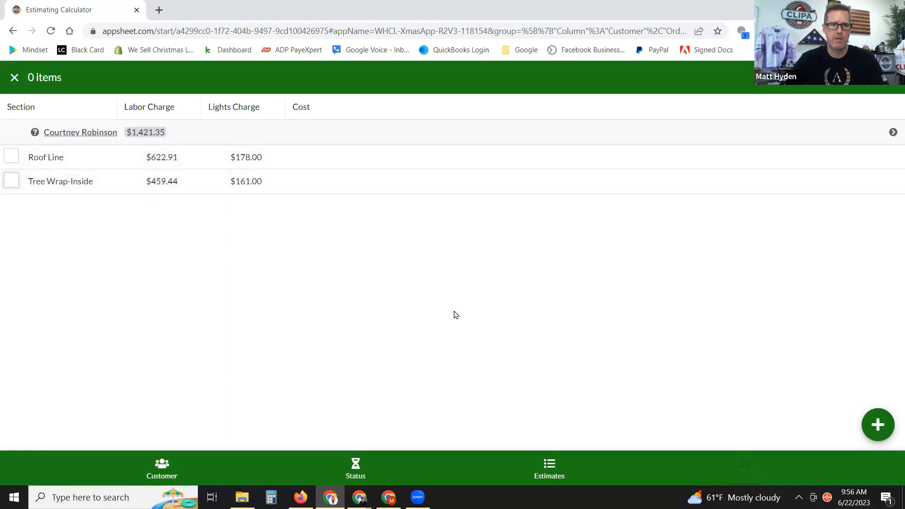
left_click(14, 77)
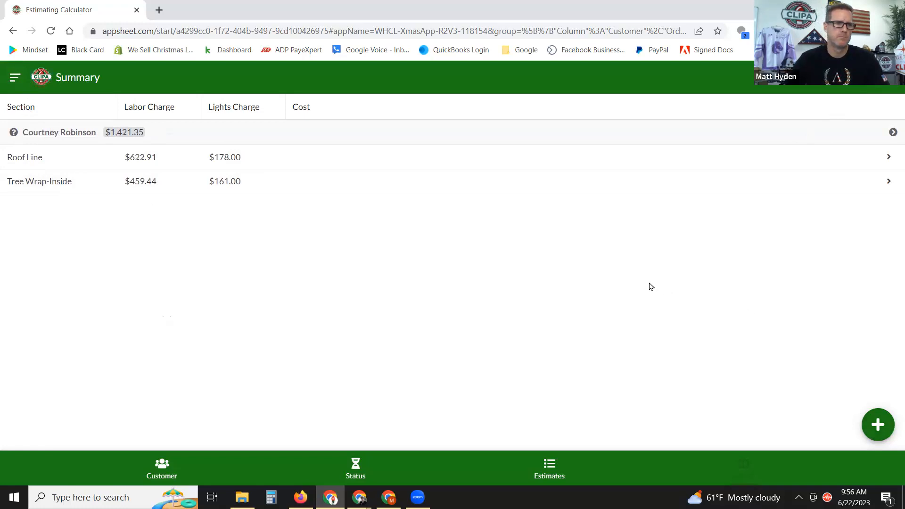
Start a new estimate for the customer with Columns & Pillars as its section.
left_click(878, 426)
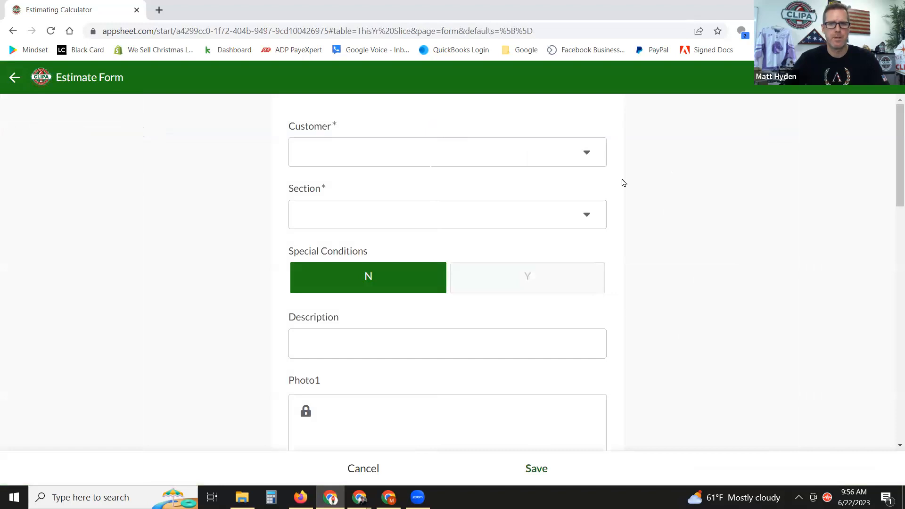
left_click(582, 149)
left_click(358, 152)
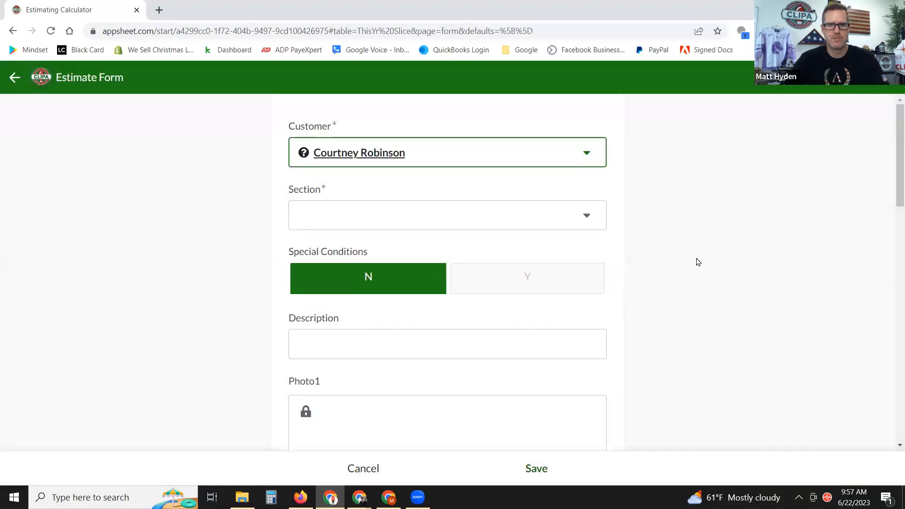
left_click(582, 210)
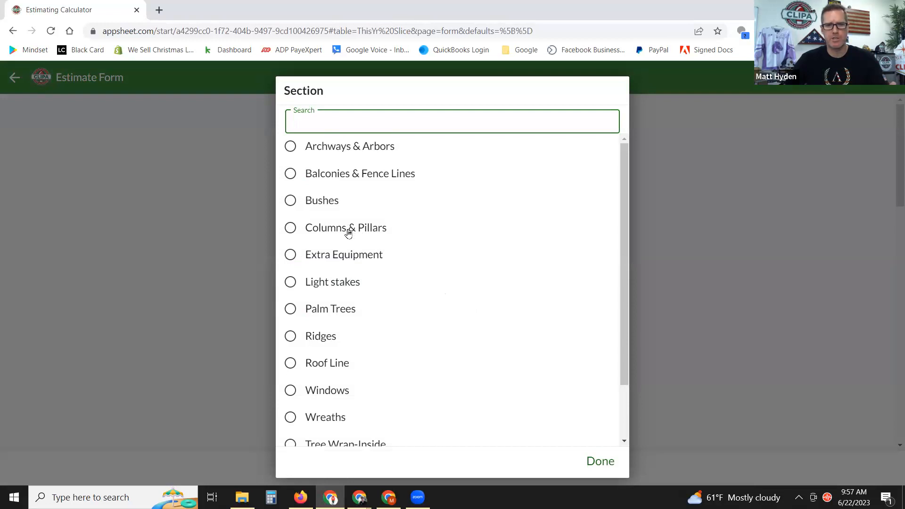
left_click(291, 228)
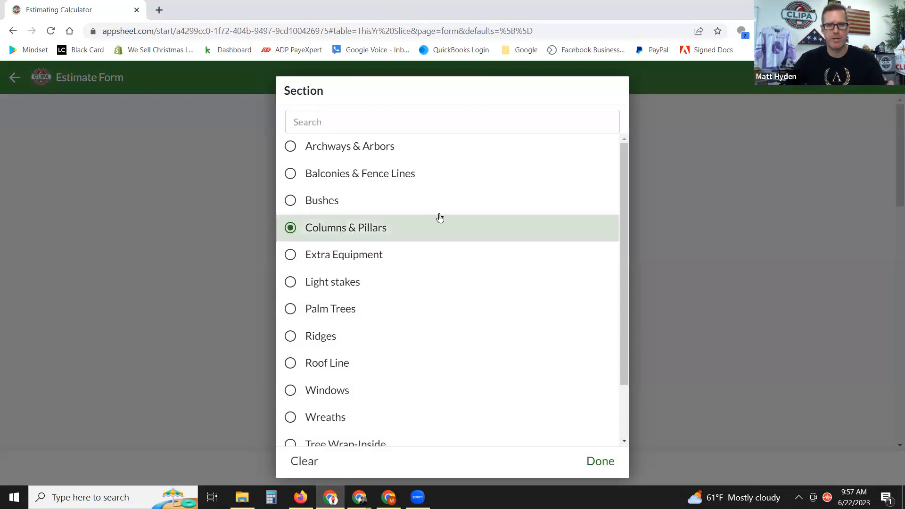
Change the new estimate's section from Columns & Pillars to Bushes.
scroll(658, 217, "down", 1)
scroll(665, 215, "down", 1)
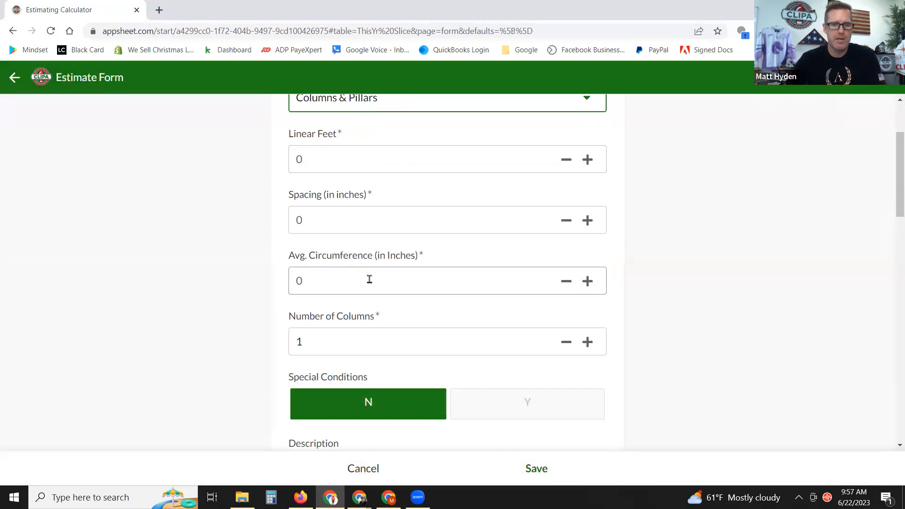
scroll(433, 285, "down", 2)
scroll(536, 283, "down", 7)
scroll(543, 293, "down", 2)
scroll(552, 309, "up", 12)
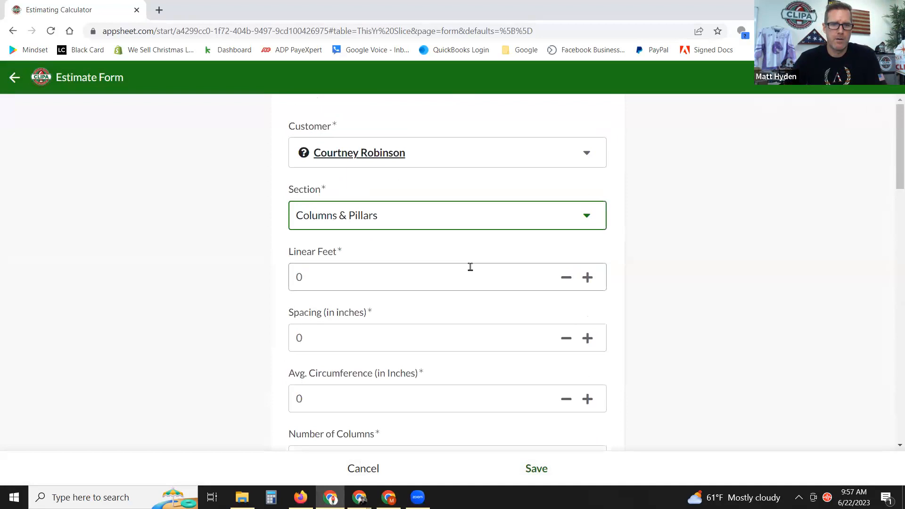
left_click(434, 219)
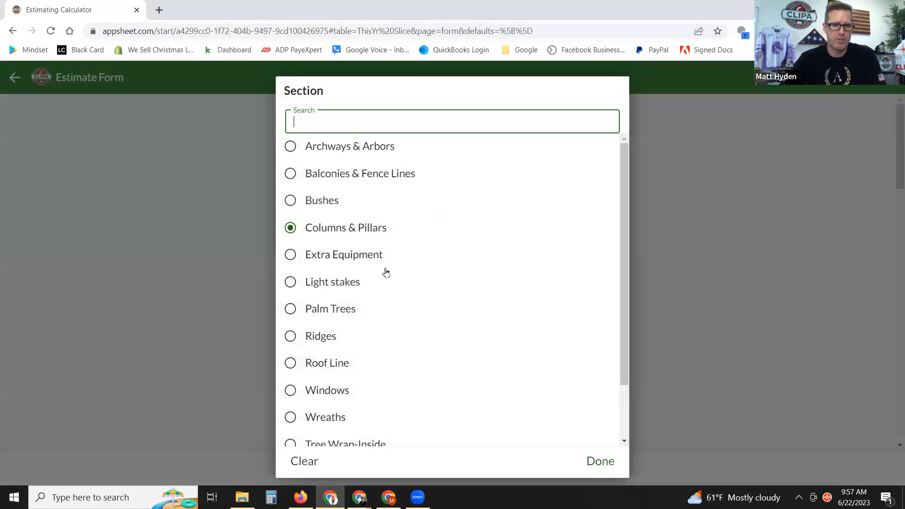
scroll(346, 293, "down", 1)
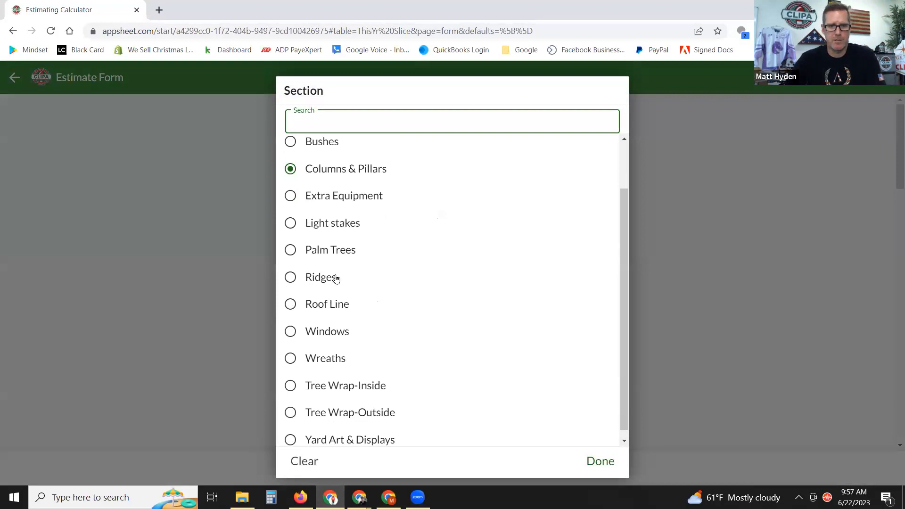
left_click(292, 144)
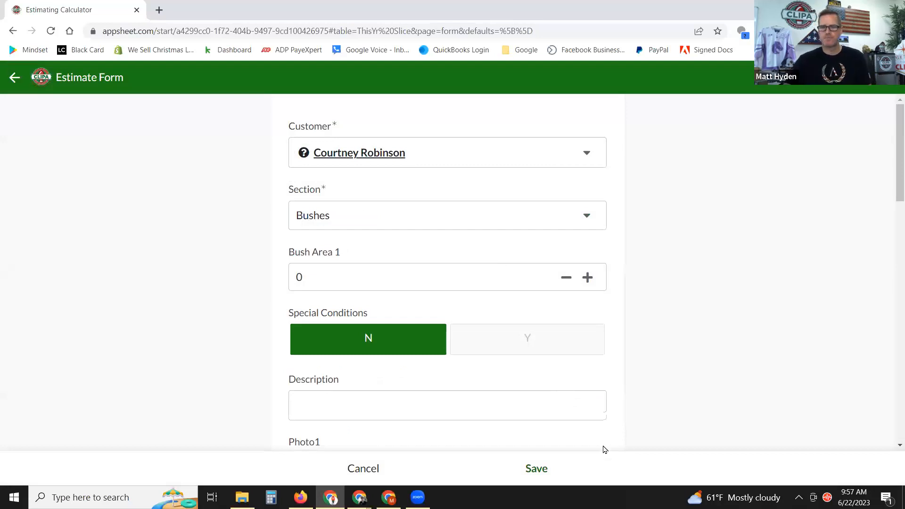
key("alt+Tab")
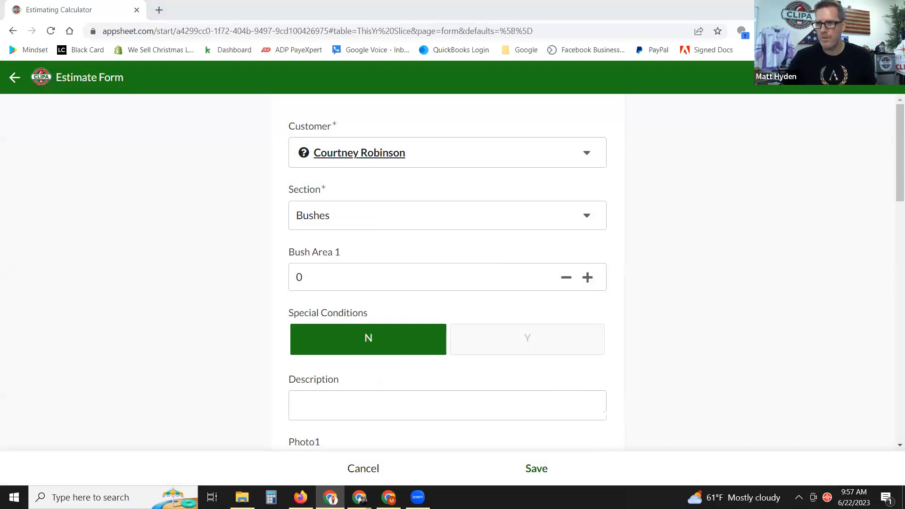
scroll(583, 357, "down", 2)
scroll(583, 357, "down", 10)
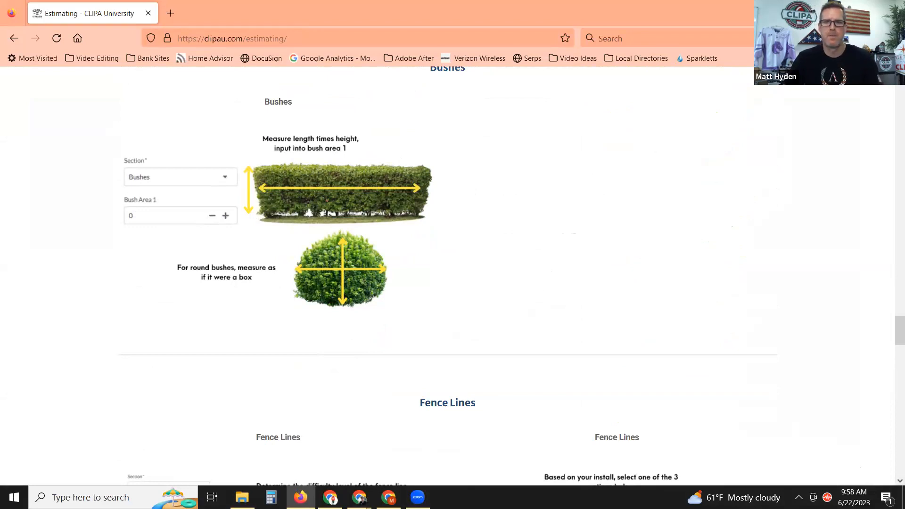
key("alt+Tab")
left_click(313, 283)
Enter 80 in Bush Areas 1 and 2, then clear Bush Area 2 and change Bush Area 1 to 320.
type("80")
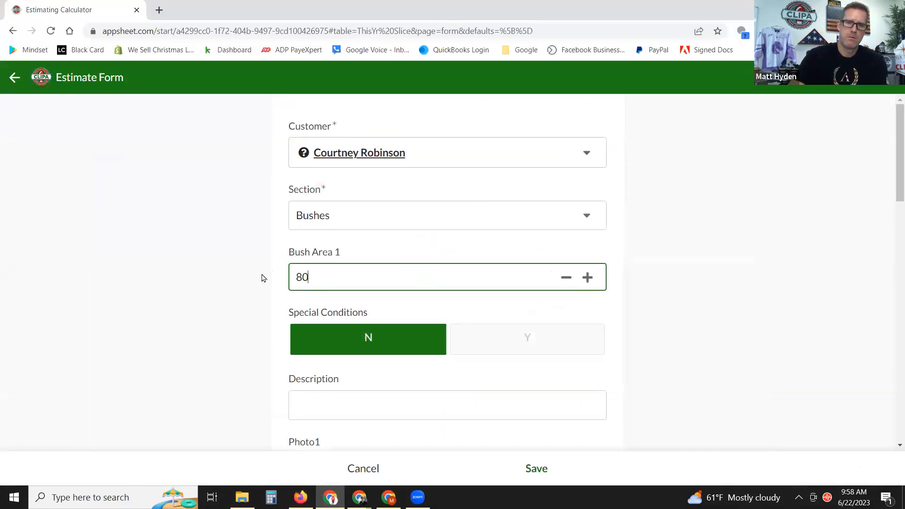
left_click(662, 214)
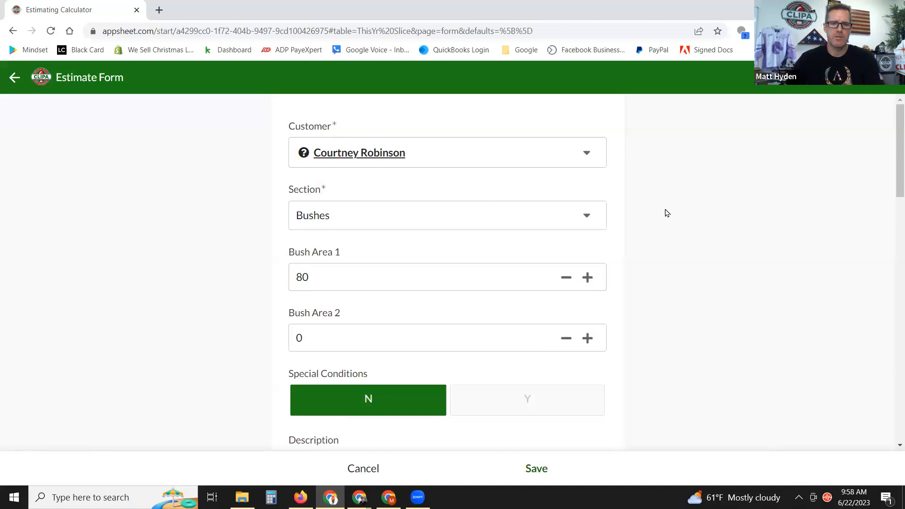
scroll(667, 217, "down", 1)
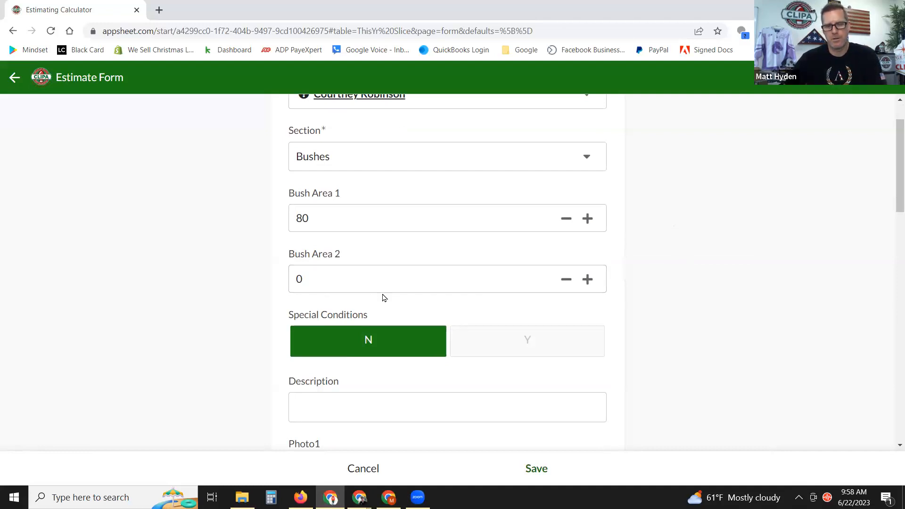
left_click(354, 283)
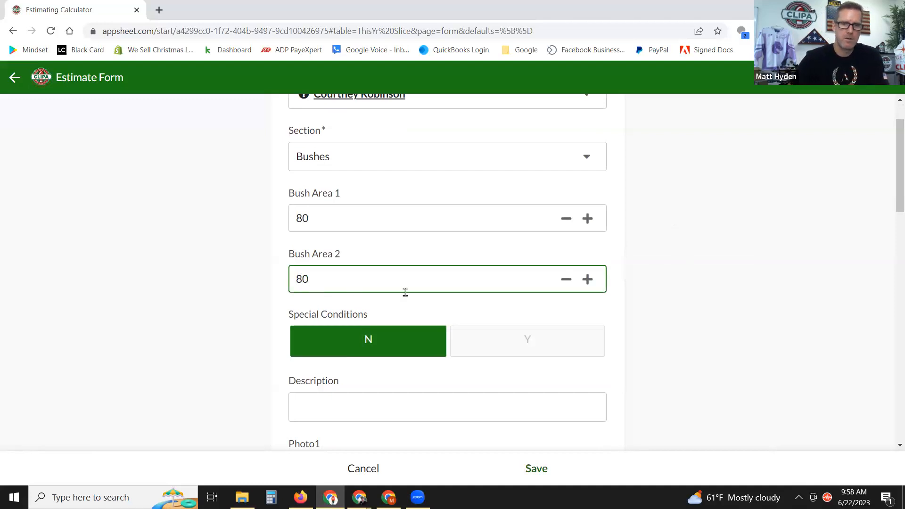
left_click(696, 283)
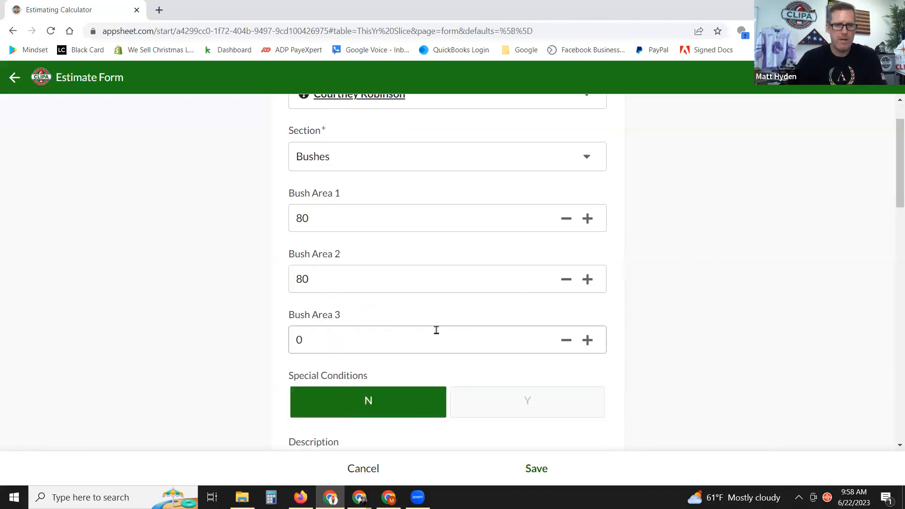
double_click(300, 282)
key("BackSpace")
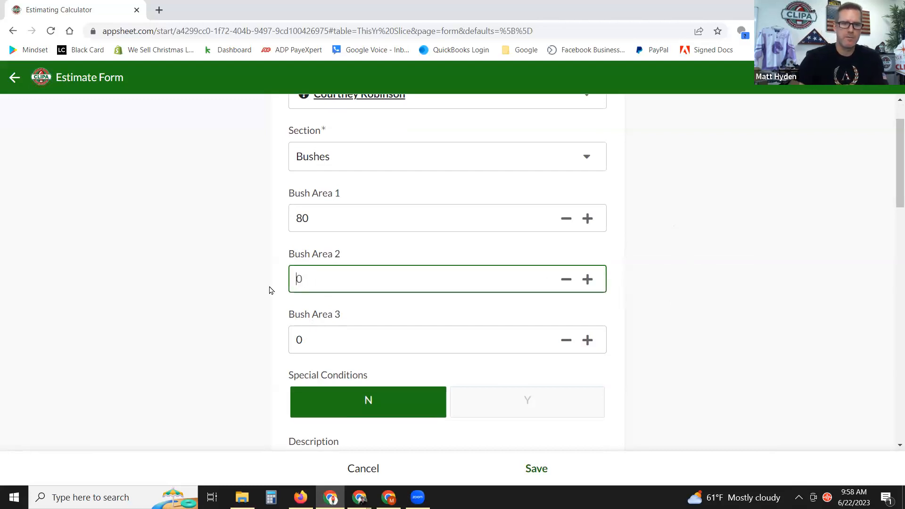
left_click(677, 200)
left_click(332, 214)
type("320")
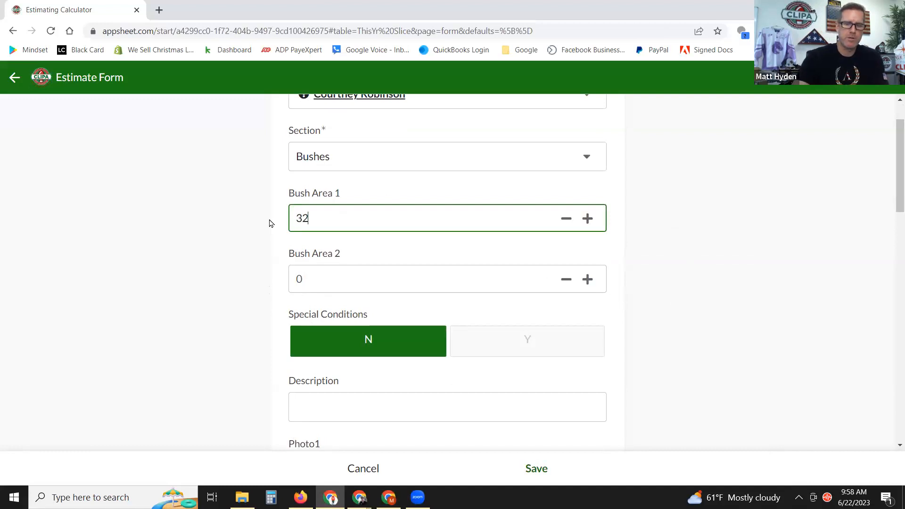
left_click(737, 174)
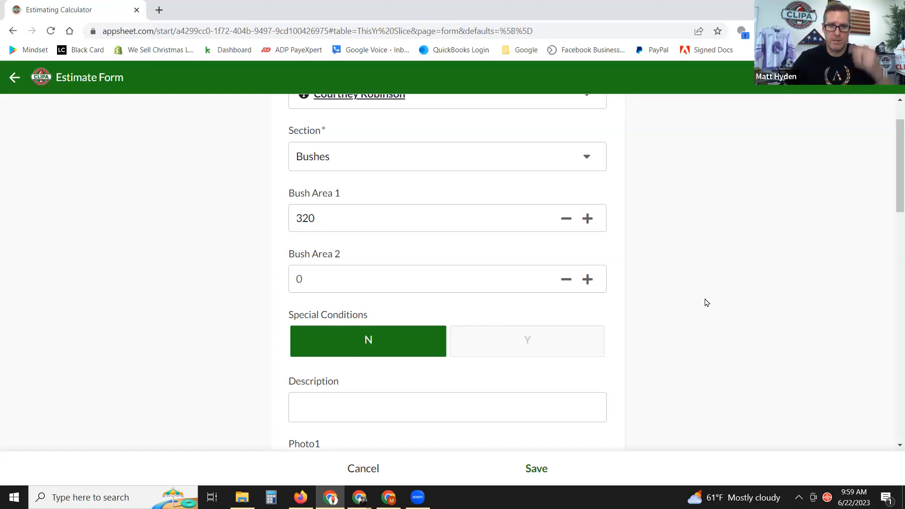
Move down to the empty Description field and the locked Photo1 box.
scroll(698, 311, "down", 1)
scroll(699, 306, "down", 1)
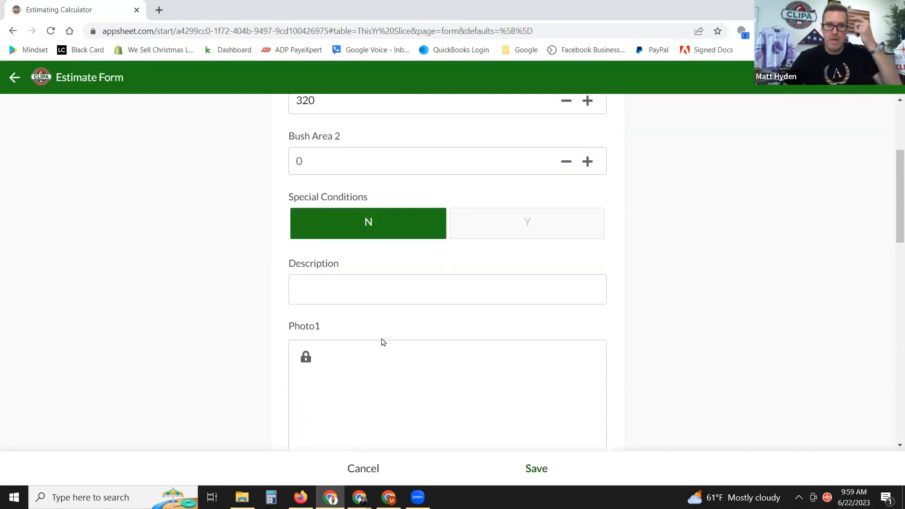
left_click(364, 285)
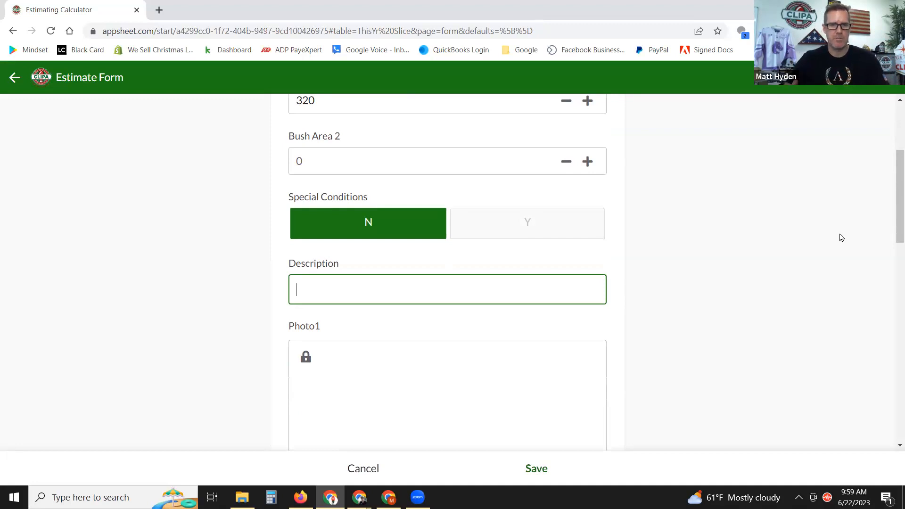
scroll(827, 245, "down", 3)
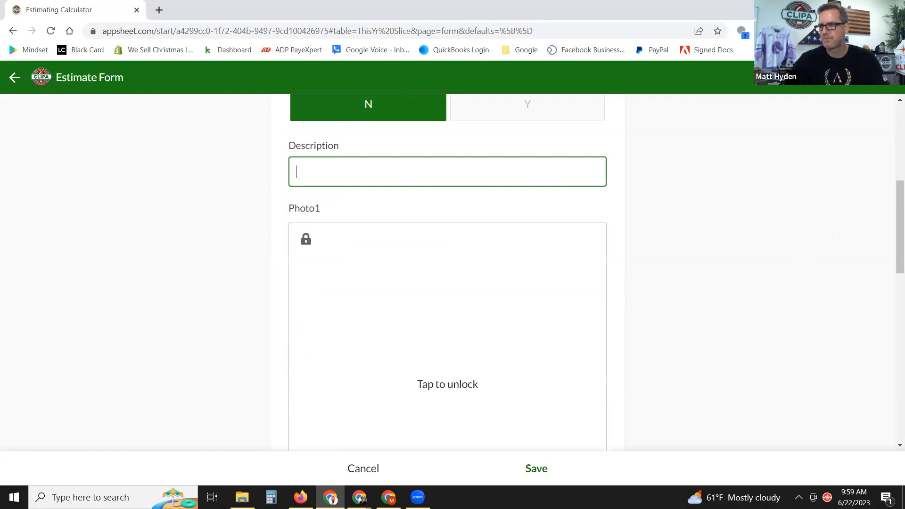
Save the CLIPA bush measurement diagram to Downloads as Estimating-App-Photos-for-website-8.png.
left_click(300, 497)
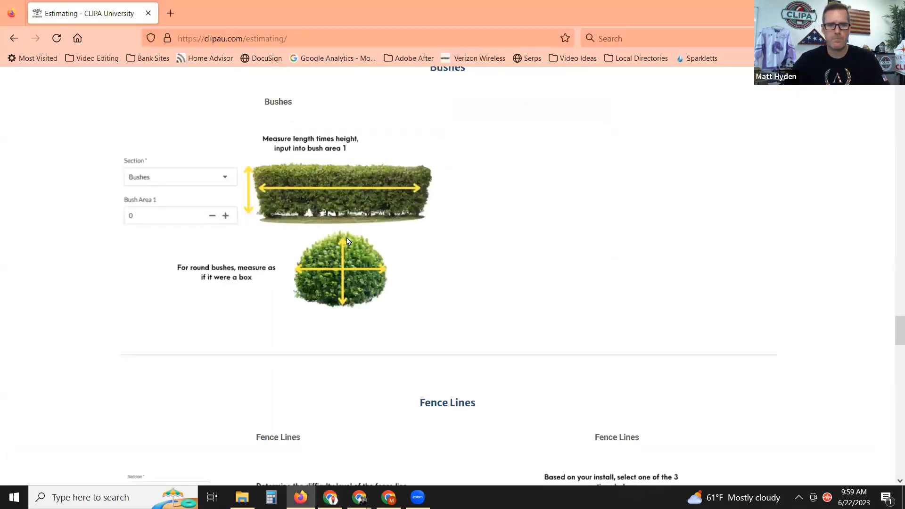
right_click(351, 193)
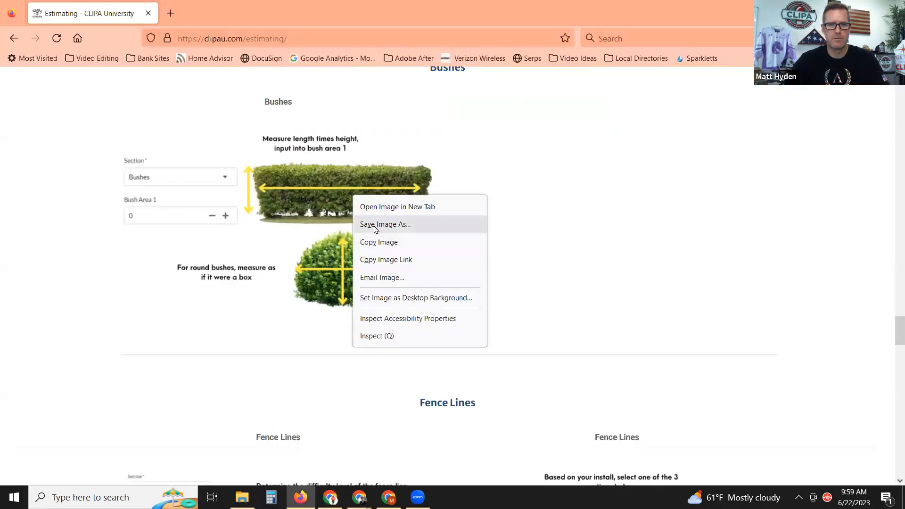
left_click(490, 288)
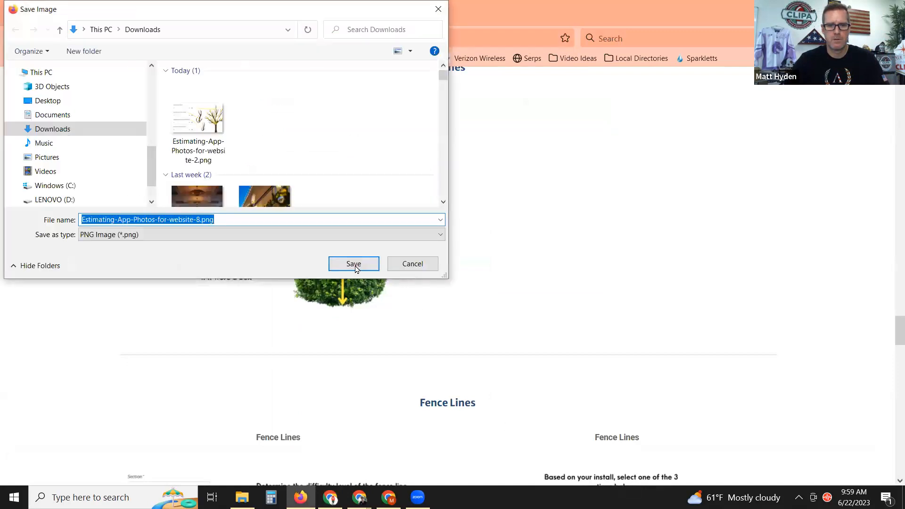
left_click(354, 263)
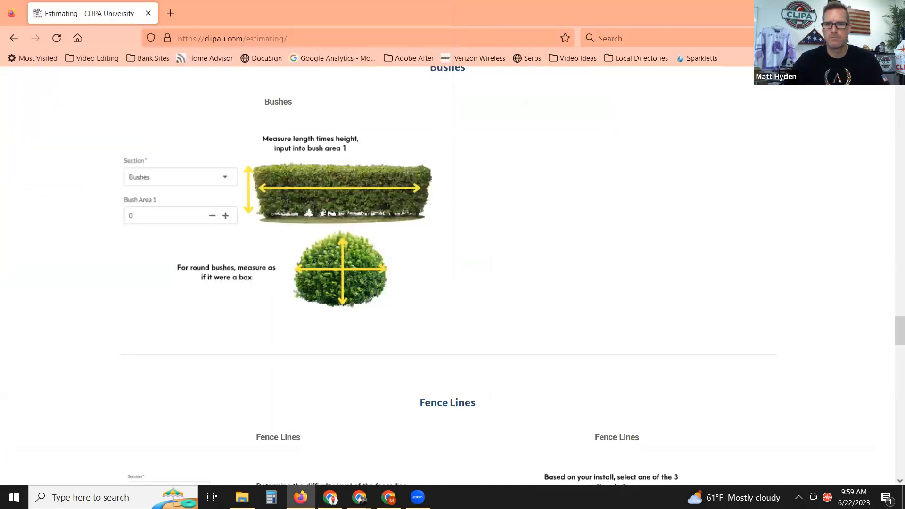
Back in the AppSheet estimate form, unlock the Photo1 area.
left_click(330, 497)
scroll(550, 342, "down", 2)
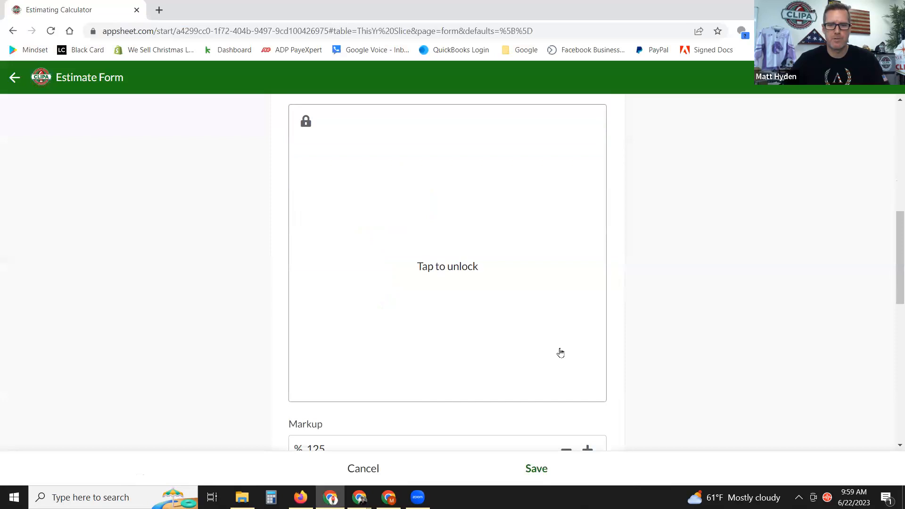
left_click(561, 351)
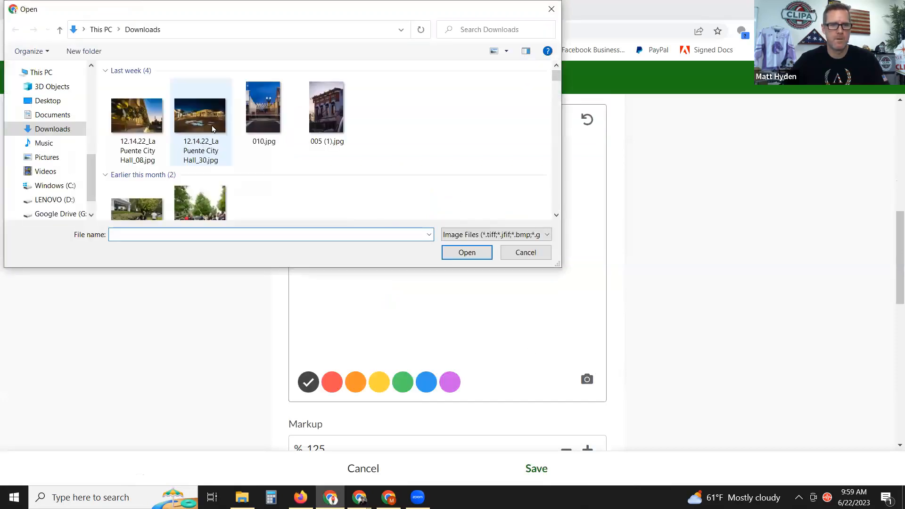
Load Estimating-App-Photos-for-website-8.png into Photo1 and, after two resets, draw a yellow squiggle at the hedge's left end.
left_click(135, 115)
double_click(135, 115)
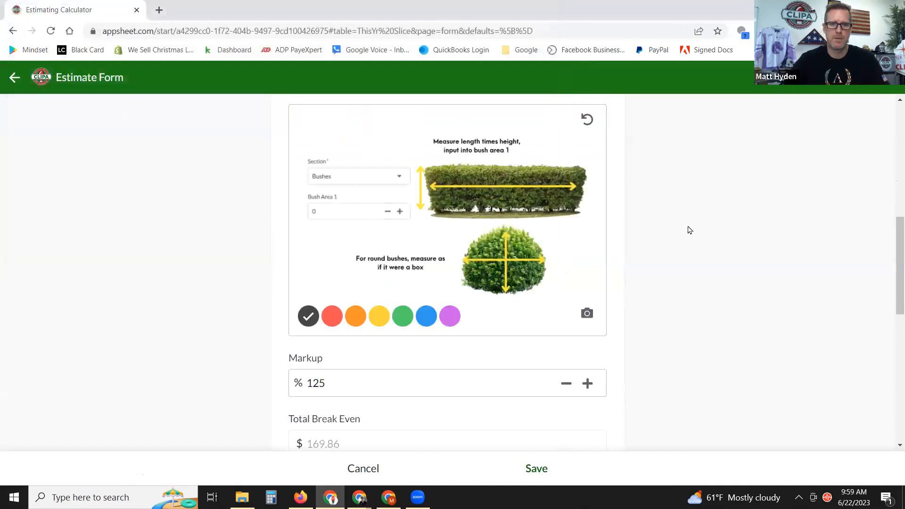
left_click(379, 318)
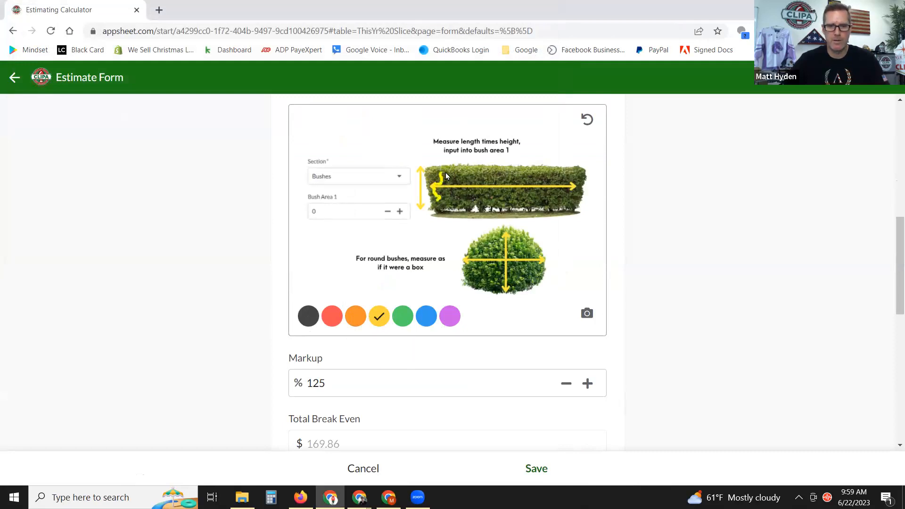
mouse_move(446, 197)
left_mouse_down()
mouse_move(461, 202)
mouse_move(467, 177)
mouse_move(480, 191)
mouse_move(525, 195)
mouse_move(563, 173)
mouse_move(580, 203)
mouse_move(563, 202)
left_mouse_up()
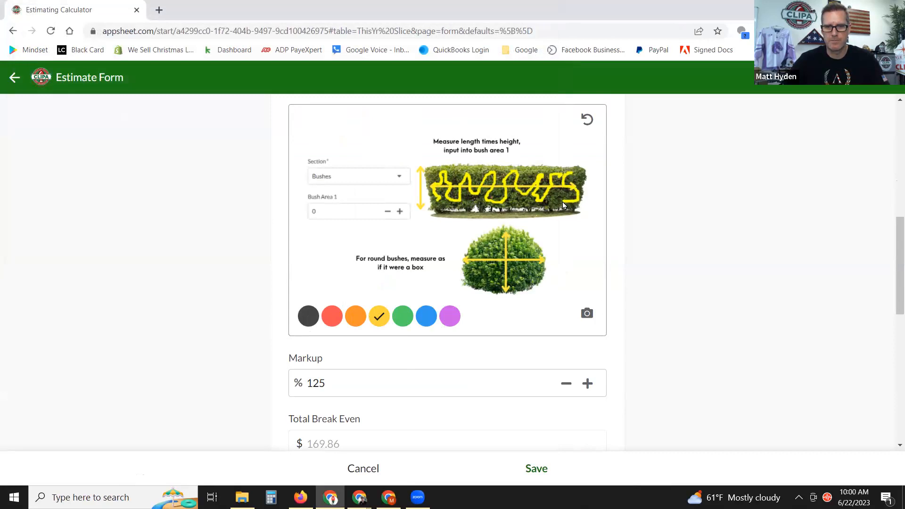
left_click(587, 120)
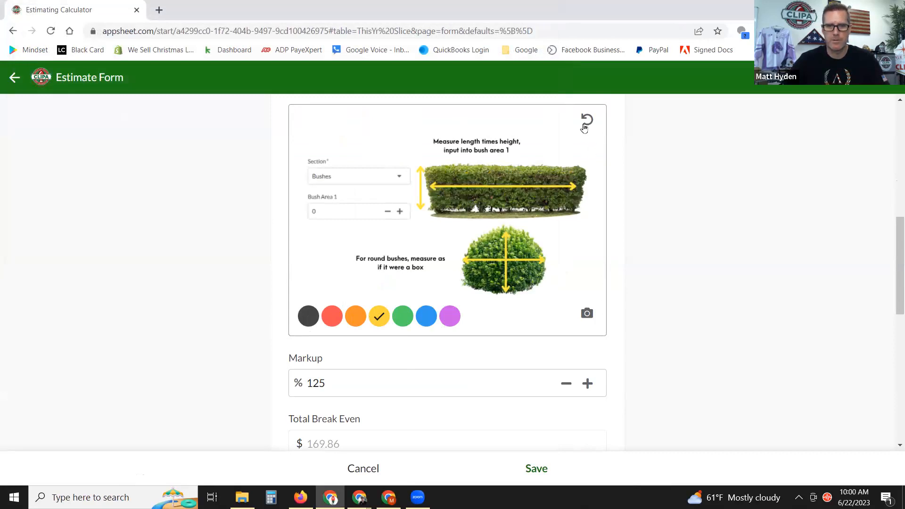
mouse_move(442, 199)
left_mouse_down()
mouse_move(445, 183)
mouse_move(432, 181)
mouse_move(442, 171)
mouse_move(468, 196)
mouse_move(451, 203)
mouse_move(461, 207)
mouse_move(489, 204)
mouse_move(474, 201)
mouse_move(484, 199)
mouse_move(476, 178)
mouse_move(485, 182)
left_mouse_up()
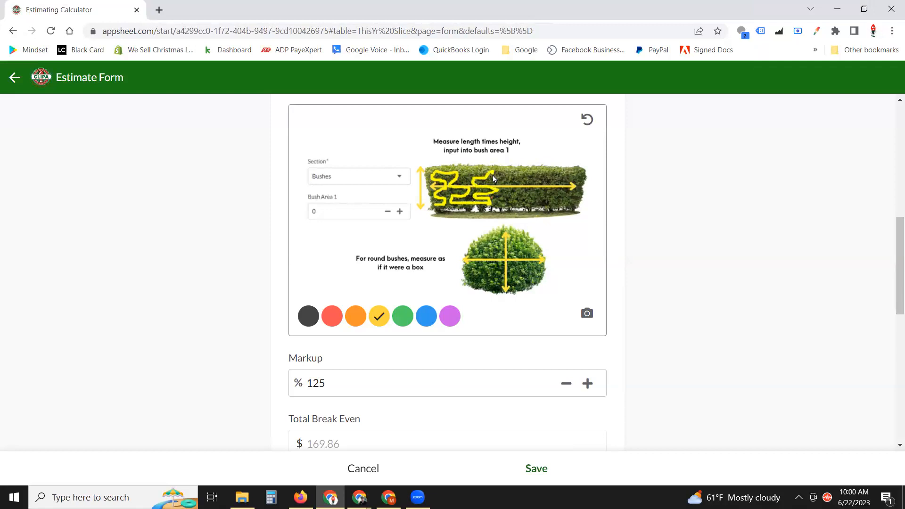
left_click(587, 120)
mouse_move(437, 209)
left_mouse_down()
mouse_move(430, 190)
mouse_move(449, 184)
left_mouse_up()
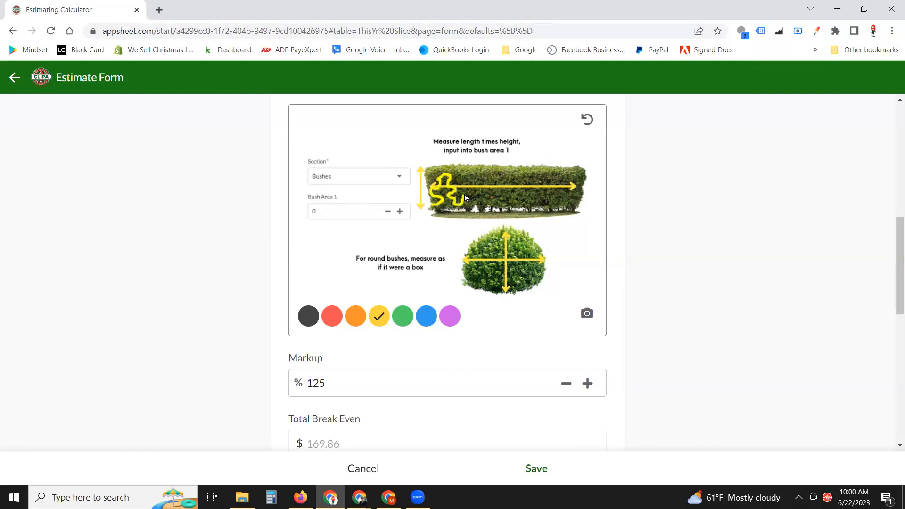
scroll(701, 283, "down", 1)
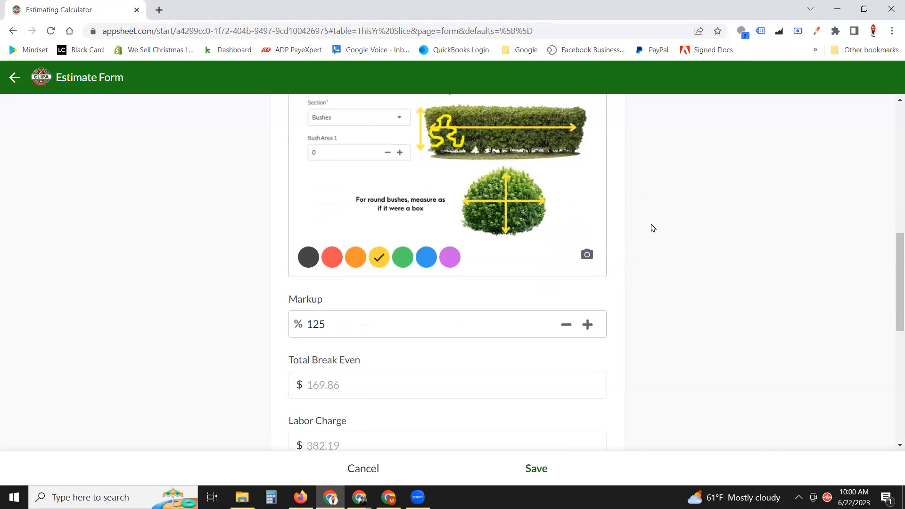
scroll(650, 226, "up", 1)
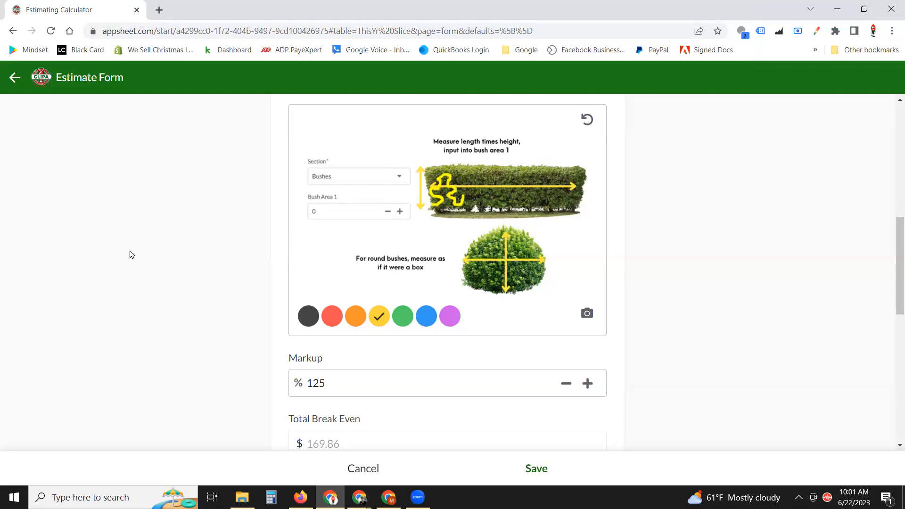
scroll(222, 234, "up", 10)
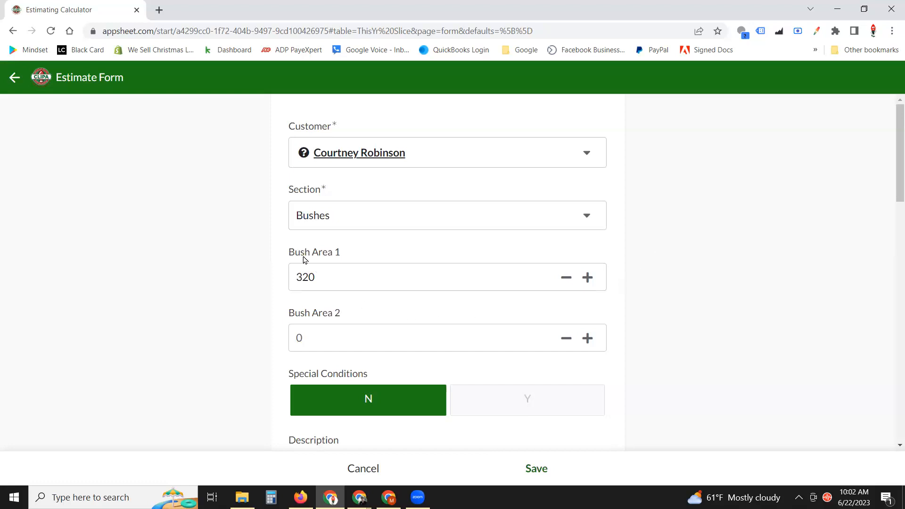
Retype Bush Area 1 through 320 and 160, settling on 80.
left_click_drag(327, 281, 278, 284)
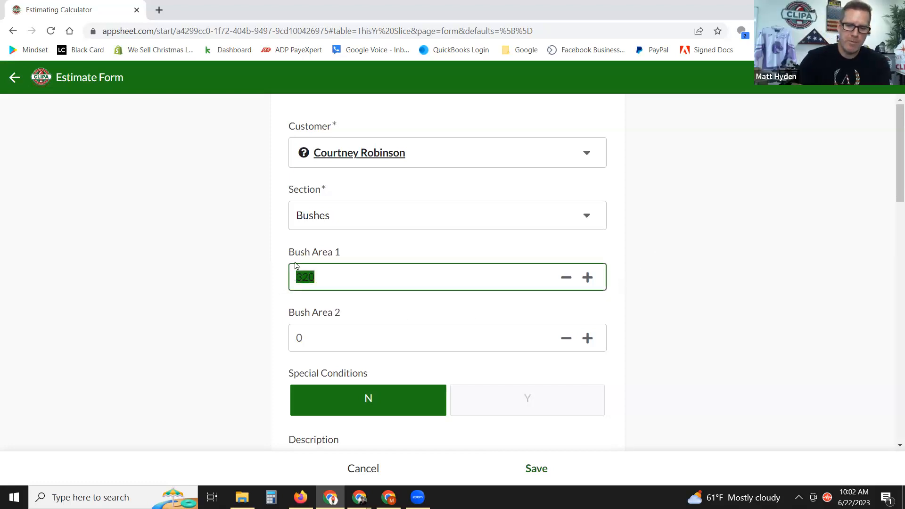
type("80")
left_click(325, 340)
left_click_drag(338, 277, 263, 271)
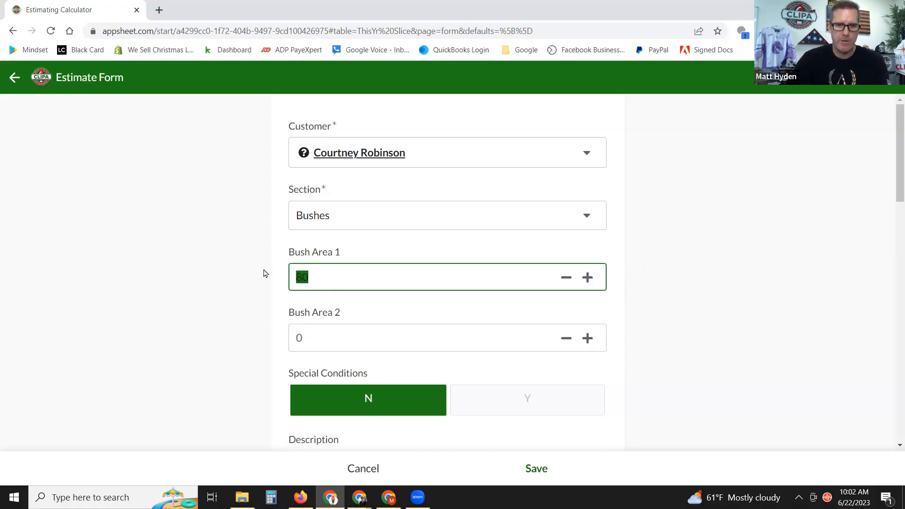
type("3")
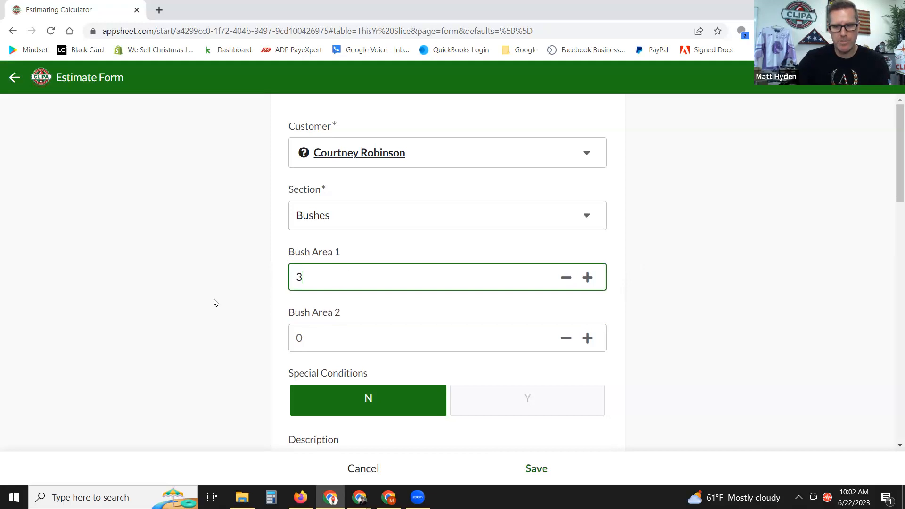
key("BackSpace")
type("320")
left_click(214, 302)
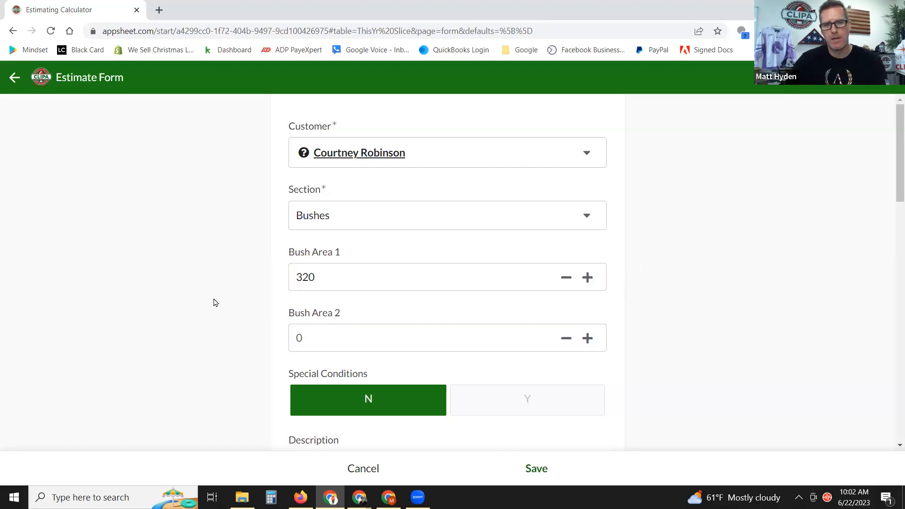
left_click(333, 284)
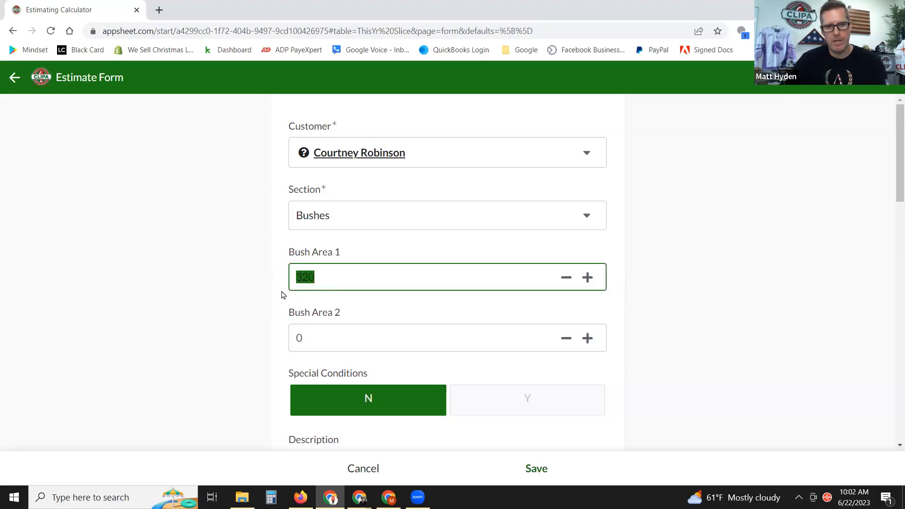
type("160")
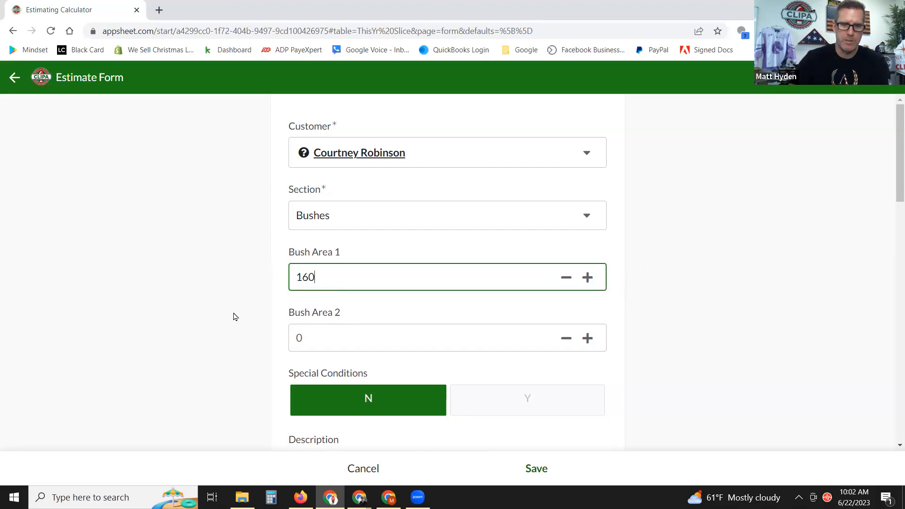
left_click_drag(512, 271, 252, 283)
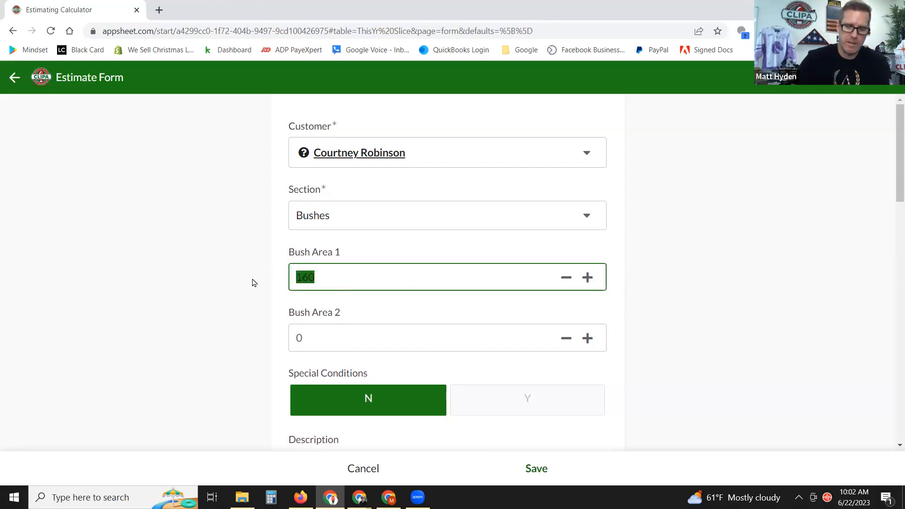
type("80")
Try 80 in Bush Areas 2, 3 and 4.
left_click(324, 338)
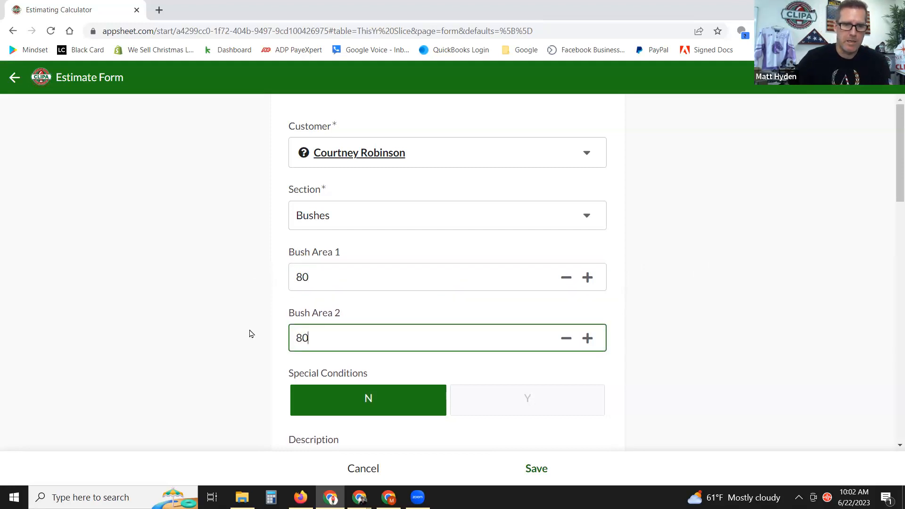
left_click(718, 259)
scroll(368, 343, "down", 2)
left_click(323, 278)
type("80")
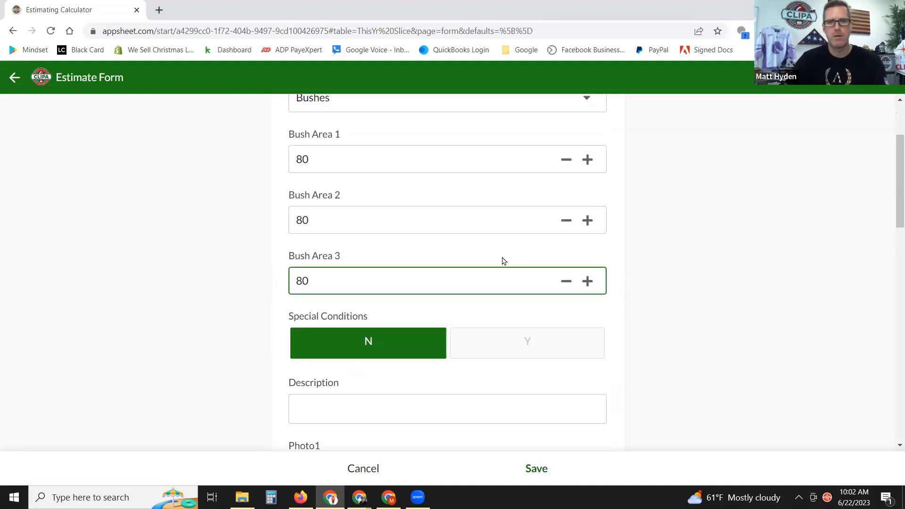
left_click(727, 253)
left_click(313, 344)
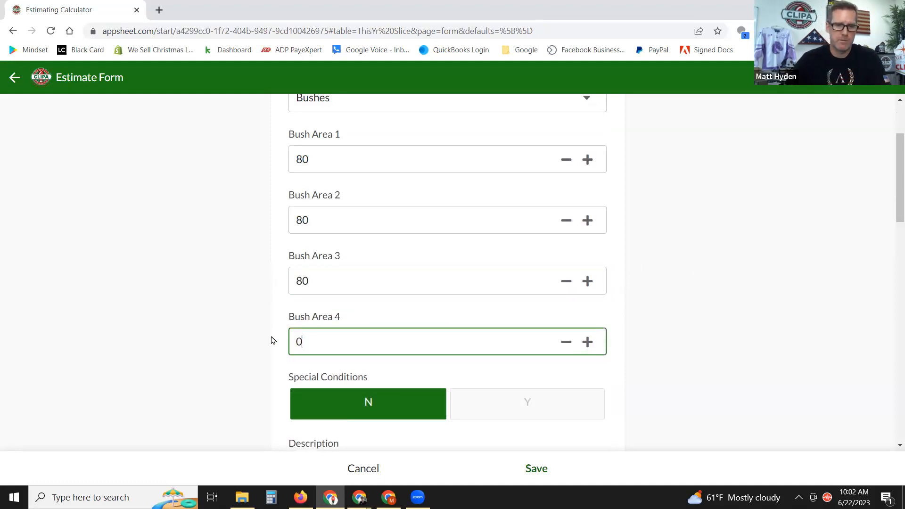
type("80")
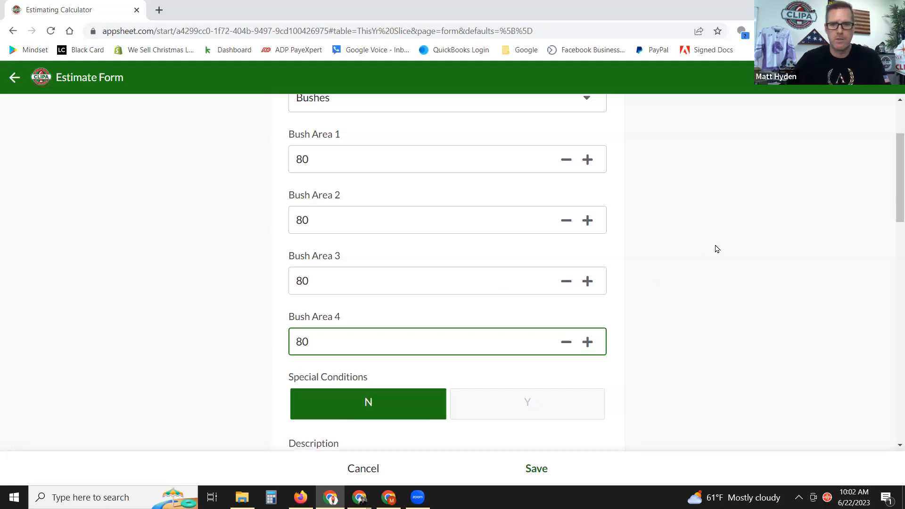
left_click(717, 249)
Reset Bush Areas 4, 3 and 2 back to 0, leaving Bush Area 1 at 80.
left_click(316, 339)
type("0")
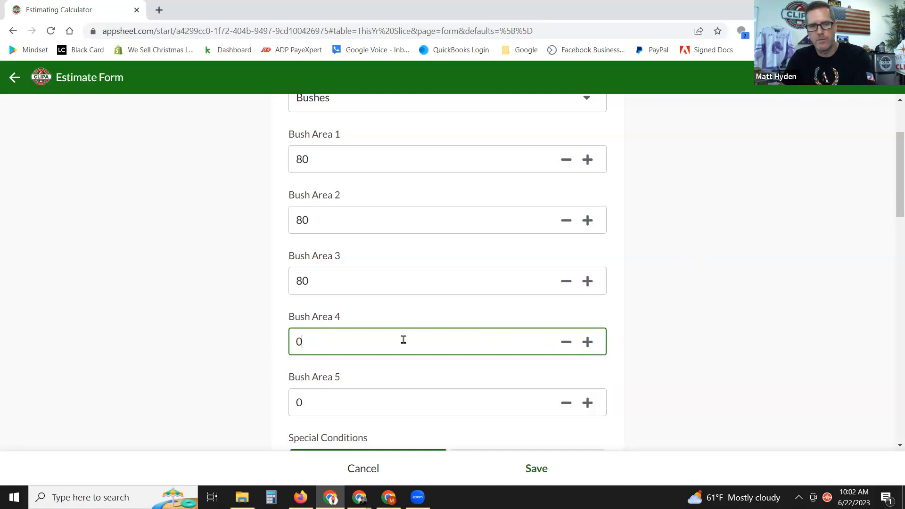
left_click(333, 281)
type("0")
left_click(319, 225)
type("0")
scroll(651, 326, "up", 3)
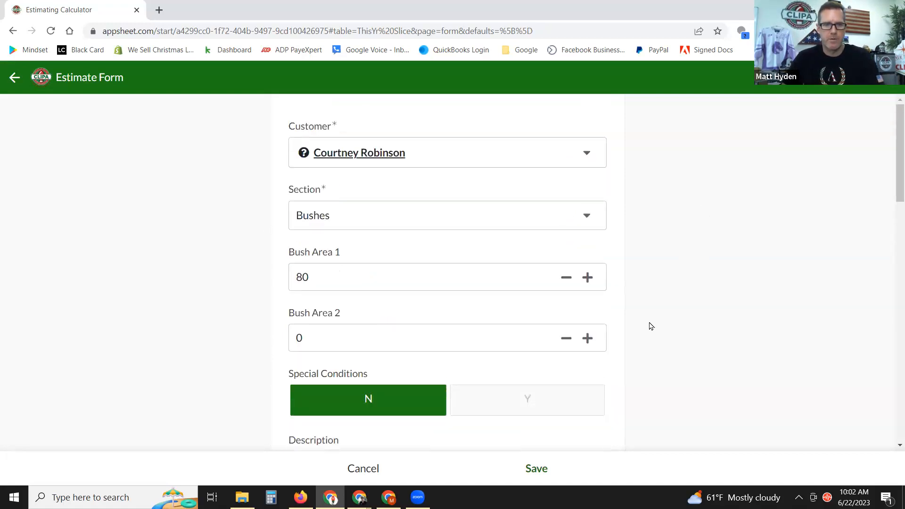
left_click(348, 277)
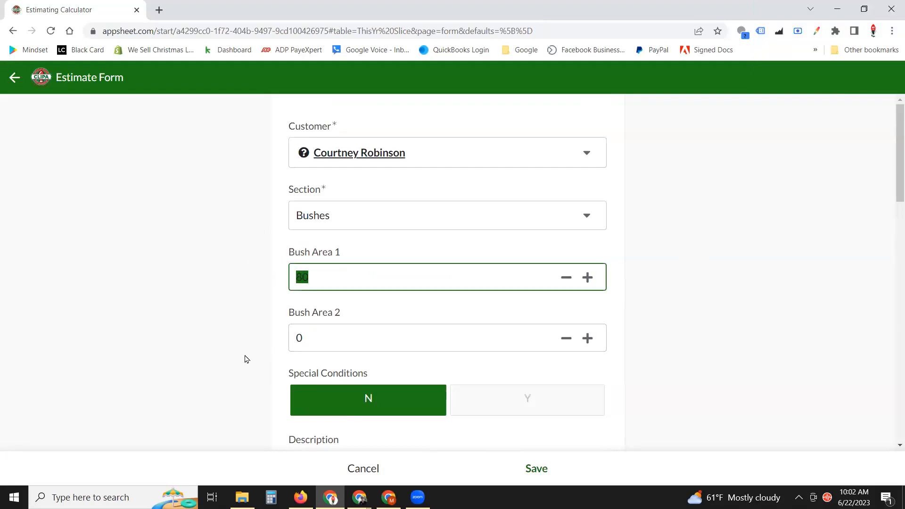
Change Bush Area 1 from 80 to 320, giving a $169.86 break even and $382.19 labor charge.
type("320")
left_click(763, 192)
scroll(671, 242, "down", 10)
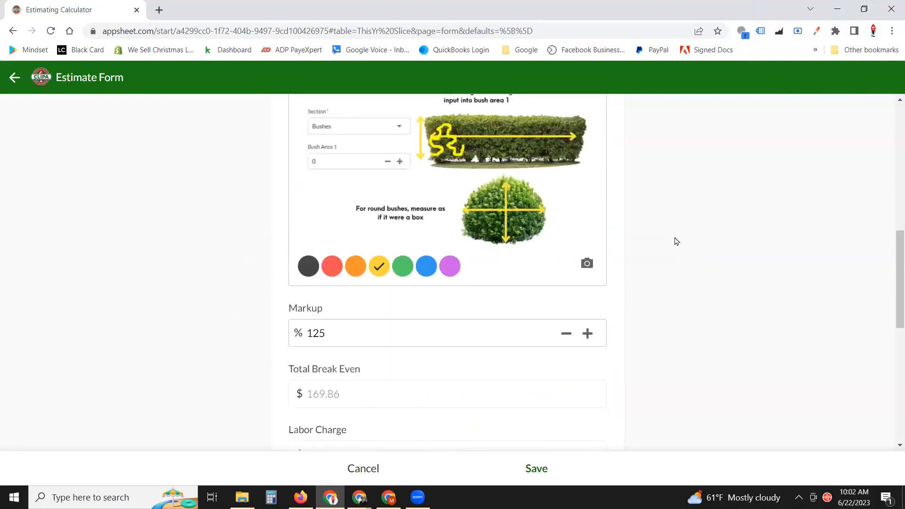
scroll(678, 240, "up", 1)
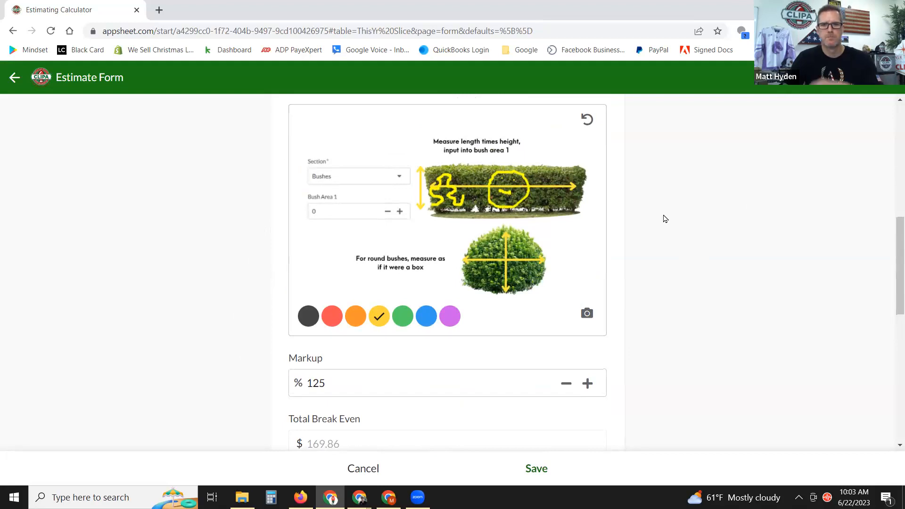
scroll(684, 249, "down", 2)
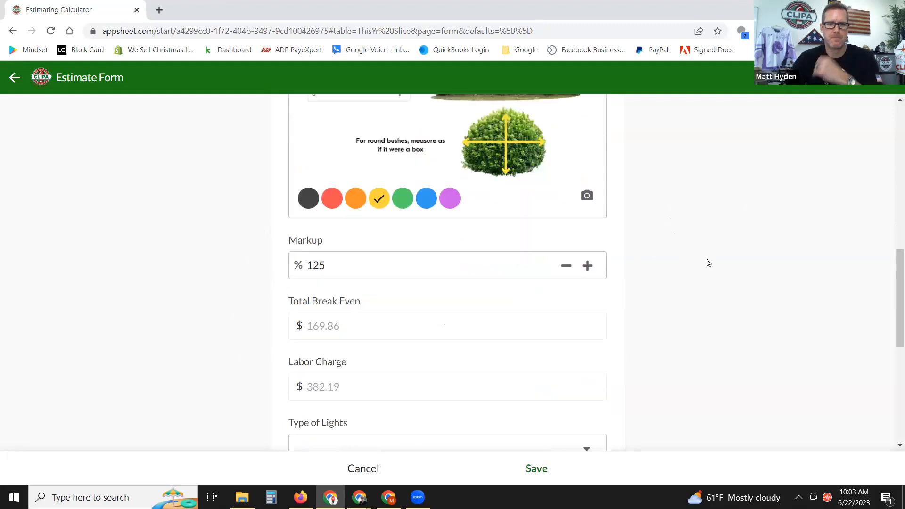
scroll(707, 263, "down", 2)
scroll(687, 290, "up", 2)
scroll(686, 287, "up", 1)
scroll(683, 294, "down", 2)
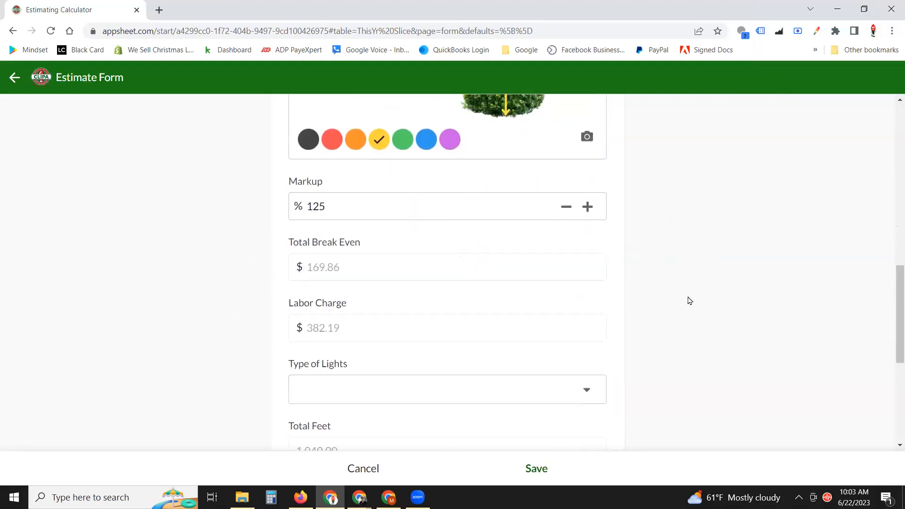
scroll(662, 292, "up", 1)
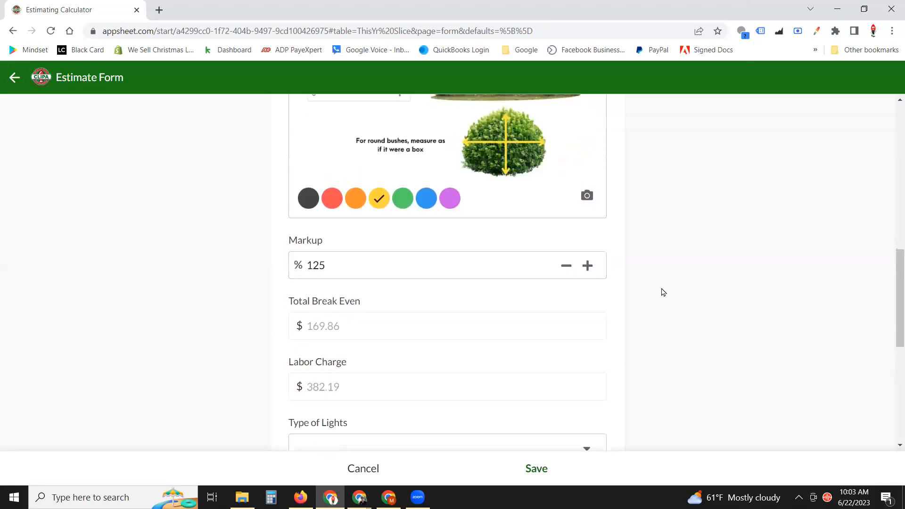
scroll(663, 292, "down", 1)
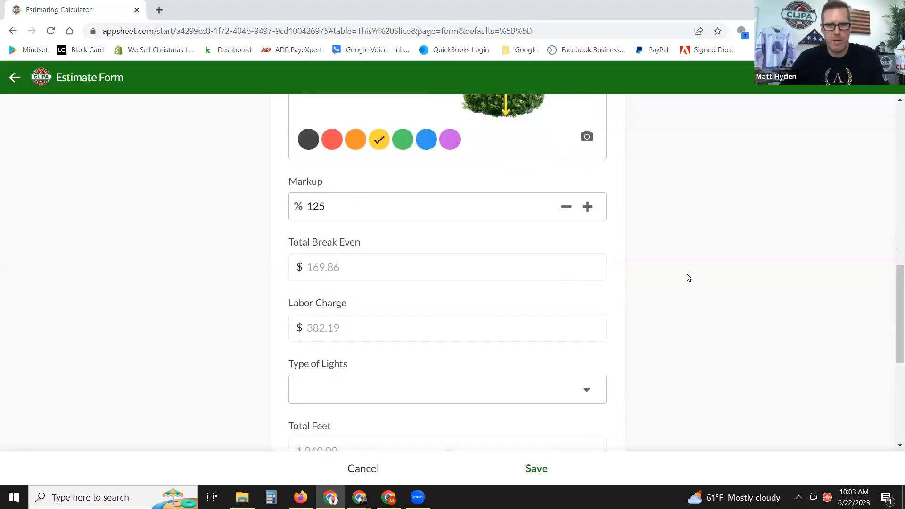
scroll(391, 275, "down", 1)
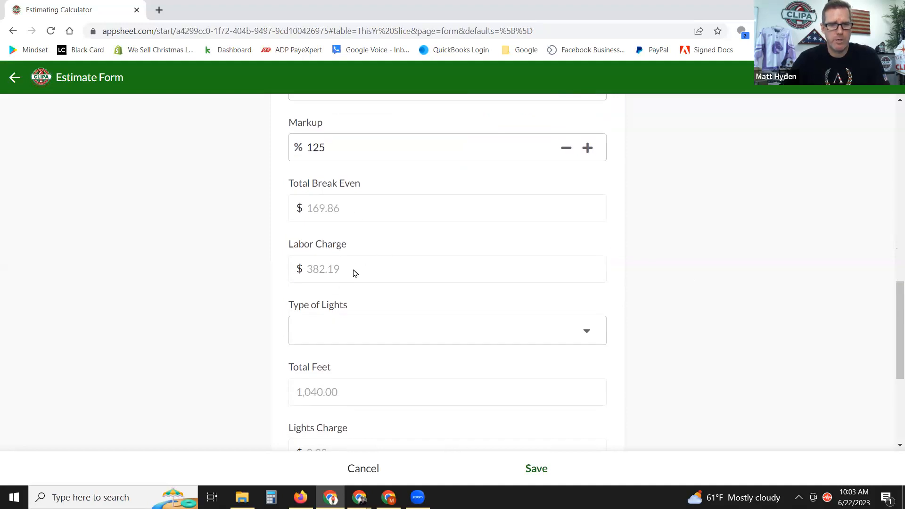
scroll(363, 213, "down", 1)
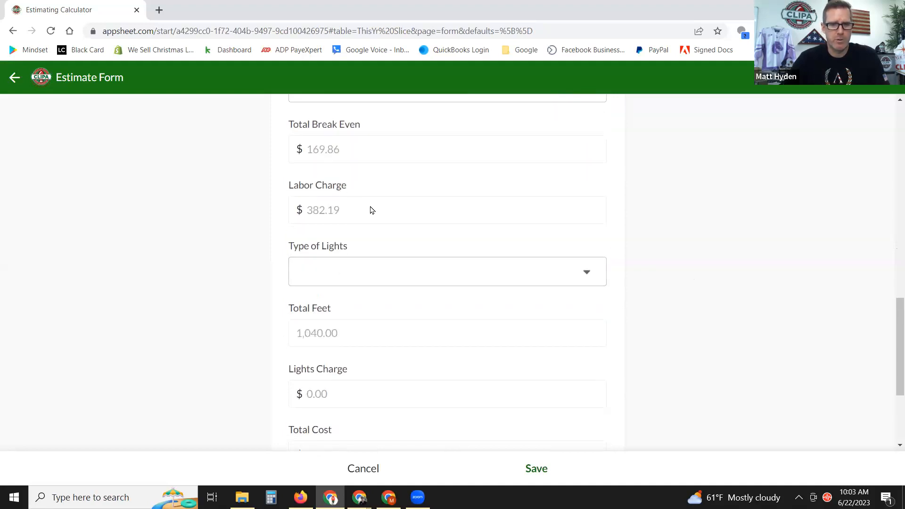
left_click(375, 274)
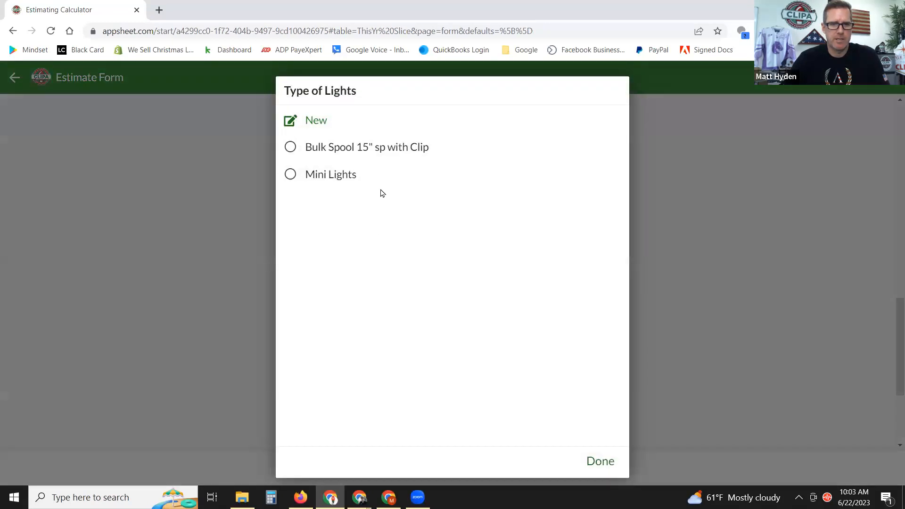
Set Type of Lights to Mini Lights, bringing the lights charge to $506.00 and total cost to $888.19.
left_click(290, 175)
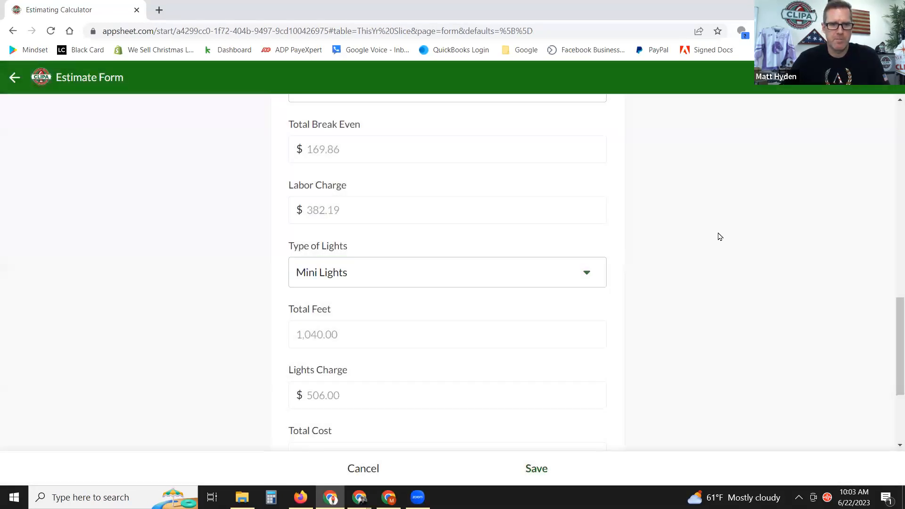
scroll(337, 297, "down", 1)
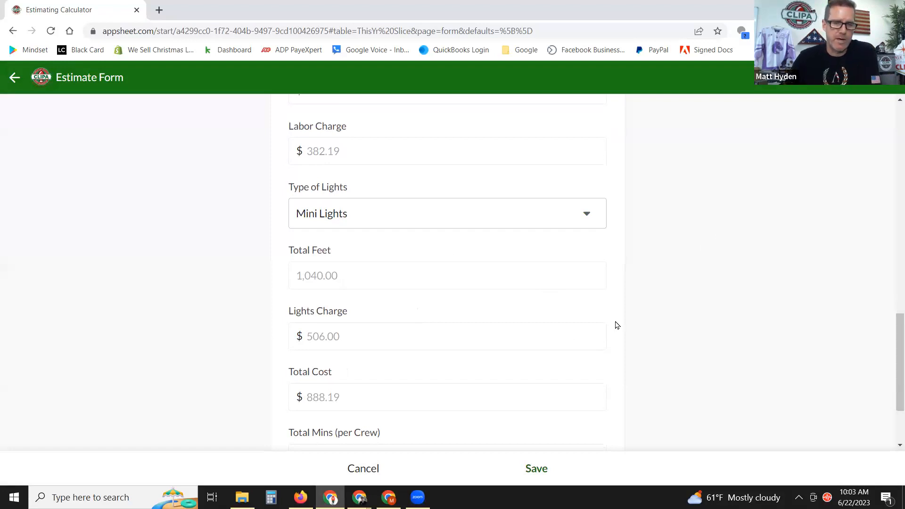
scroll(654, 324, "up", 1)
scroll(655, 327, "up", 4)
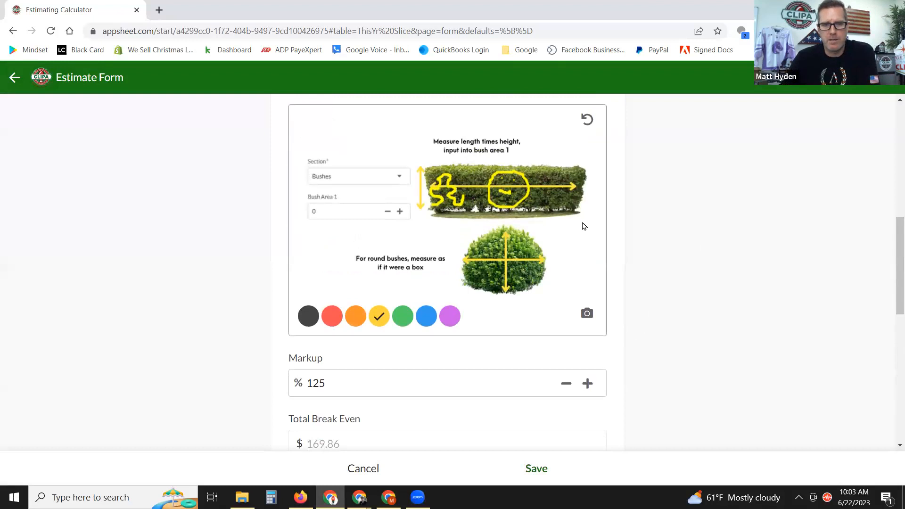
scroll(583, 226, "up", 5)
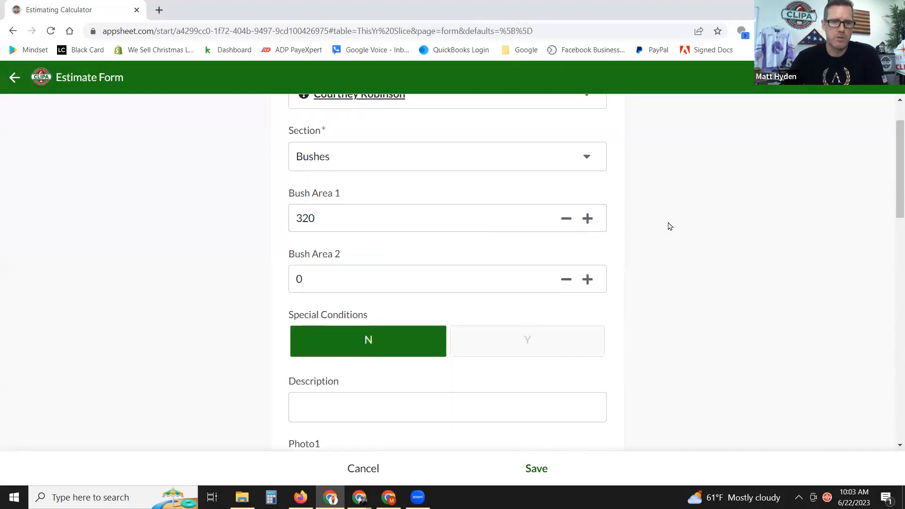
scroll(684, 262, "down", 5)
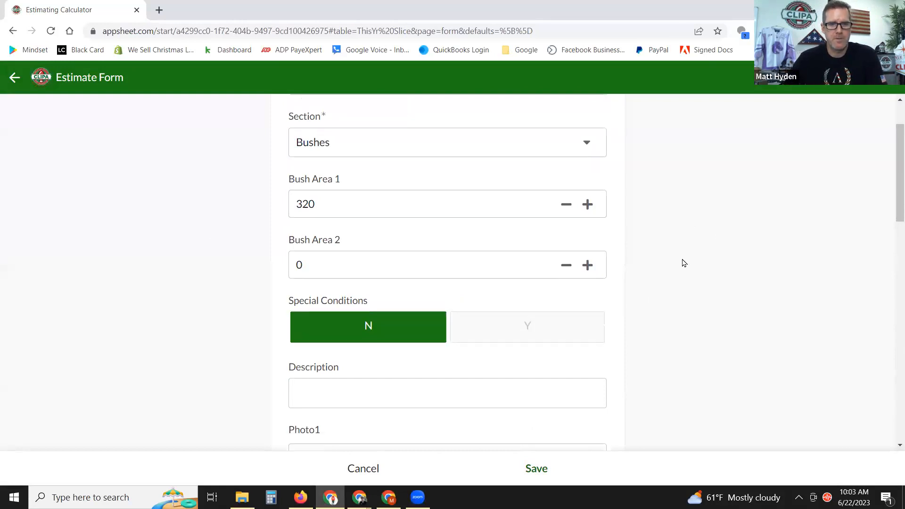
scroll(683, 264, "down", 11)
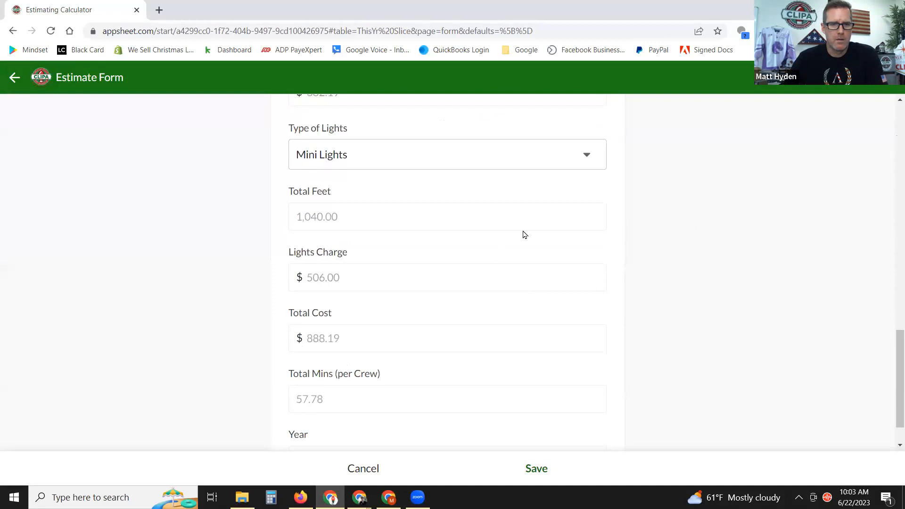
scroll(524, 234, "down", 2)
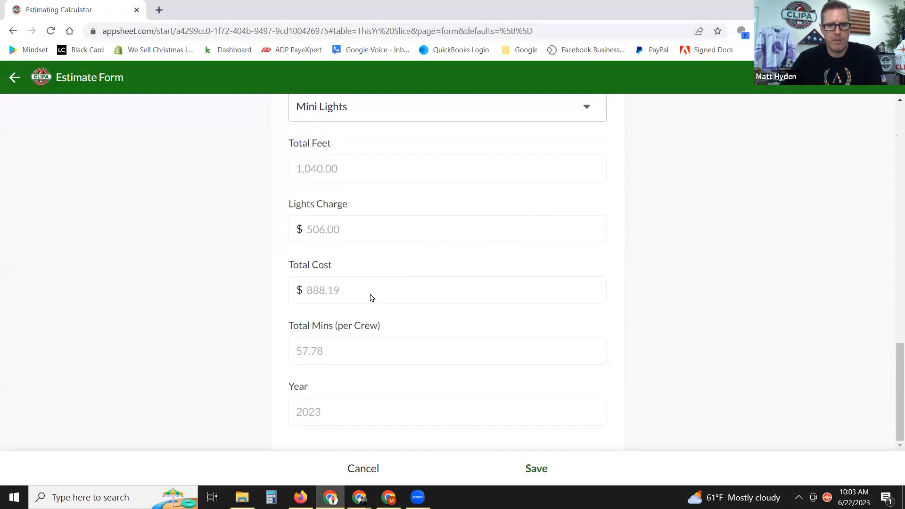
scroll(580, 285, "up", 12)
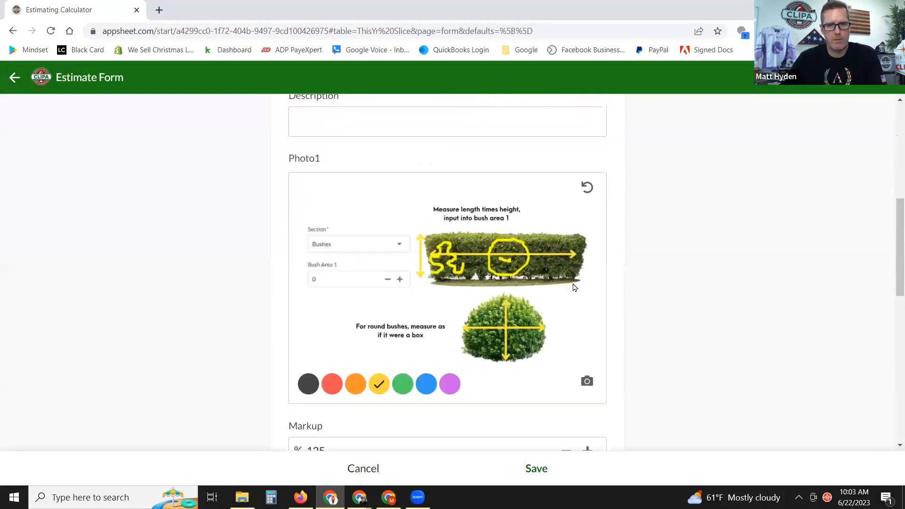
scroll(580, 285, "up", 2)
Change Bush Area 1 to 160 and save, listing Bushes at $191.12 labor and $253.00 lights.
left_click(363, 279)
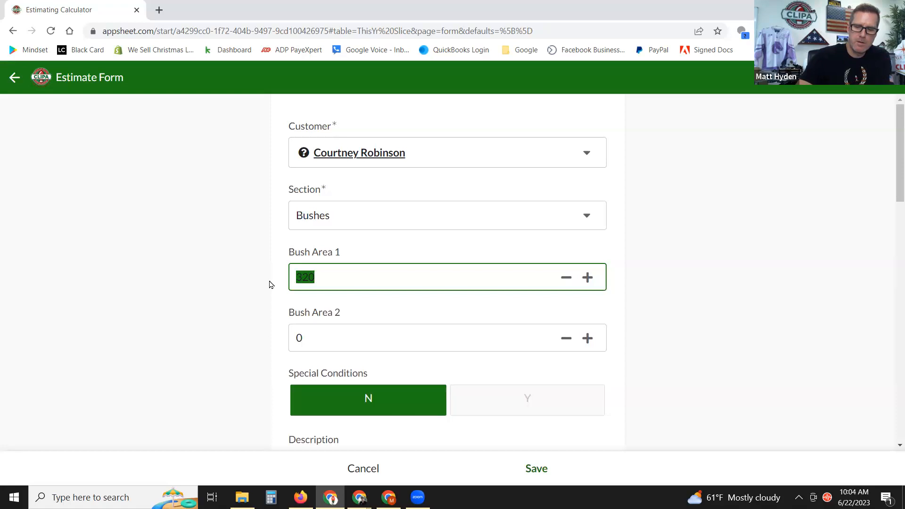
type("160")
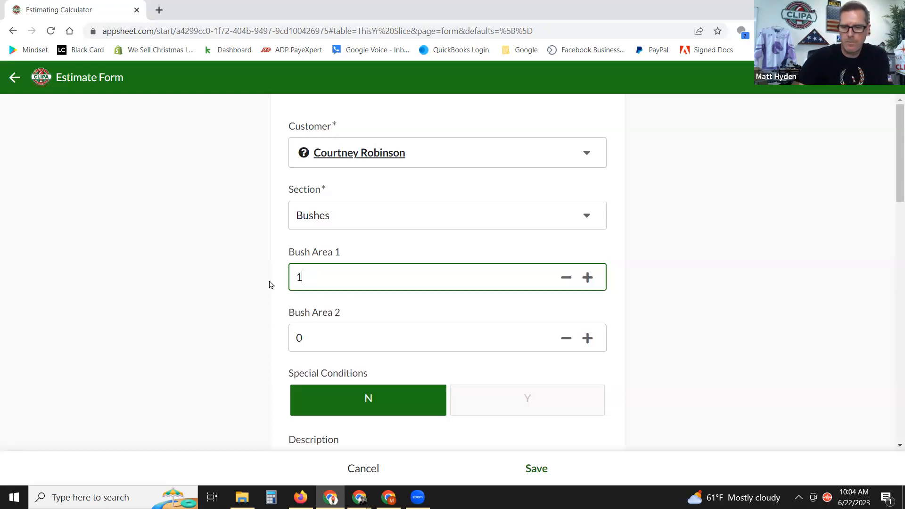
left_click(649, 216)
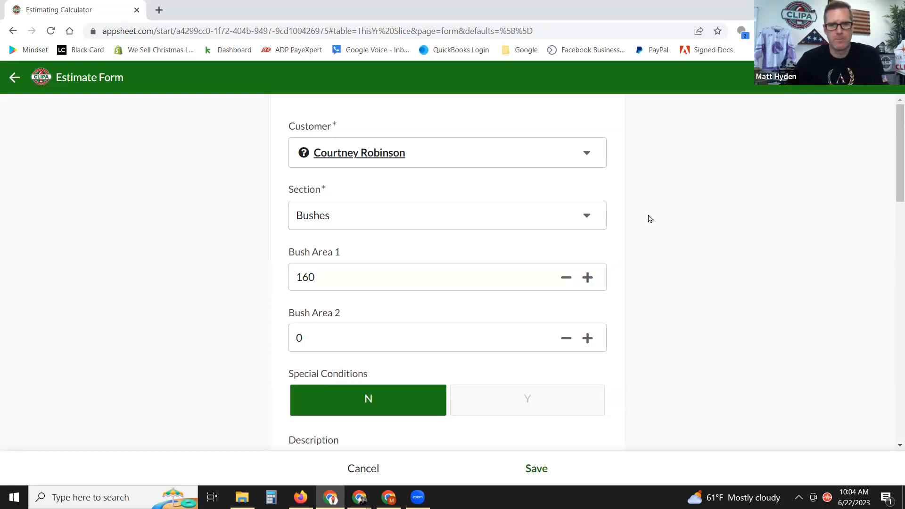
scroll(659, 221, "down", 12)
scroll(661, 228, "down", 4)
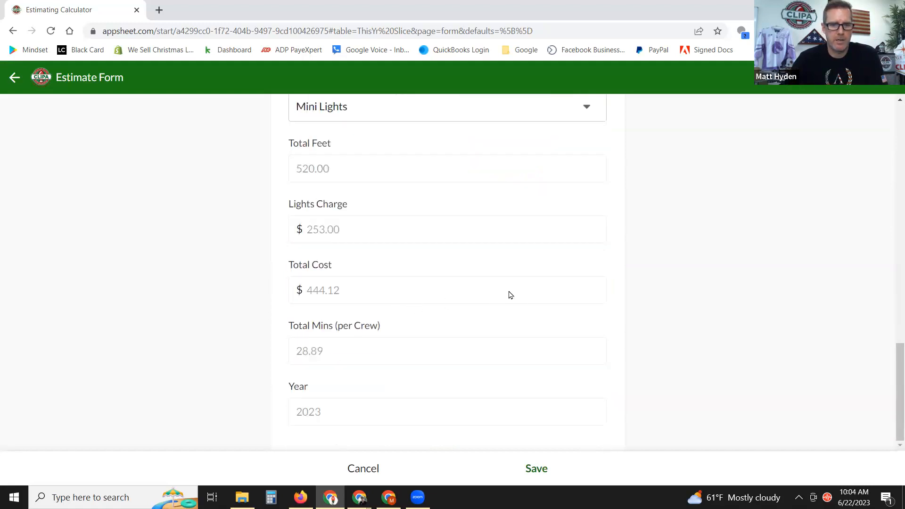
left_click(537, 469)
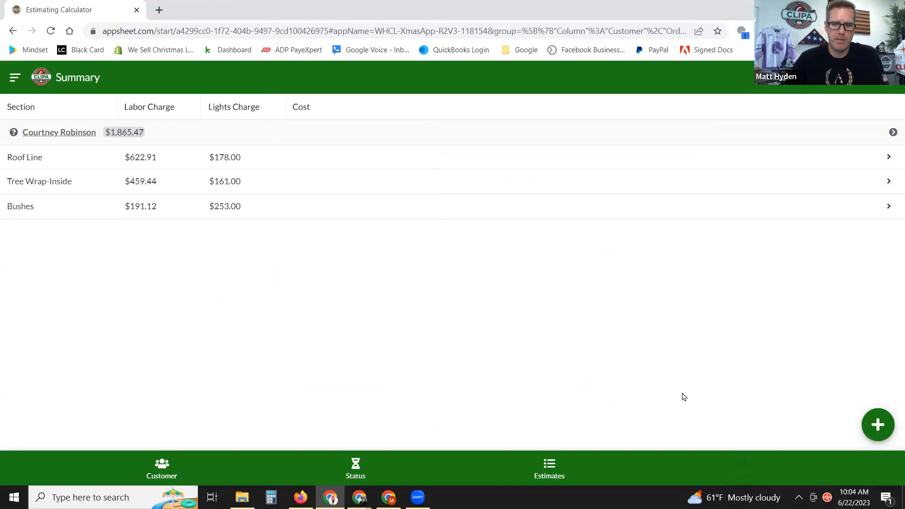
Create a new estimate for the same customer with the Section set to Windows.
left_click(880, 424)
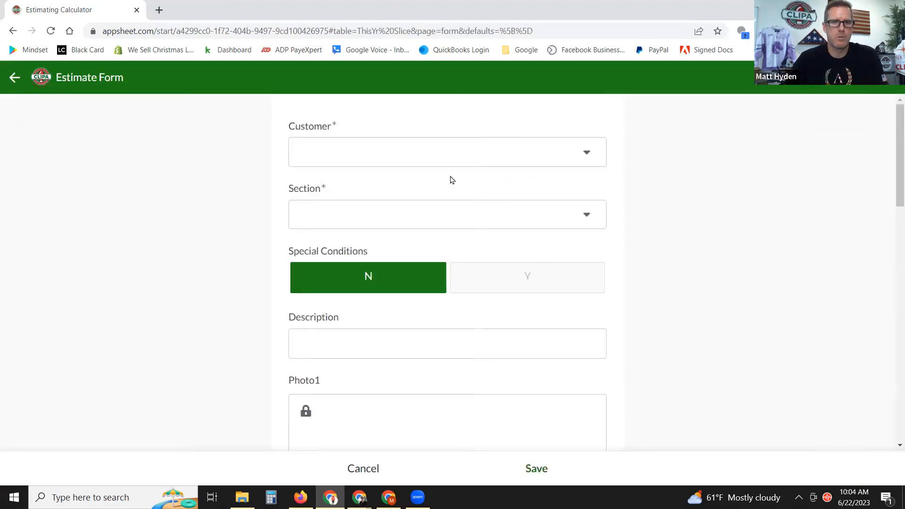
left_click(445, 158)
left_click(374, 156)
left_click(382, 213)
scroll(511, 244, "down", 2)
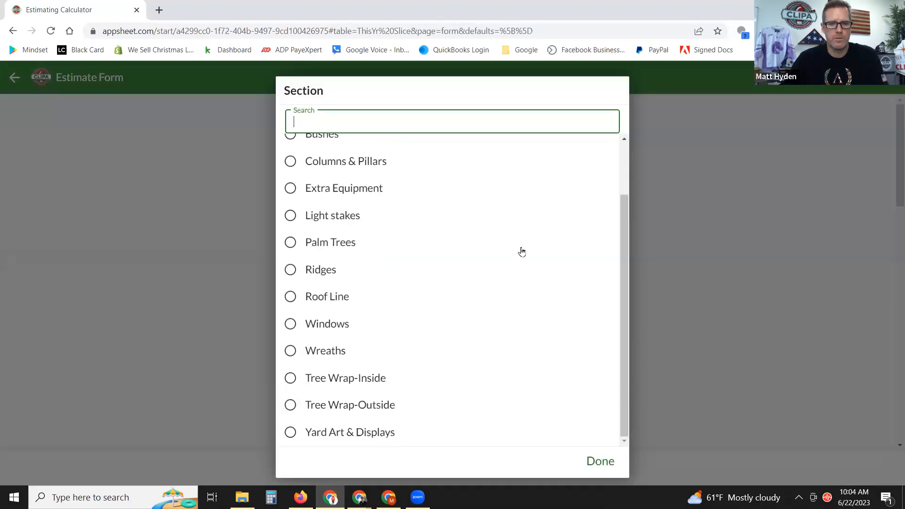
left_click(291, 324)
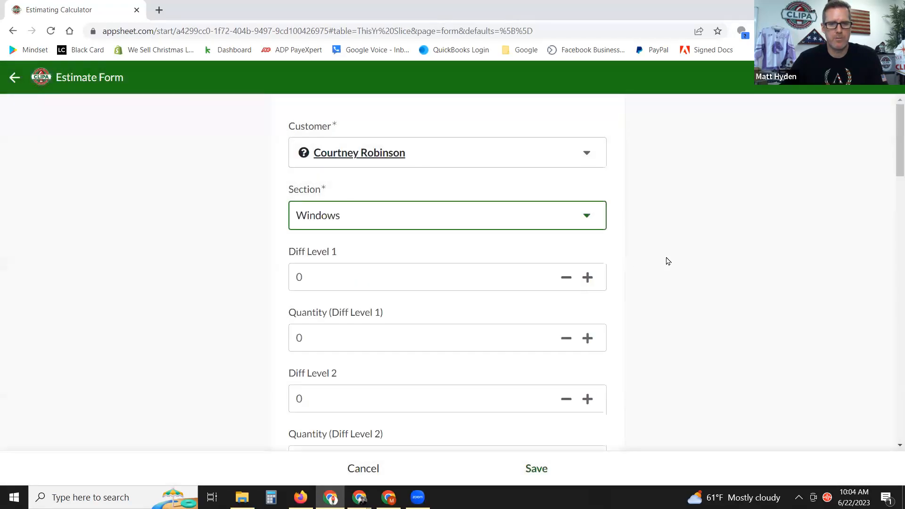
scroll(670, 261, "down", 2)
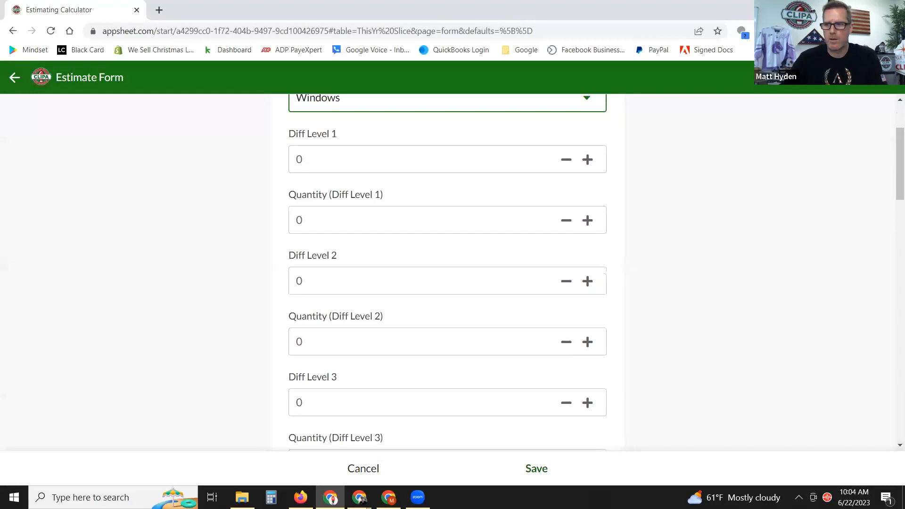
Bring up the Windows difficulty-levels guidance on the CLIPA University estimating page.
key("alt+Tab")
scroll(707, 375, "down", 5)
scroll(682, 360, "down", 10)
scroll(623, 303, "up", 3)
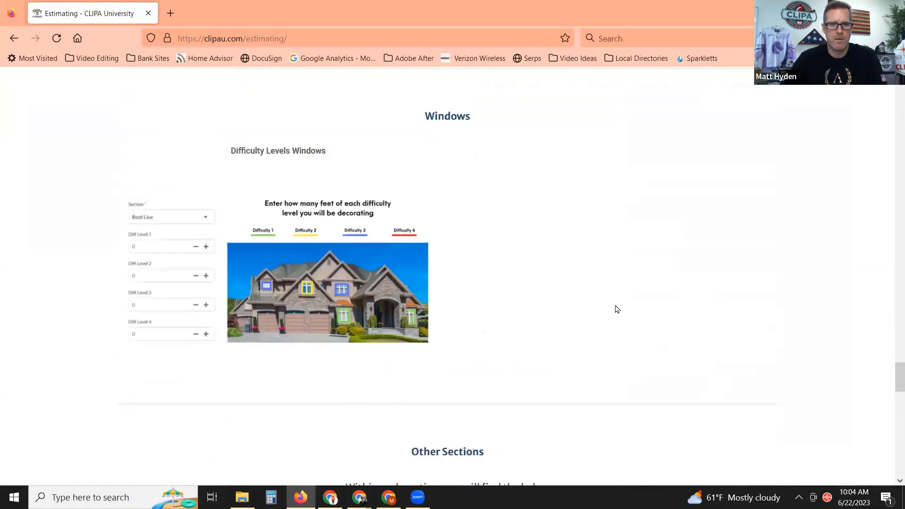
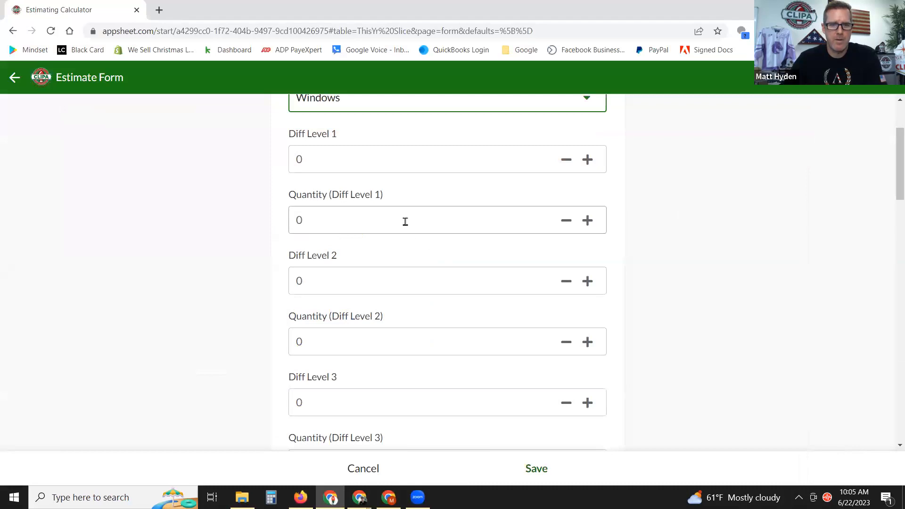
Enter 12 feet at Windows Diff Level 1 with a quantity of 1.
scroll(644, 218, "up", 1)
left_click(356, 220)
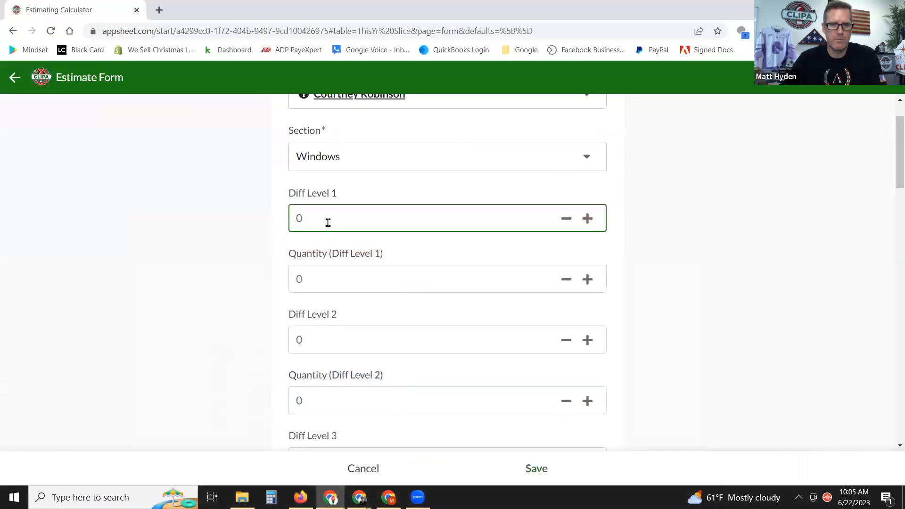
type("12")
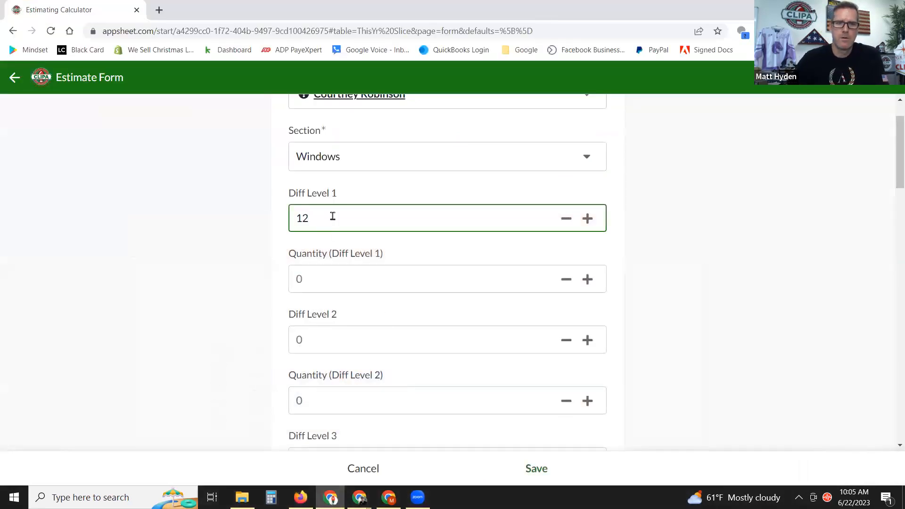
left_click(683, 184)
scroll(701, 203, "down", 1)
scroll(701, 204, "down", 1)
left_click(327, 220)
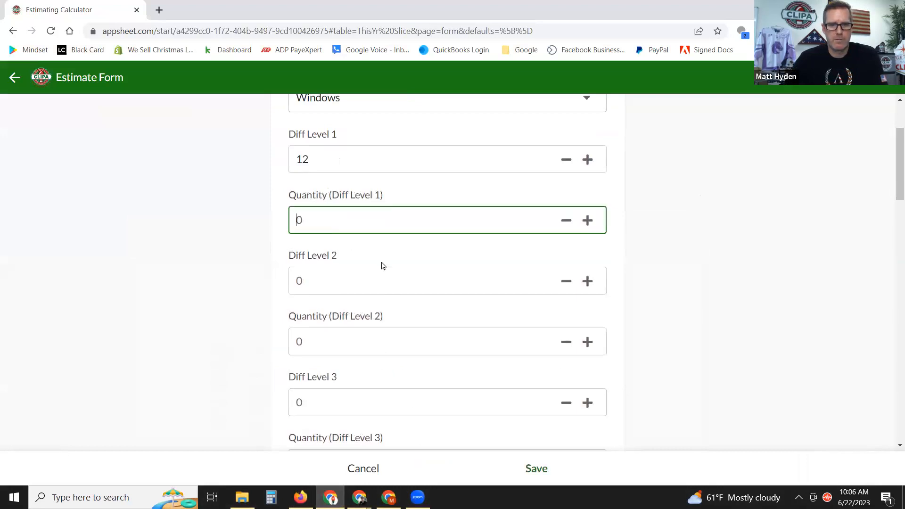
scroll(384, 262, "up", 2)
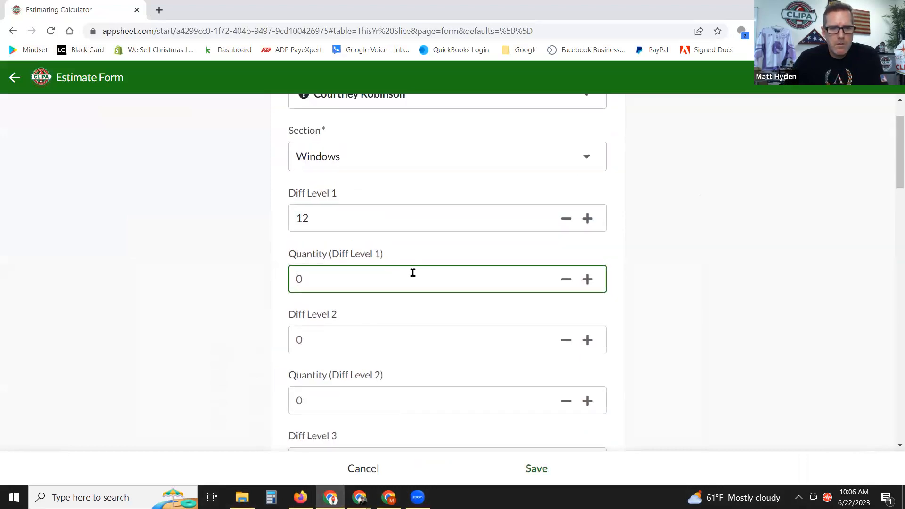
scroll(406, 260, "down", 2)
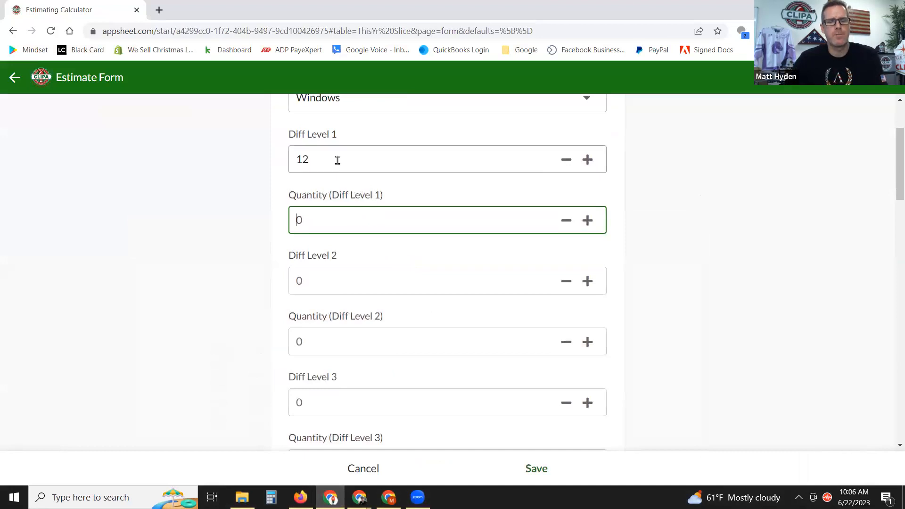
left_click(653, 173)
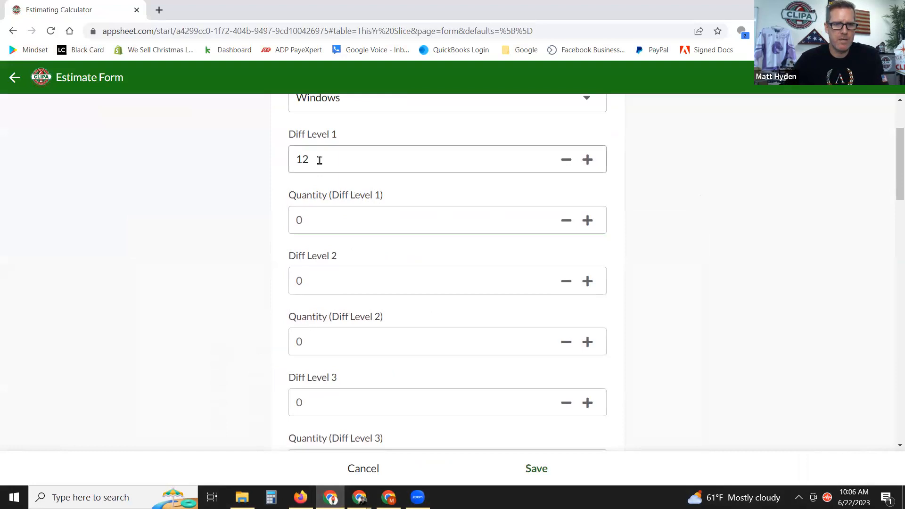
left_click(313, 216)
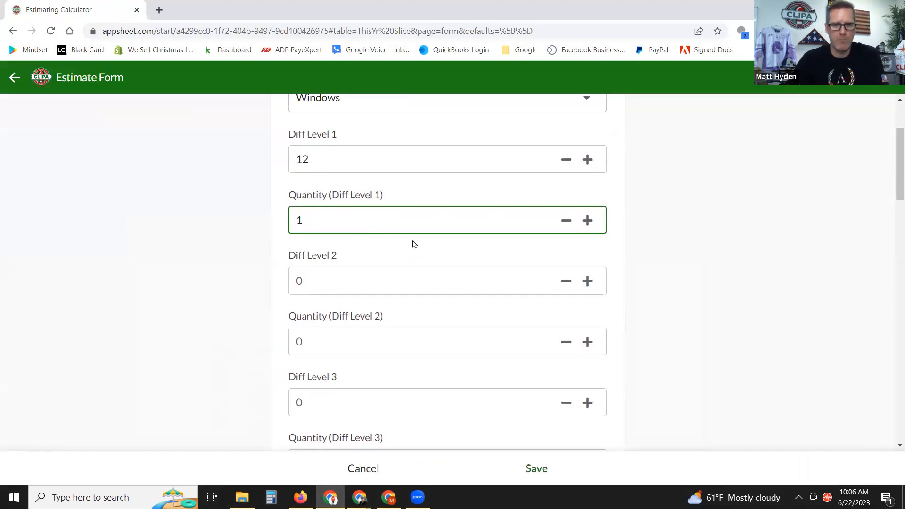
left_click(717, 218)
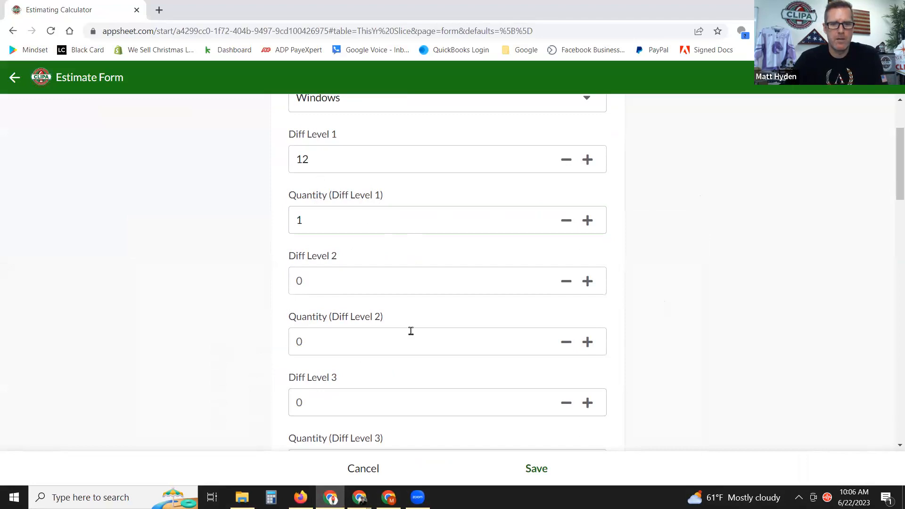
Enter 12 feet at Diff Level 2, checking the CLIPA estimating guide.
scroll(410, 329, "down", 1)
left_click(349, 225)
type("12")
left_click(704, 223)
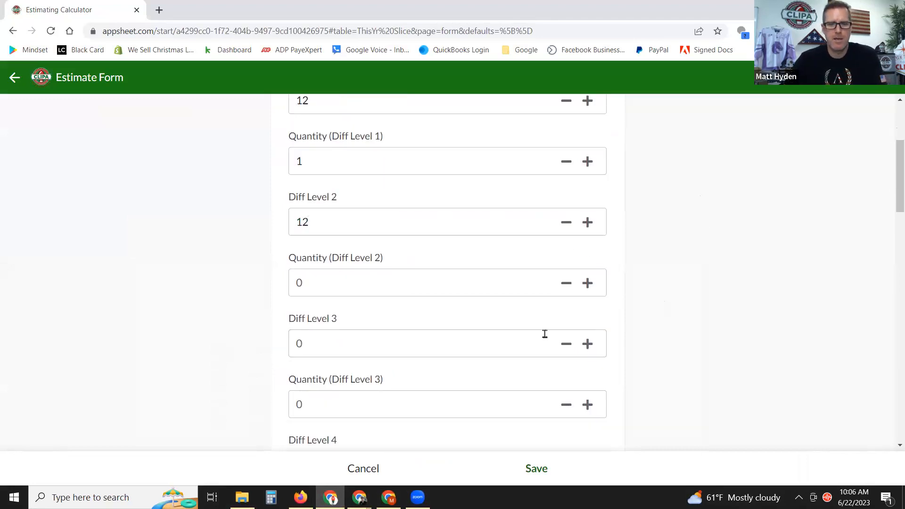
left_click(300, 497)
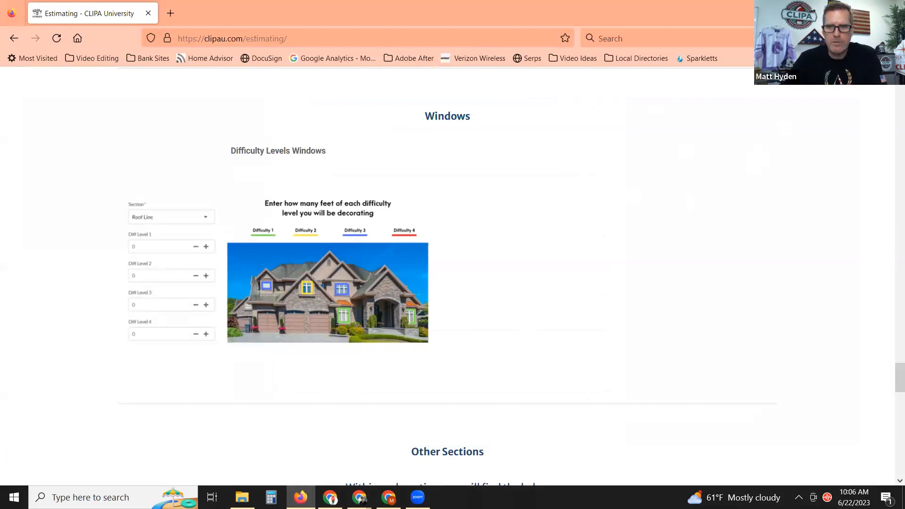
key("alt+Tab")
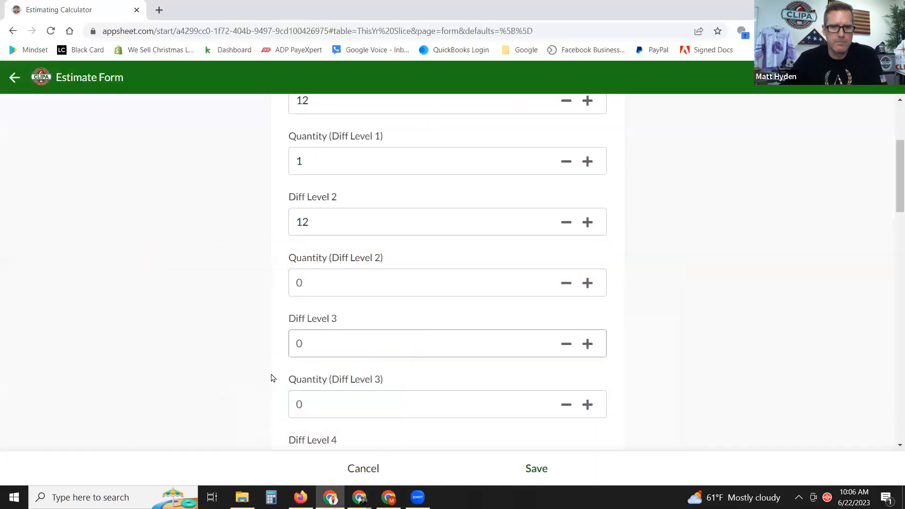
Set Quantity (Diff Level 2) to 1 and change Quantity (Diff Level 1) to 2.
left_click(352, 223)
left_click(328, 273)
type("1")
left_click(712, 266)
left_click(322, 153)
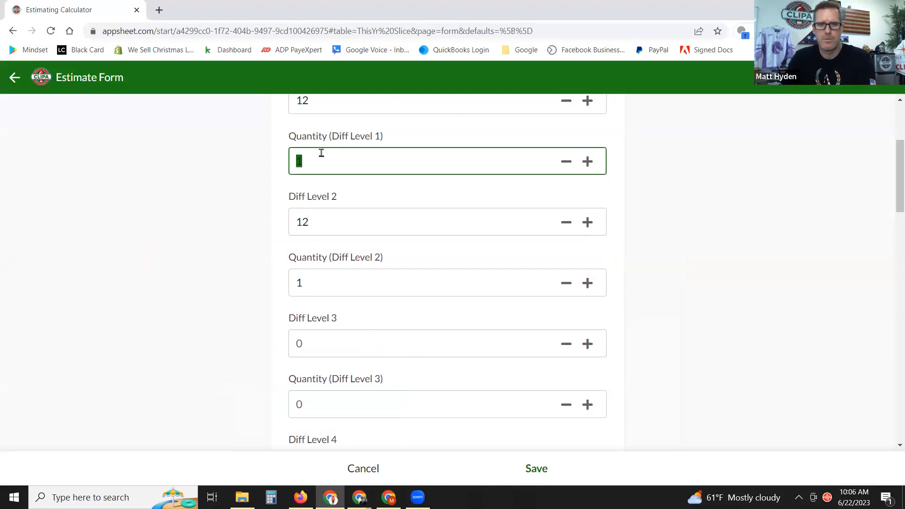
type("0")
type("2")
key("BackSpace")
key("BackSpace")
type("2")
left_click(648, 242)
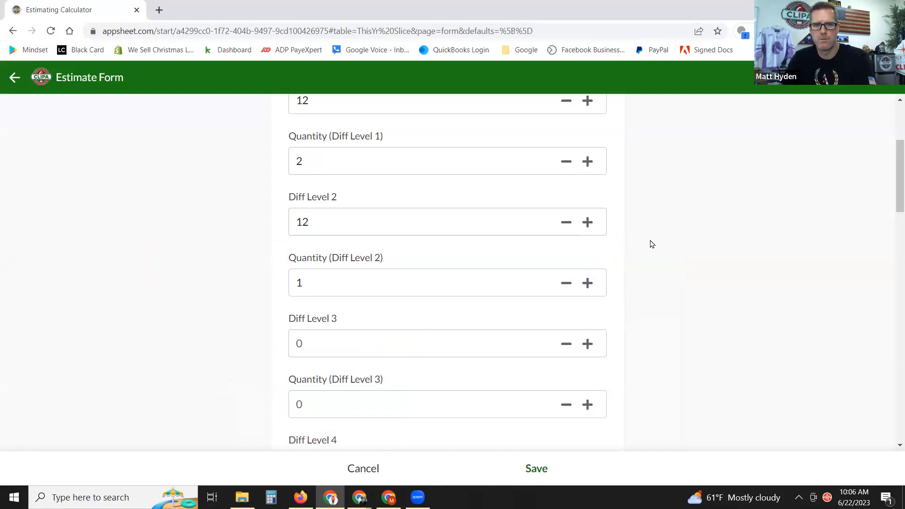
Add 12 feet at Diff Level 3 with a quantity of 2.
scroll(448, 267, "down", 2)
left_click(330, 228)
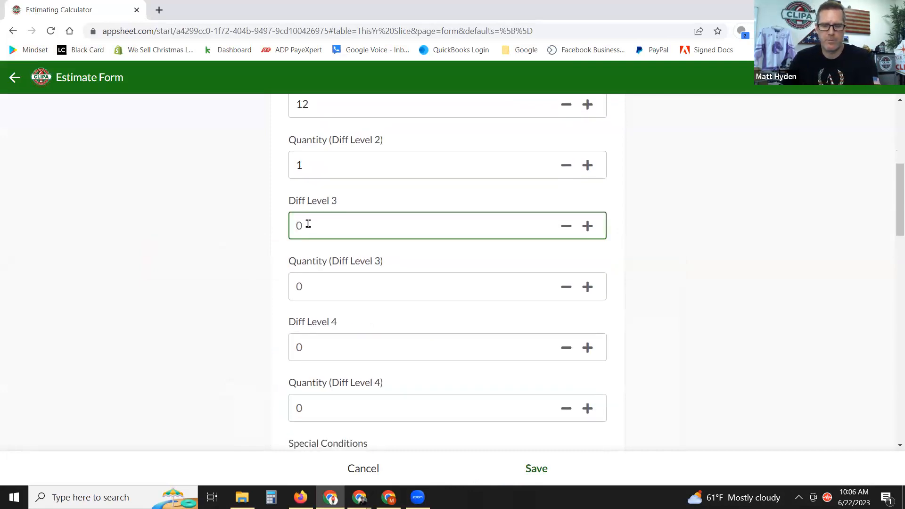
type("12")
left_click(344, 281)
type("2")
left_click(694, 274)
Check the Description field and CLIPA guide, then scroll to the totals (Total Feet 60.00).
scroll(672, 288, "down", 2)
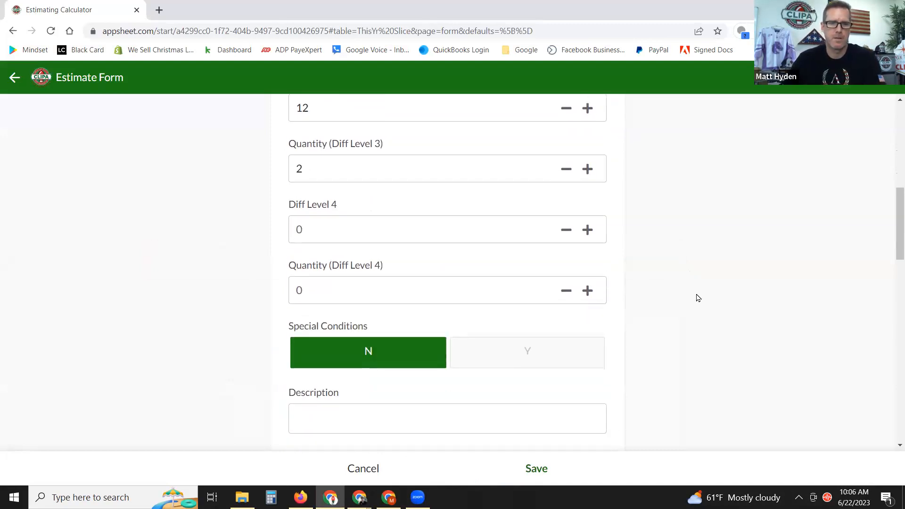
scroll(660, 333, "down", 2)
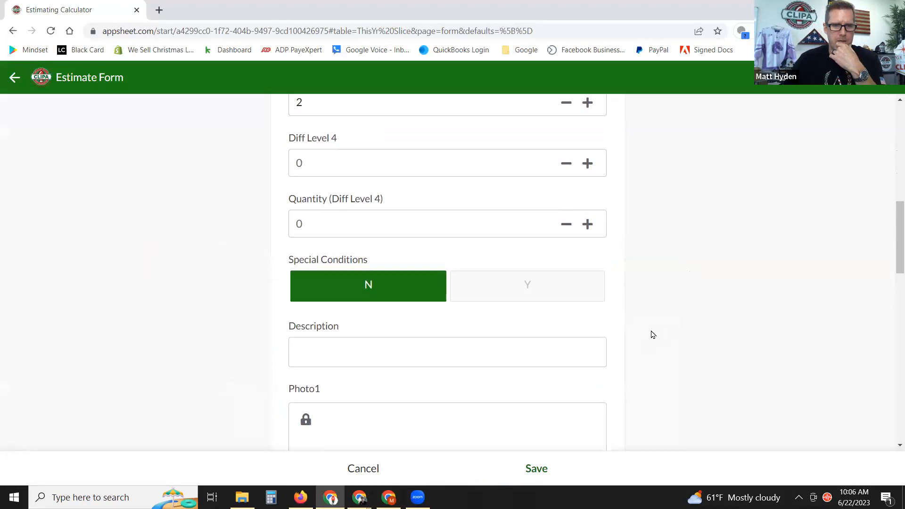
scroll(658, 335, "down", 1)
left_click(466, 245)
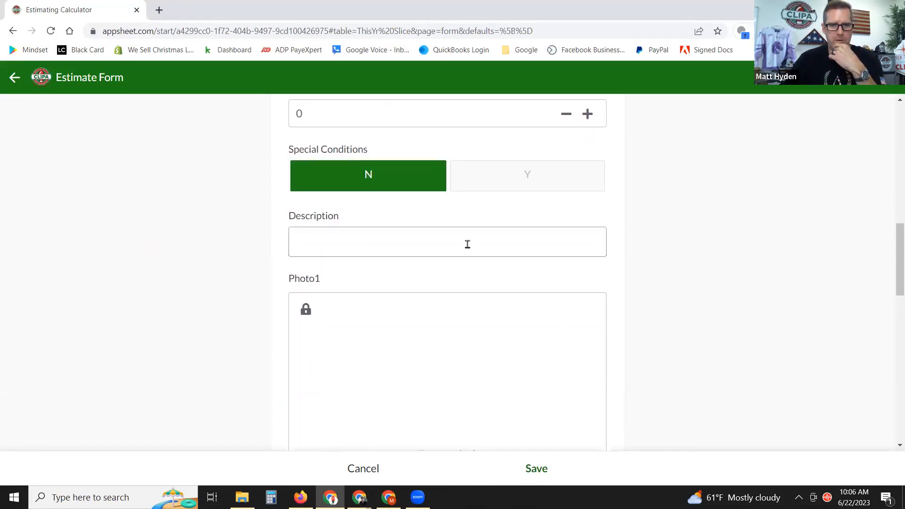
scroll(660, 339, "down", 2)
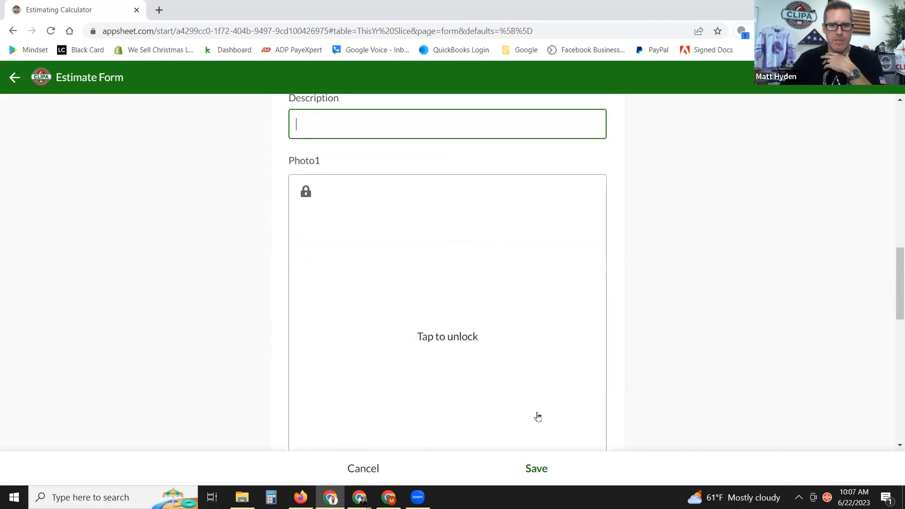
left_click(300, 497)
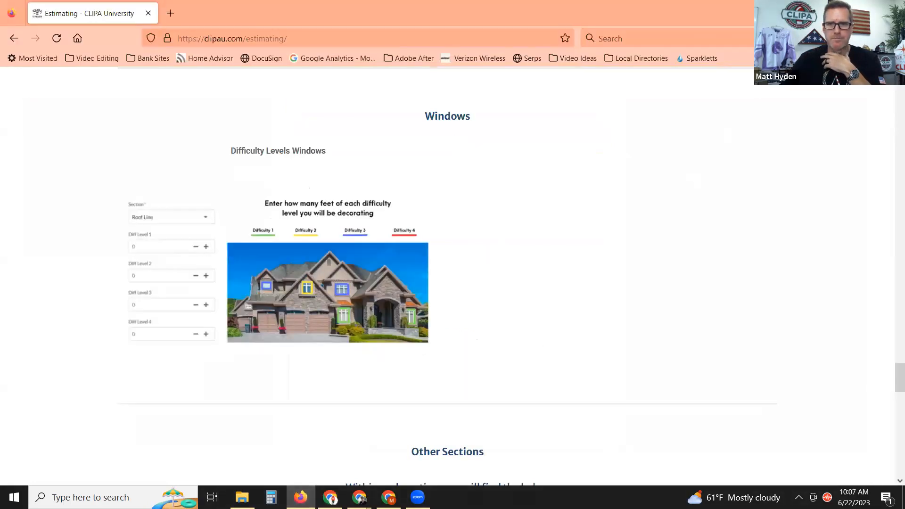
left_click(330, 497)
scroll(630, 283, "down", 3)
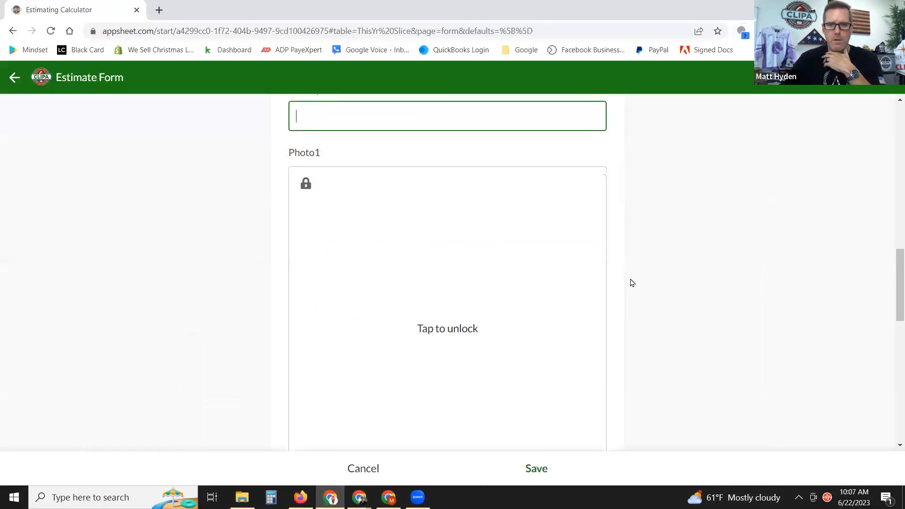
scroll(669, 285, "down", 2)
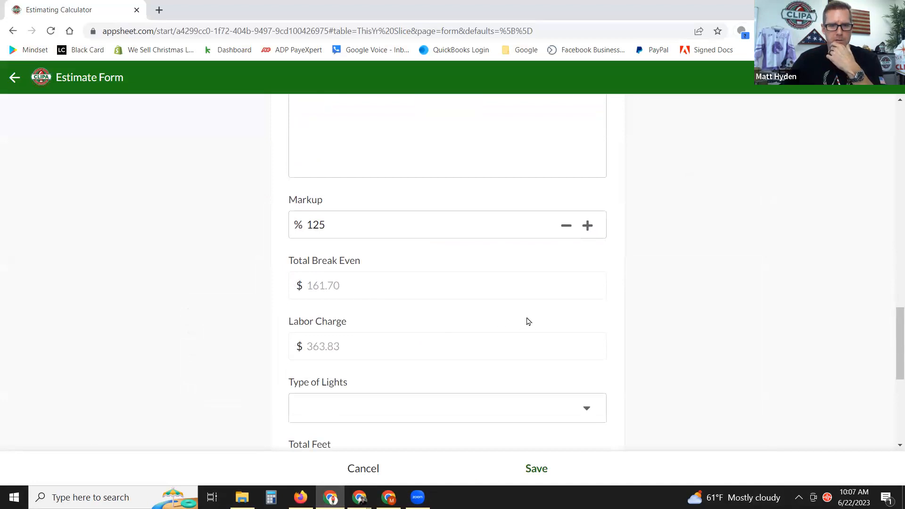
scroll(641, 306, "down", 1)
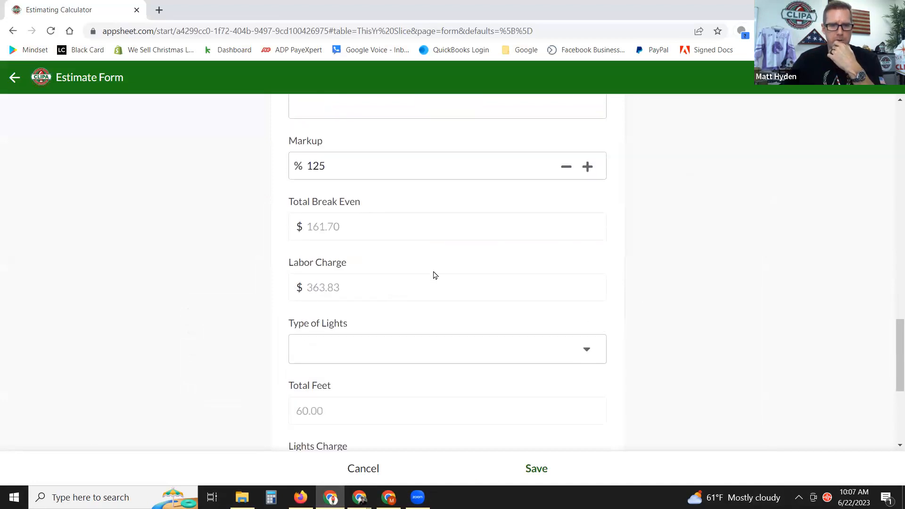
scroll(433, 275, "down", 1)
Choose Mini Lights as the Type of Lights.
left_click(424, 292)
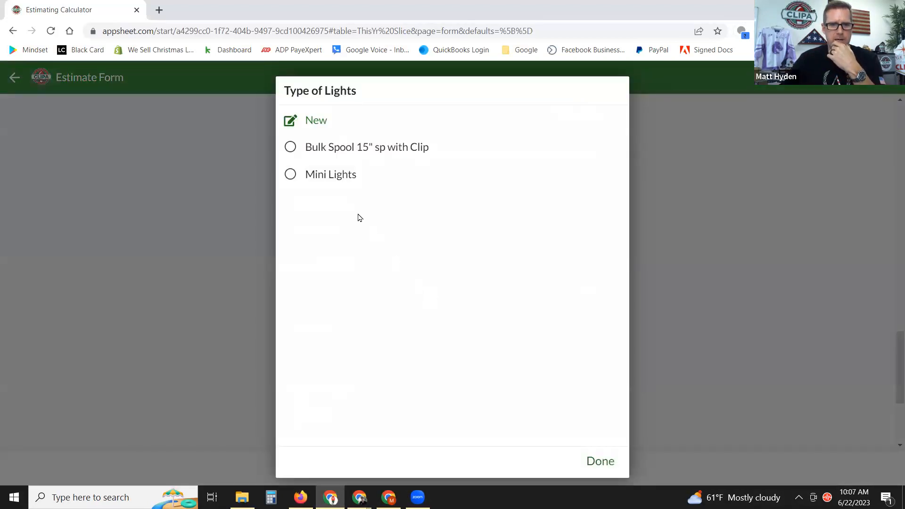
left_click(290, 175)
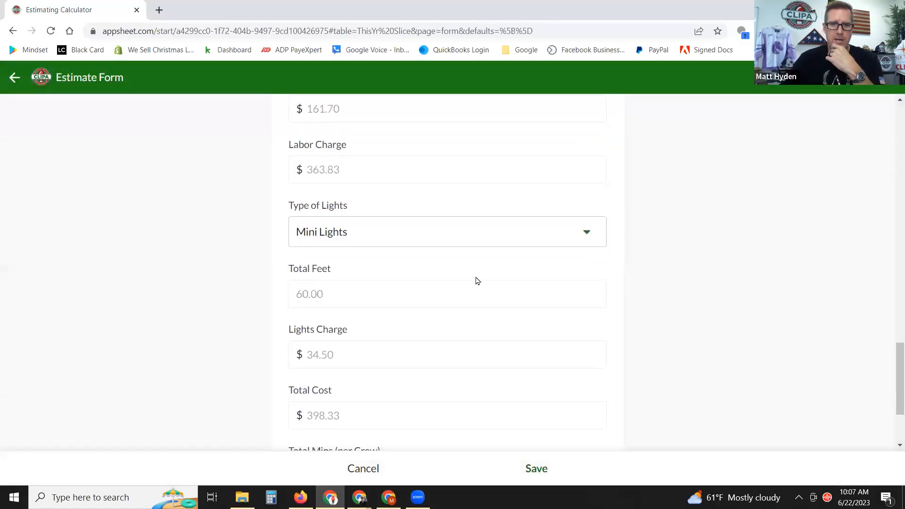
scroll(476, 283, "up", 2)
scroll(439, 248, "up", 1)
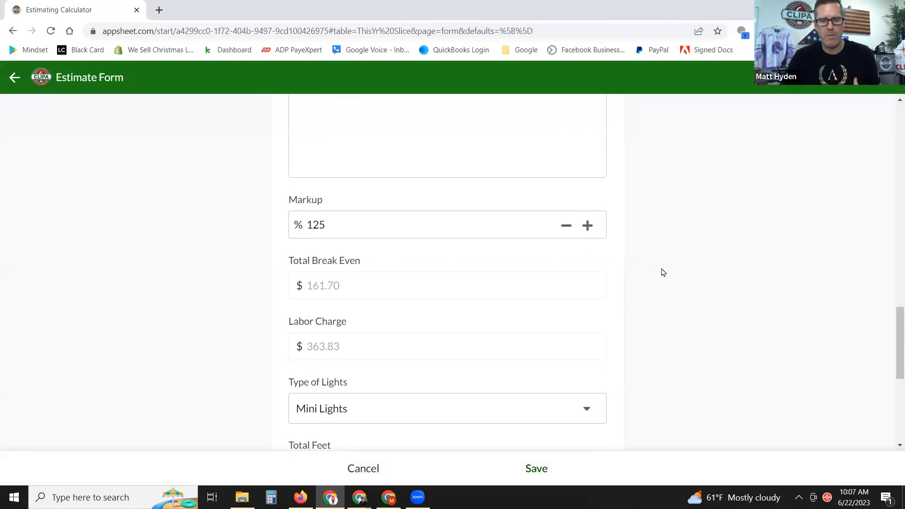
Change the Markup from 125 to 140, bringing Total Cost to $422.58.
left_click(329, 225)
left_click_drag(329, 225, 291, 226)
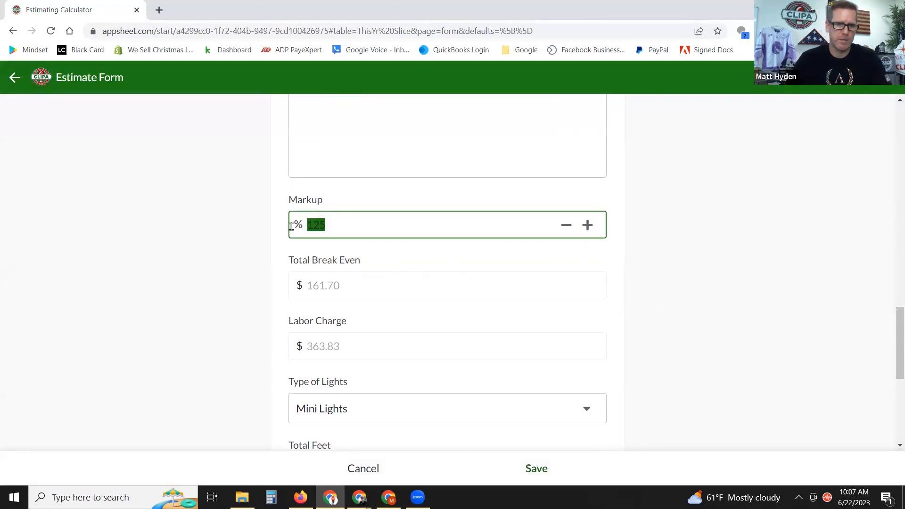
type("140")
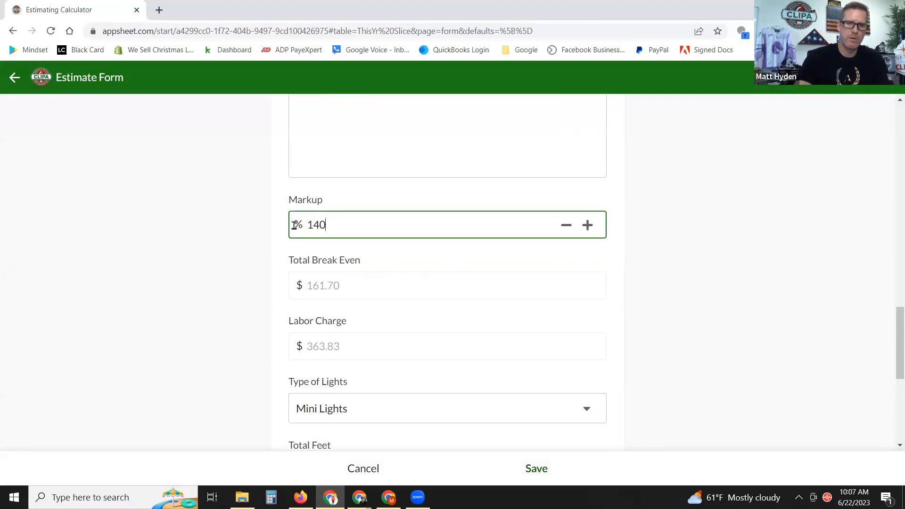
left_click(422, 293)
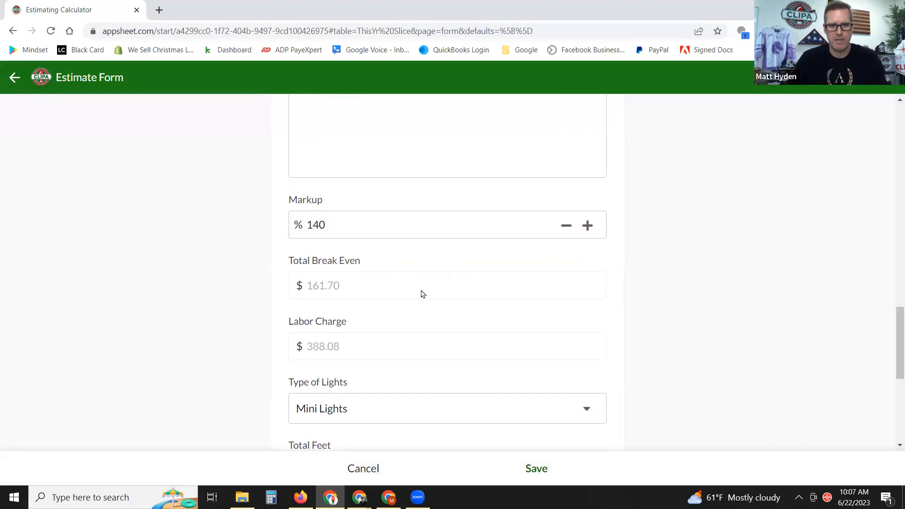
scroll(678, 271, "down", 5)
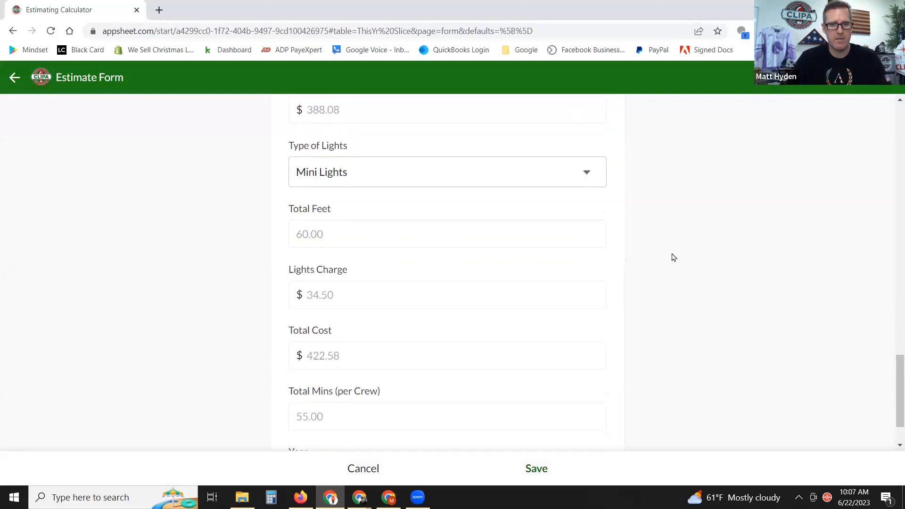
scroll(656, 260, "down", 1)
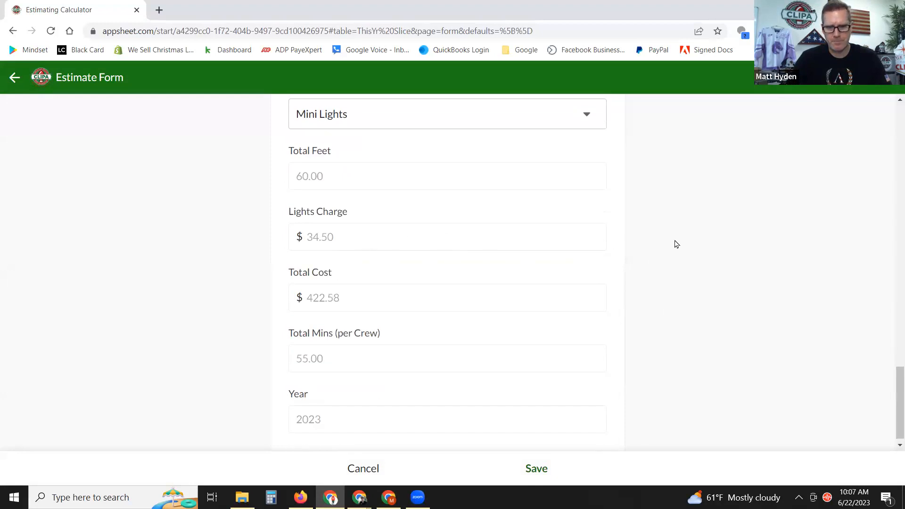
double_click(356, 302)
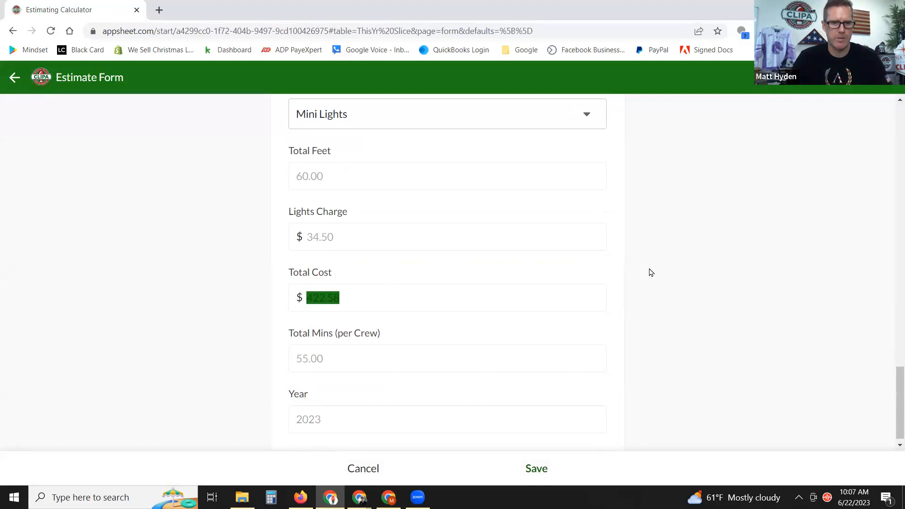
Save the Windows estimate, then select the Tree Wrap-Inside row in the summary.
left_click(536, 469)
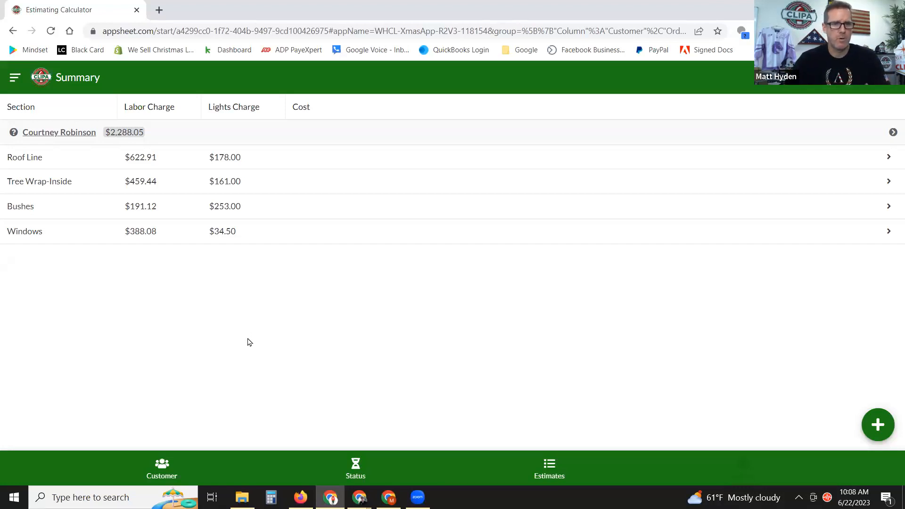
left_click(261, 188)
left_click(17, 83)
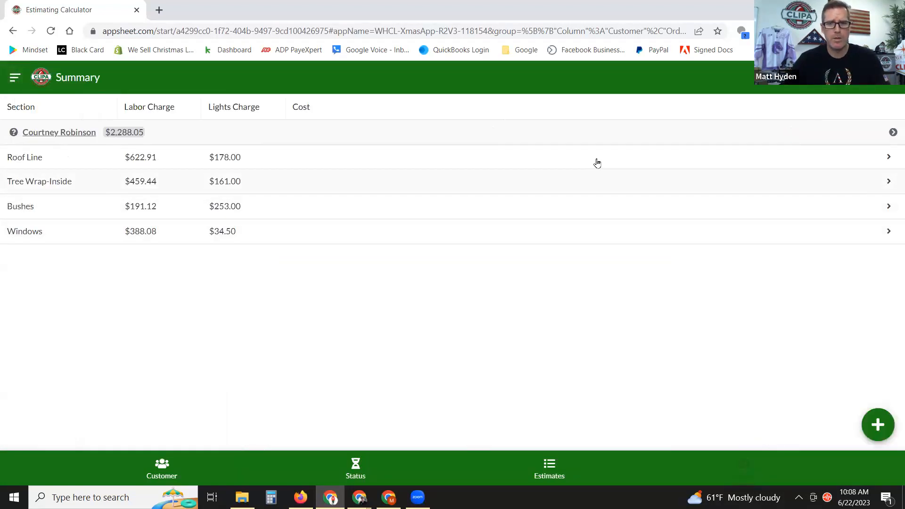
left_click(863, 84)
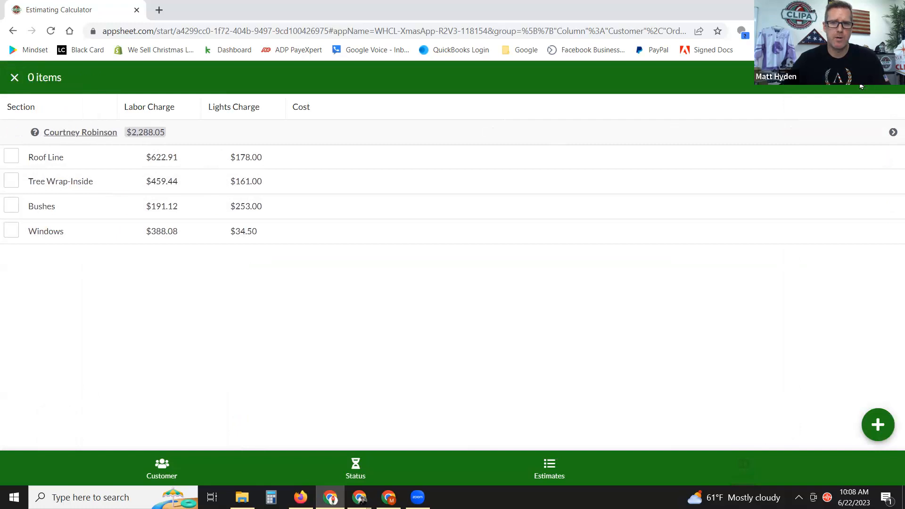
left_click(10, 183)
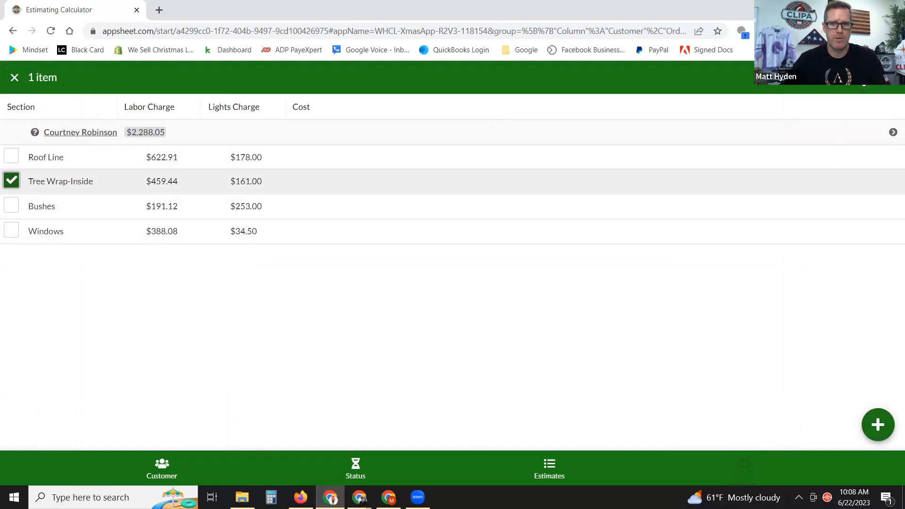
Delete the selected Tree Wrap-Inside section and confirm the deletion.
left_click(863, 79)
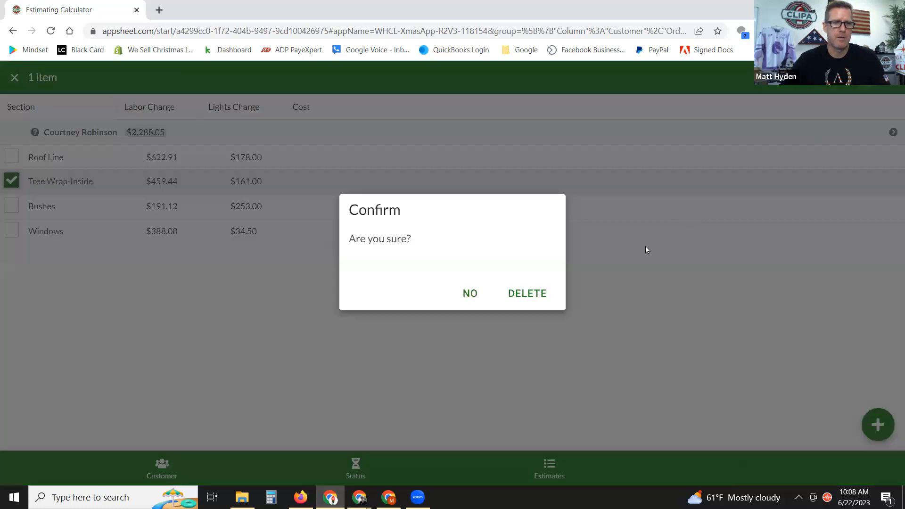
left_click(526, 296)
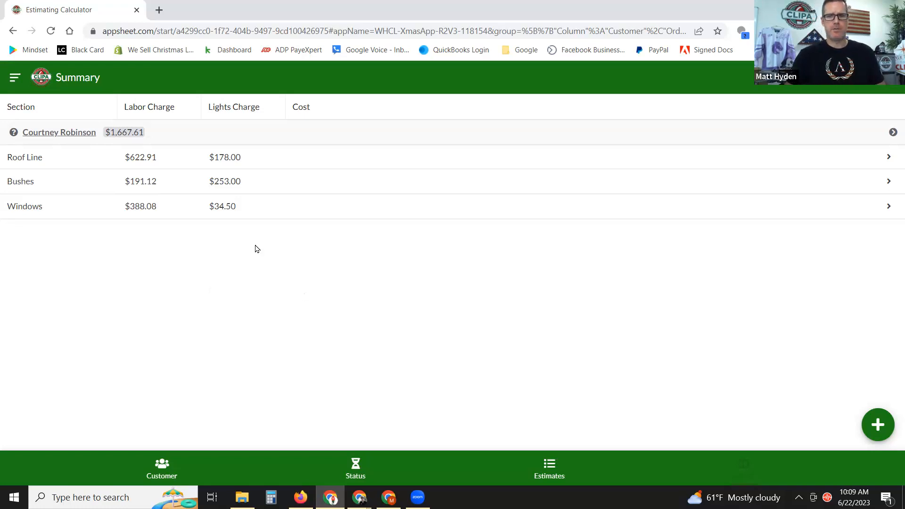
left_click(878, 425)
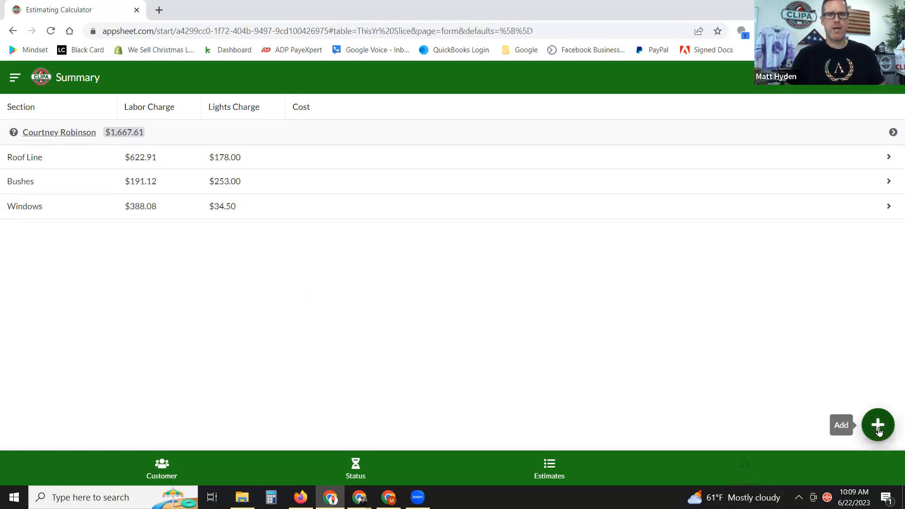
left_click(412, 150)
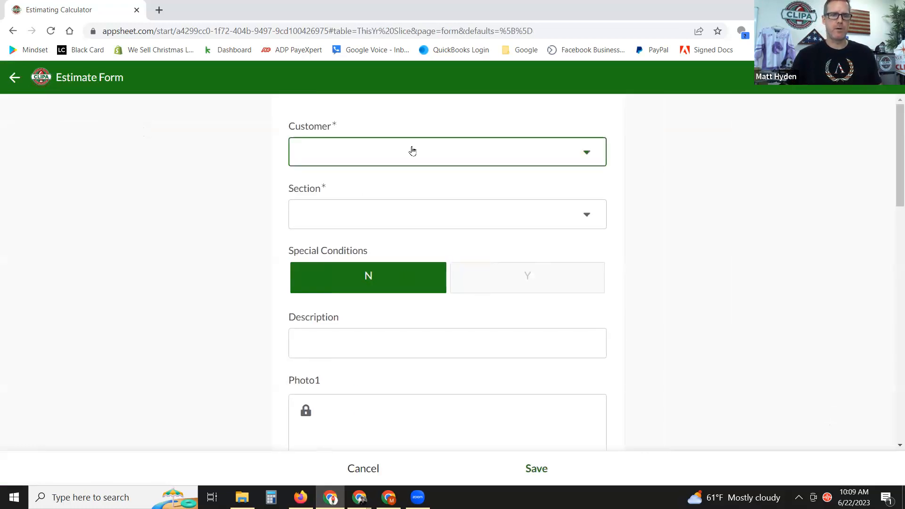
left_click(396, 148)
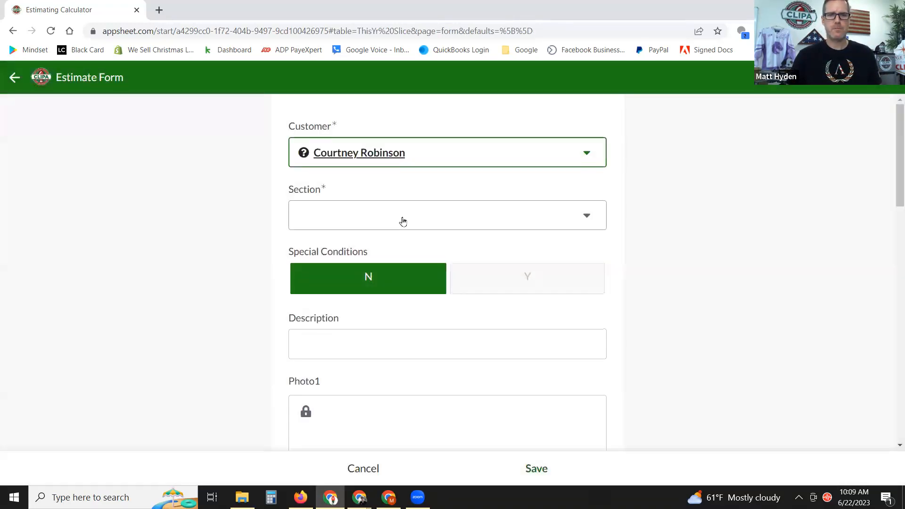
left_click(418, 217)
scroll(457, 264, "down", 1)
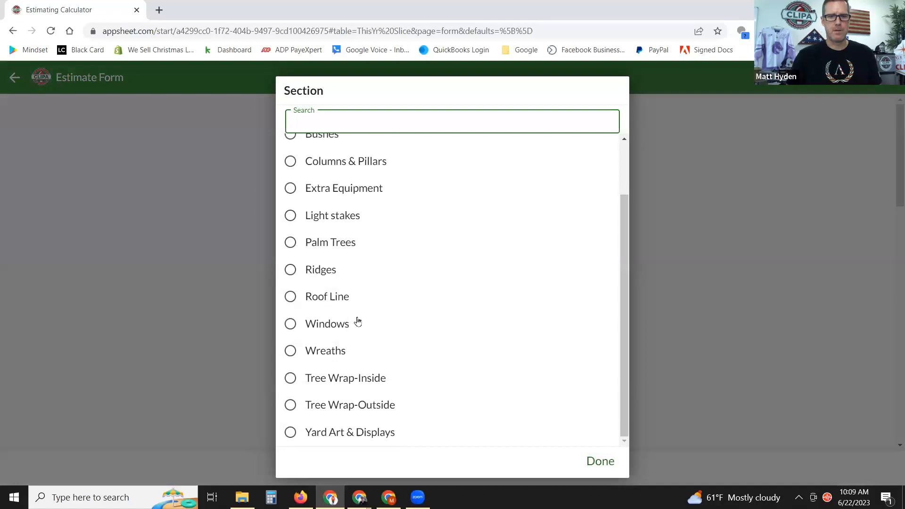
left_click(291, 351)
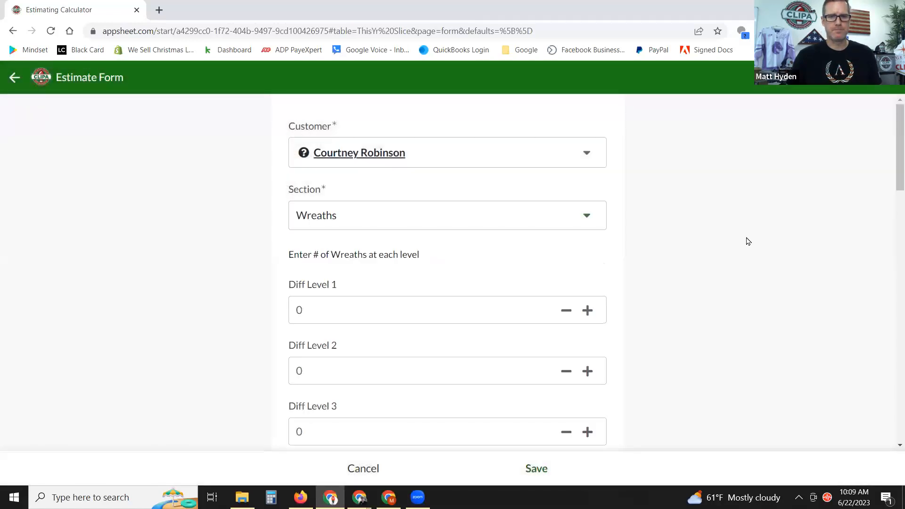
scroll(747, 240, "down", 3)
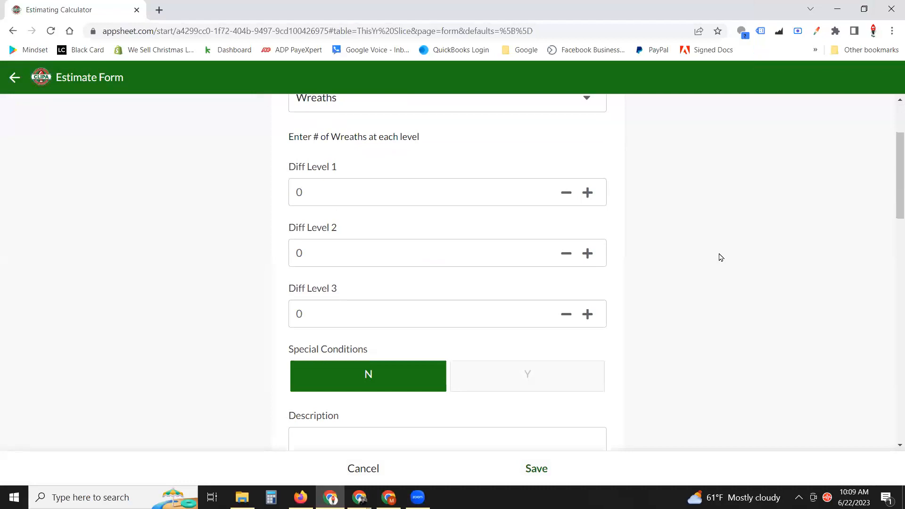
scroll(720, 257, "up", 3)
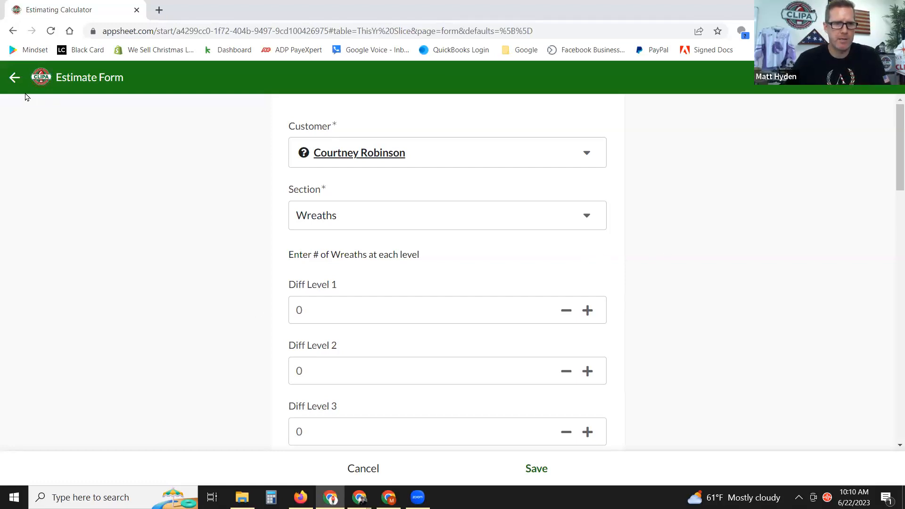
left_click(14, 77)
left_click(523, 300)
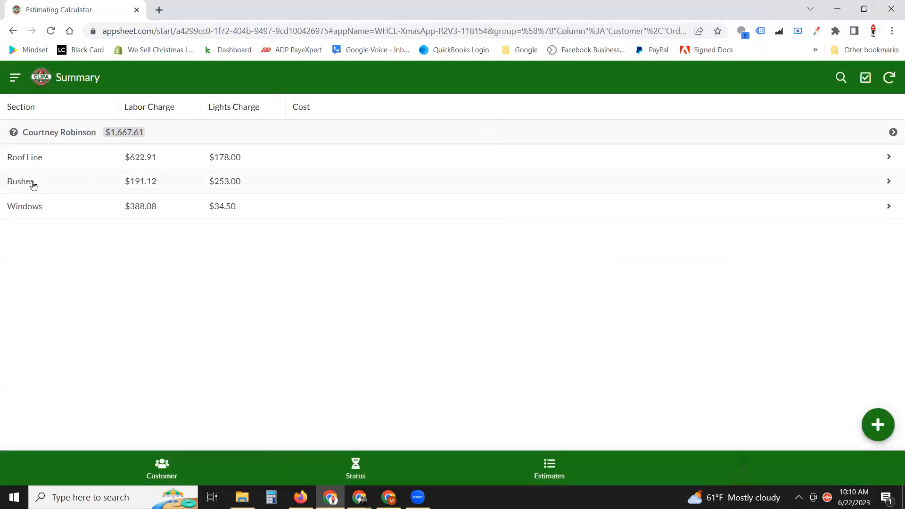
Edit the Windows section, review Diff Level 1 at 12 with quantity 2, and save.
left_click(127, 206)
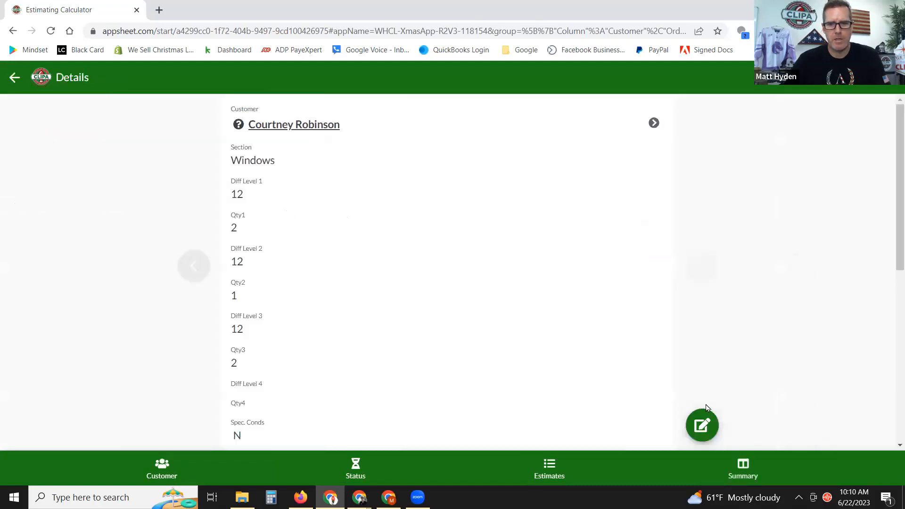
left_click(702, 425)
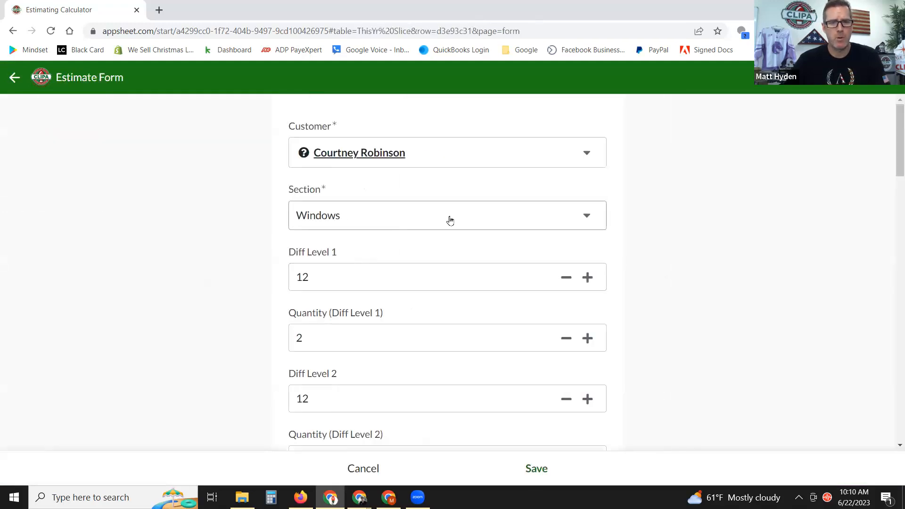
scroll(392, 240, "down", 1)
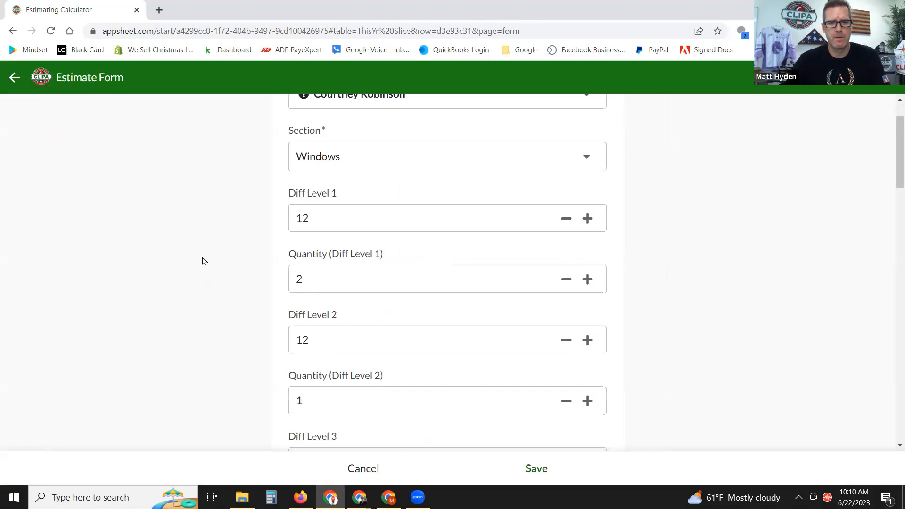
left_click(330, 221)
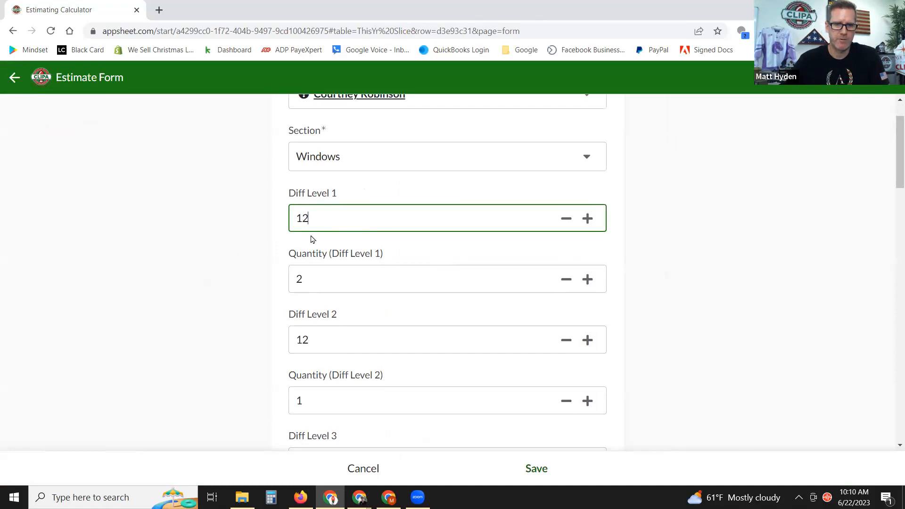
left_click(217, 261)
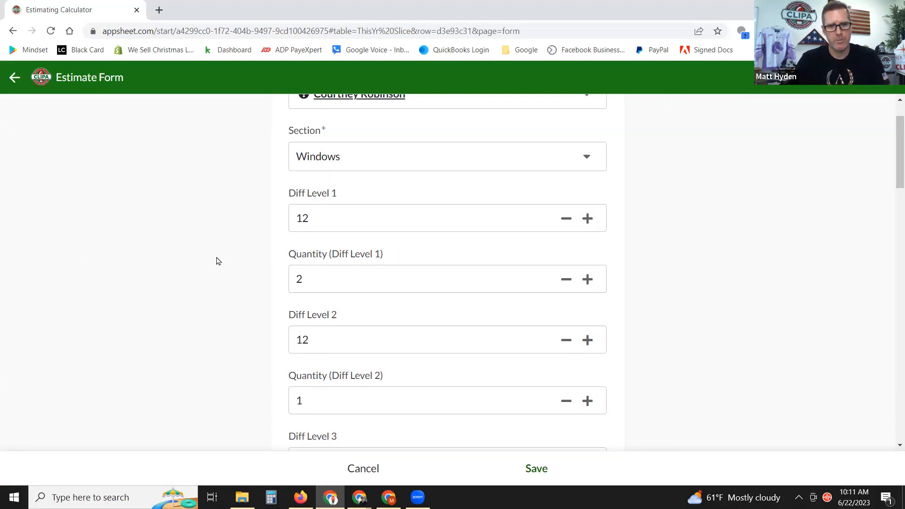
double_click(317, 215)
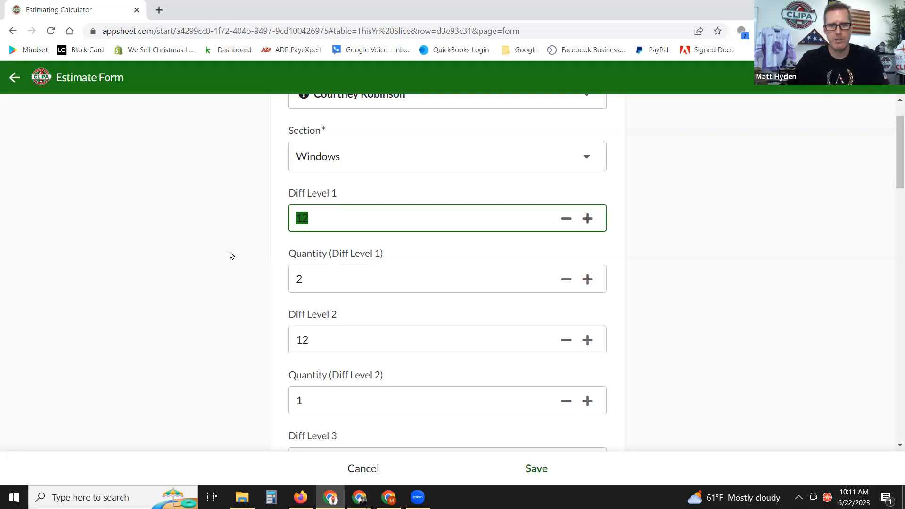
double_click(313, 270)
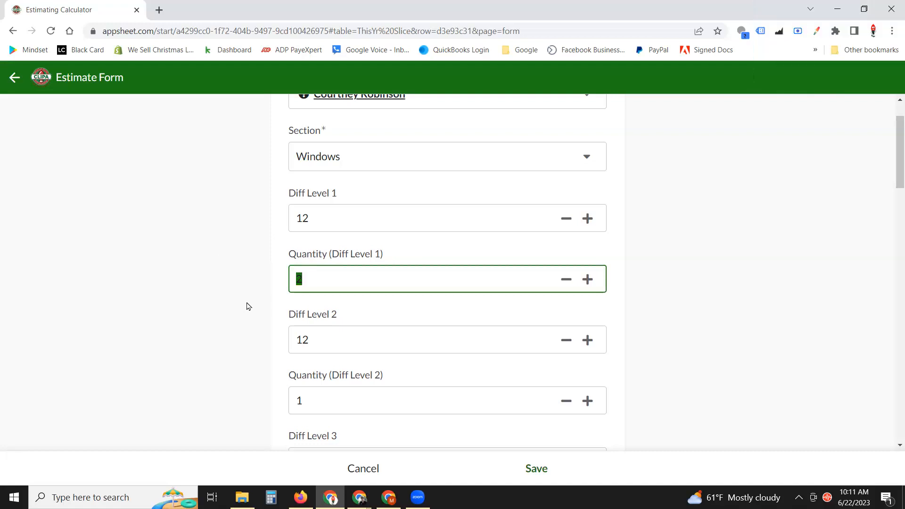
left_click(669, 240)
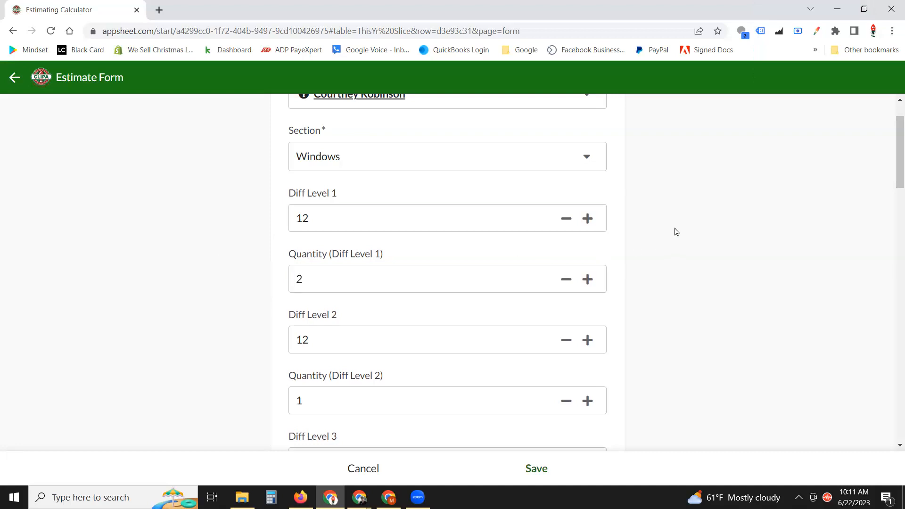
left_click(536, 469)
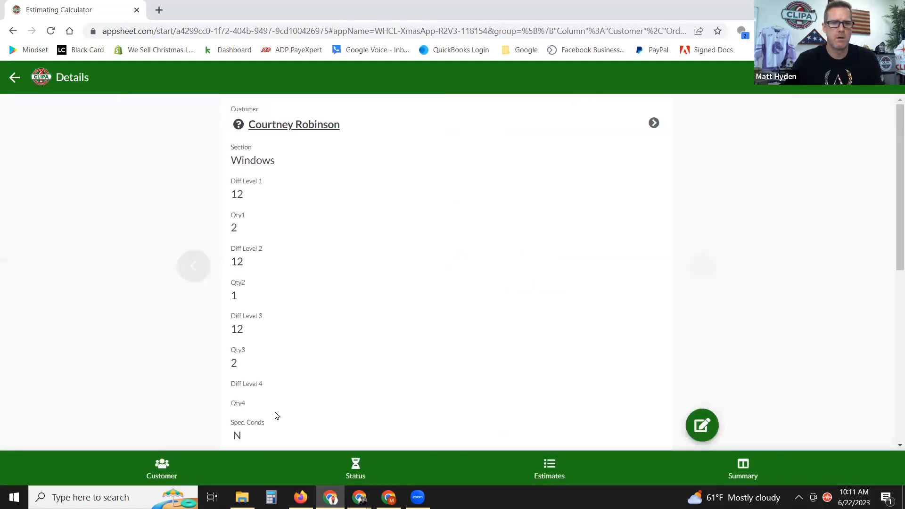
Add another estimate for the customer with the Section set to Light stakes.
left_click(550, 463)
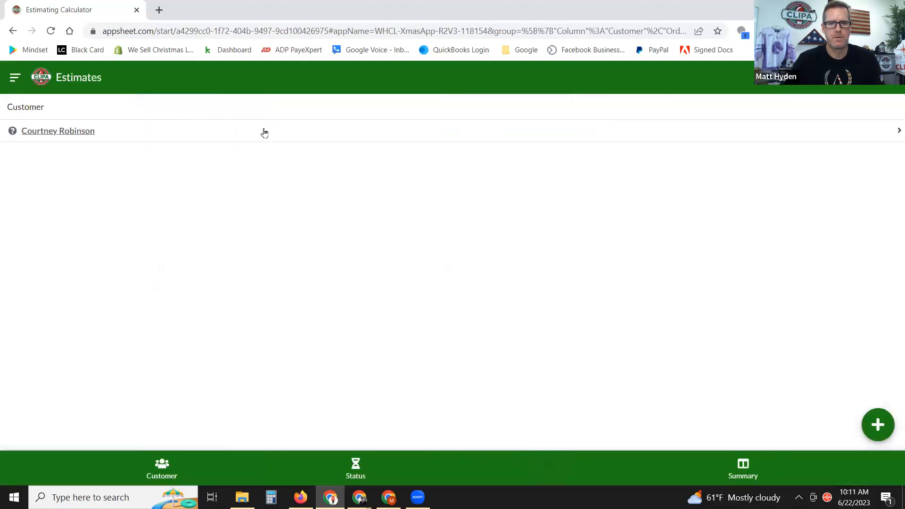
left_click(74, 133)
left_click(877, 424)
left_click(391, 223)
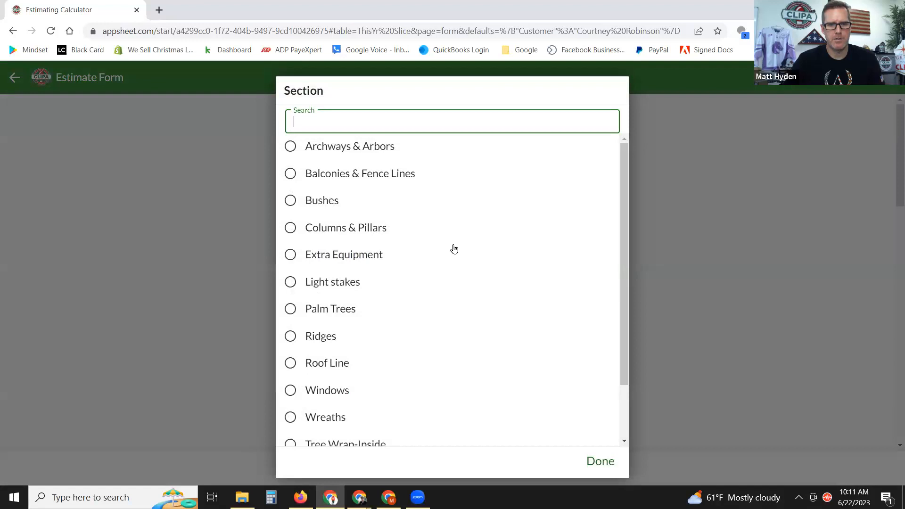
left_click(306, 293)
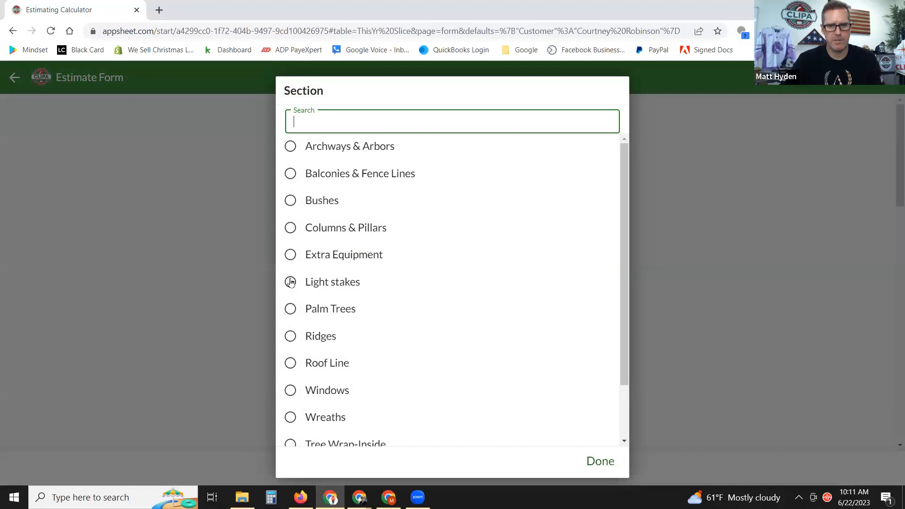
Scroll down to Type of Lights and show its Bulk Spool and Mini Lights choices.
scroll(520, 200, "down", 3)
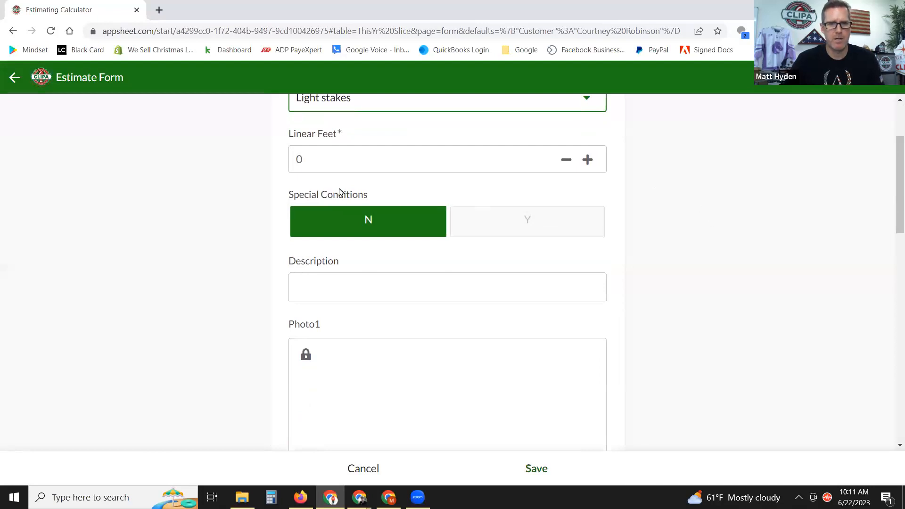
left_click(318, 159)
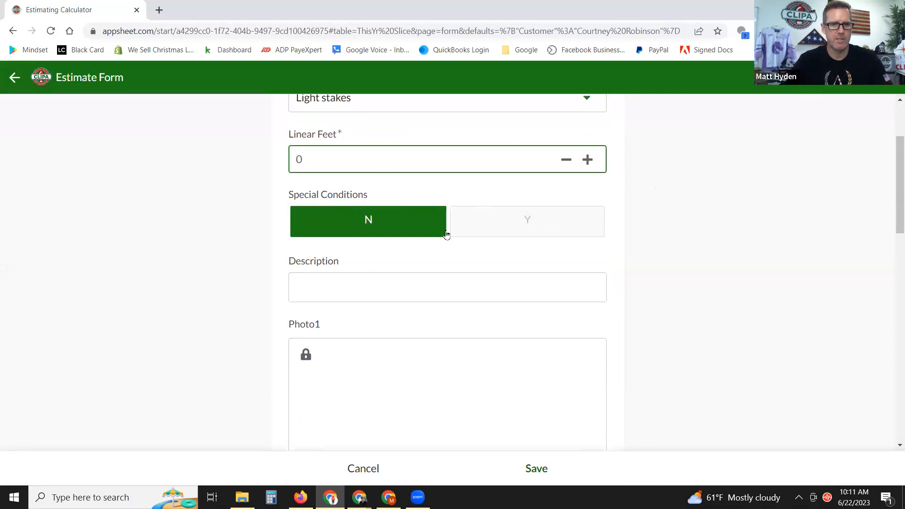
scroll(490, 245, "down", 6)
scroll(490, 245, "down", 3)
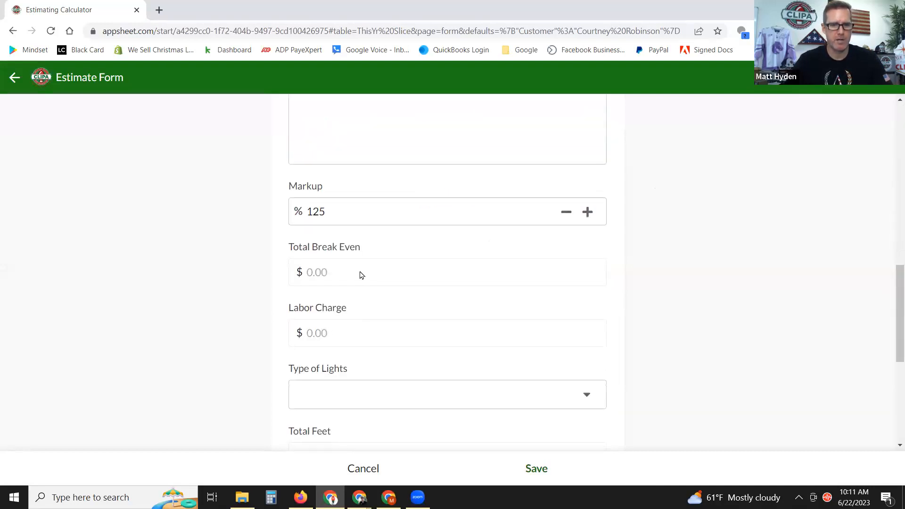
scroll(707, 306, "down", 1)
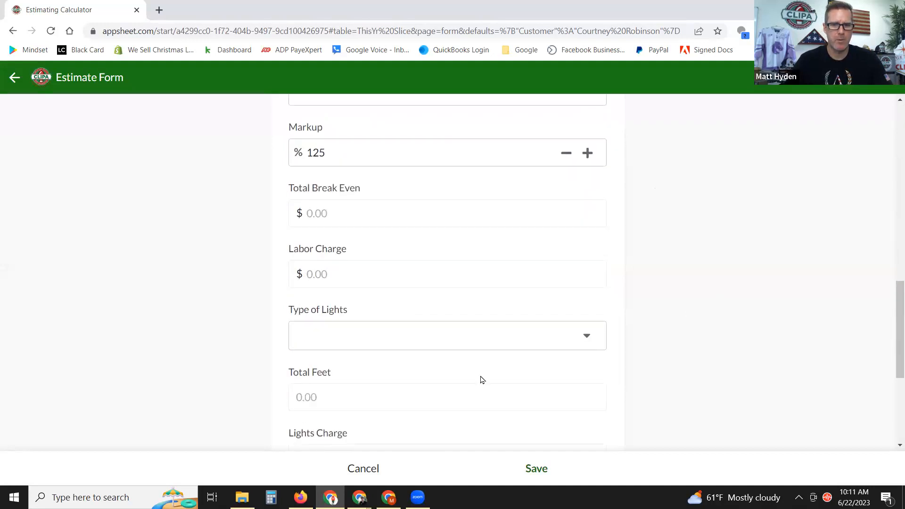
left_click(461, 338)
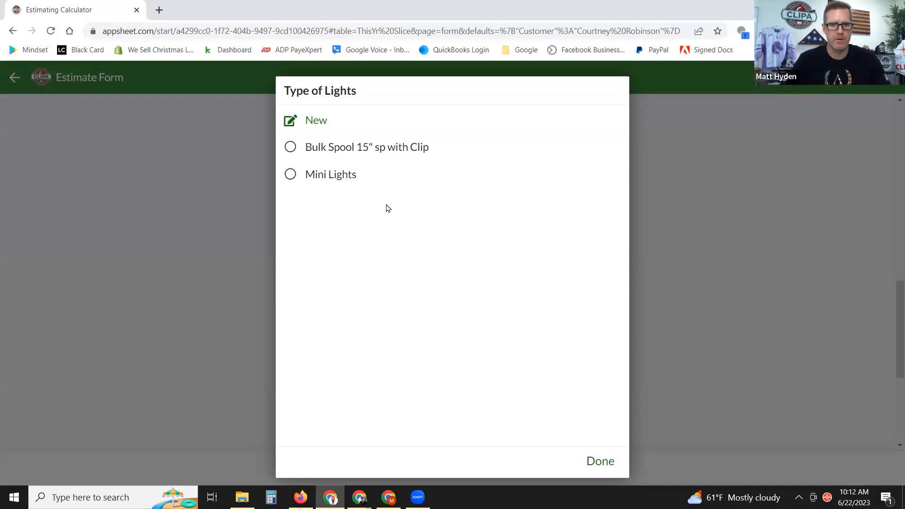
Dismiss the light types and change the Section to Wreaths.
left_click(595, 460)
scroll(507, 210, "down", 5)
scroll(507, 215, "up", 5)
left_click(434, 227)
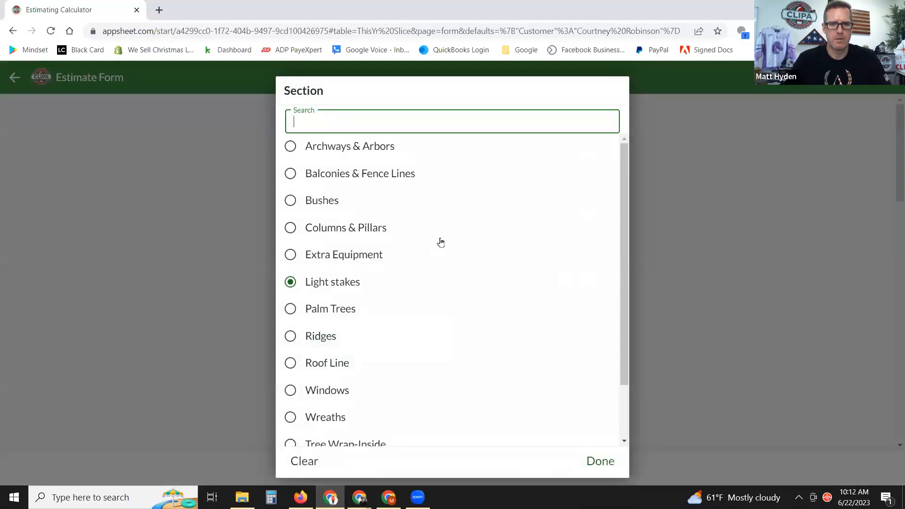
scroll(436, 236, "down", 2)
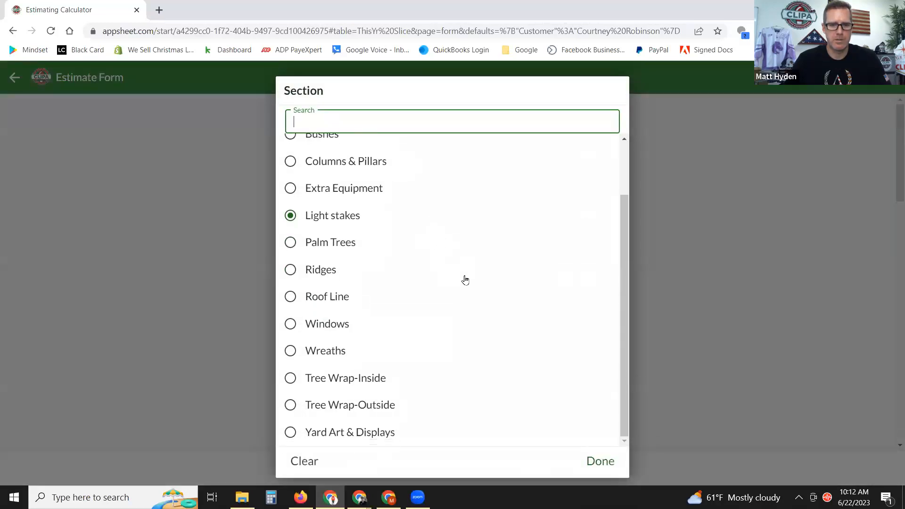
left_click(291, 405)
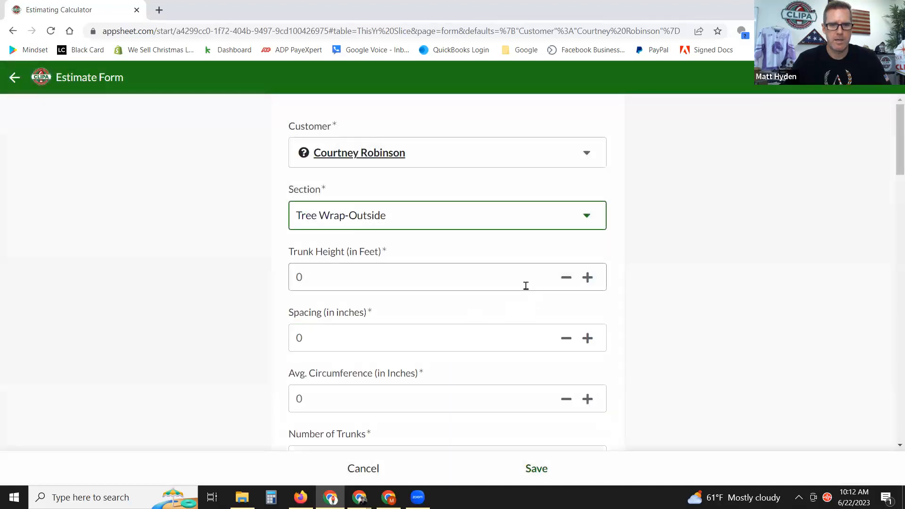
left_click(400, 211)
scroll(374, 257, "down", 2)
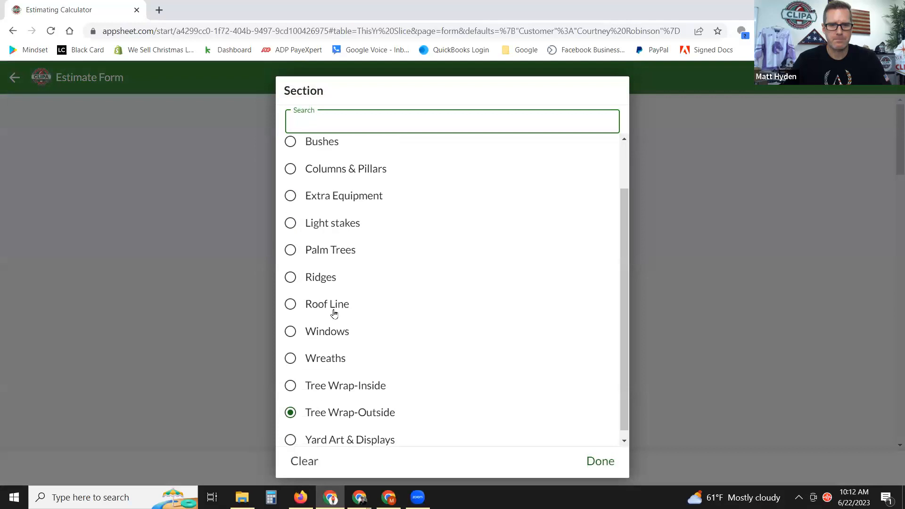
left_click(291, 359)
Enter 2 wreaths at Diff Level 1.
scroll(408, 254, "down", 2)
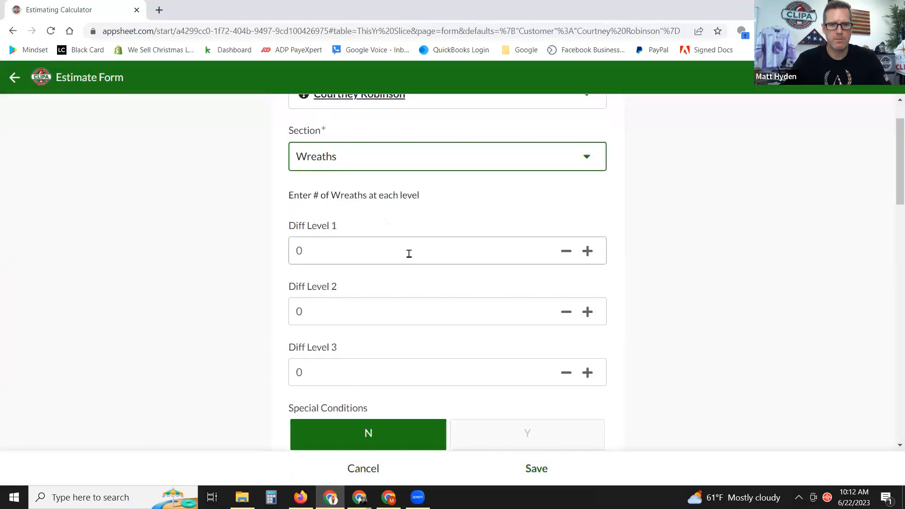
left_click(386, 253)
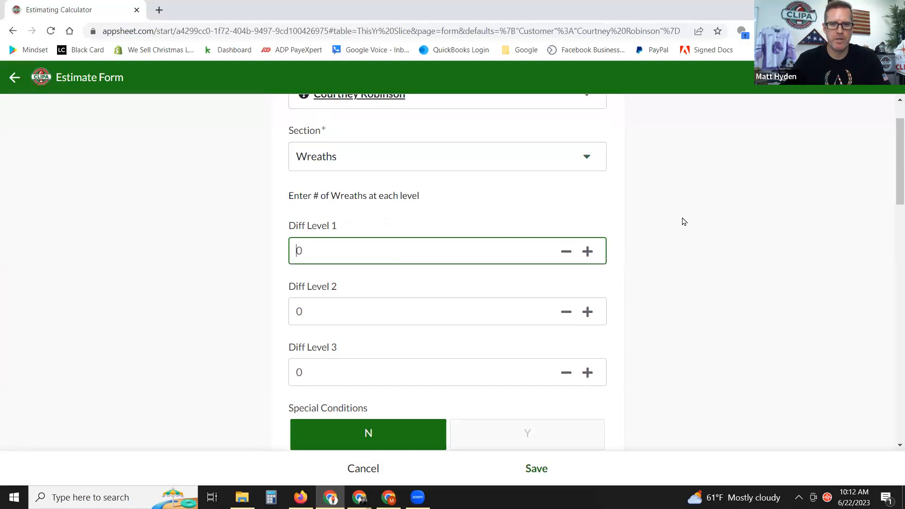
scroll(683, 222, "down", 1)
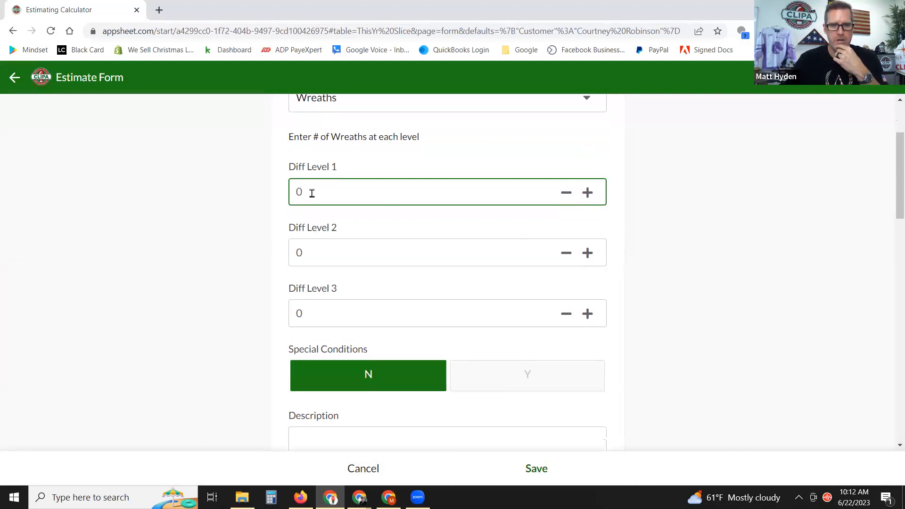
type("2")
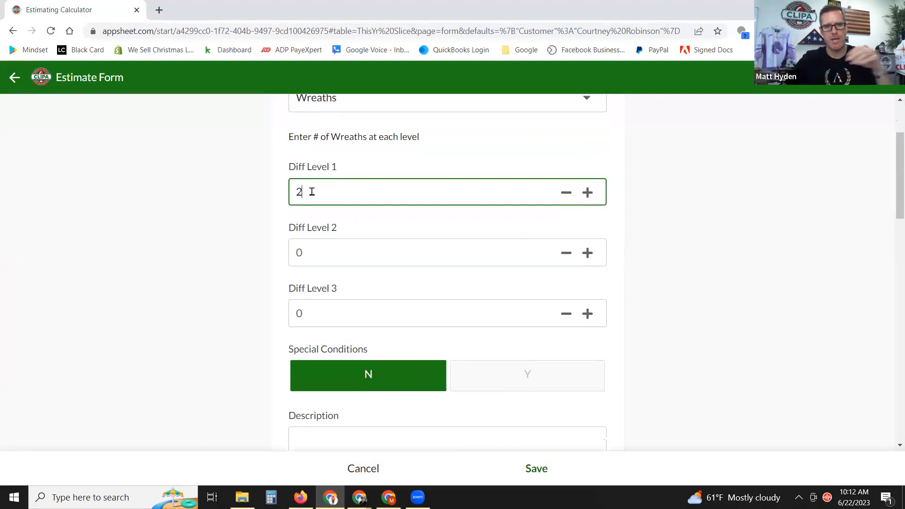
left_click(753, 163)
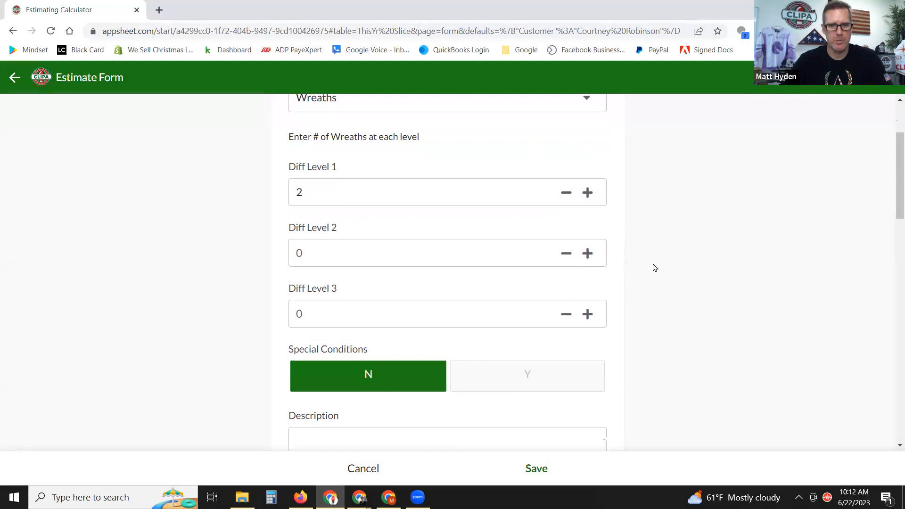
Scroll down to the WreathType field and show its choices, including 60" Lit.
scroll(669, 252, "down", 2)
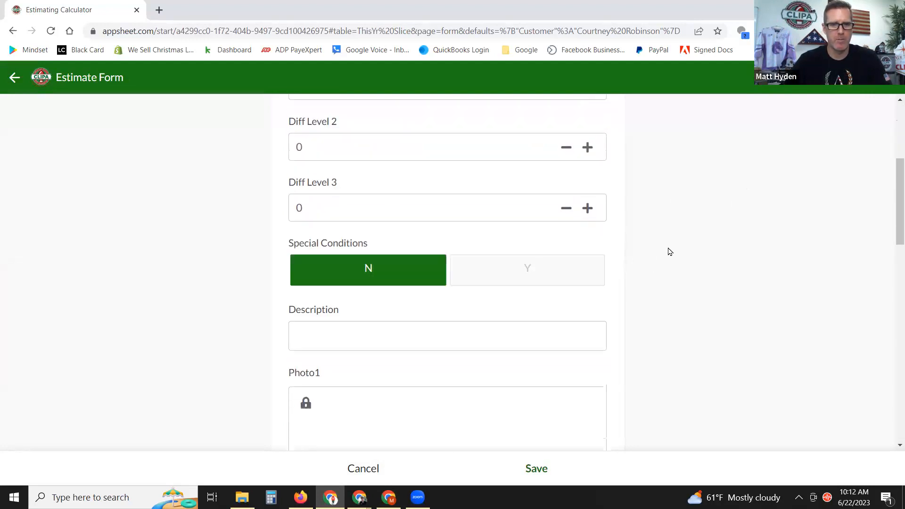
scroll(670, 252, "up", 2)
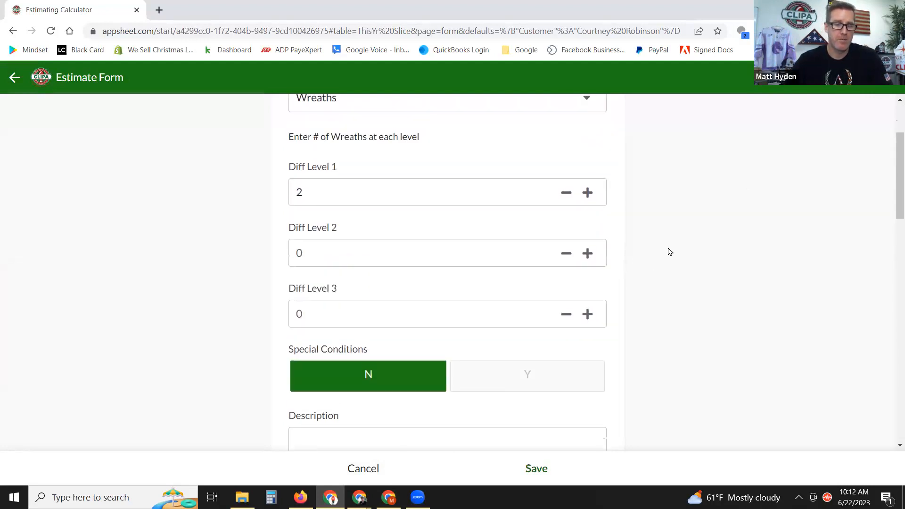
left_click(346, 250)
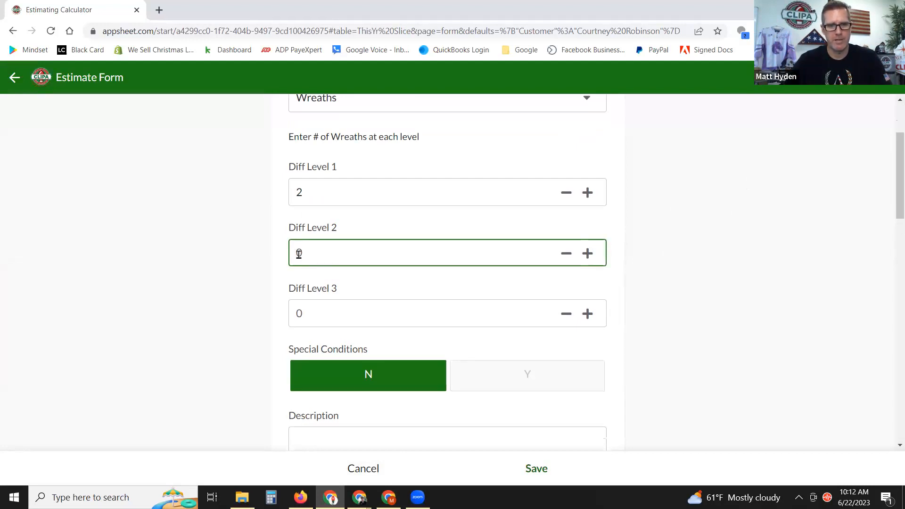
scroll(709, 297, "down", 2)
scroll(709, 298, "down", 5)
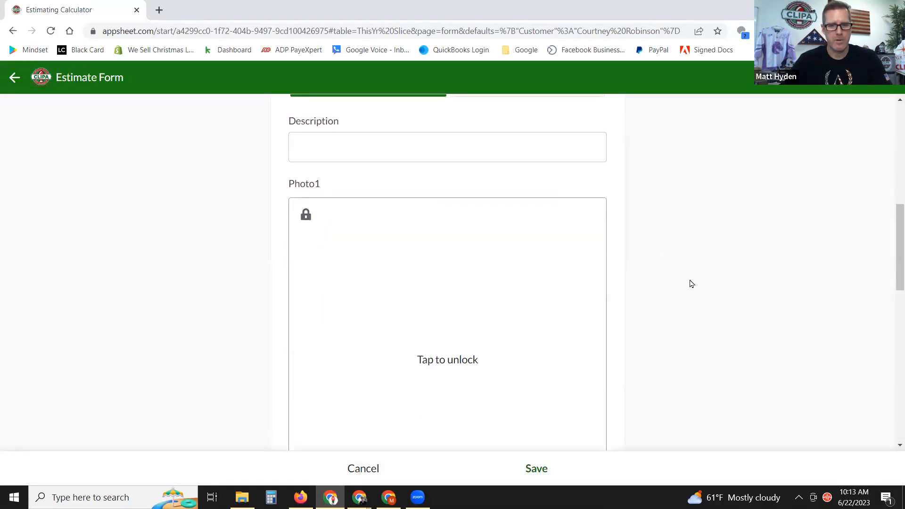
scroll(714, 278, "down", 1)
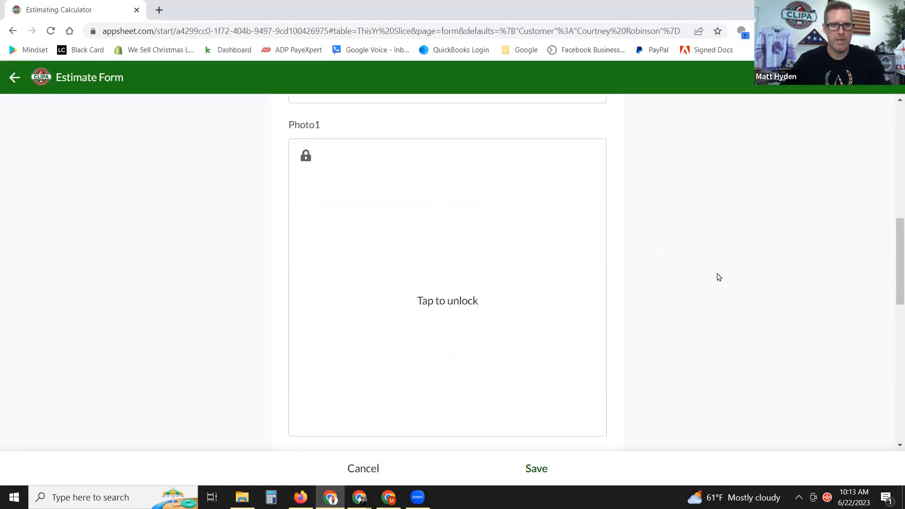
scroll(438, 217, "up", 2)
scroll(666, 264, "down", 4)
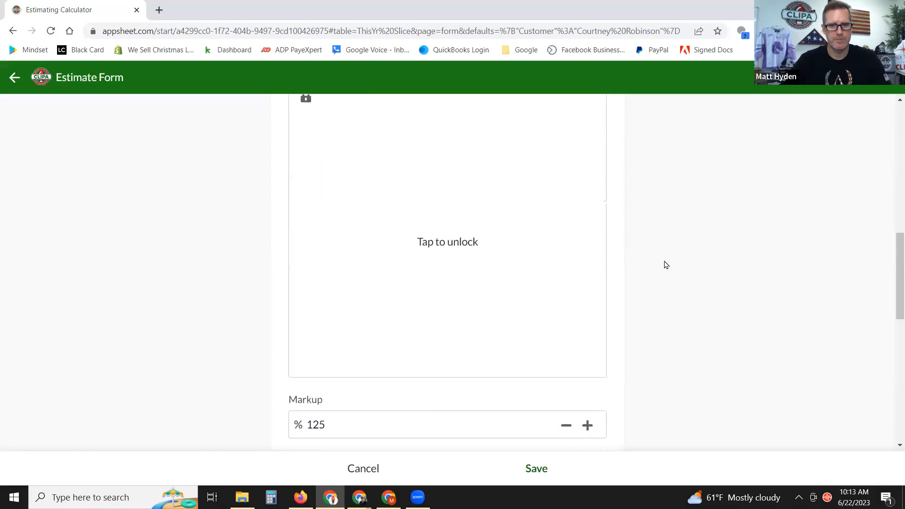
scroll(666, 264, "down", 4)
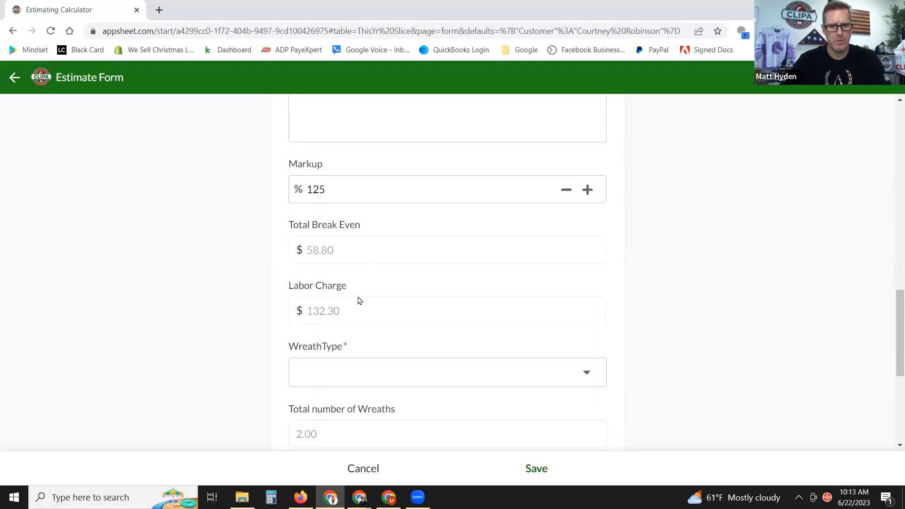
scroll(408, 303, "down", 1)
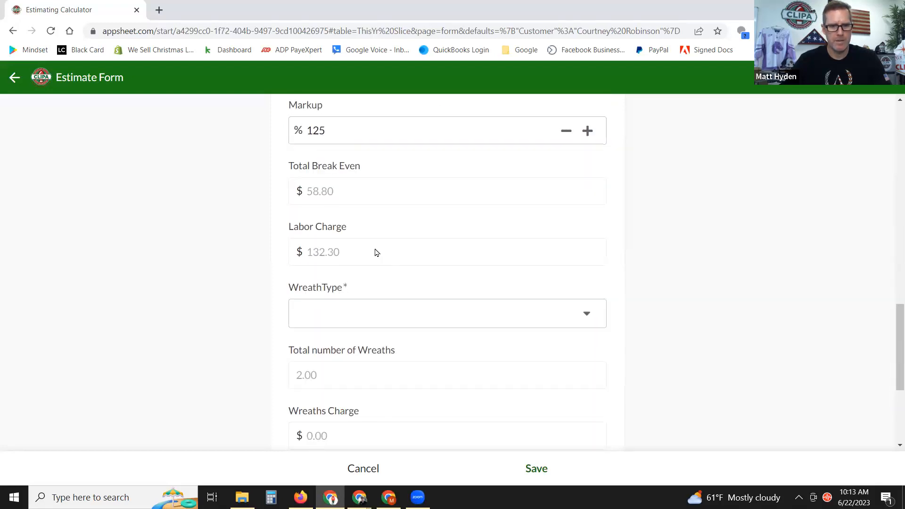
left_click(383, 318)
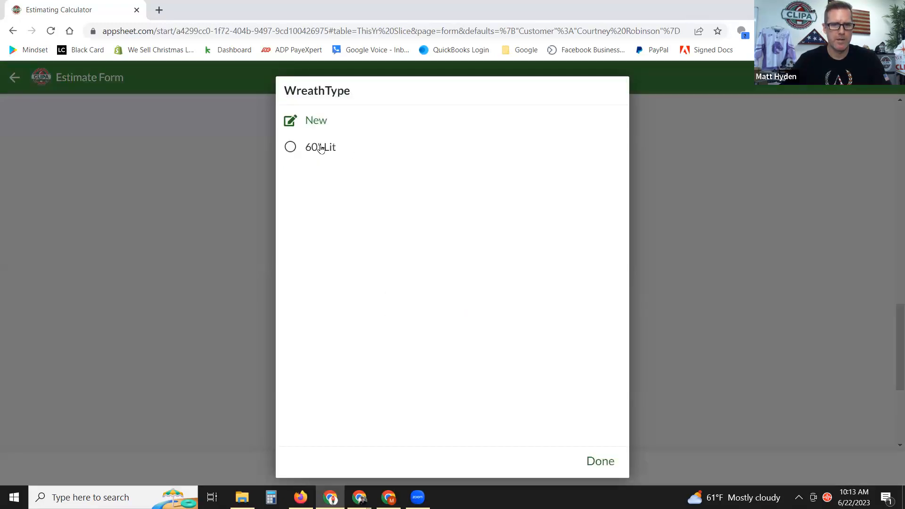
Pick 60" Lit as the wreath type.
left_click(290, 148)
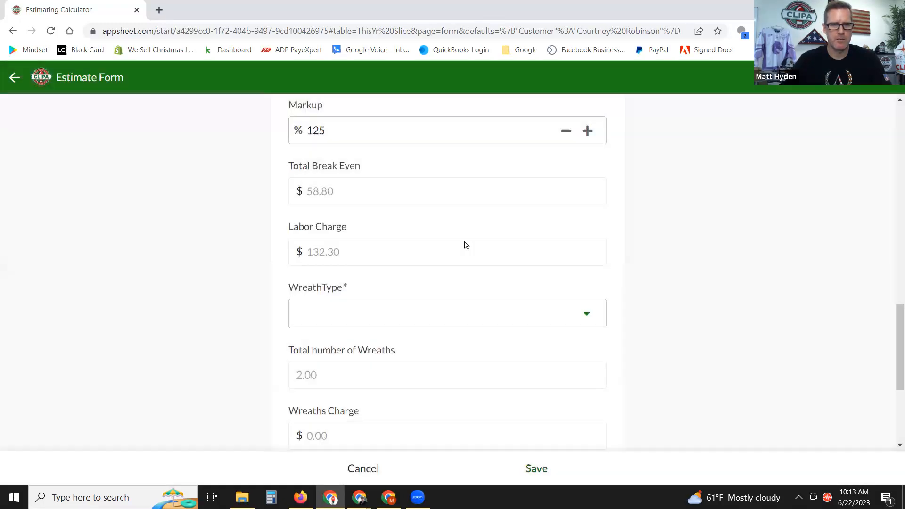
scroll(692, 285, "down", 3)
scroll(692, 284, "down", 1)
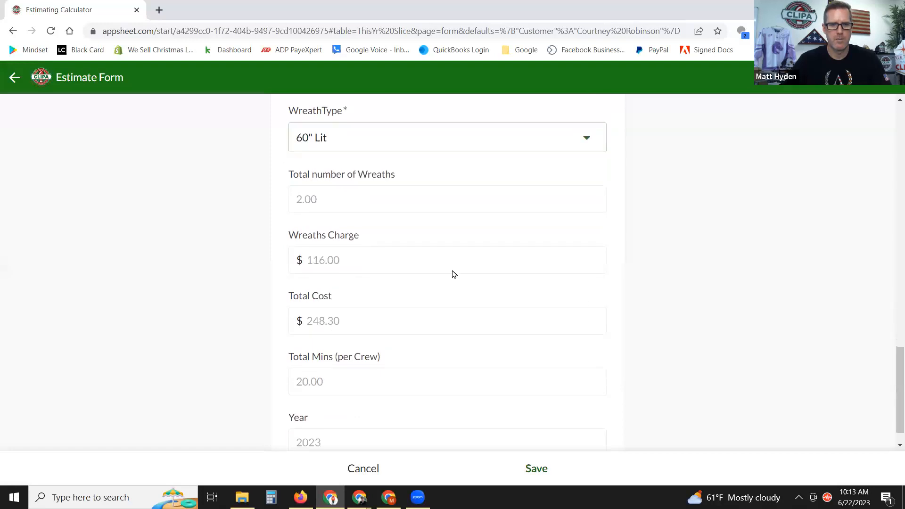
scroll(467, 278, "down", 1)
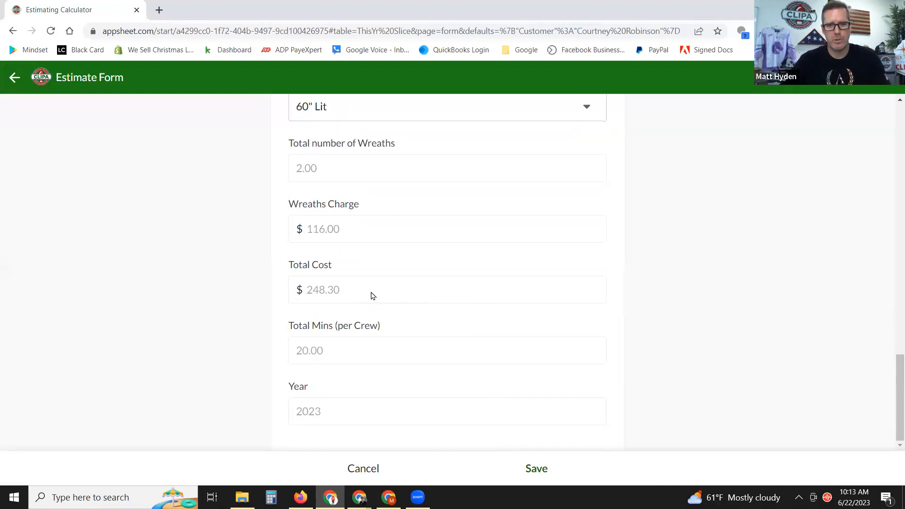
scroll(366, 311, "up", 1)
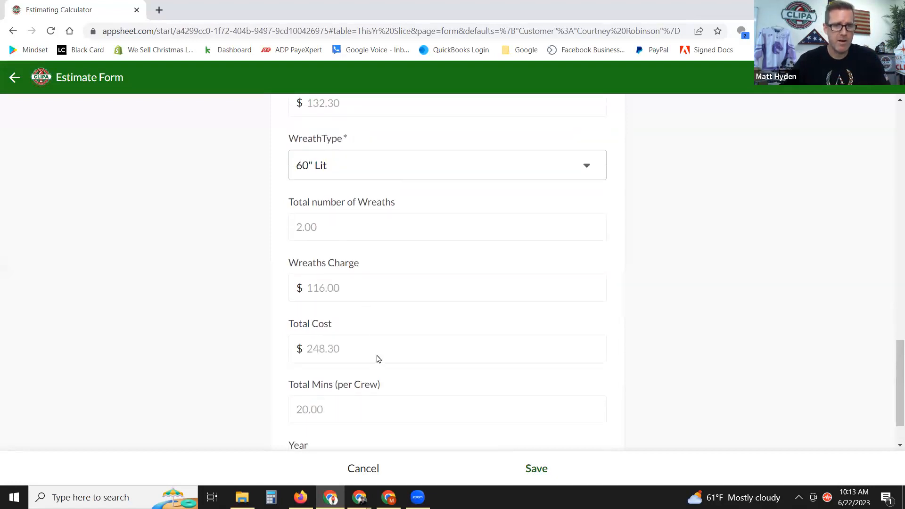
scroll(368, 330, "down", 1)
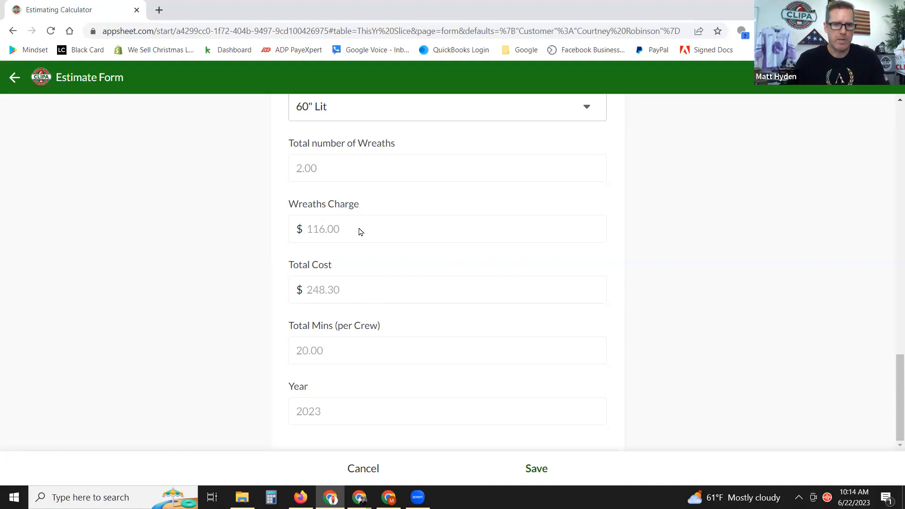
Check the Wreaths Charge of 116.00 and Labor Charge of 132.30, then save.
left_click_drag(340, 232, 302, 238)
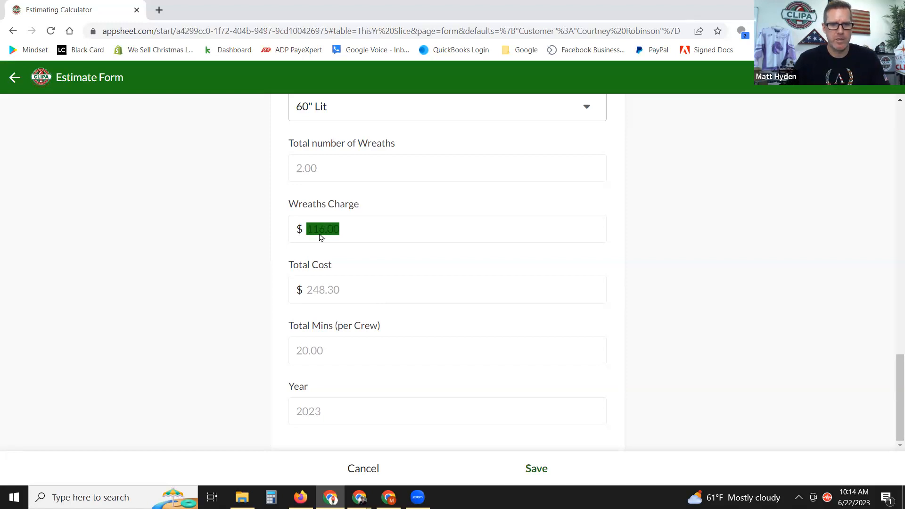
scroll(359, 255, "up", 4)
left_click(353, 167)
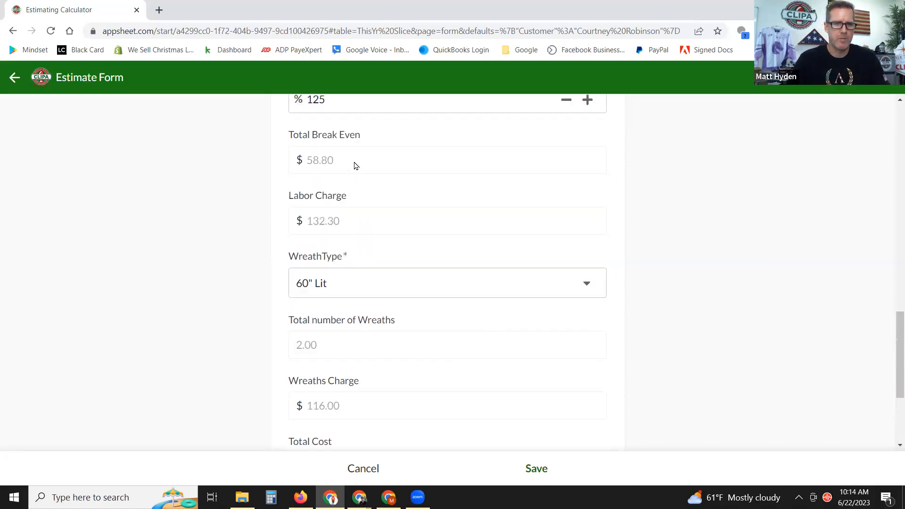
left_click_drag(336, 231, 306, 231)
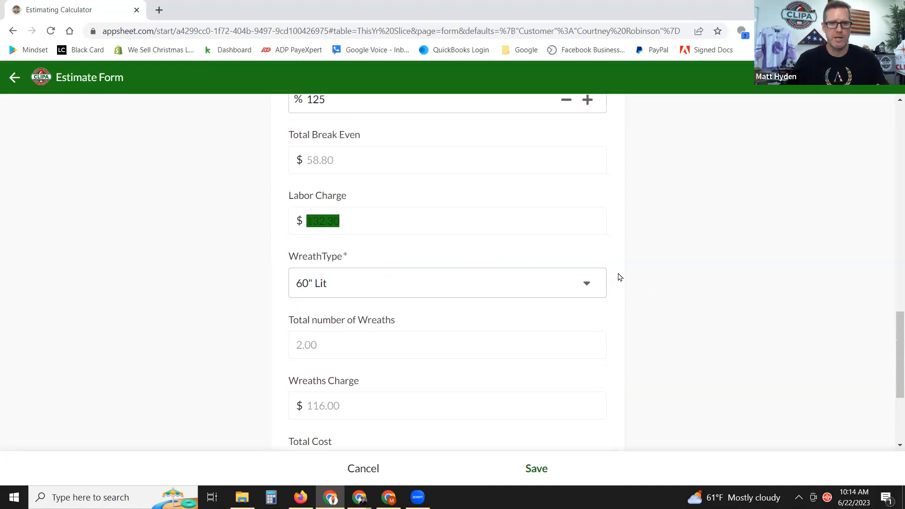
left_click(442, 238)
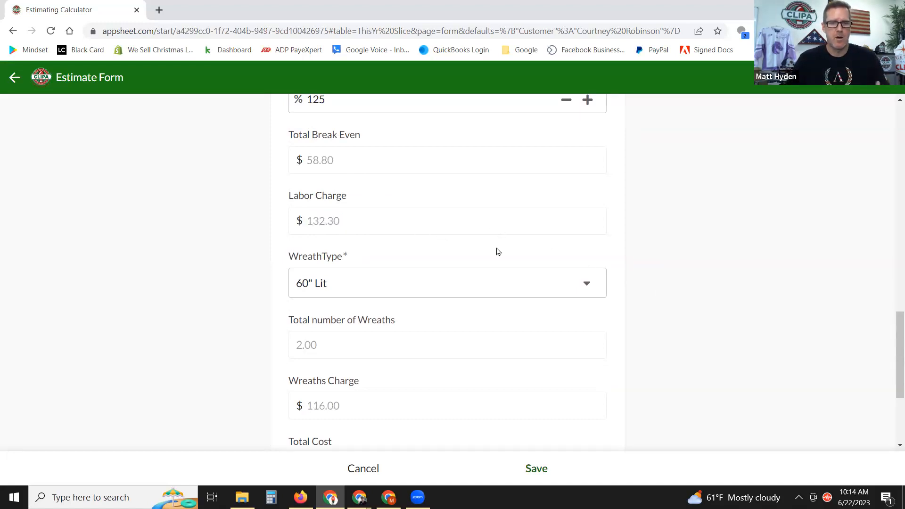
scroll(691, 281, "down", 1)
scroll(691, 285, "down", 1)
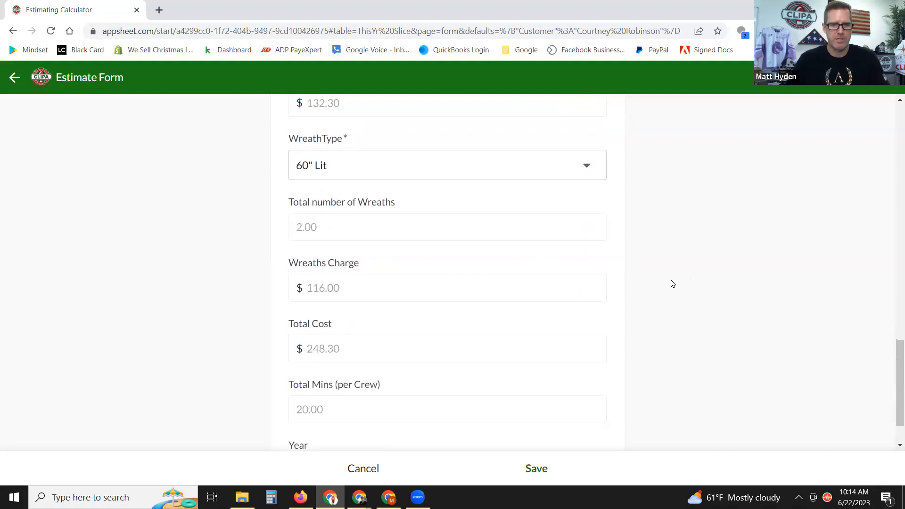
scroll(673, 282, "down", 1)
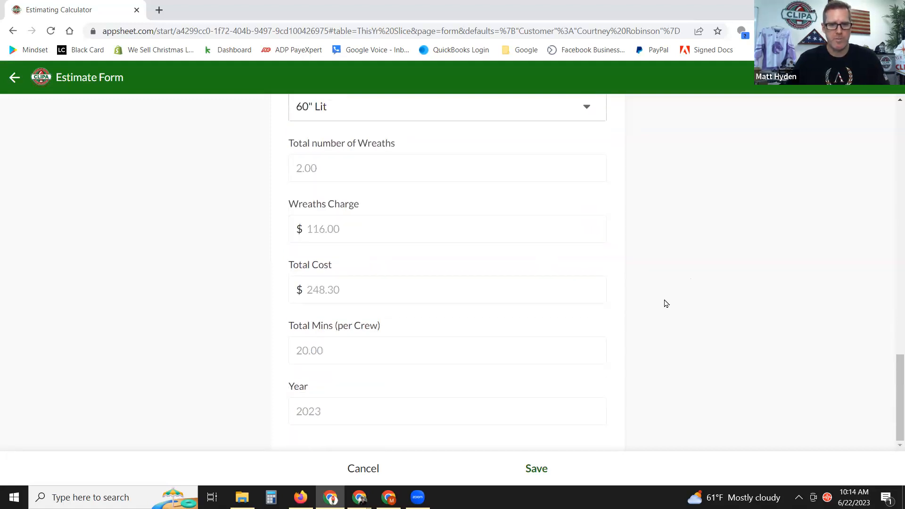
left_click(531, 474)
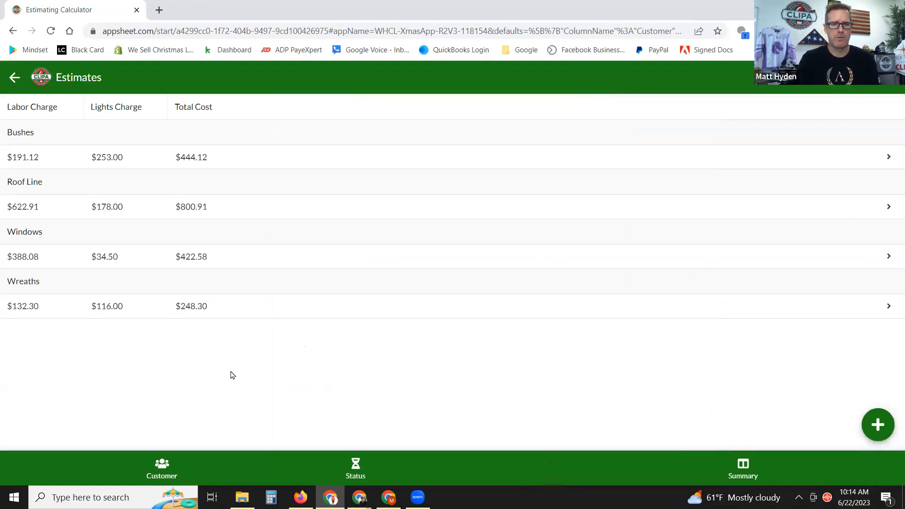
Show the customer's Summary and open the Bushes section's details.
left_click(743, 467)
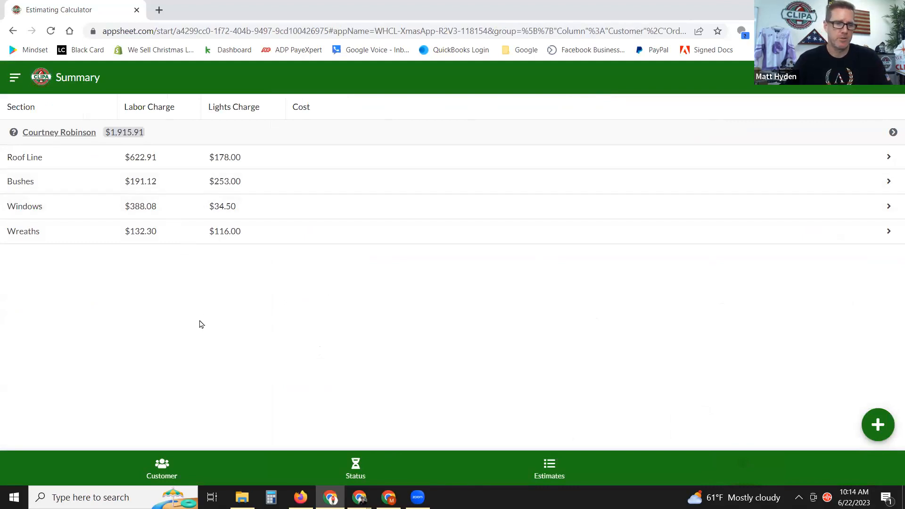
left_click(139, 184)
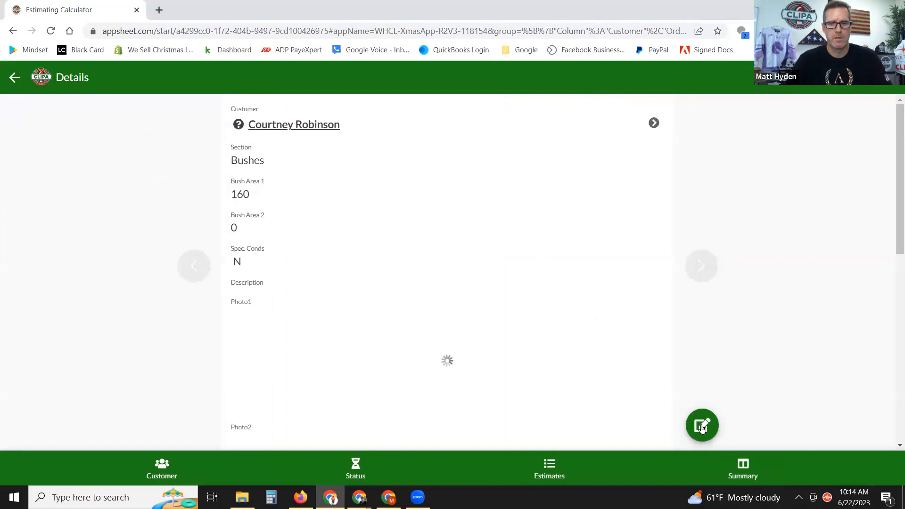
Raise the Bushes markup to 145% and save, bringing its labor charge to $208.10.
left_click(702, 427)
scroll(503, 319, "down", 5)
scroll(503, 319, "down", 10)
scroll(455, 249, "up", 1)
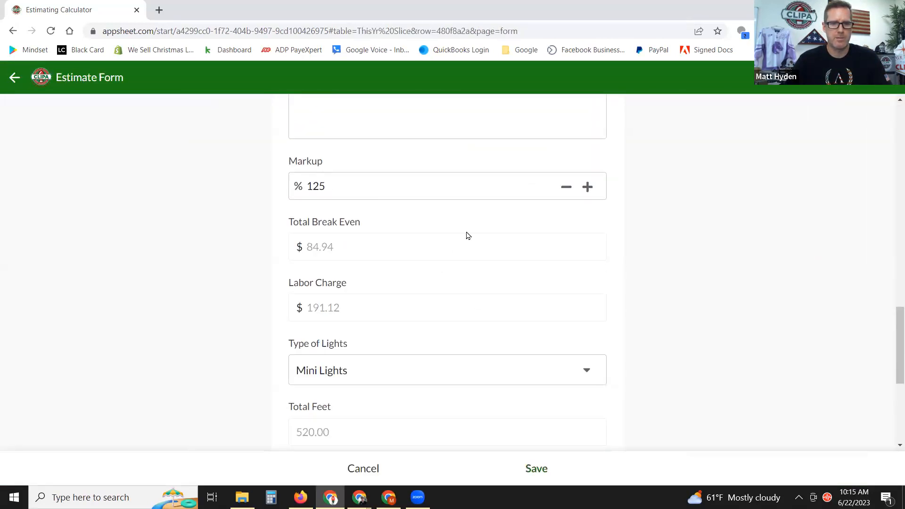
left_click(589, 187)
left_click(590, 187)
left_click(589, 188)
left_click(589, 187)
left_click(589, 187)
left_click(589, 187)
triple_click(589, 187)
triple_click(589, 187)
triple_click(589, 187)
left_click(589, 187)
triple_click(589, 187)
left_click(589, 187)
scroll(610, 357, "down", 5)
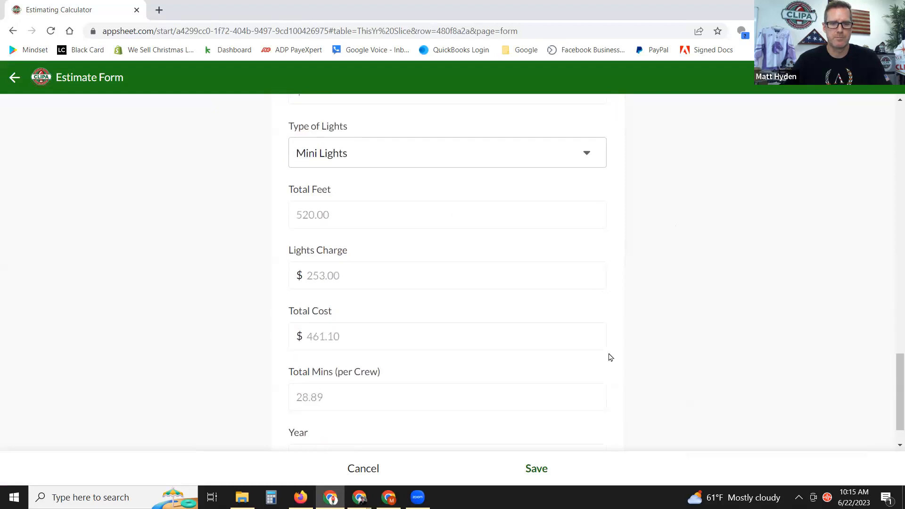
left_click(528, 470)
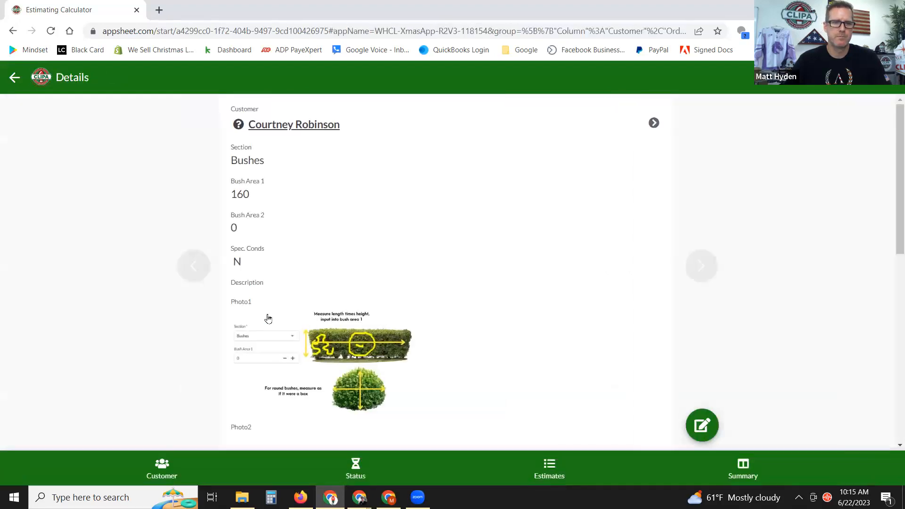
Review the estimates list, the Summary totals of $1,932.89, and the Status view.
left_click(542, 467)
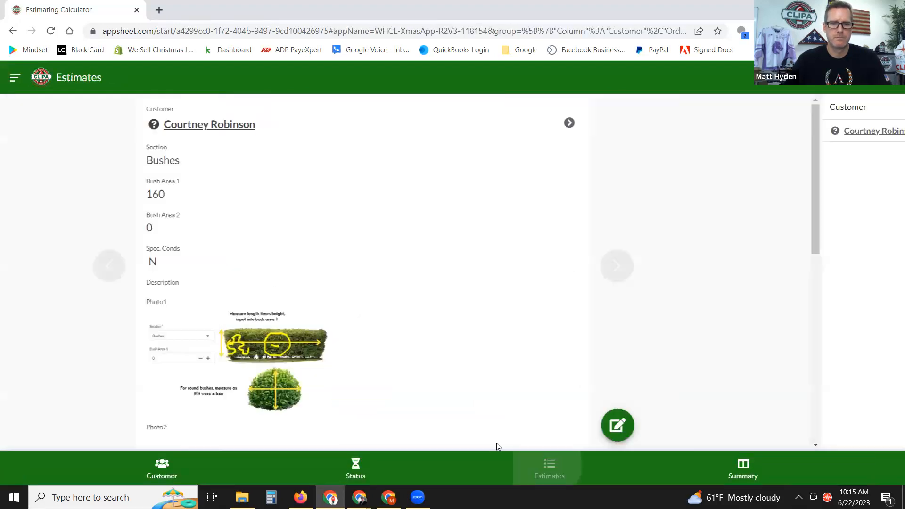
left_click(741, 466)
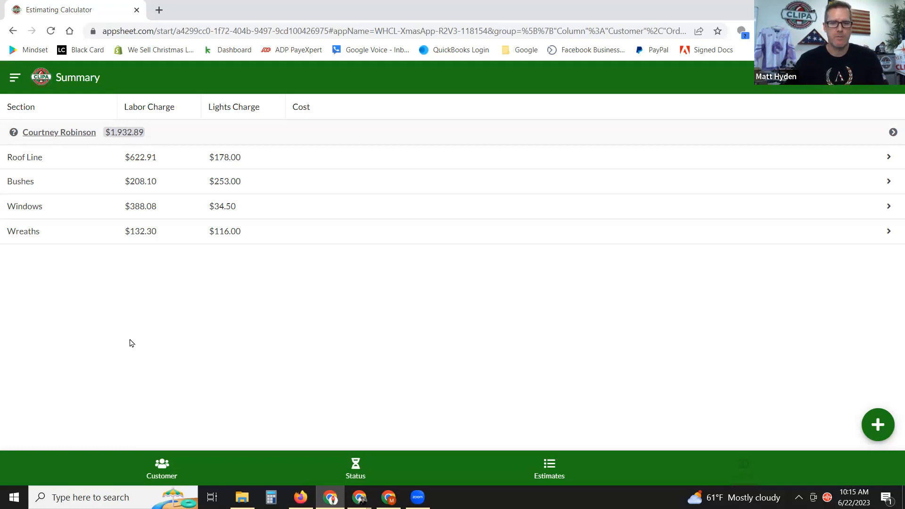
left_click(355, 468)
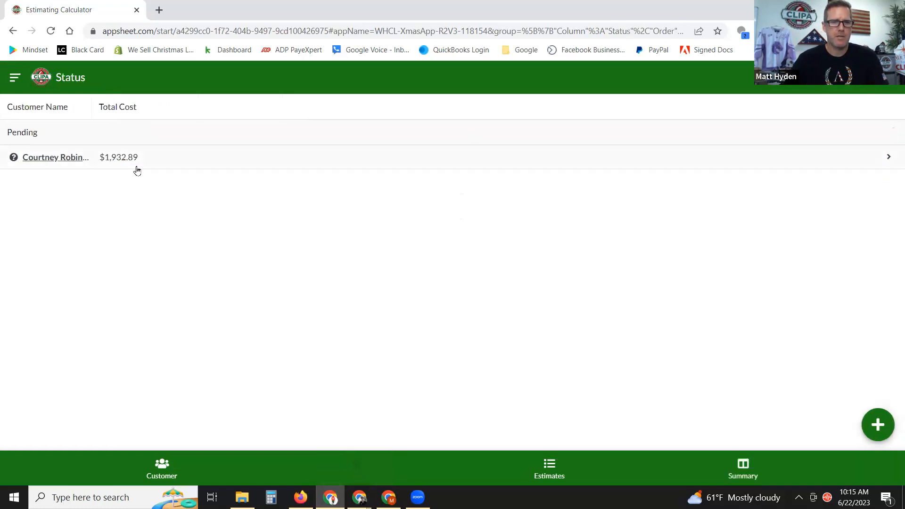
Open the customer's pending $1,932.89 estimate record and change its Status to Sold.
left_click(137, 166)
scroll(681, 367, "down", 3)
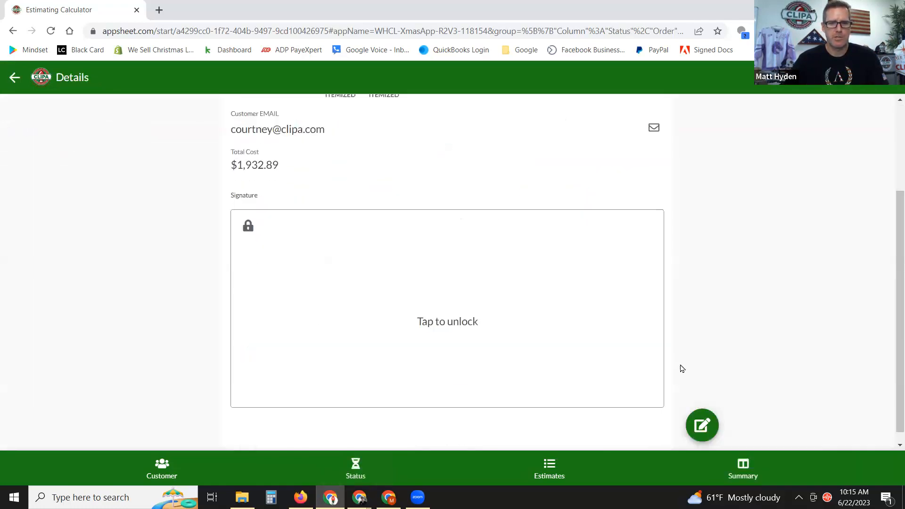
left_click(702, 423)
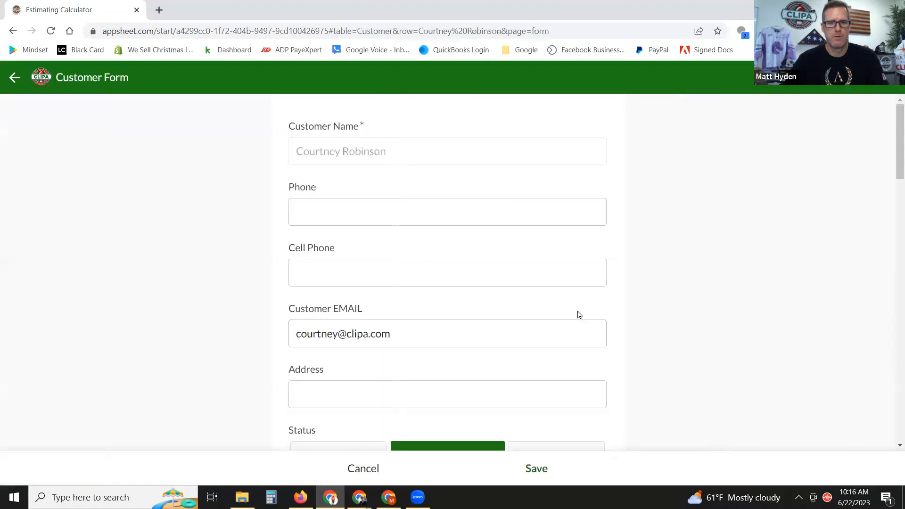
scroll(575, 311, "down", 5)
left_click(356, 174)
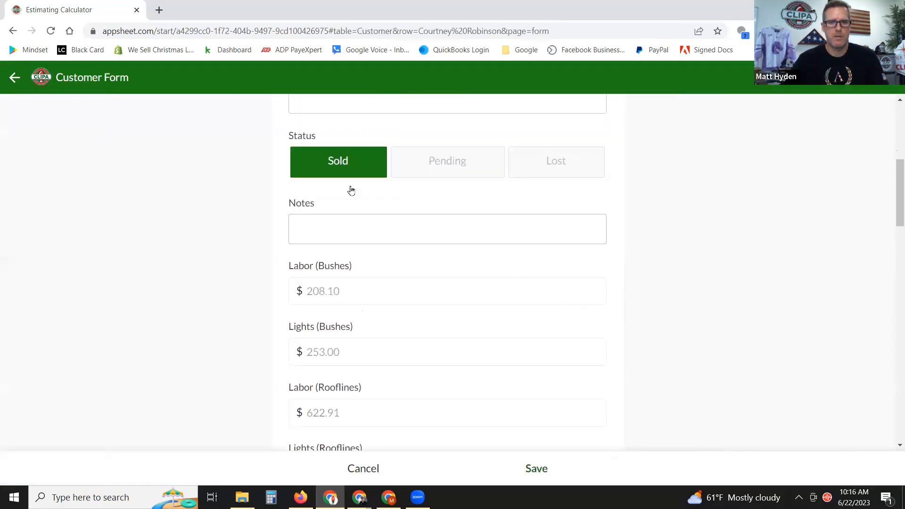
left_click(530, 468)
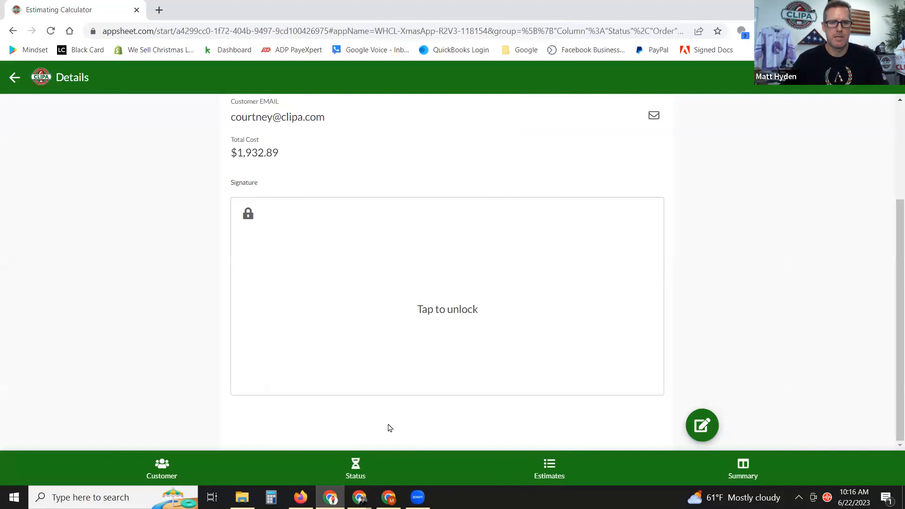
scroll(182, 341, "up", 3)
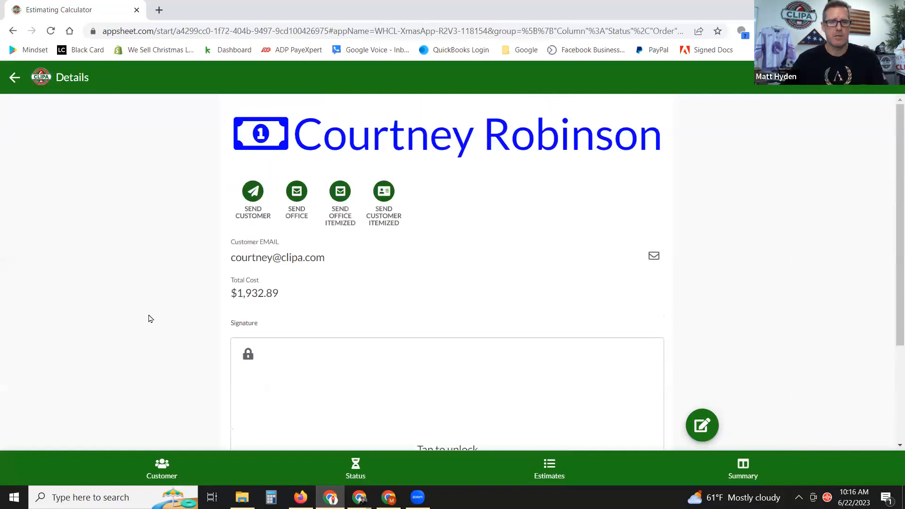
Send the customer both the estimate and itemized estimate emails, then view the Sold listing.
left_click(254, 197)
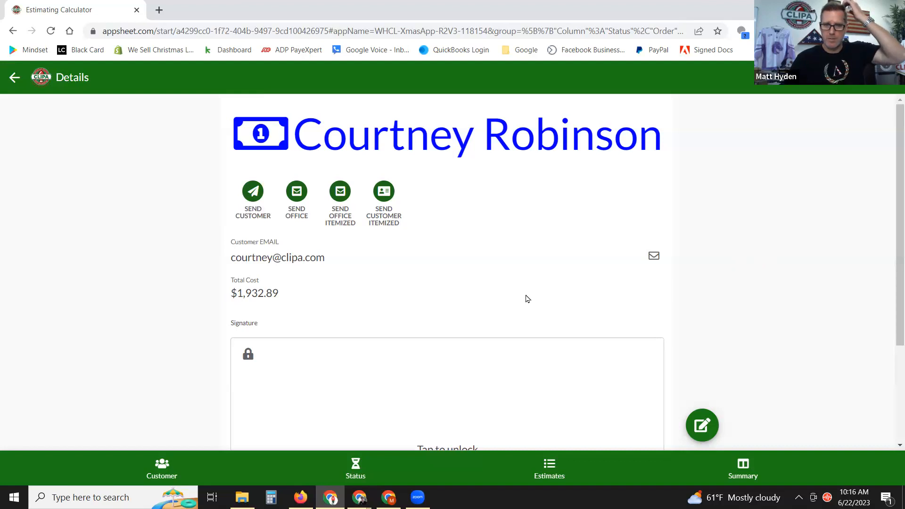
left_click(383, 202)
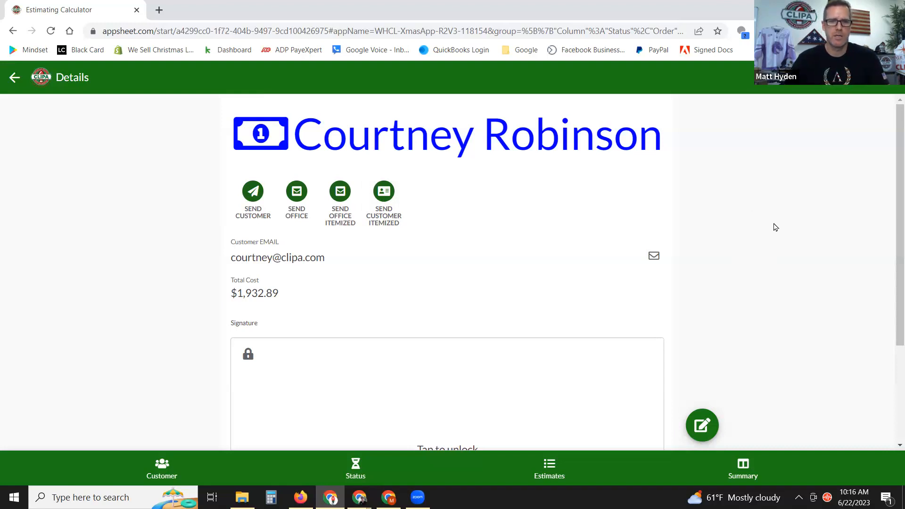
left_click_drag(325, 260, 230, 263)
left_click(190, 296)
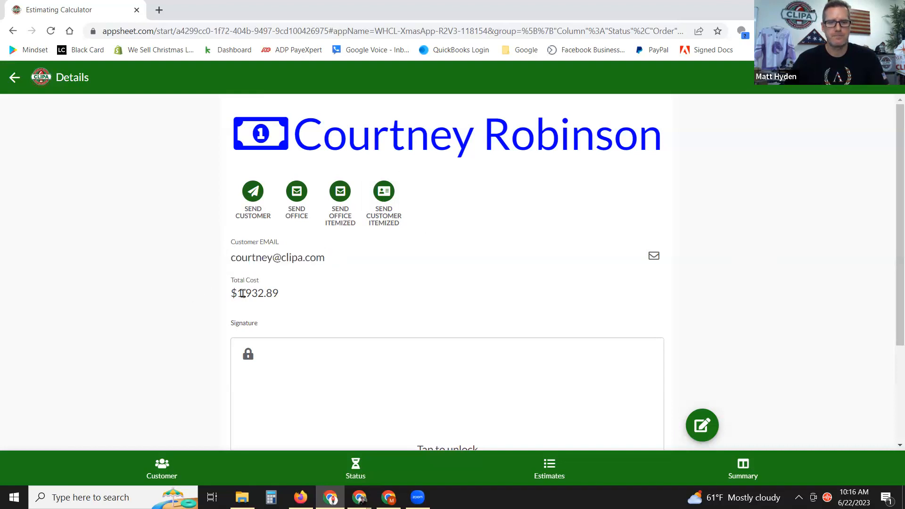
scroll(348, 267, "down", 1)
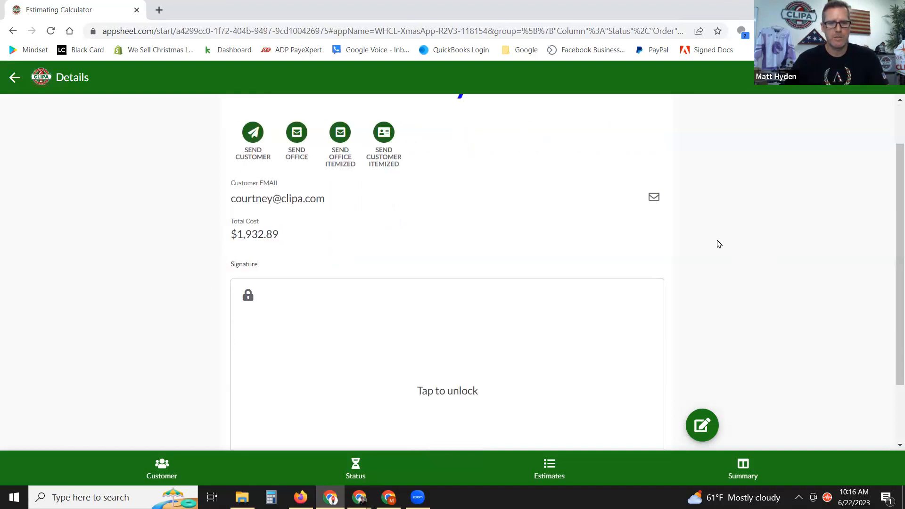
scroll(719, 244, "down", 2)
scroll(739, 256, "up", 3)
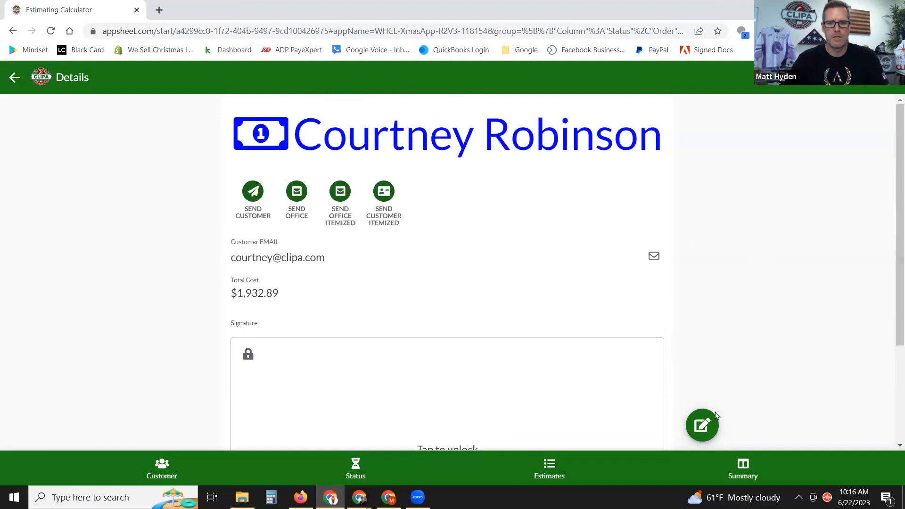
left_click(356, 469)
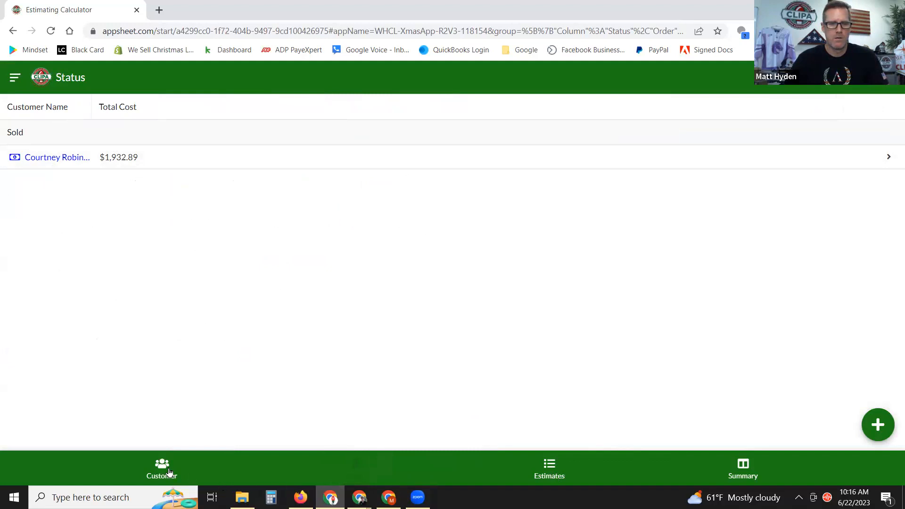
Check the Estimates list and the Summary view totals.
left_click(544, 464)
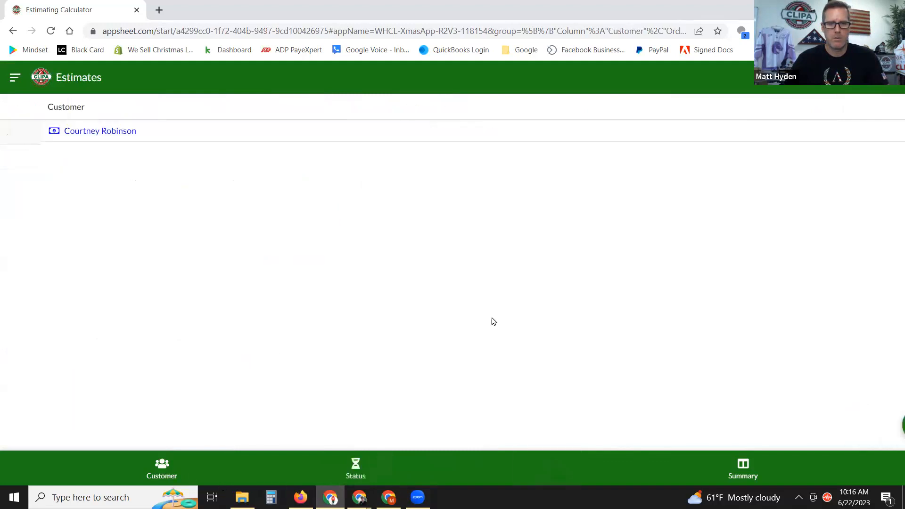
left_click(735, 461)
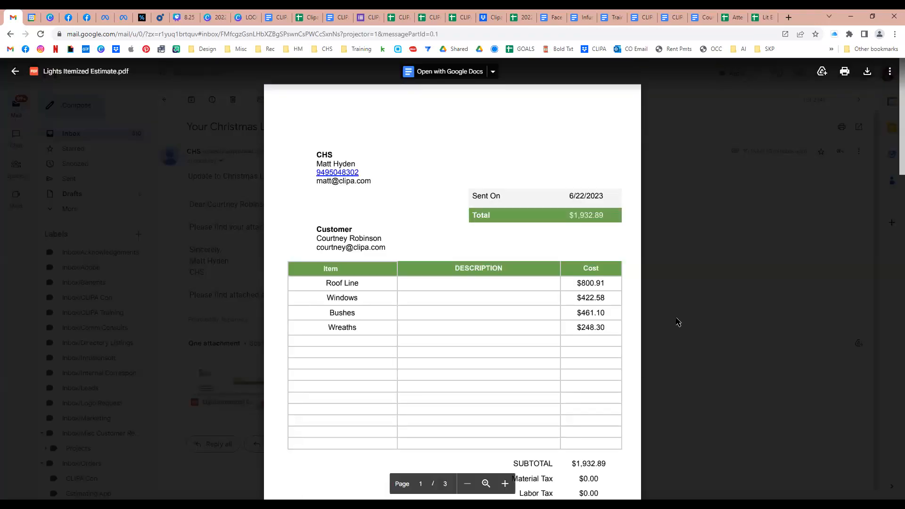
Close the itemized PDF and preview Christmas Light Estimate.pdf from 'Your Christmas Lights Estimate'.
scroll(699, 308, "down", 1)
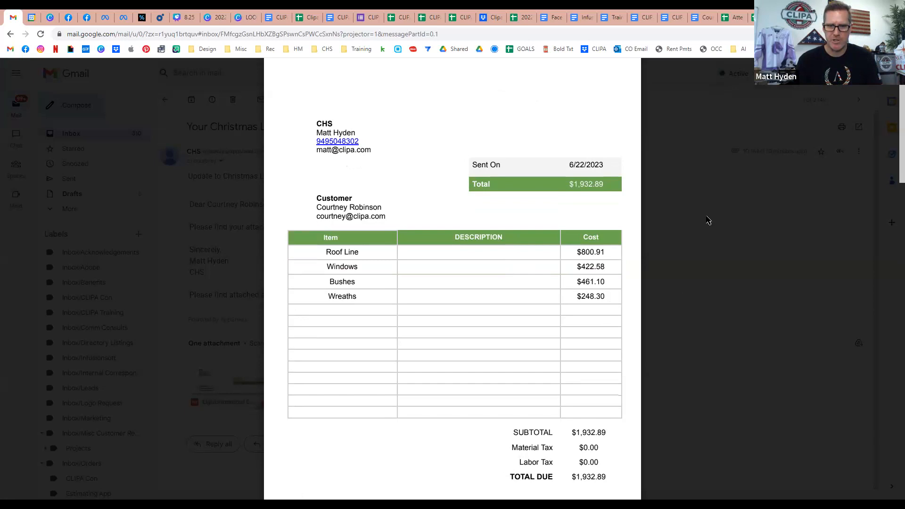
scroll(707, 220, "down", 1)
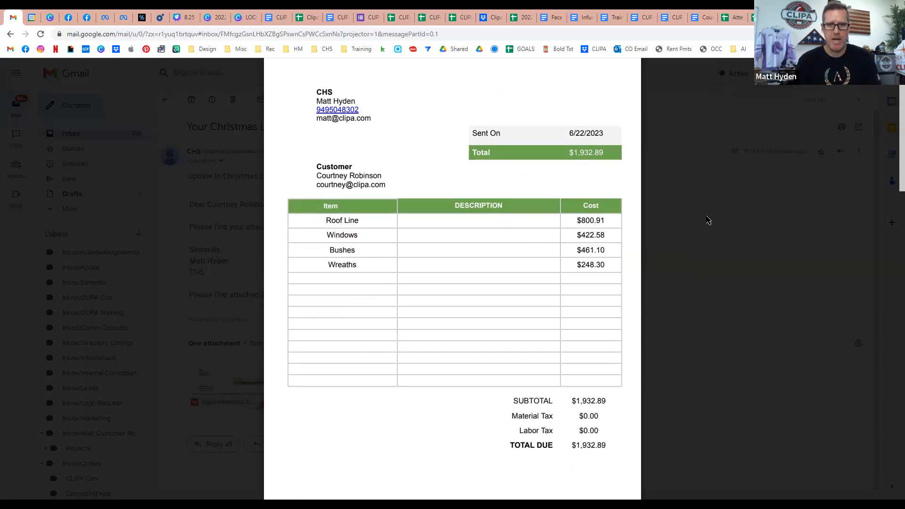
scroll(708, 220, "up", 1)
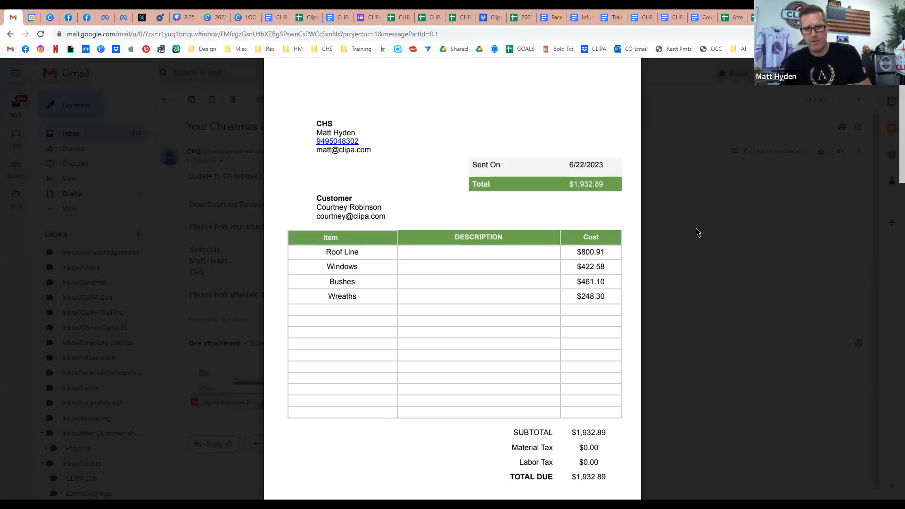
left_click(174, 100)
left_click(171, 98)
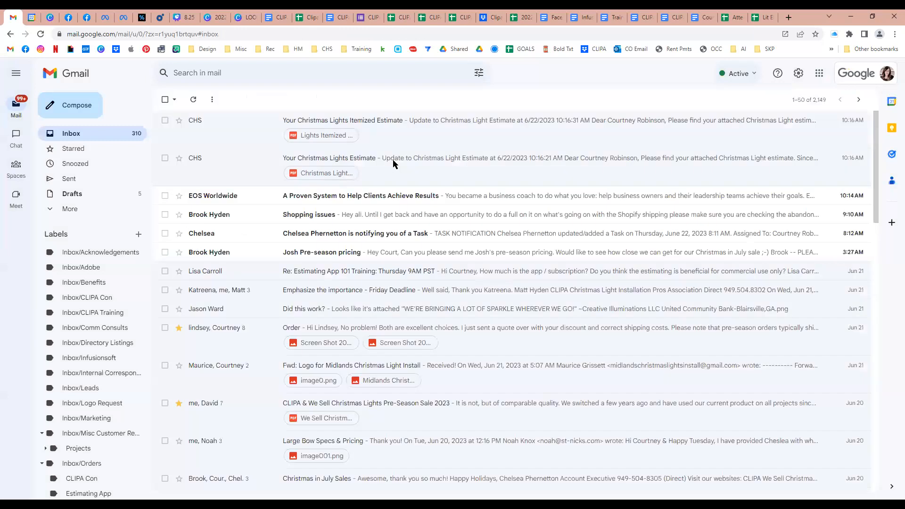
left_click(393, 161)
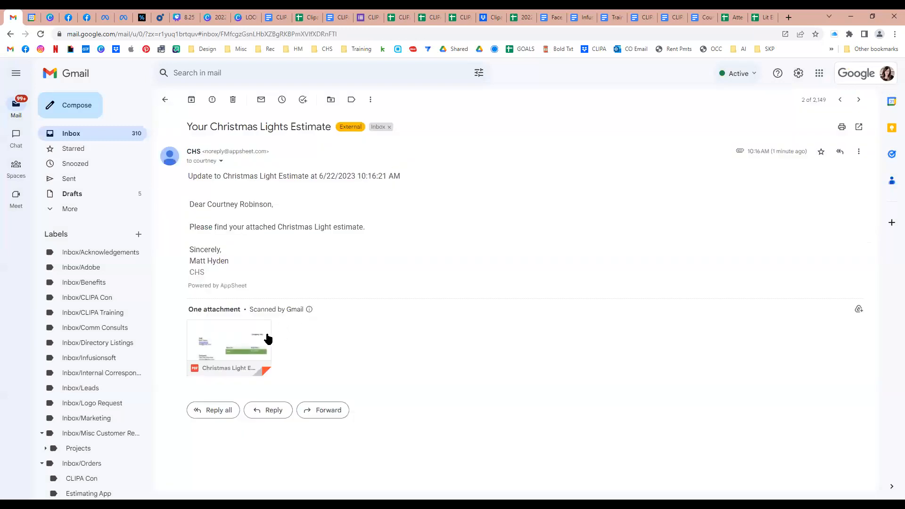
mouse_move(257, 337)
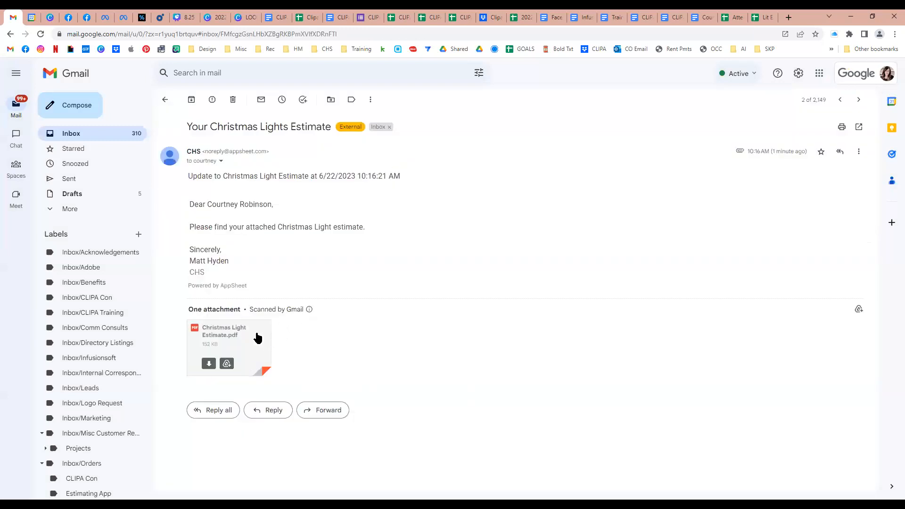
left_click(257, 337)
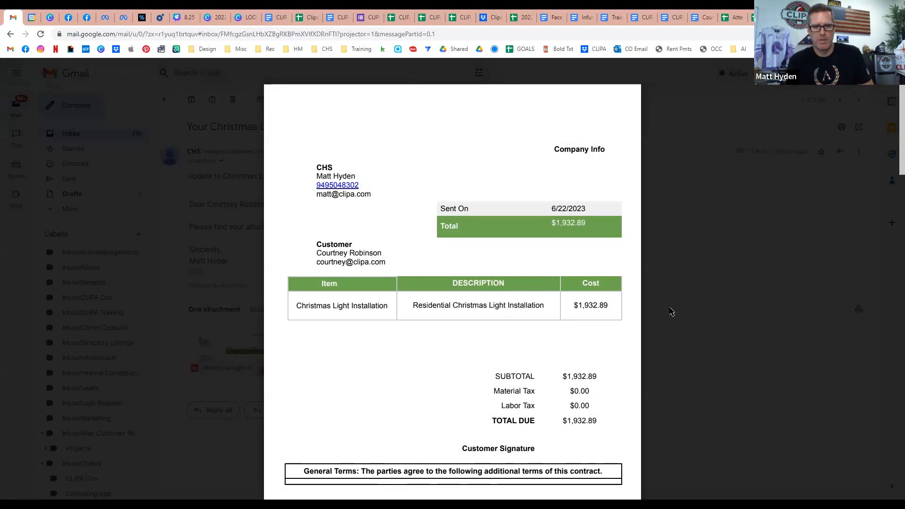
scroll(671, 312, "down", 5)
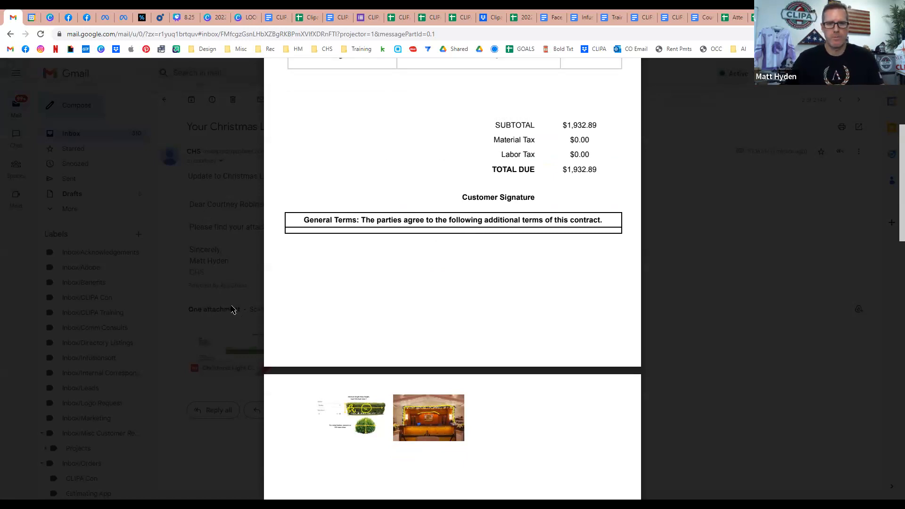
scroll(234, 313, "down", 3)
Scroll through the Christmas Light Estimate PDF, then close the preview back to the email.
scroll(233, 313, "up", 7)
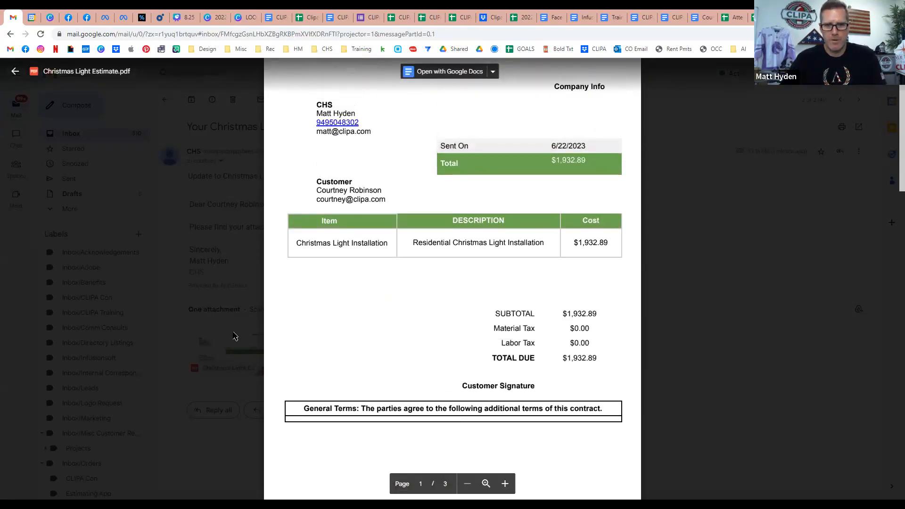
scroll(244, 329, "down", 10)
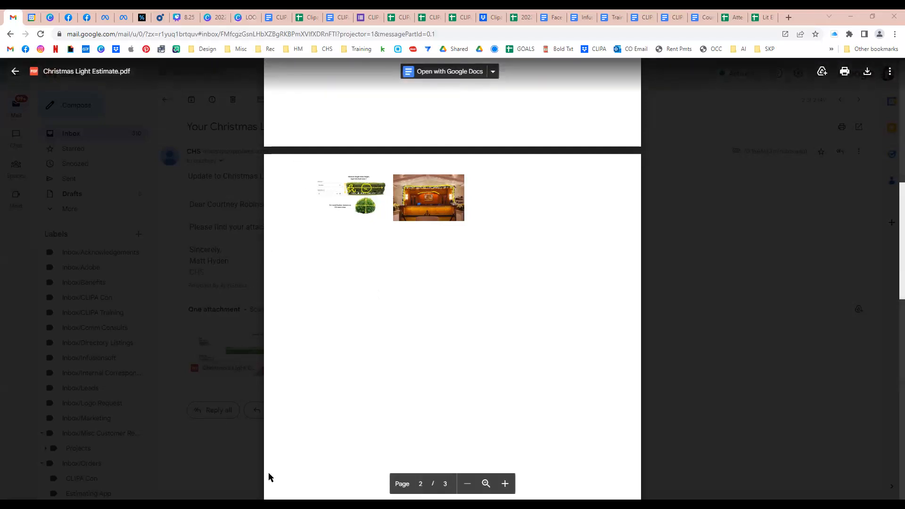
left_click(701, 302)
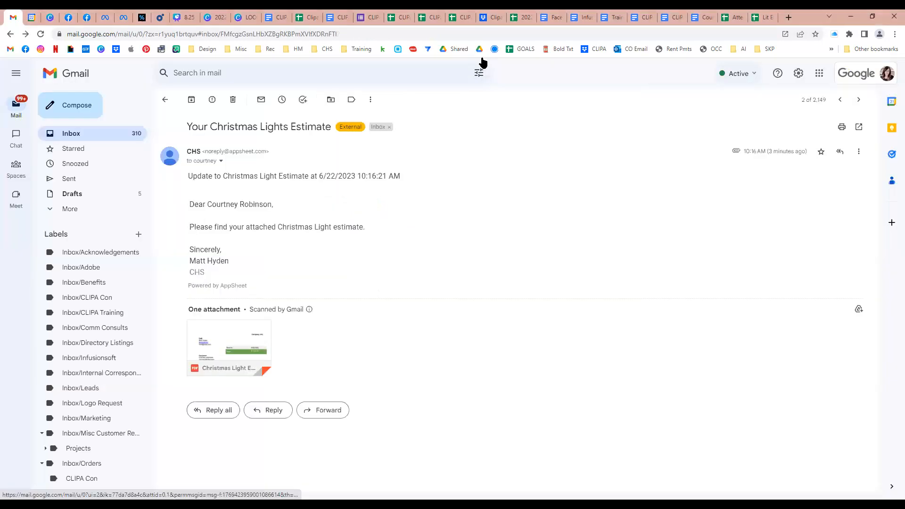
Open the Canva link in the email to the Holiday 2022 City of Industry deck.
left_click(229, 346)
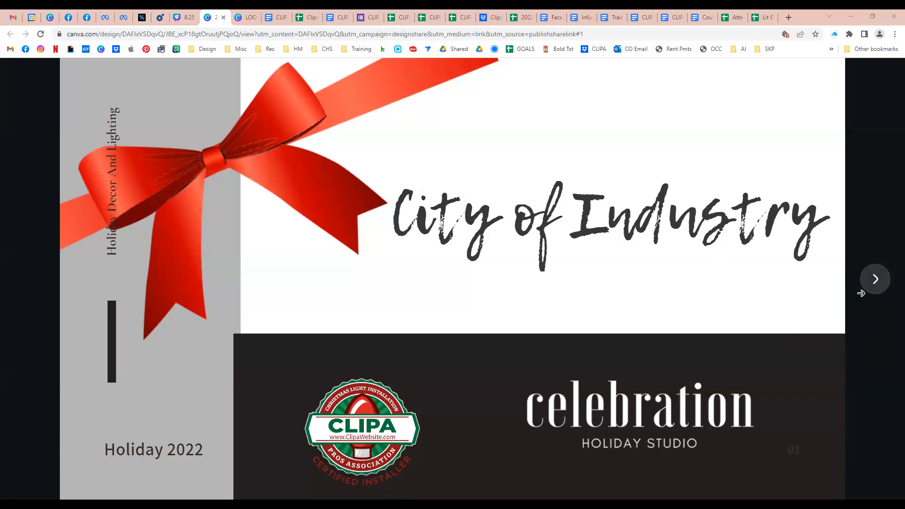
Advance past the quote, photo, Holiday Team and pine-tree slides to slide 6.
left_click(875, 280)
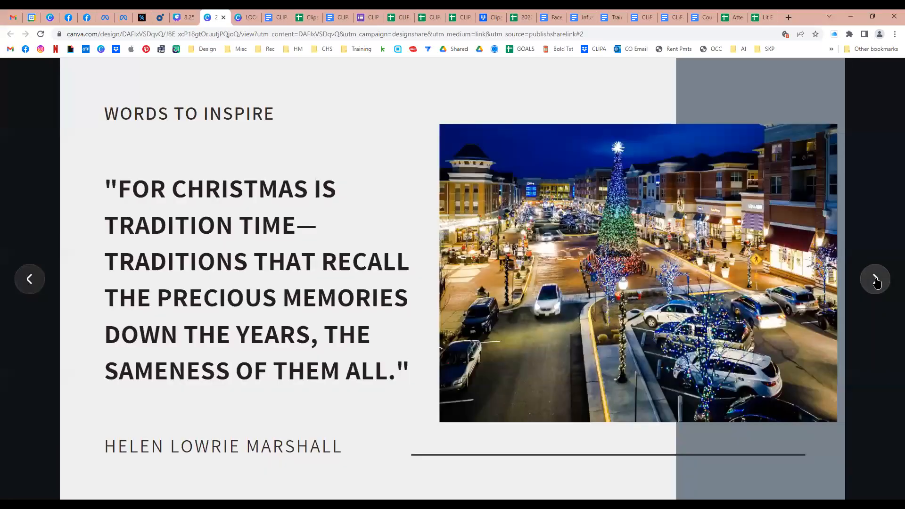
left_click(876, 281)
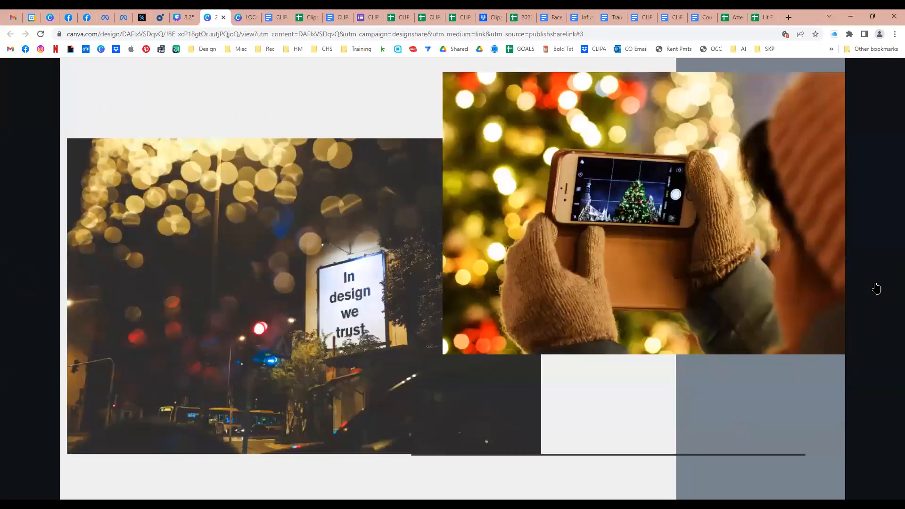
left_click(876, 282)
left_click(875, 283)
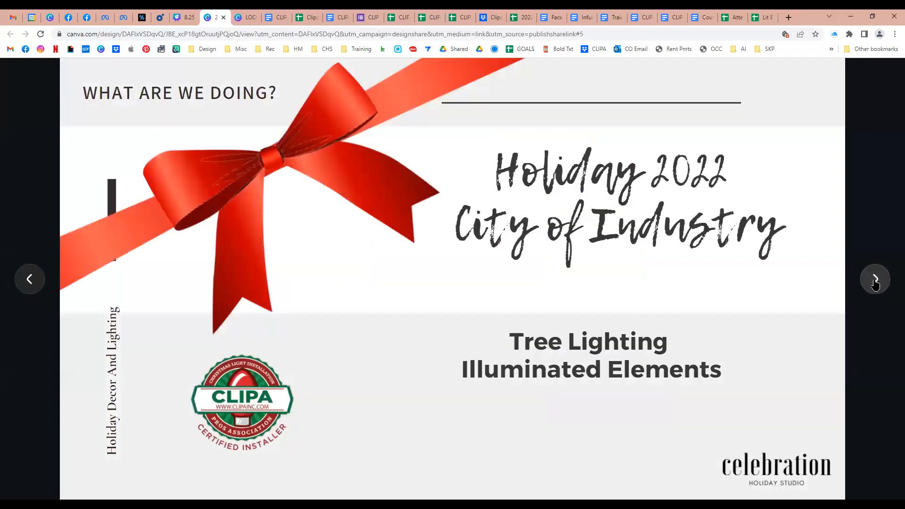
left_click(876, 282)
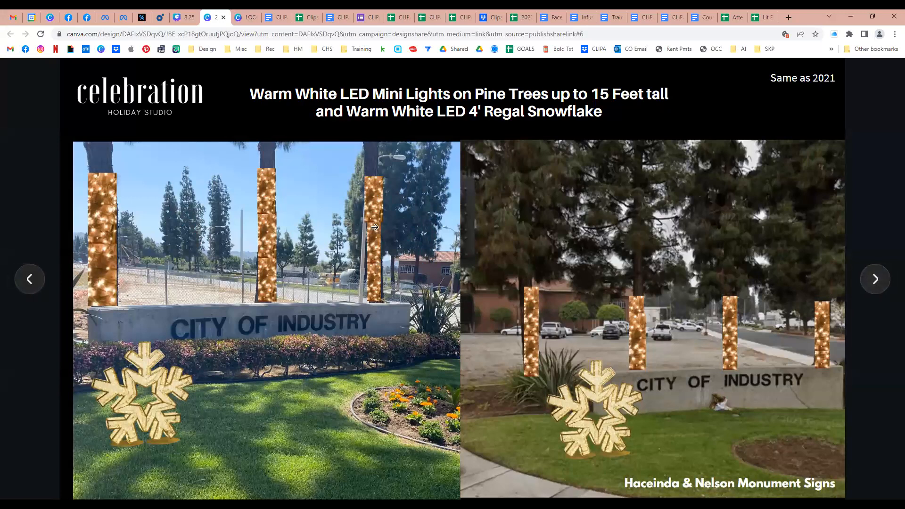
left_click(876, 281)
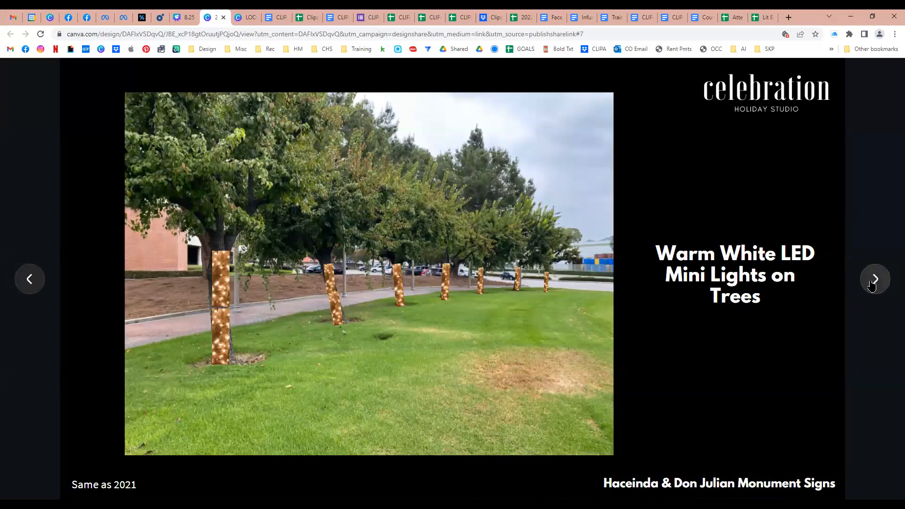
Advance past the lamppost, photo-op, selfie station and Dynamic RGB slides to Option A.
left_click(874, 281)
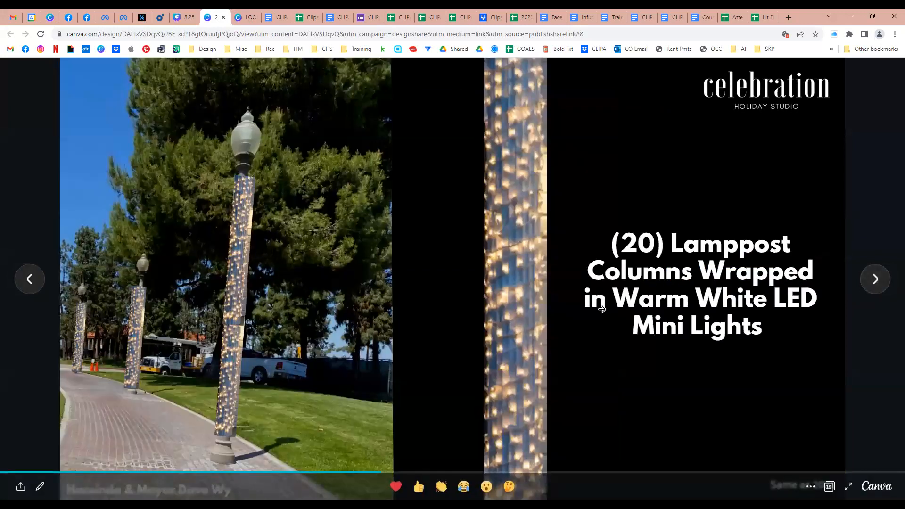
left_click(876, 280)
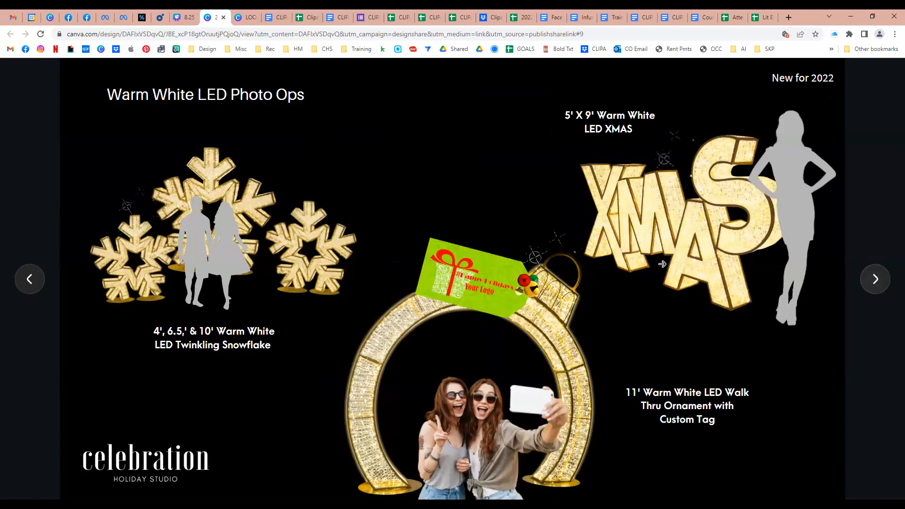
left_click(876, 280)
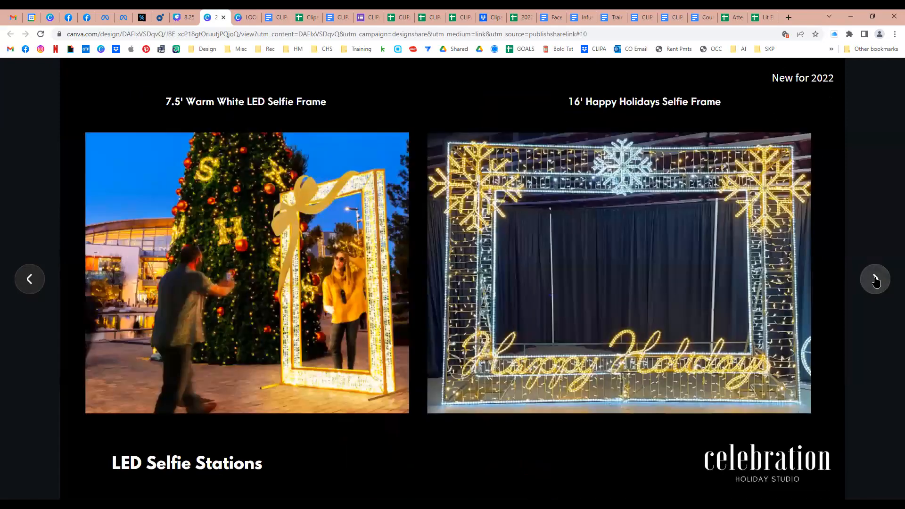
left_click(875, 280)
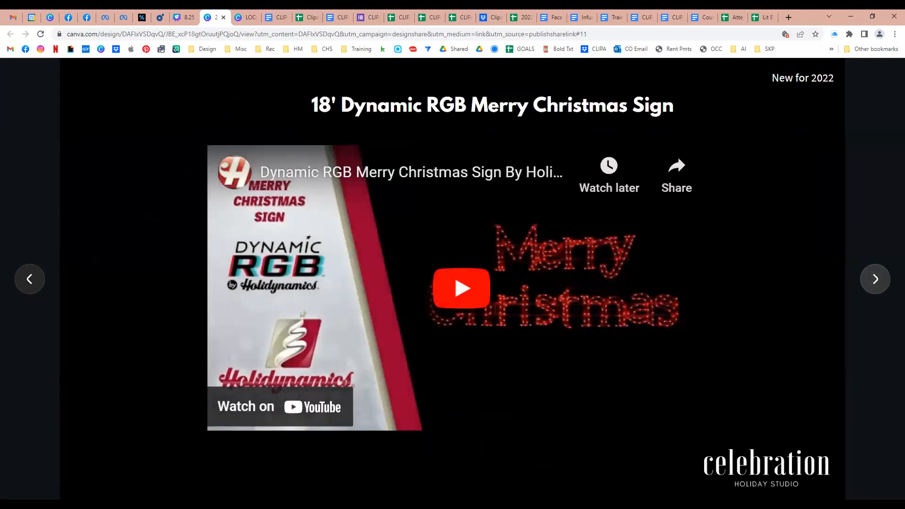
left_click(876, 282)
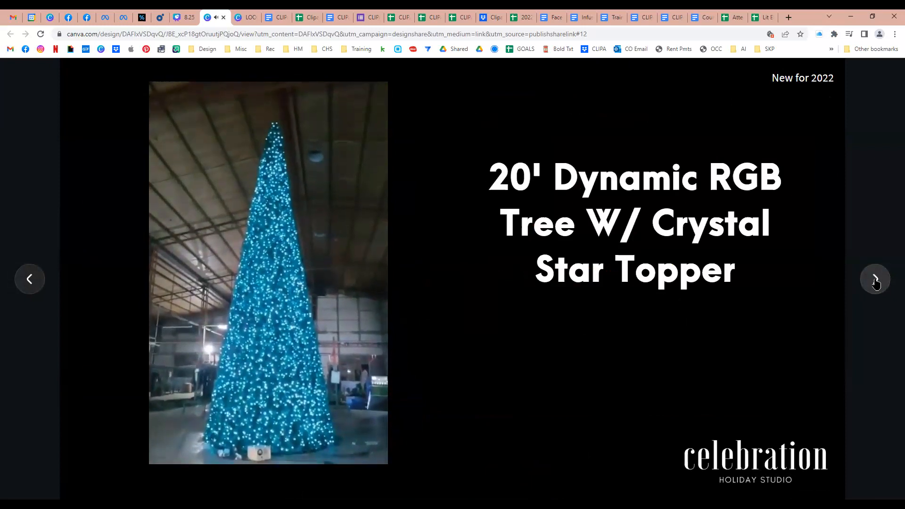
left_click(876, 280)
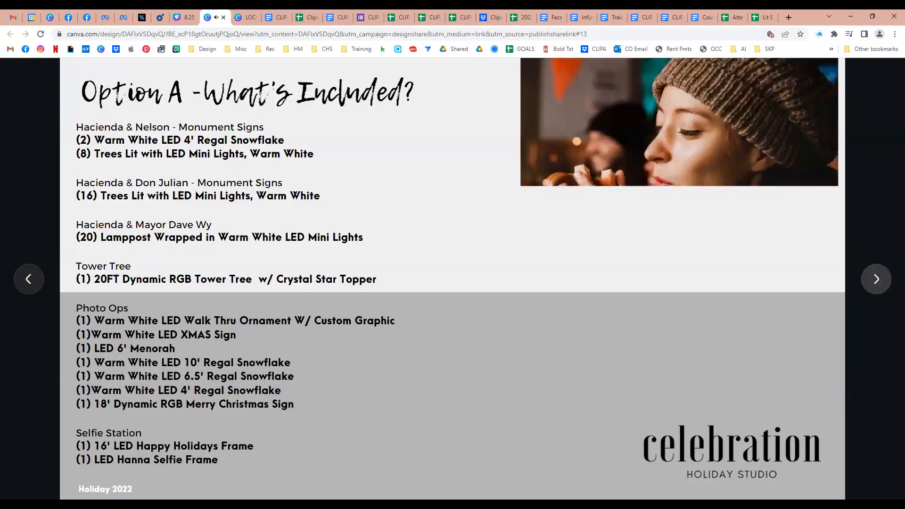